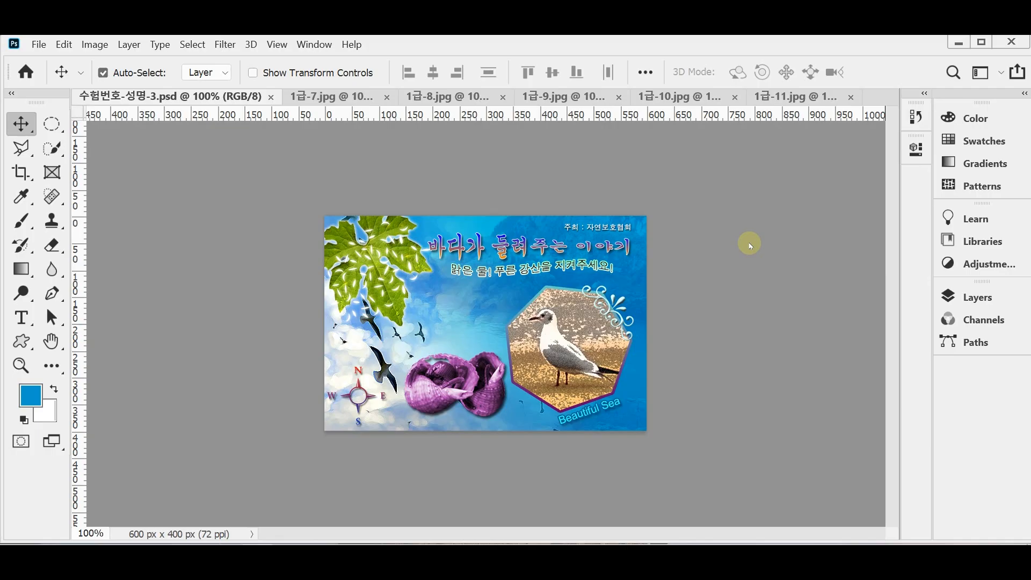
Step: Review the source images 1급-7.jpg through 1급-11.jpg and return to the finished reference 수험번호-성명-3.psd
click(344, 98)
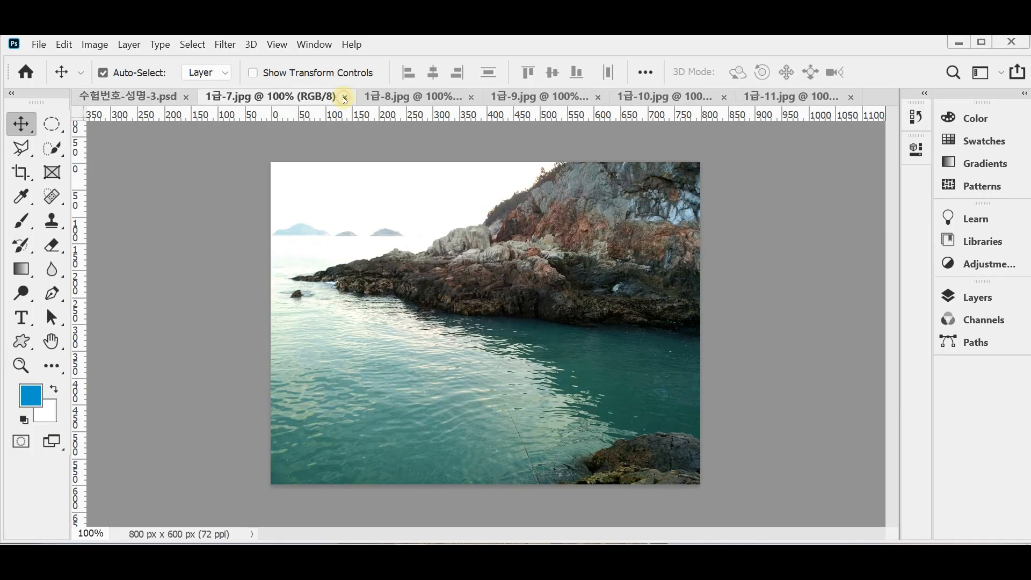
click(411, 98)
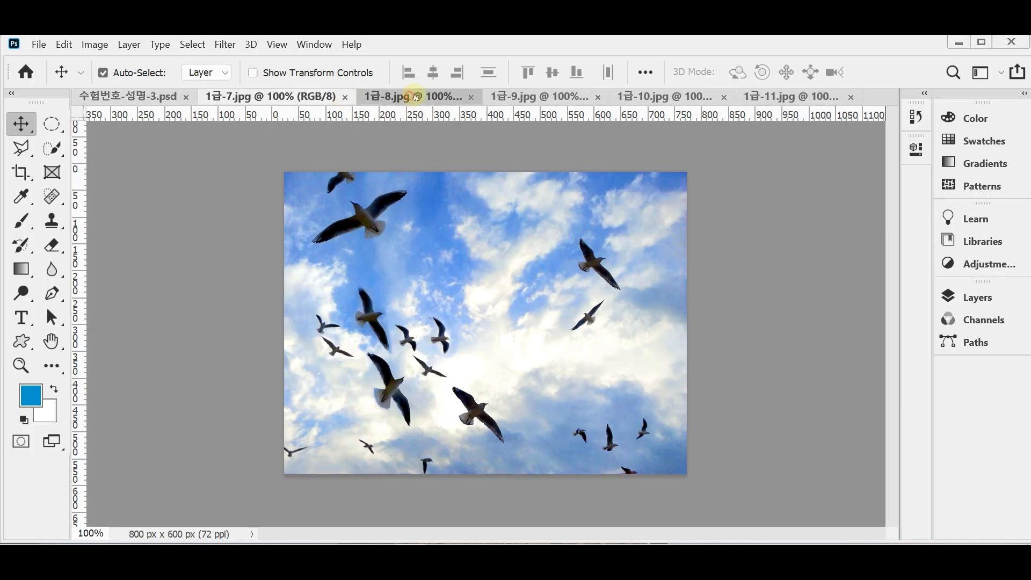
click(517, 96)
click(638, 97)
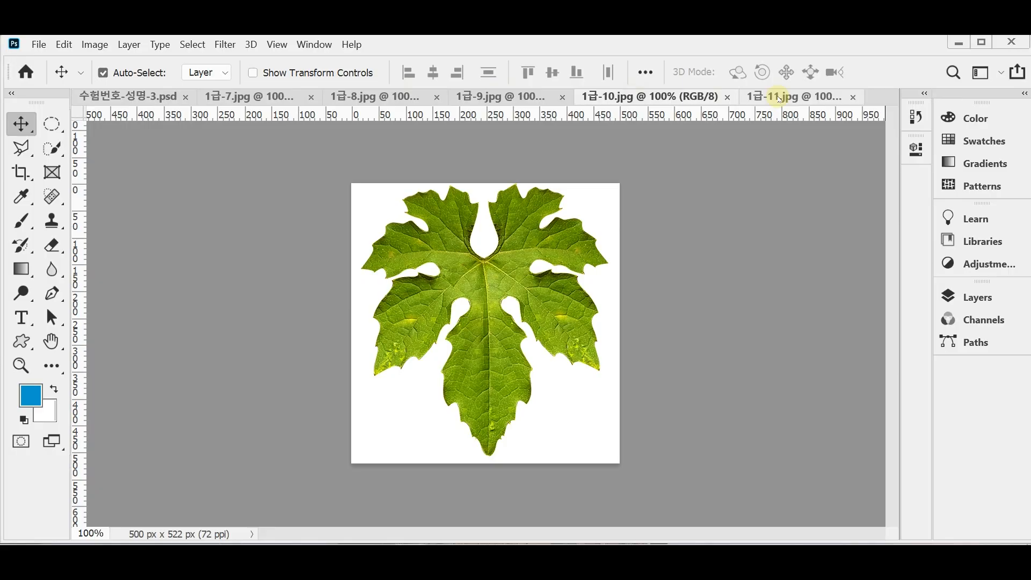
click(780, 98)
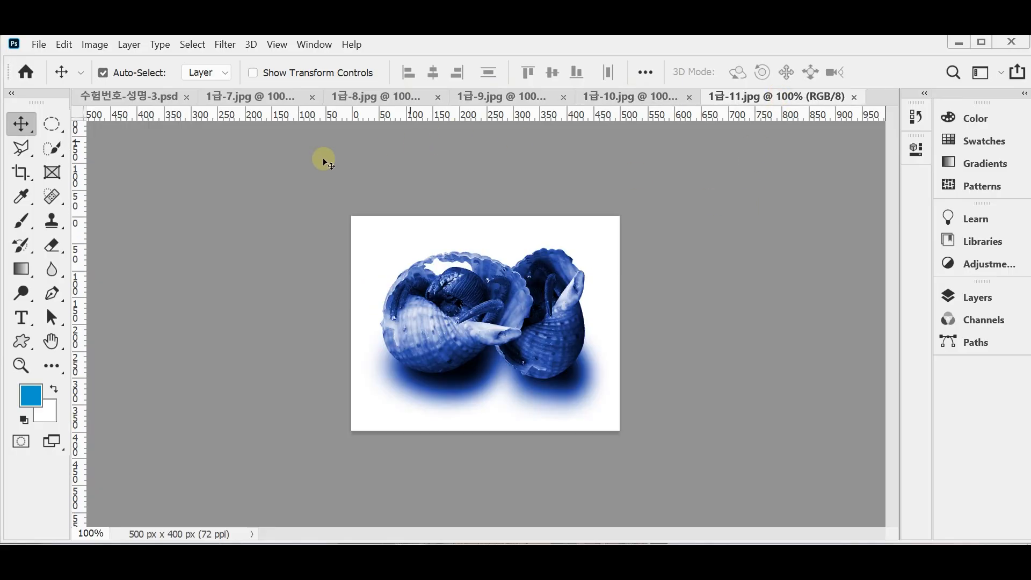
click(139, 96)
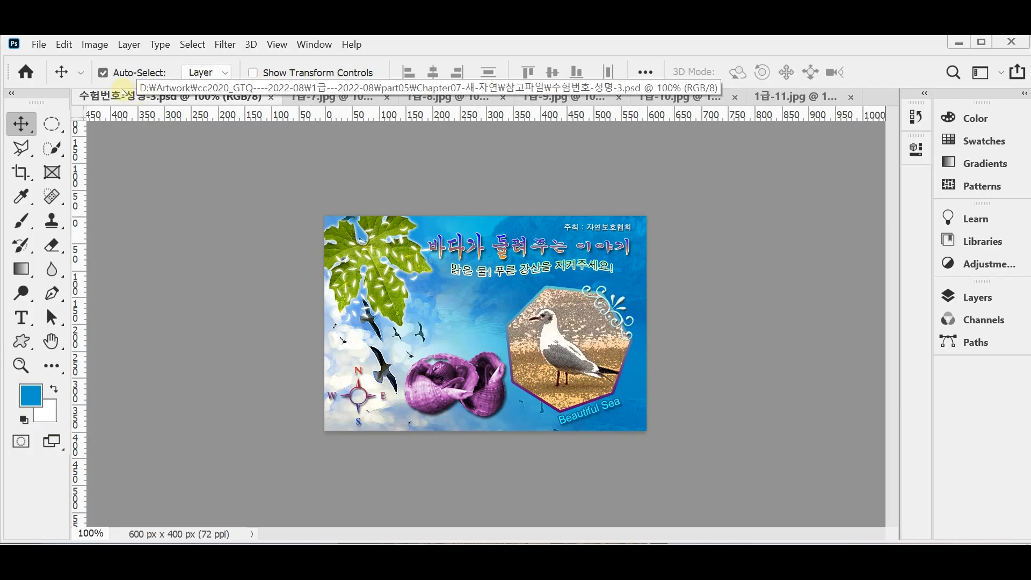
Step: Create a new document 600 by 400 pixels at 72 pixels/inch, RGB Color 8 bit, with white background contents
click(38, 46)
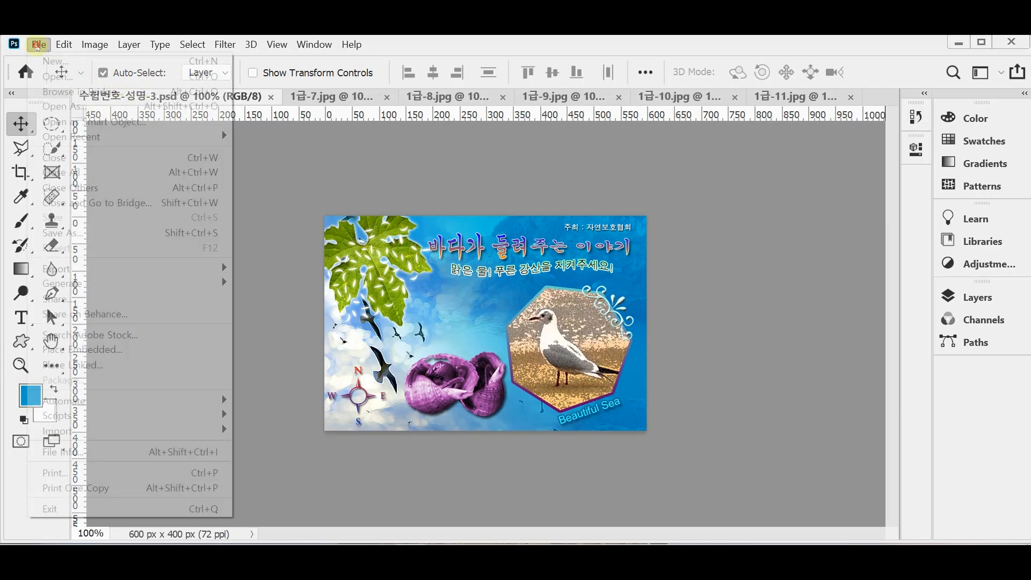
click(46, 62)
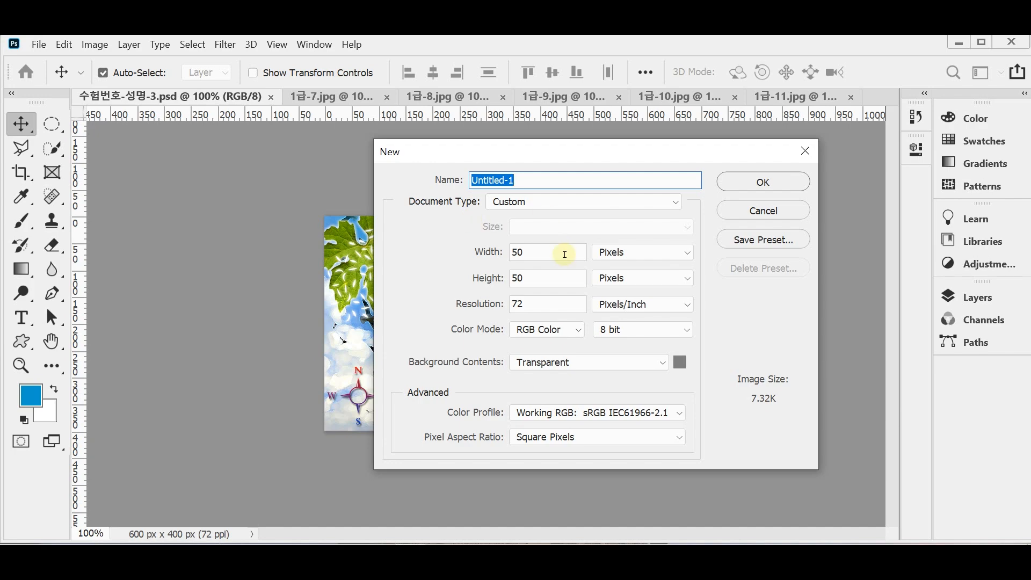
click(562, 250)
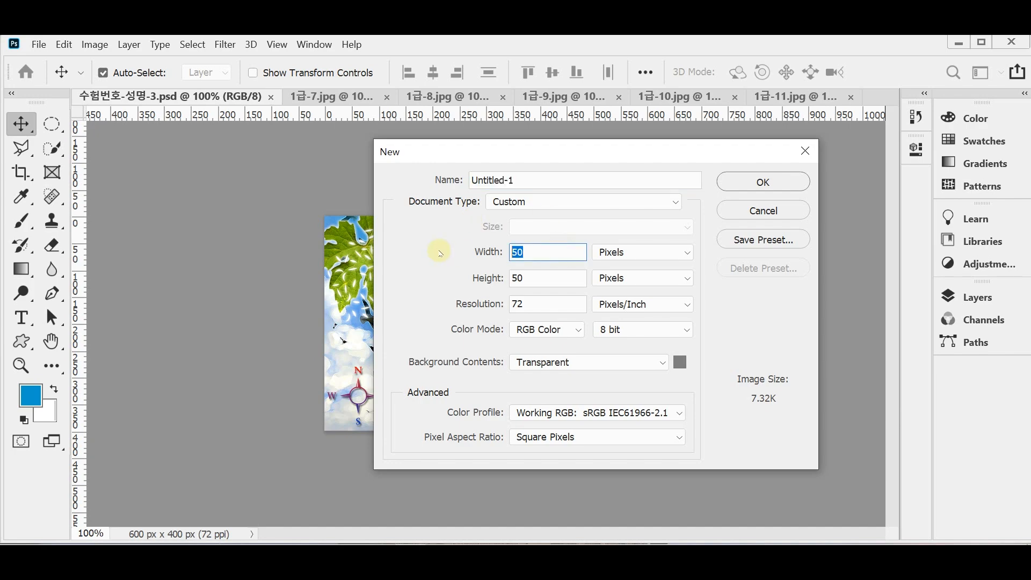
text(600)
key(Tab)
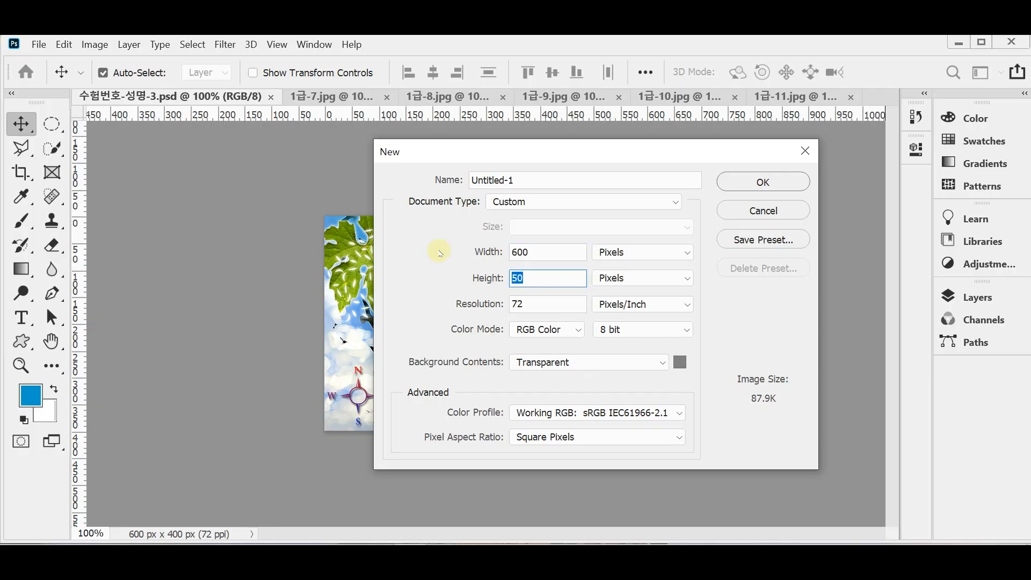
text(400)
key(Tab)
key(Tab)
key(Tab)
key(Tab)
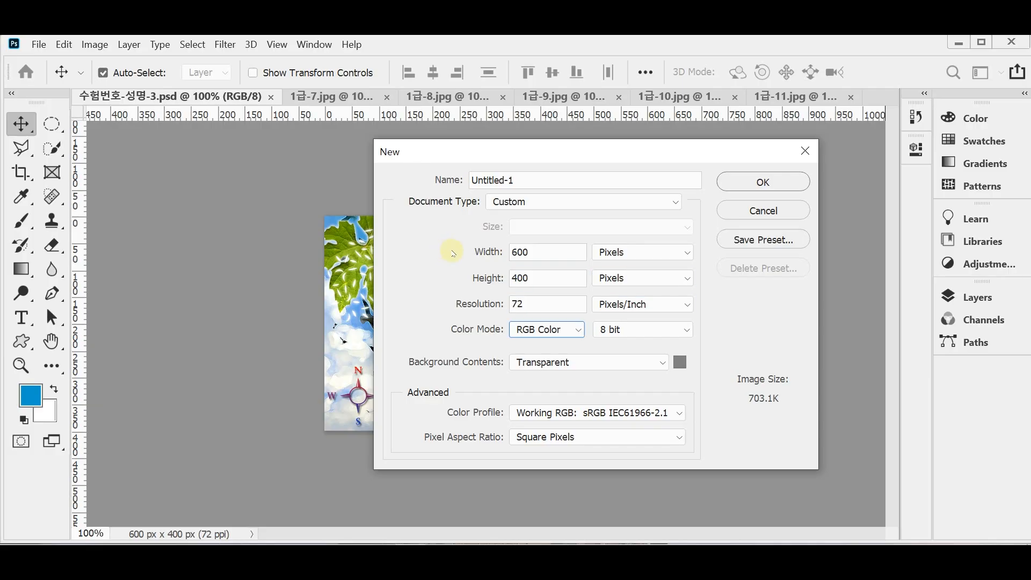
click(662, 363)
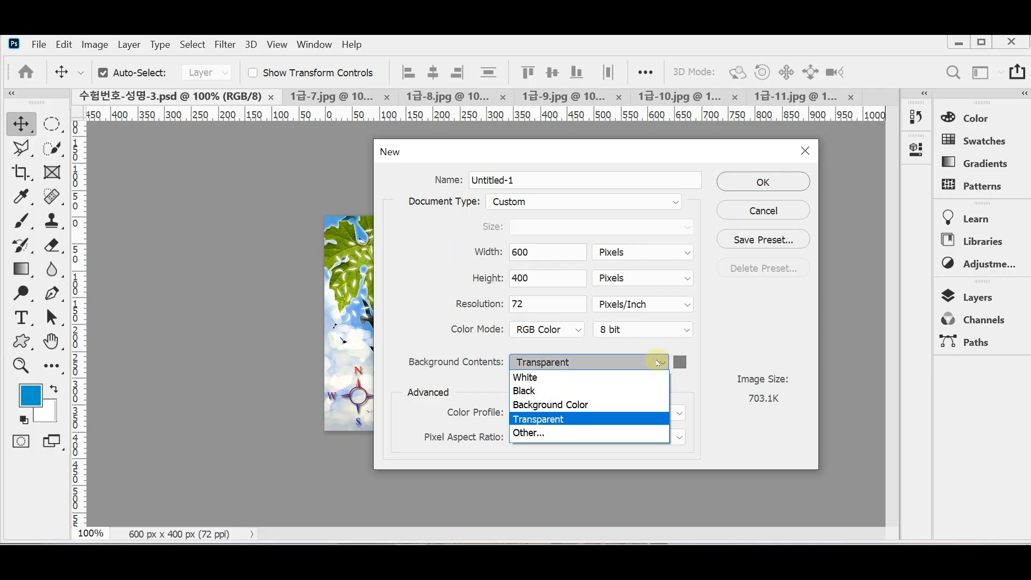
click(636, 377)
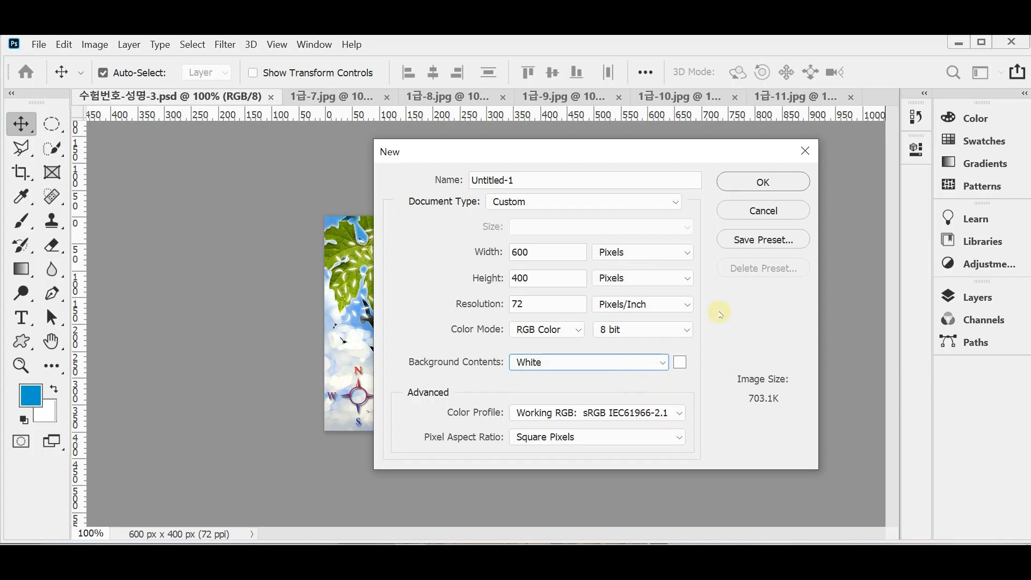
click(763, 182)
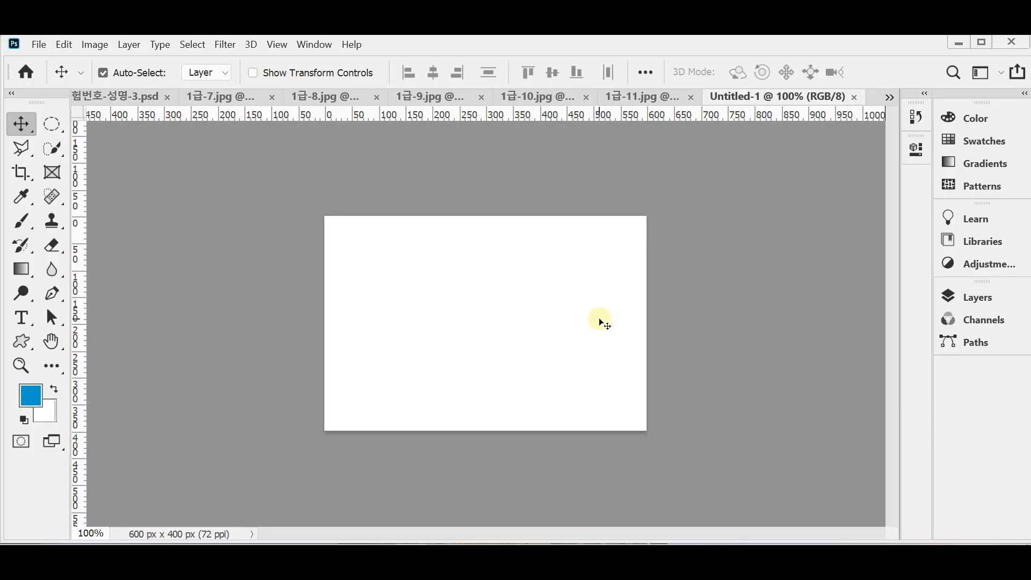
Step: Float the new document and the reference 수험번호-성명-3.psd in separate windows and show the grid in both
key(ctrl)
key(ctrl+apostrophe)
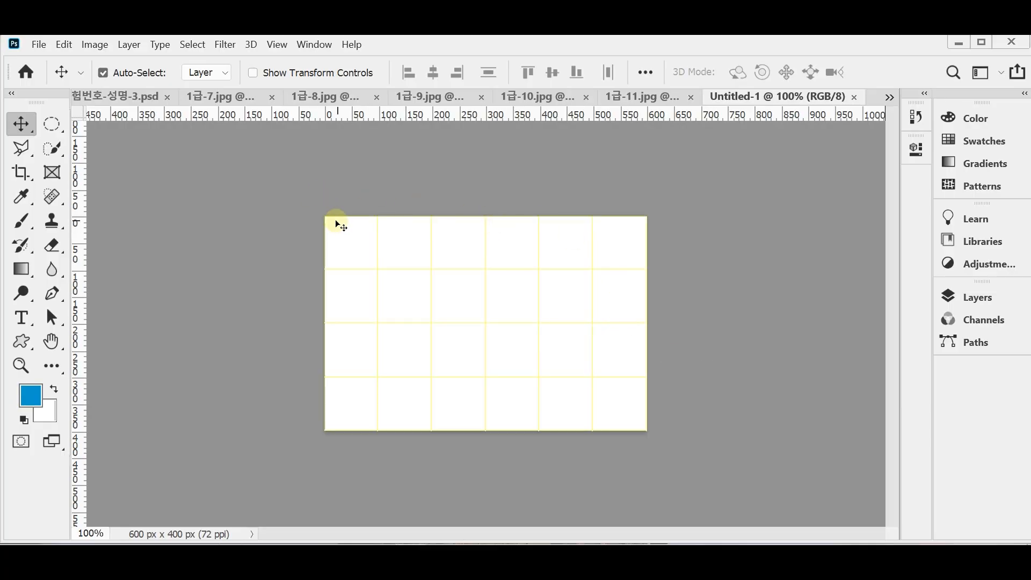
drag(721, 97, 519, 185)
drag(169, 97, 210, 164)
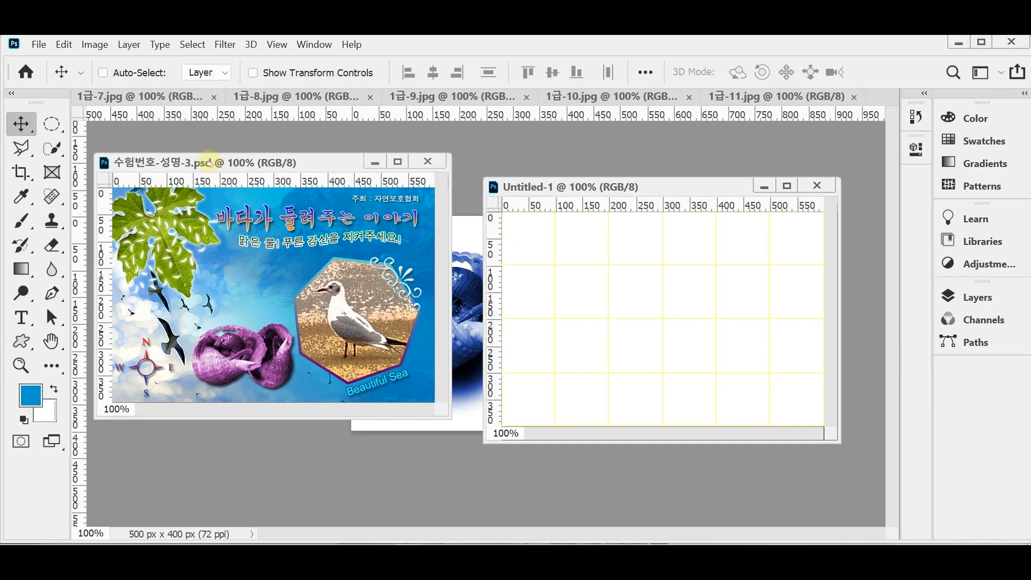
key(ctrl+apostrophe)
Step: Enlarge both floating windows to reveal the full canvases and align them side by side
drag(548, 200, 520, 178)
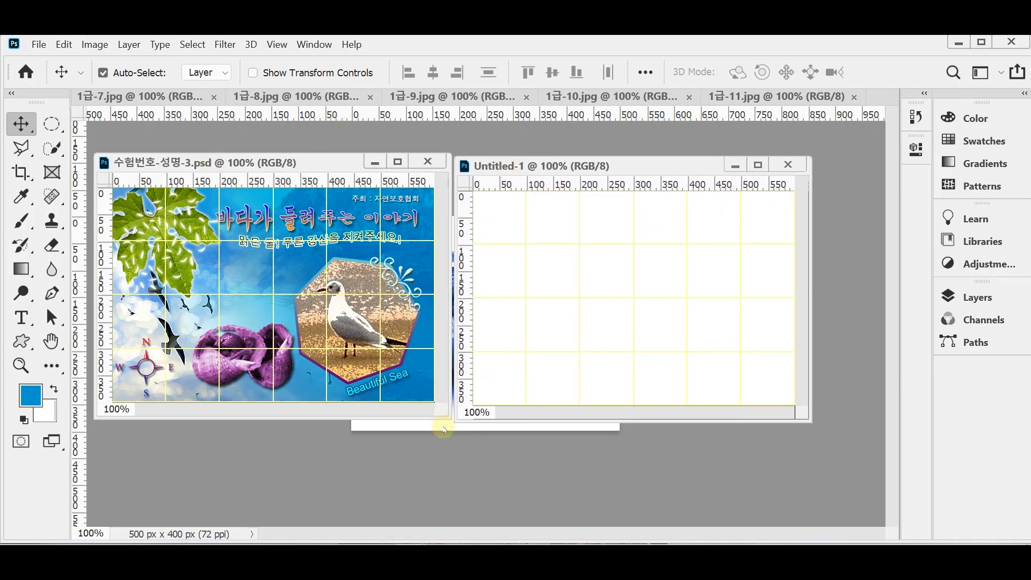
drag(449, 418, 468, 447)
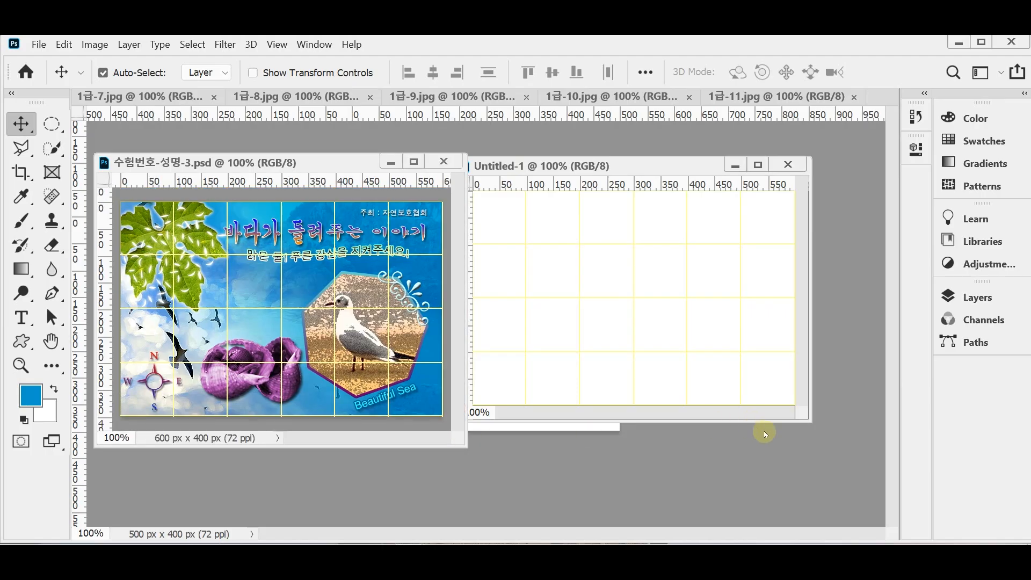
drag(810, 422, 844, 448)
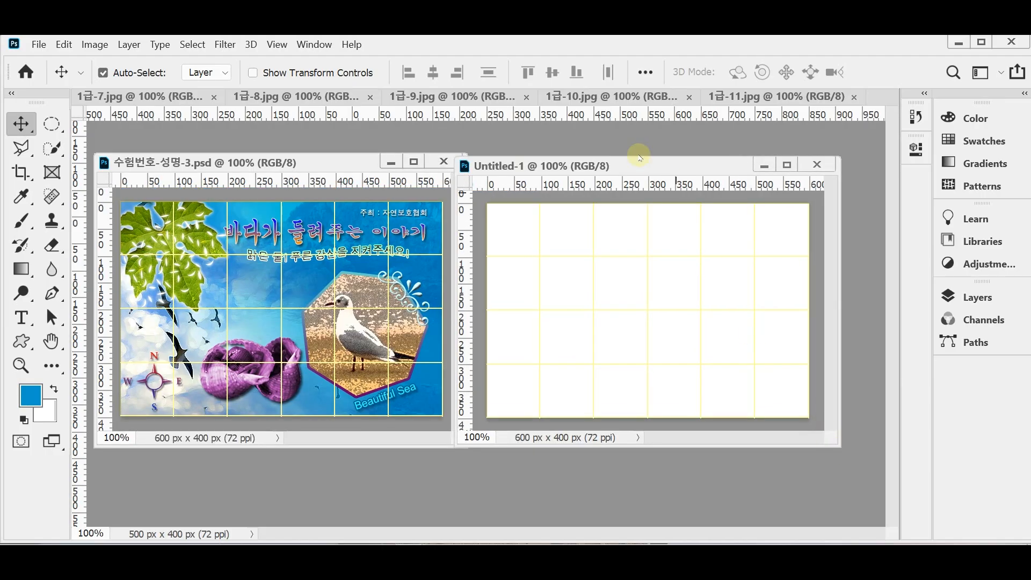
drag(637, 174, 648, 171)
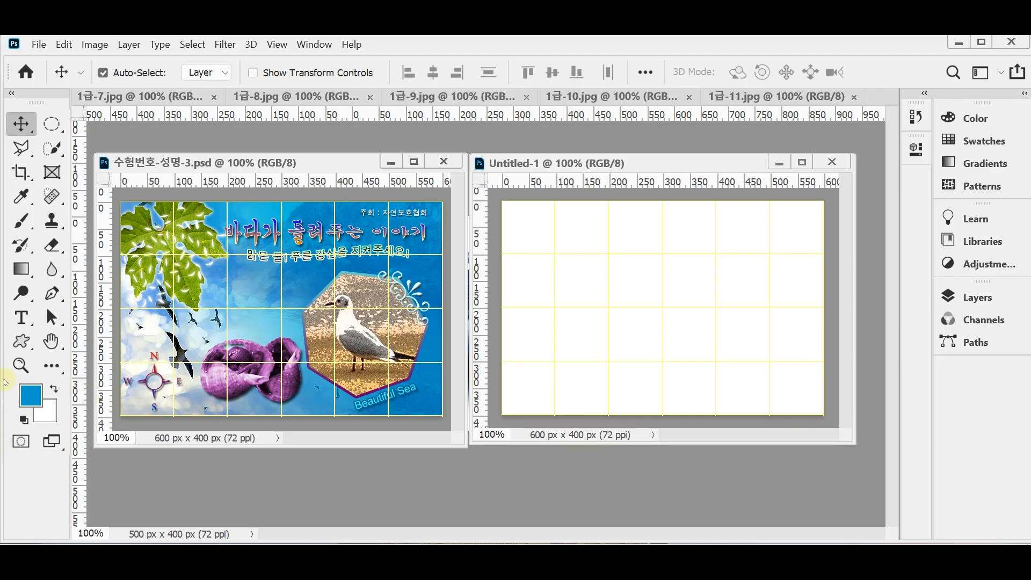
Step: Fill the new document's background with the foreground color 0099cc
click(31, 395)
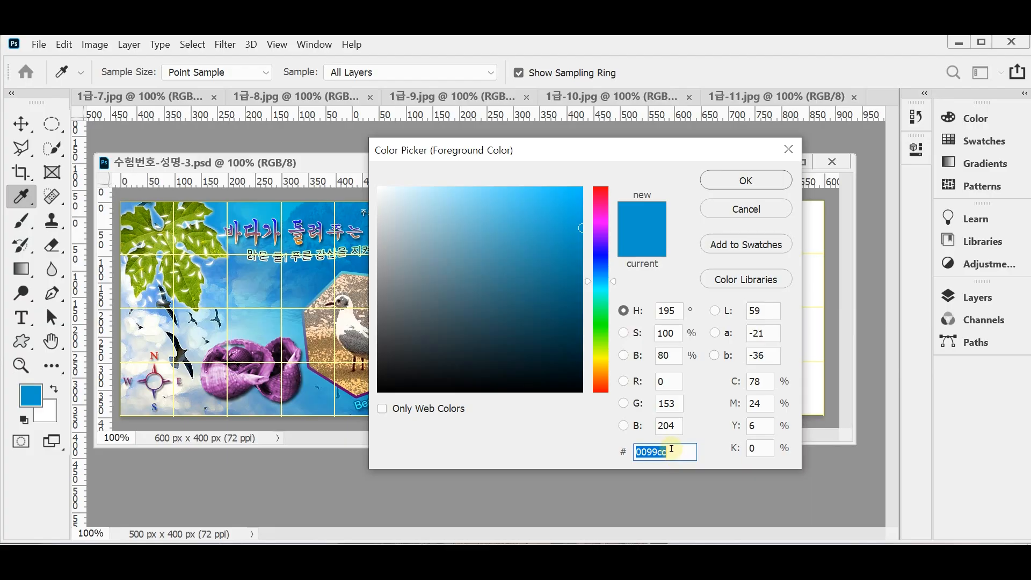
key(Return)
key(v)
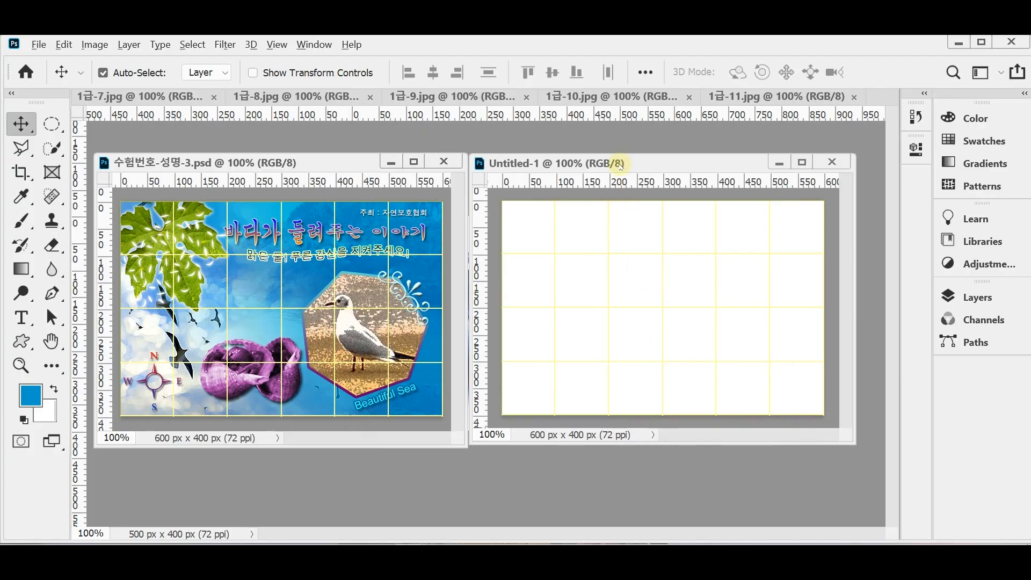
key(alt+BackSpace)
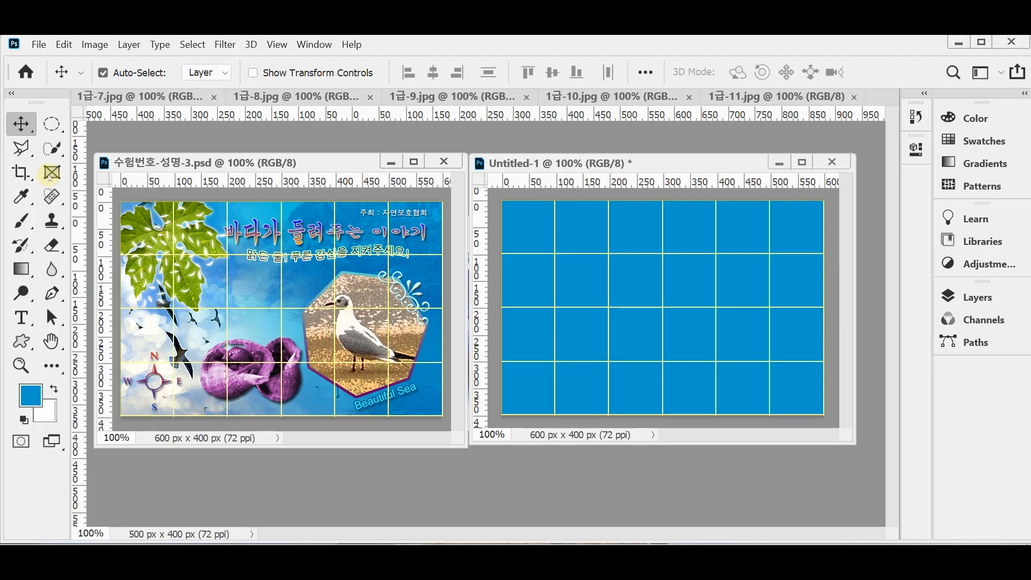
Step: Copy the whole 1급-7.jpg sea photo, close that file, and paste the photo into the new document
click(136, 101)
drag(135, 101, 271, 161)
key(ctrl+a)
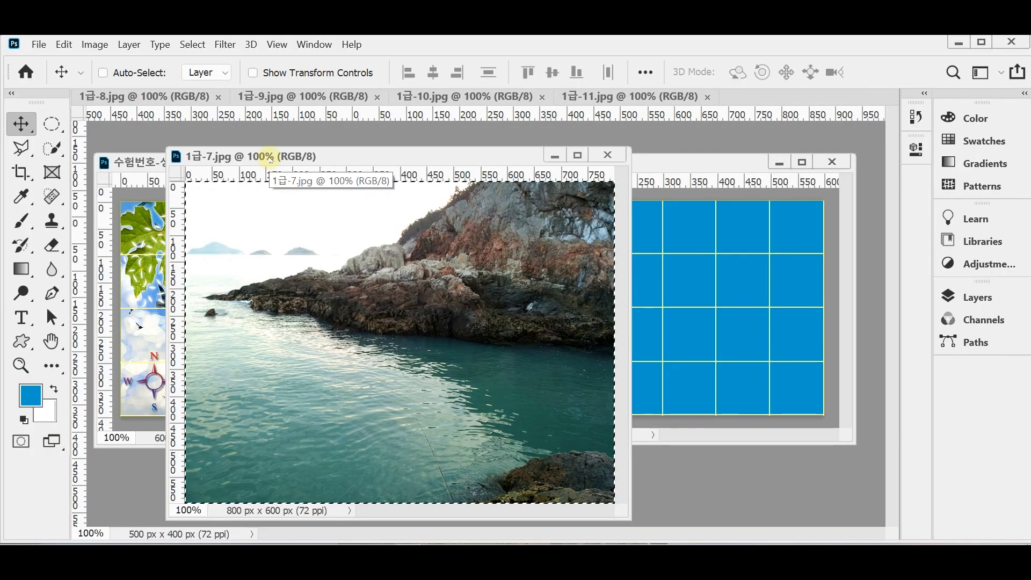
key(ctrl+c)
key(ctrl+w)
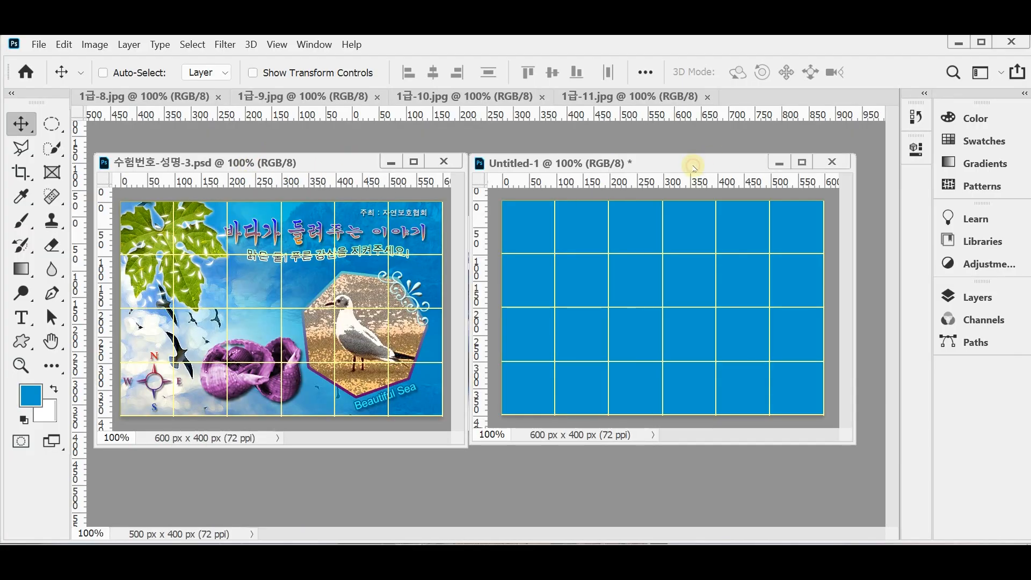
key(ctrl+v)
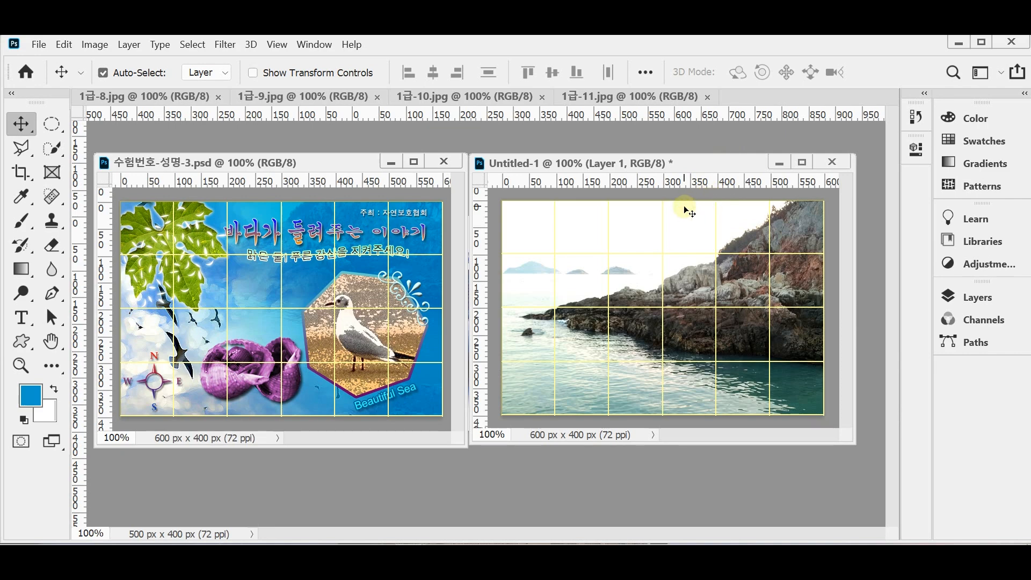
Step: Set the pasted sea photo's blend mode to Soft Light with 70% opacity and shift it upward on the canvas
click(983, 298)
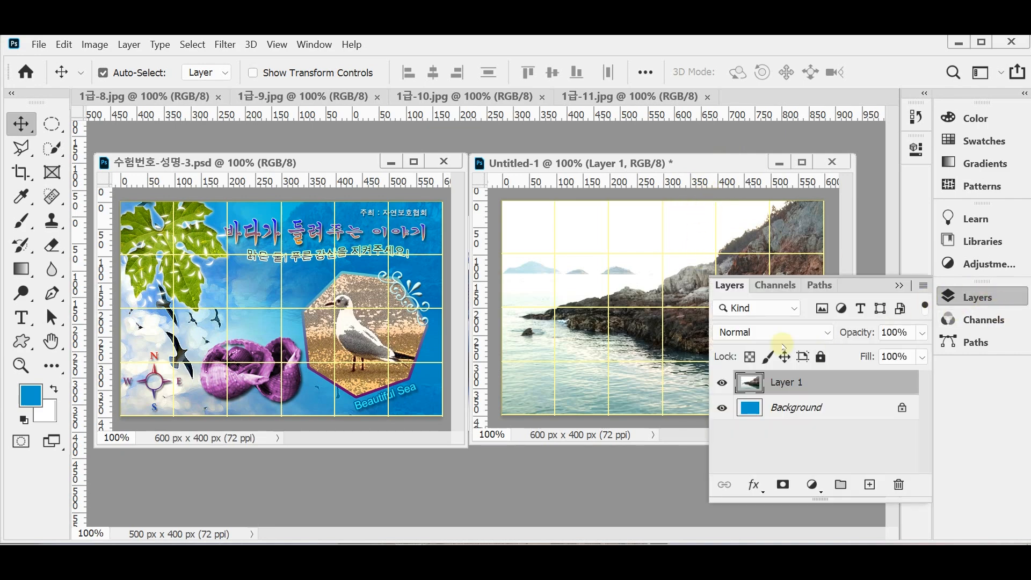
click(830, 334)
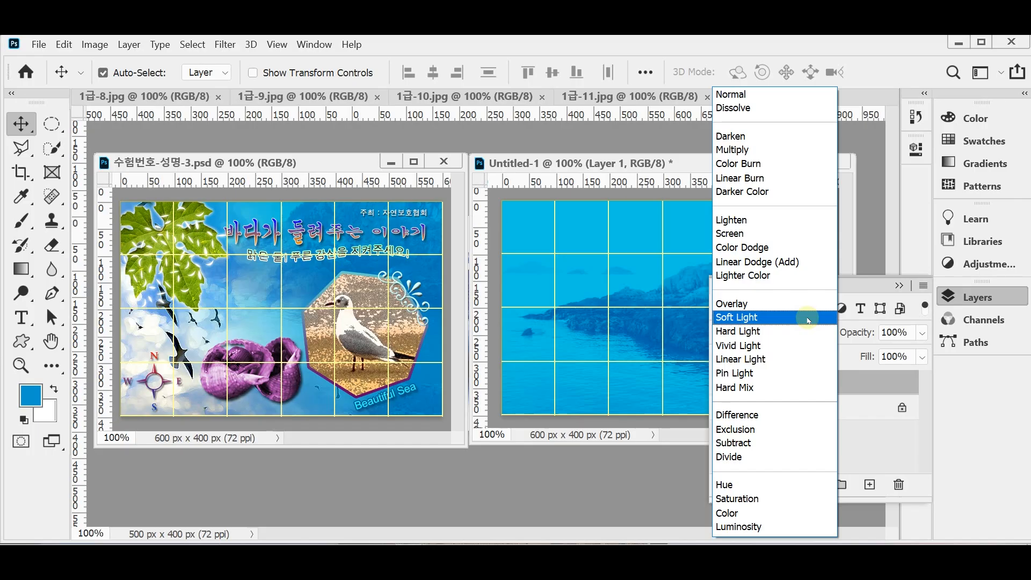
click(808, 319)
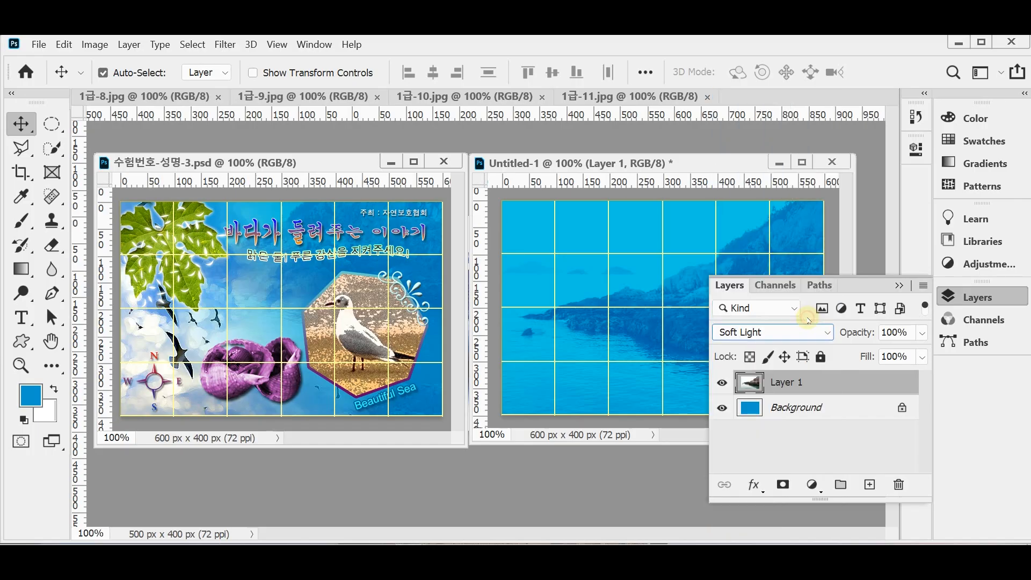
click(860, 336)
text(70)
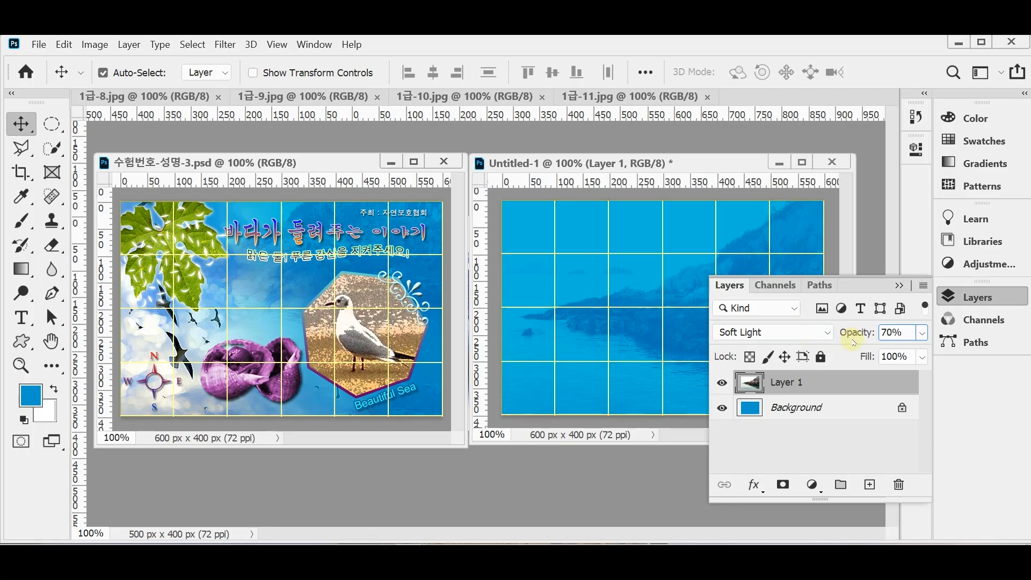
click(965, 303)
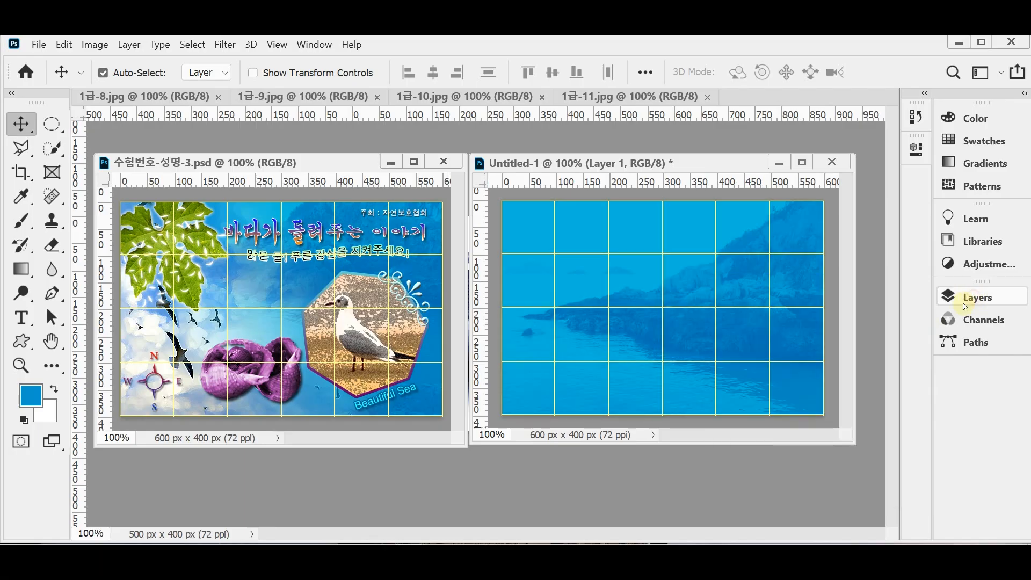
drag(799, 283, 788, 304)
key(ctrl)
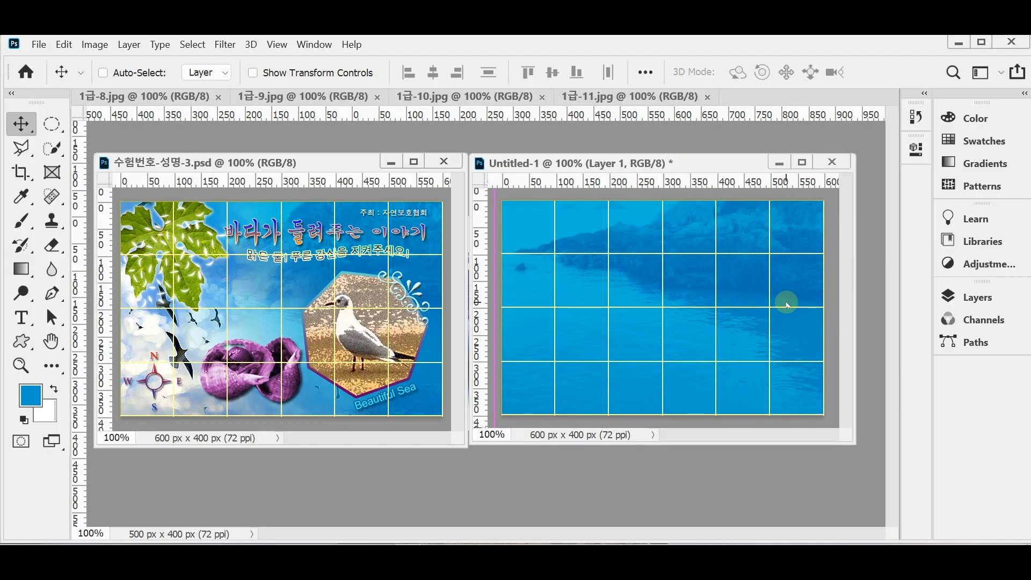
Step: Save the new document in Photoshop format as 수험번호-성명-3 in the 임시 folder on the desktop
key(ctrl+s)
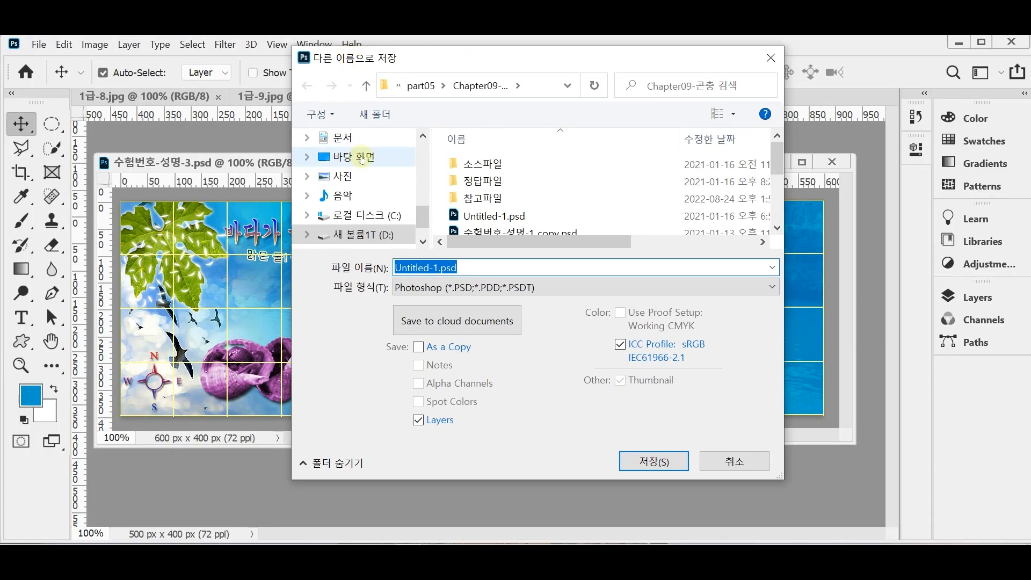
click(362, 157)
double_click(470, 180)
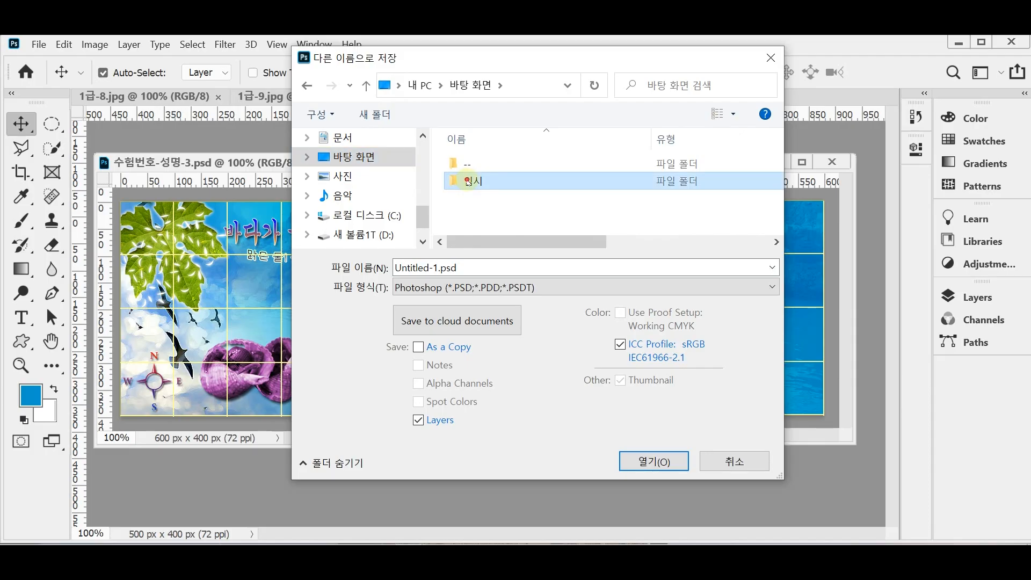
click(514, 182)
click(473, 269)
drag(460, 268, 512, 272)
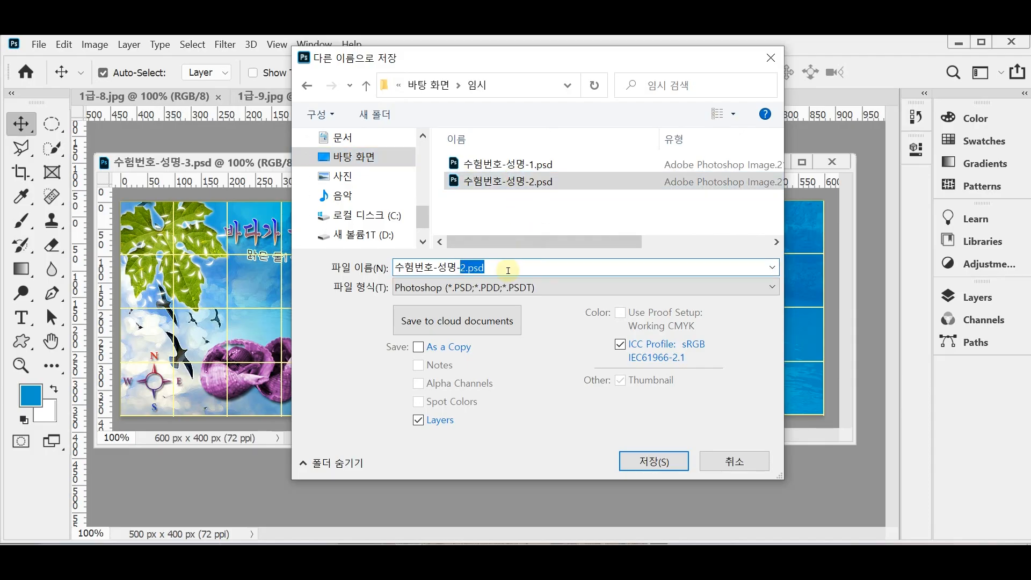
text(3)
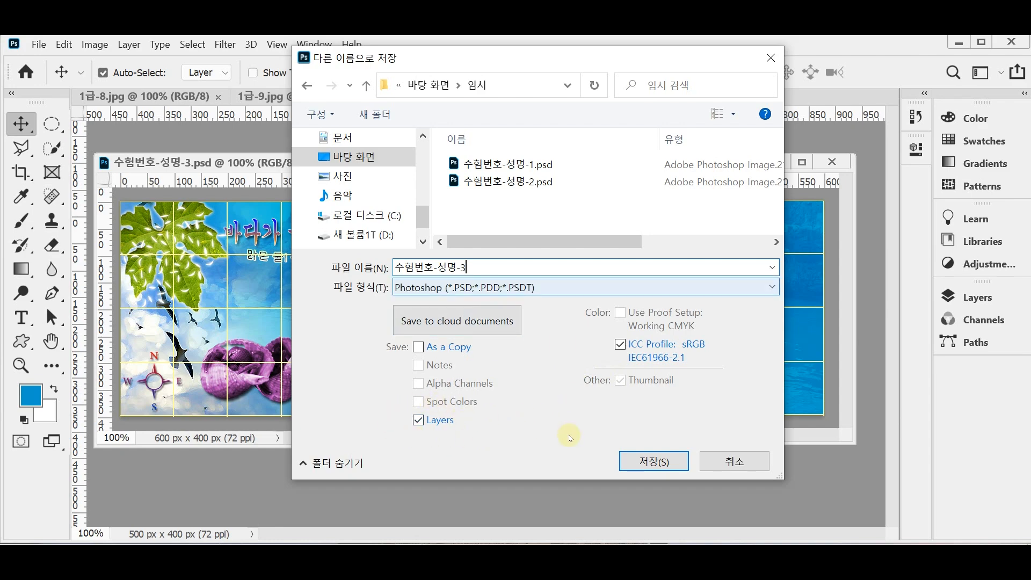
click(643, 462)
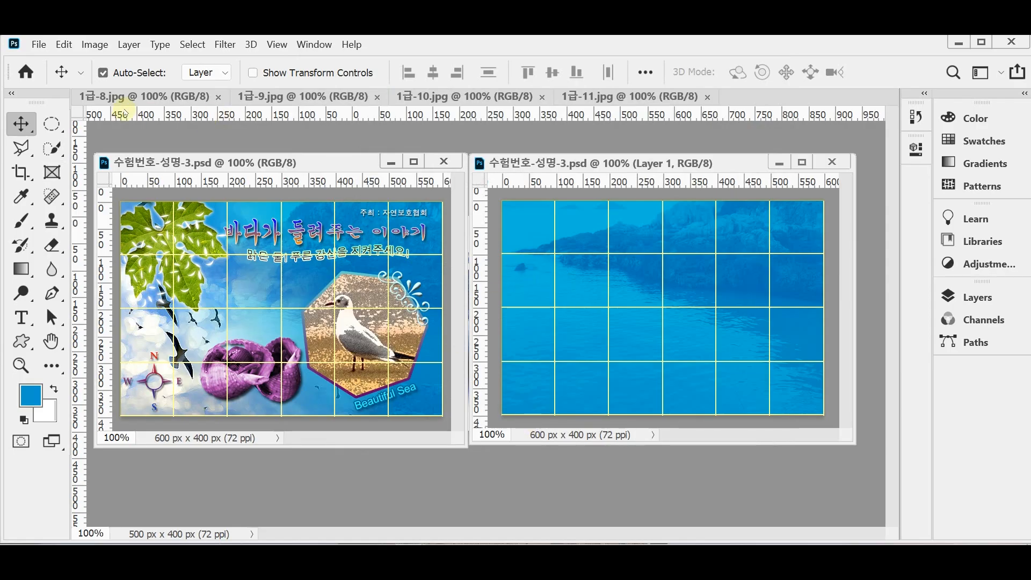
Step: Copy the whole 1급-8.jpg seagull sky photo, close that file, and paste the photo into the new document
drag(154, 98, 398, 168)
key(ctrl+a)
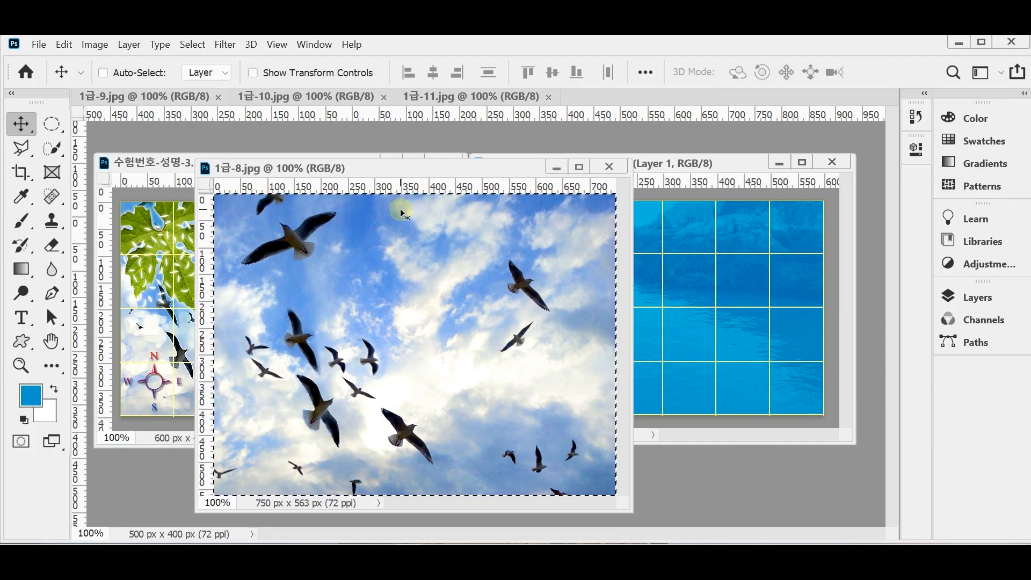
drag(400, 208, 562, 167)
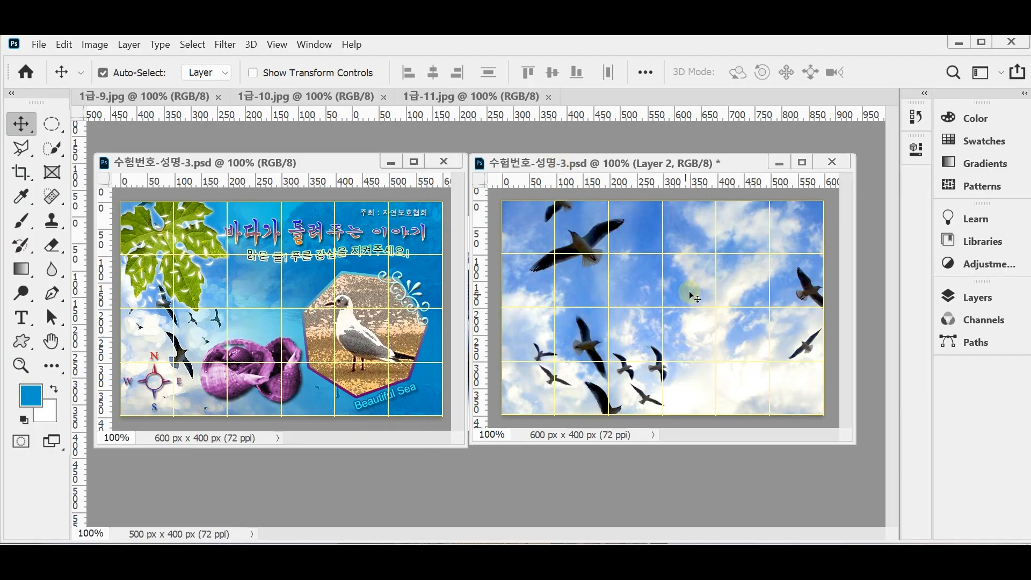
Step: Scale the pasted seagull photo proportionally to about 72%, position it over the canvas's left part, and save the document
drag(692, 288, 650, 285)
drag(639, 283, 639, 284)
key(ctrl)
key(ctrl+t)
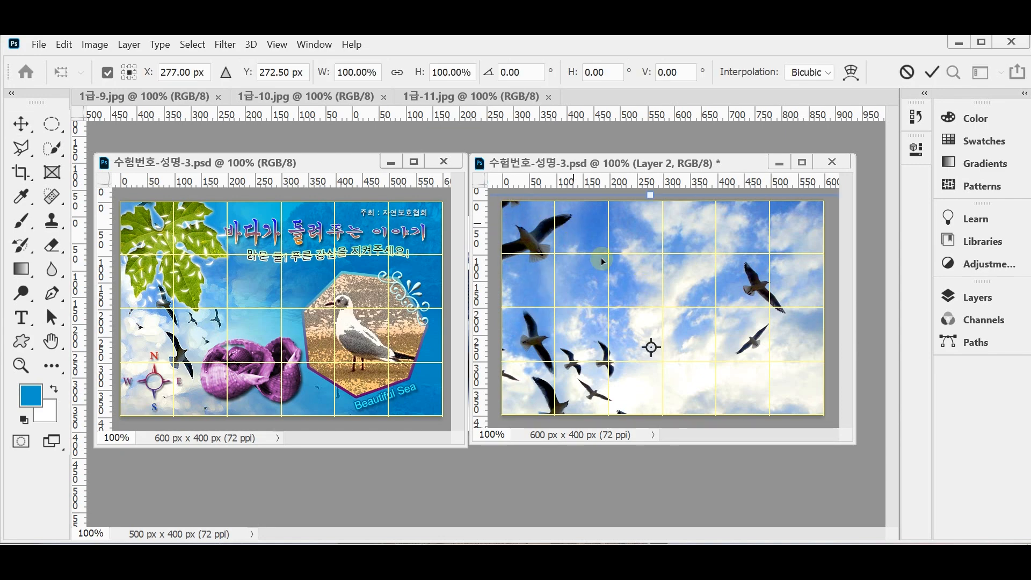
drag(853, 444, 907, 472)
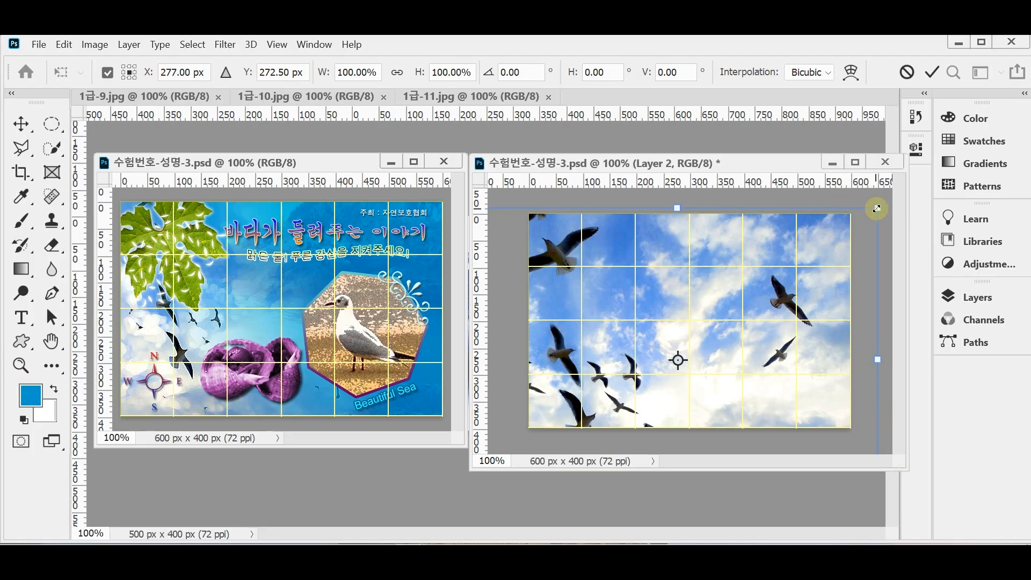
drag(877, 208, 750, 272)
drag(627, 381, 681, 342)
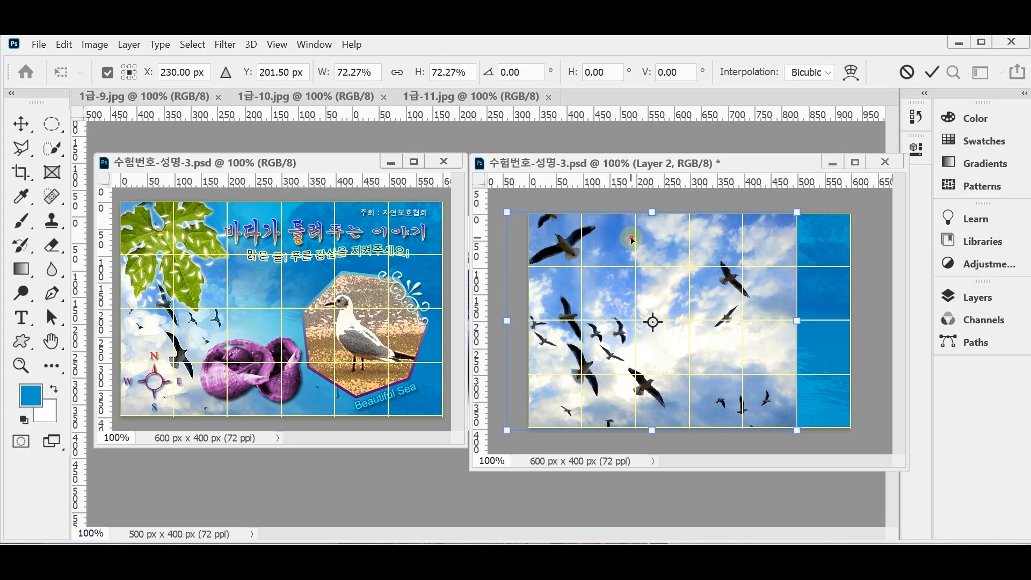
key(Return)
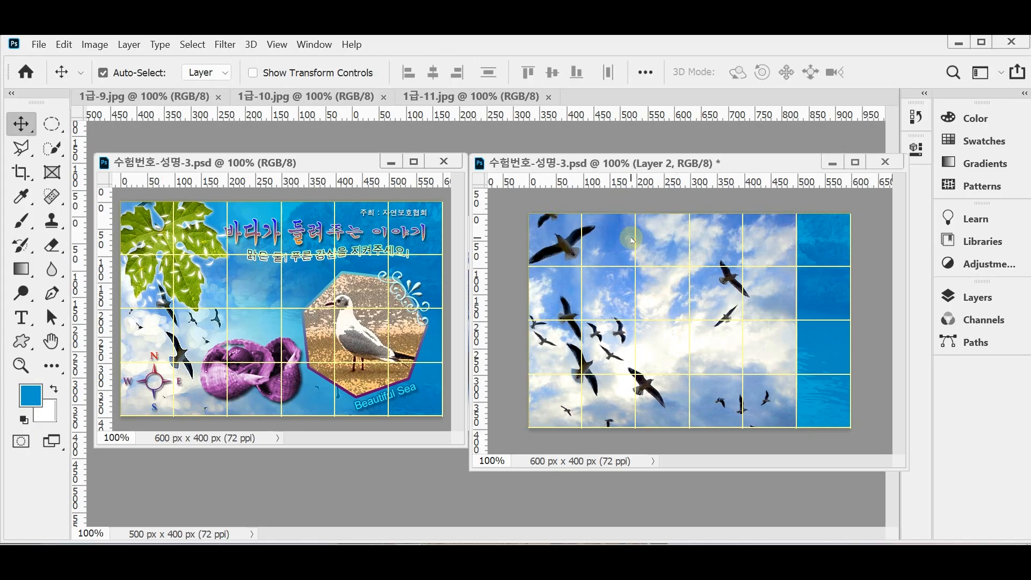
key(ctrl+s)
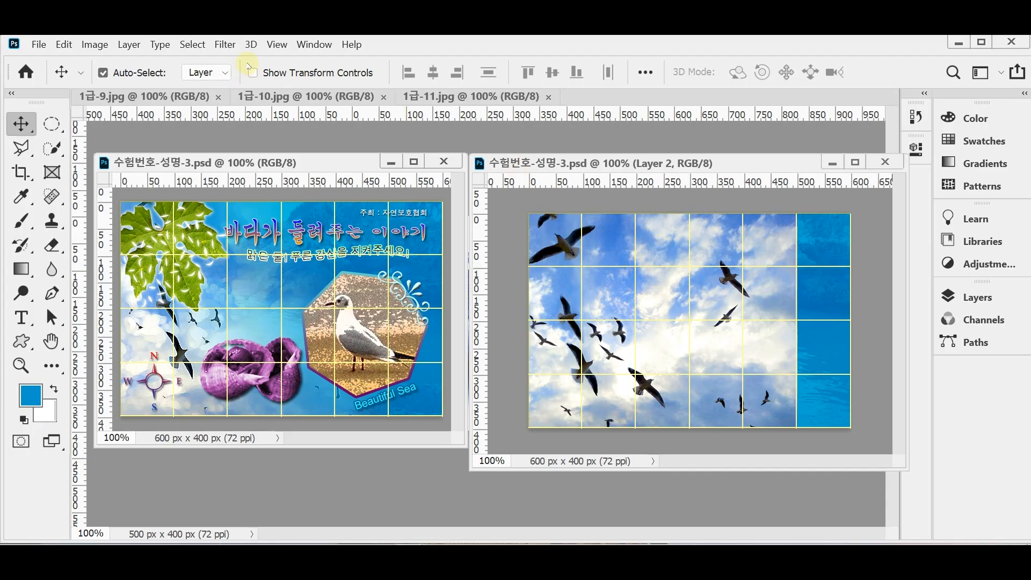
Step: Apply the Artistic Paint Daubs filter to the seagull photo layer and save the document
click(225, 45)
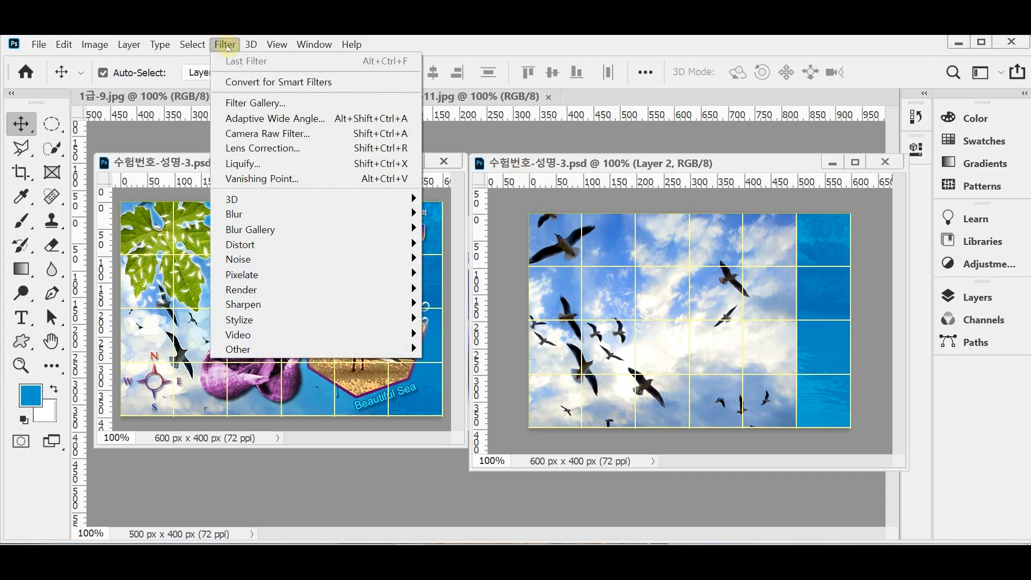
click(234, 102)
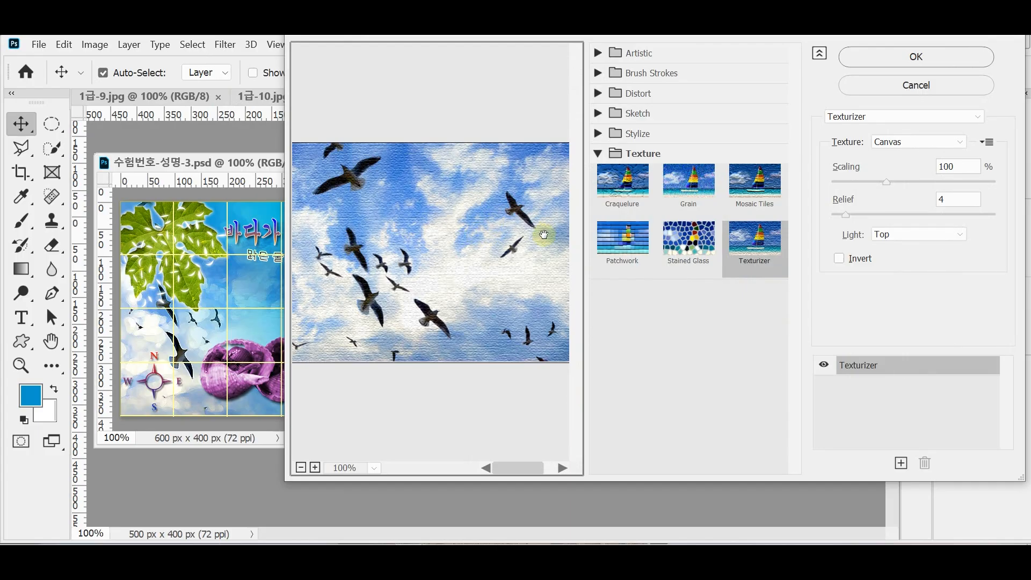
click(598, 53)
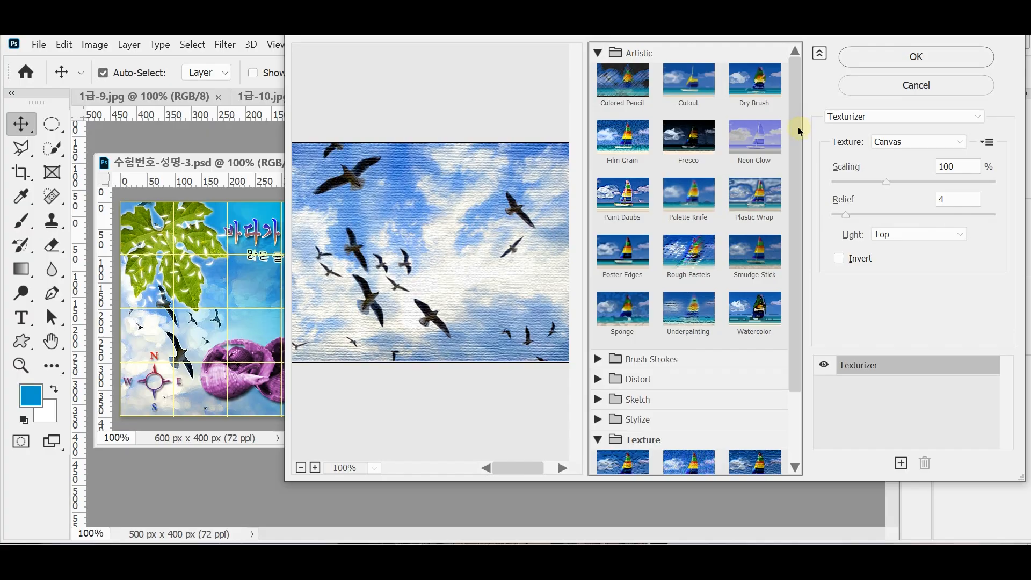
click(645, 201)
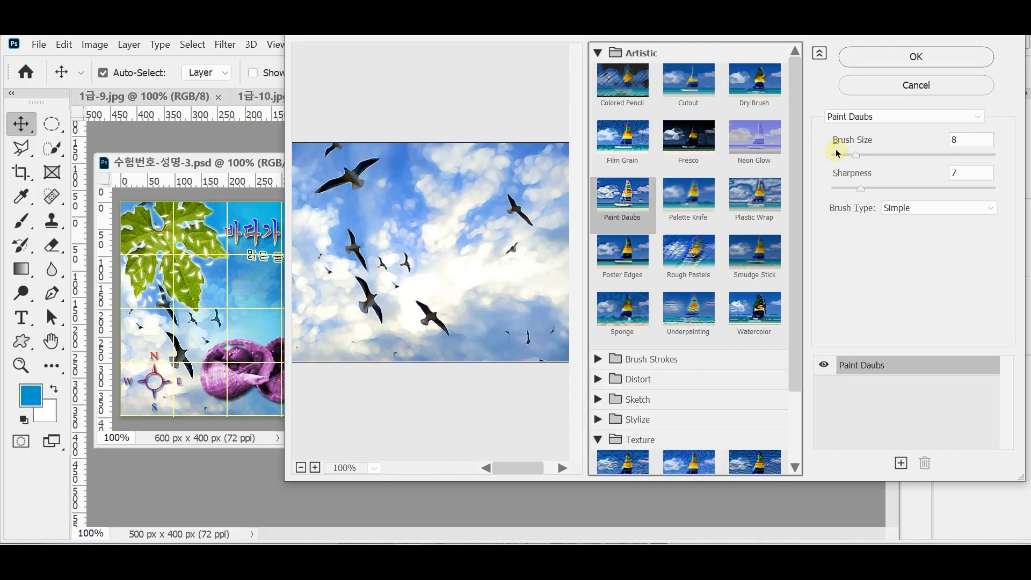
click(870, 57)
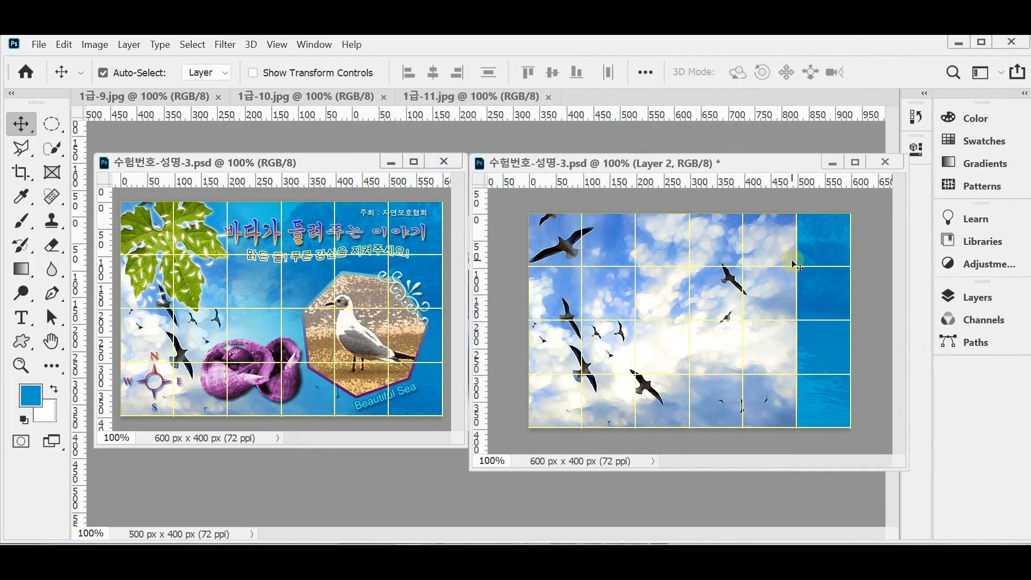
key(ctrl+s)
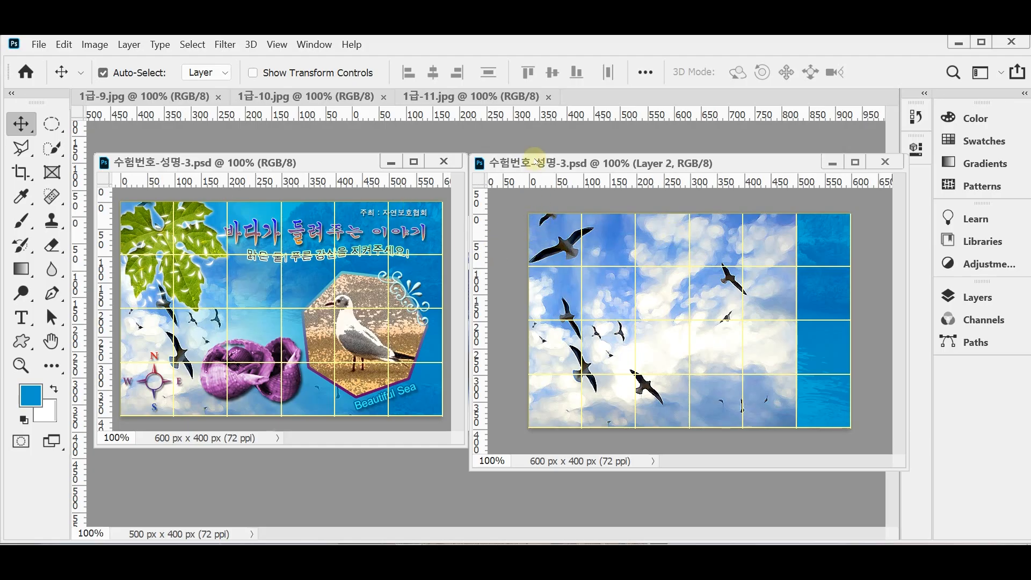
key(ctrl+s)
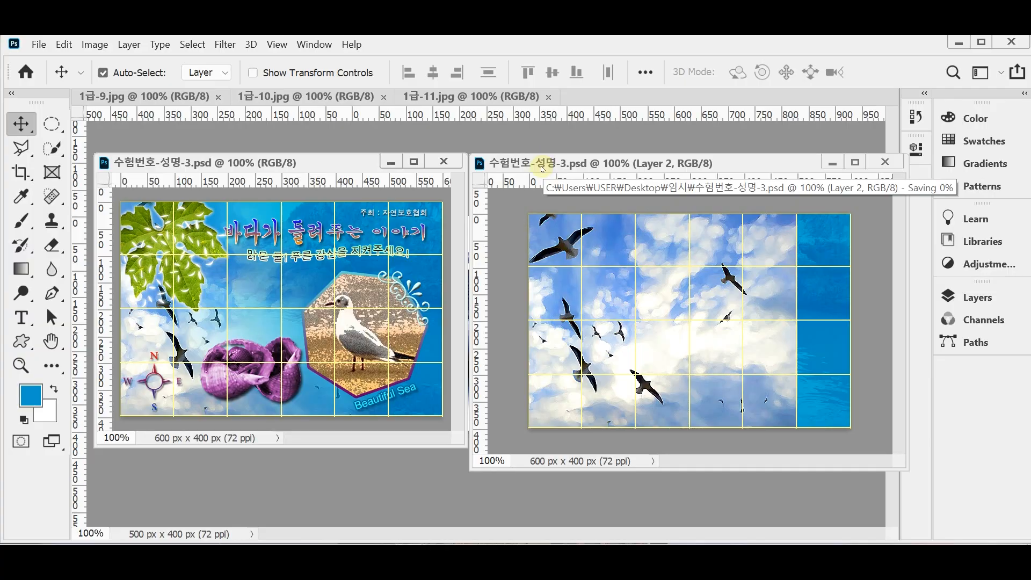
Step: Add a layer mask to Layer 2, the seagull photo
click(975, 298)
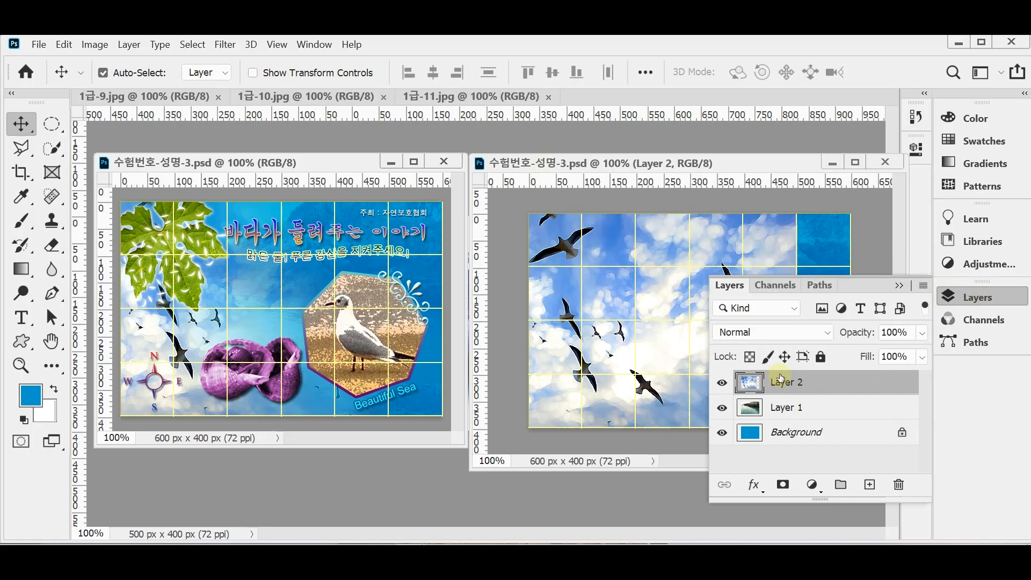
click(783, 486)
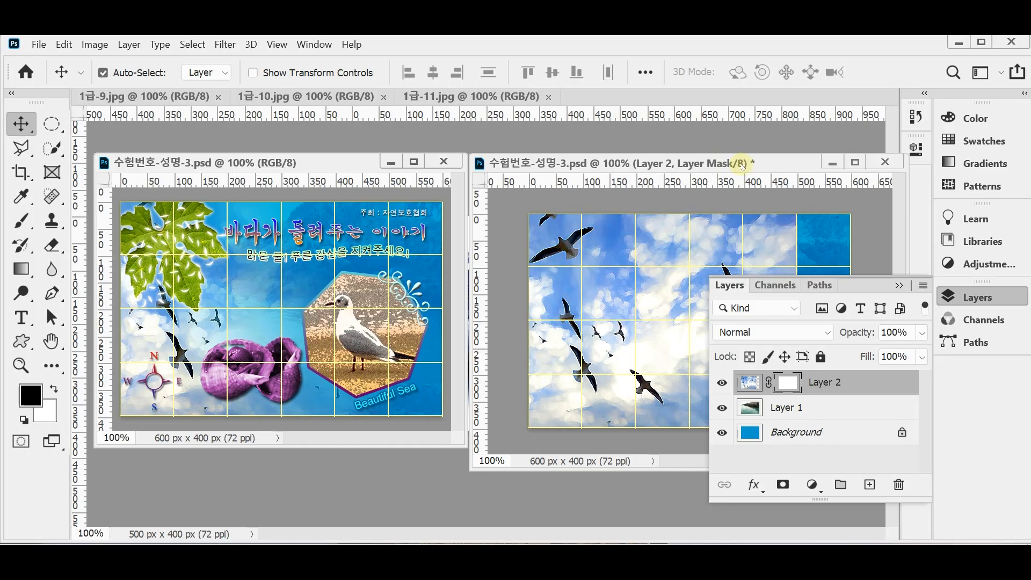
click(961, 299)
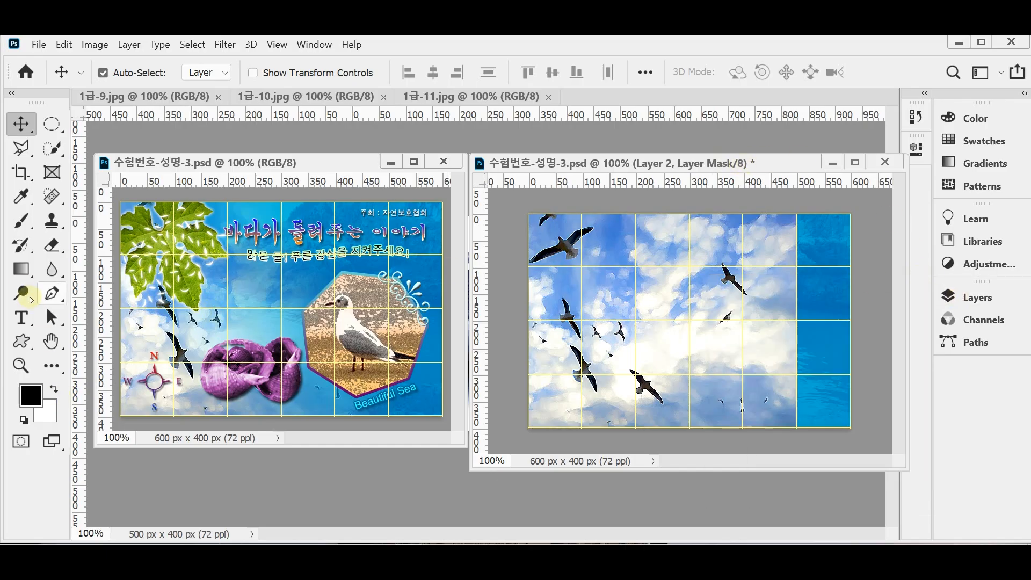
Step: Set up the Gradient tool for a linear black-to-white gradient with black foreground and white background colors
click(20, 270)
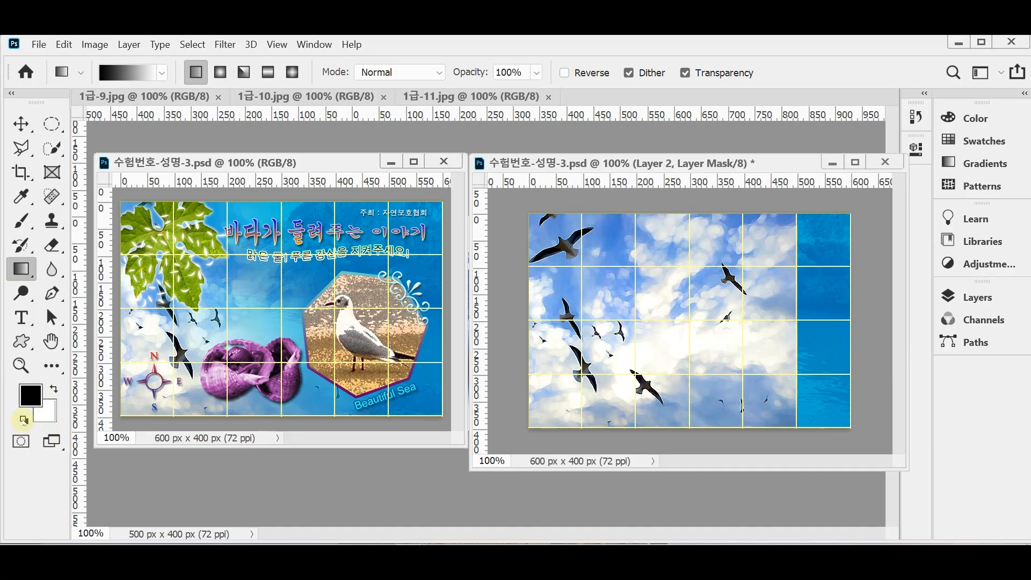
key(x)
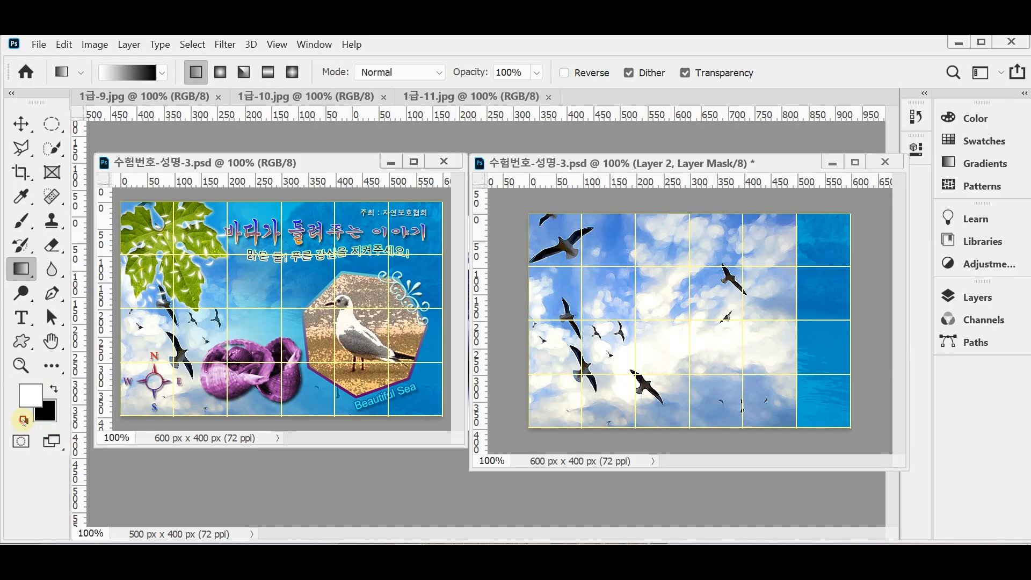
click(56, 390)
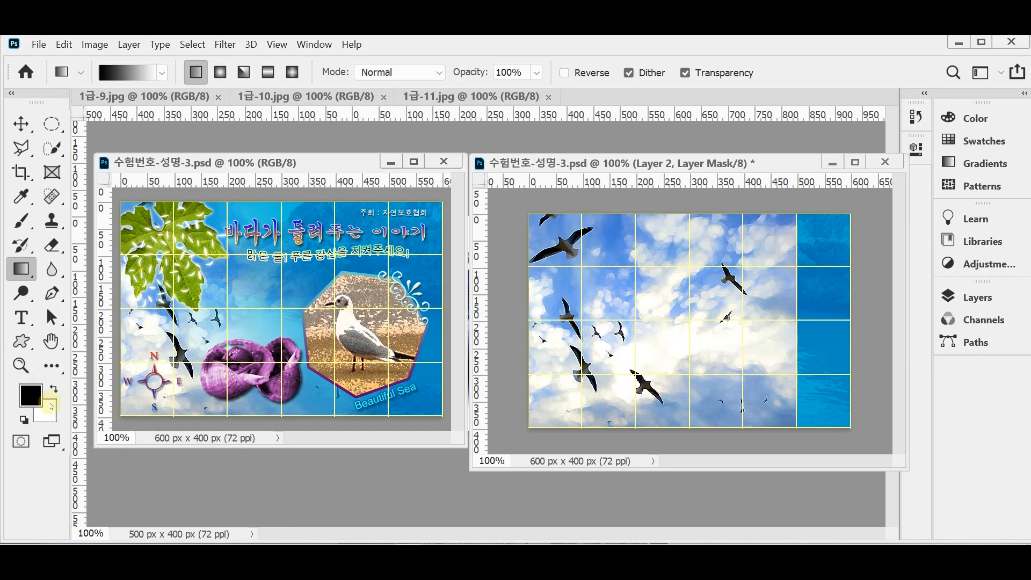
click(163, 73)
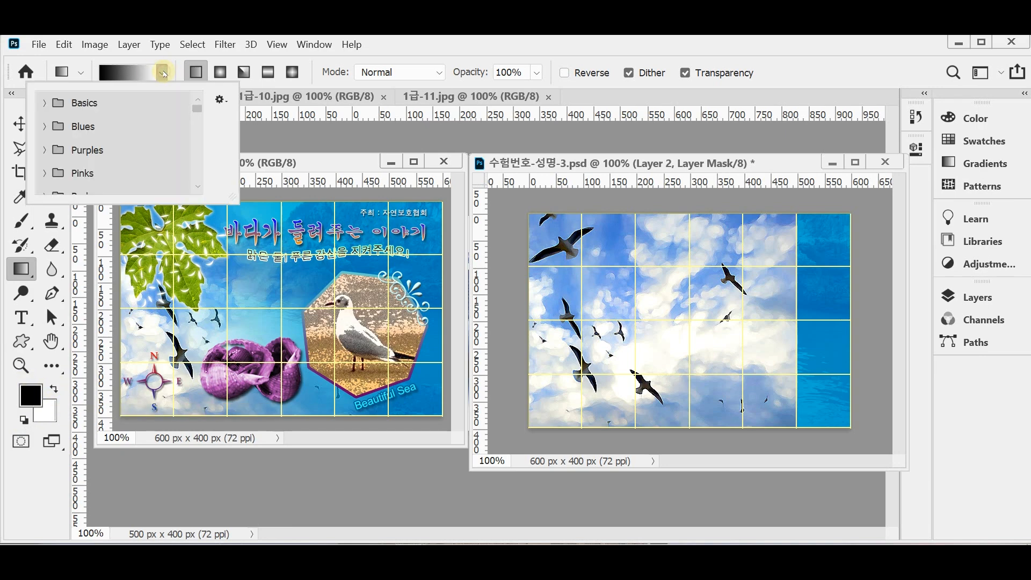
click(45, 104)
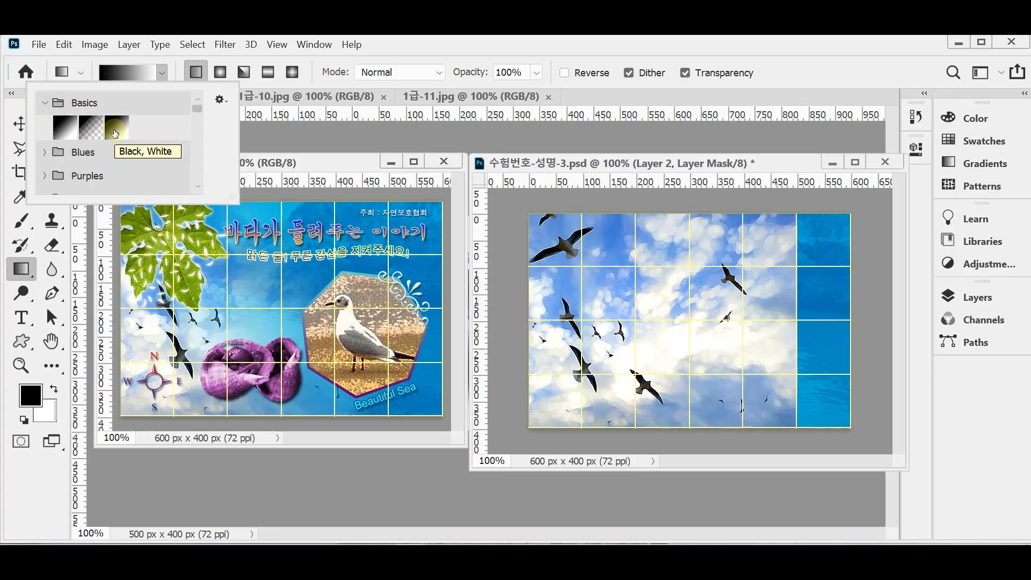
click(164, 63)
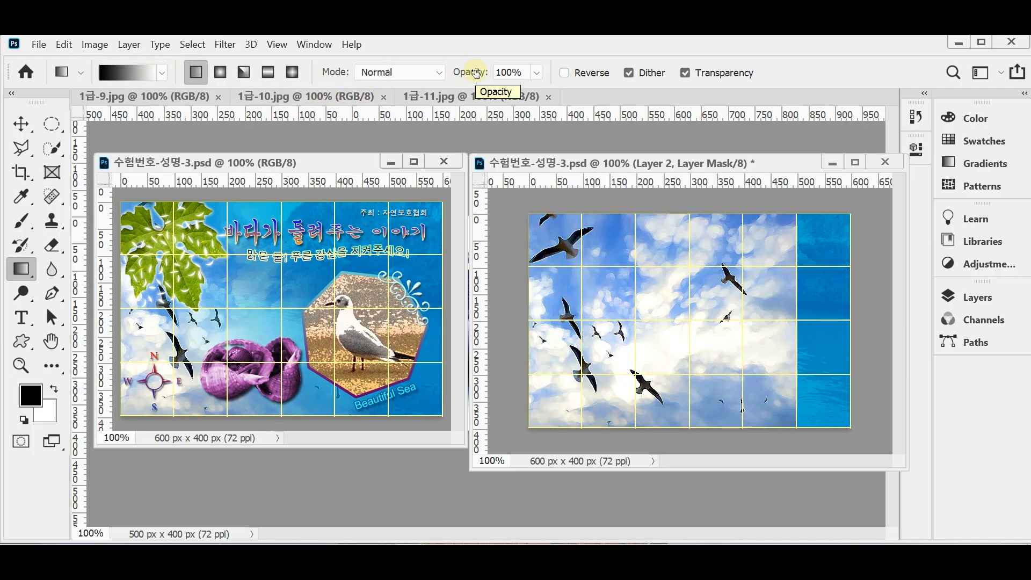
Step: Reset all tools to their default settings
right_click(61, 72)
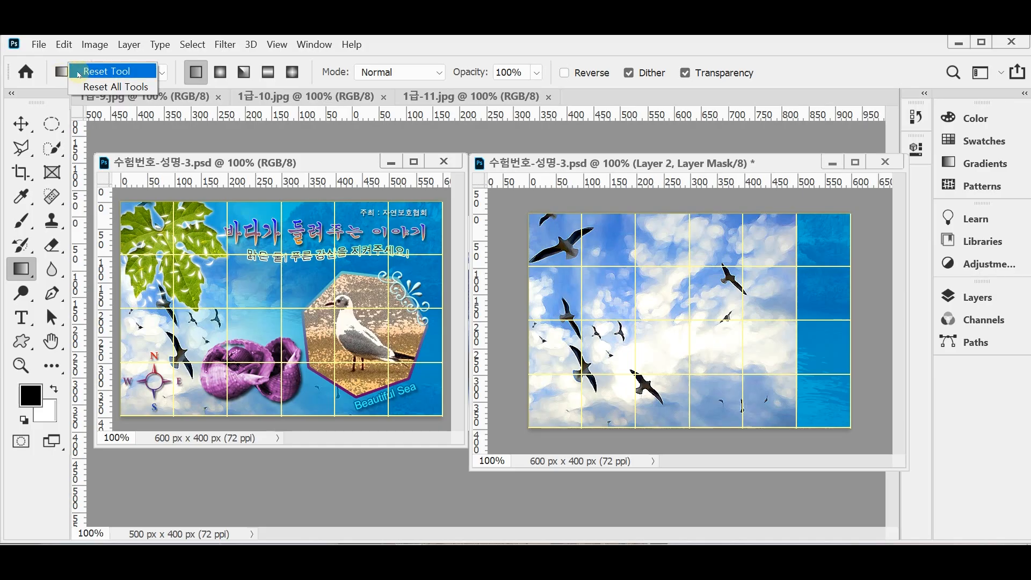
click(86, 87)
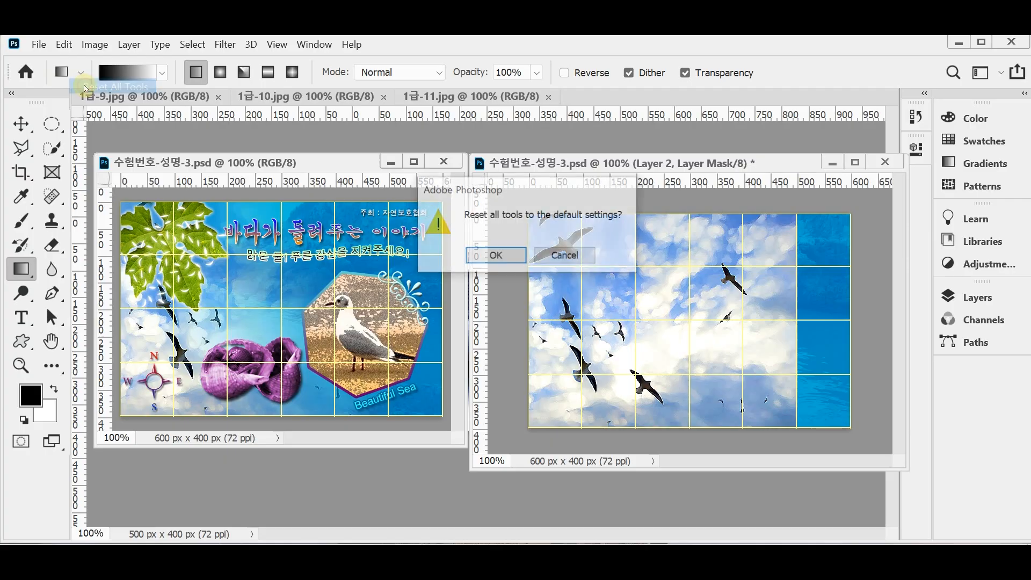
click(495, 257)
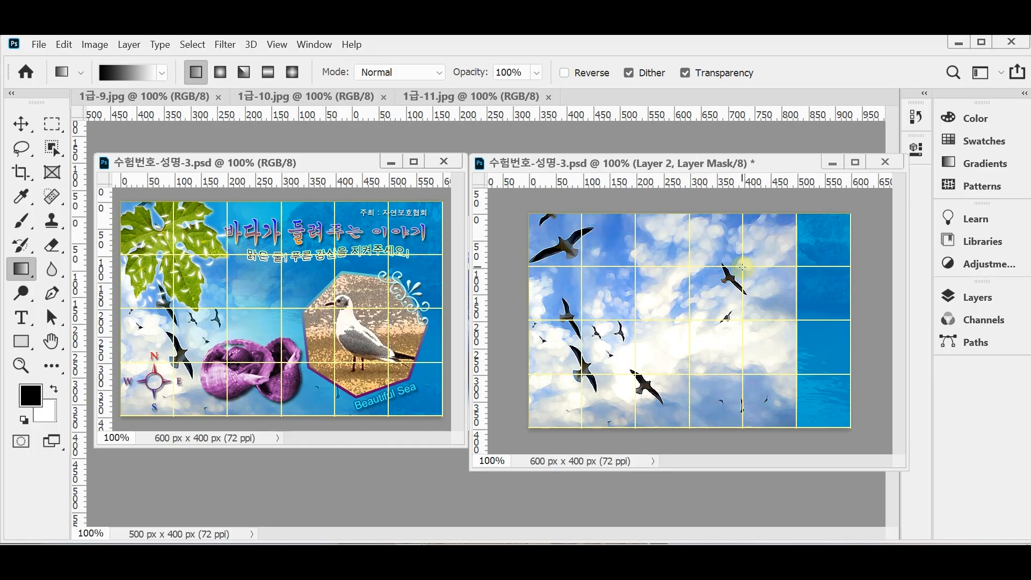
Step: Try black-to-white gradients in different directions on the seagull layer's mask
drag(745, 272, 581, 371)
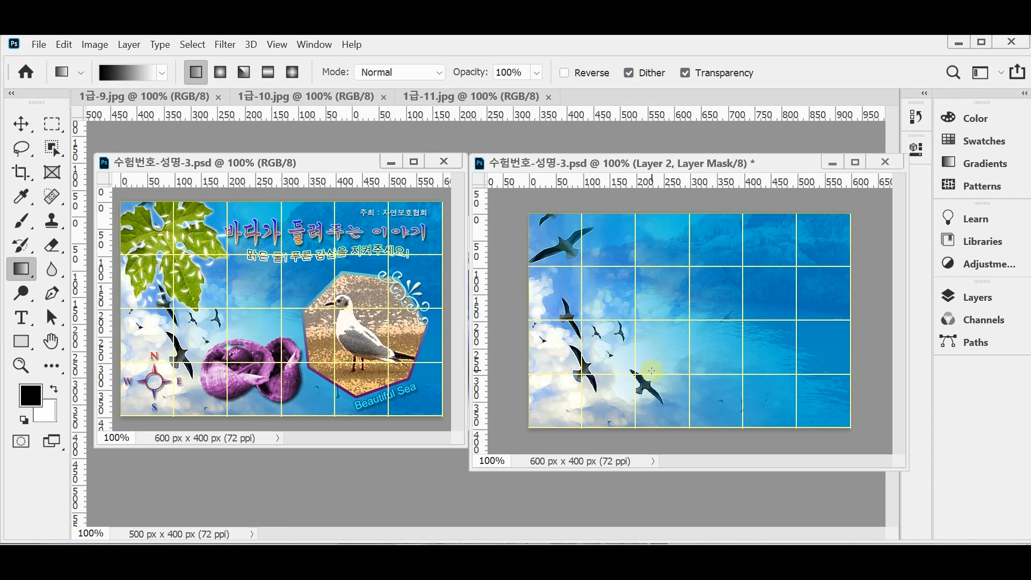
drag(729, 260, 640, 295)
drag(716, 354, 687, 364)
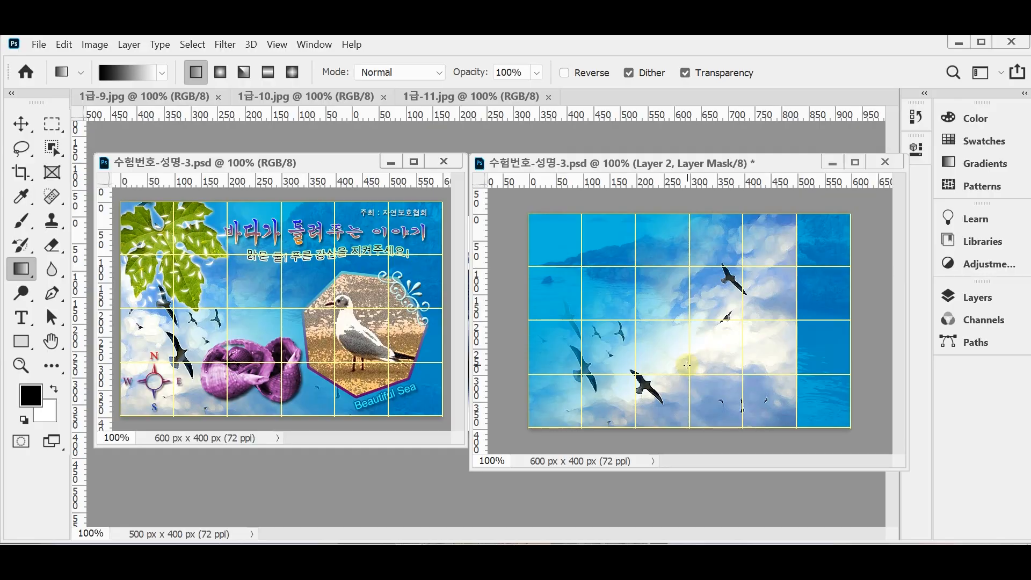
Step: Fade the seagull photo on its mask with a diagonal black-to-white gradient from the upper-right bird to the lower-left bird, and check the mask
drag(735, 266, 586, 372)
click(977, 298)
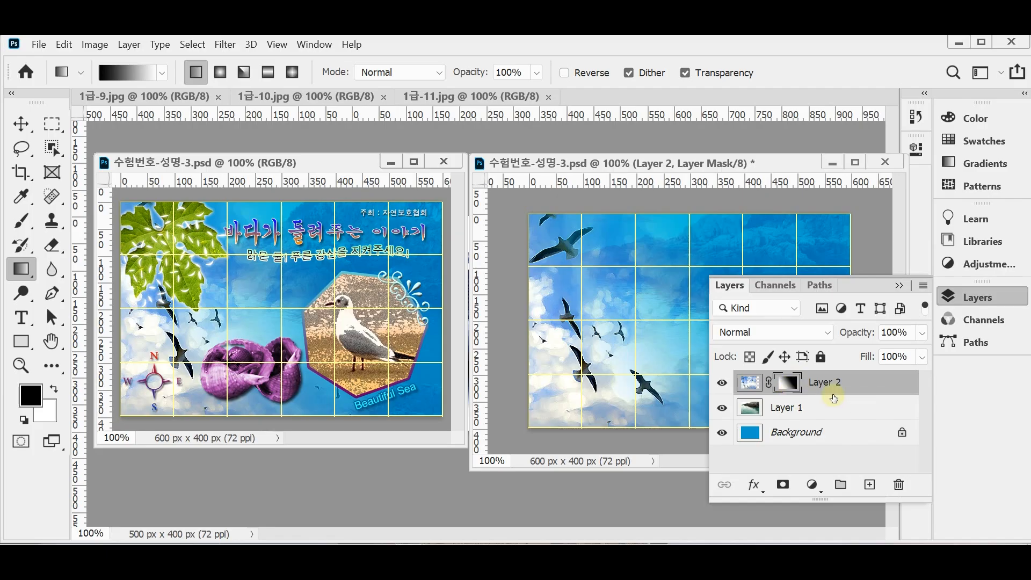
click(960, 300)
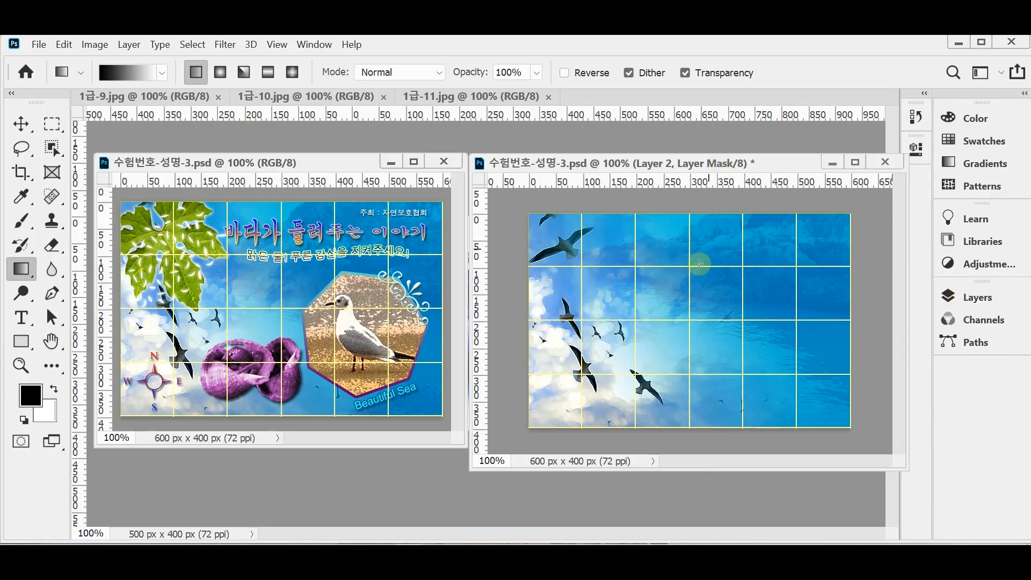
Step: Switch from Layer 2's mask to its image and back, leaving the mask active, and save the document
click(965, 301)
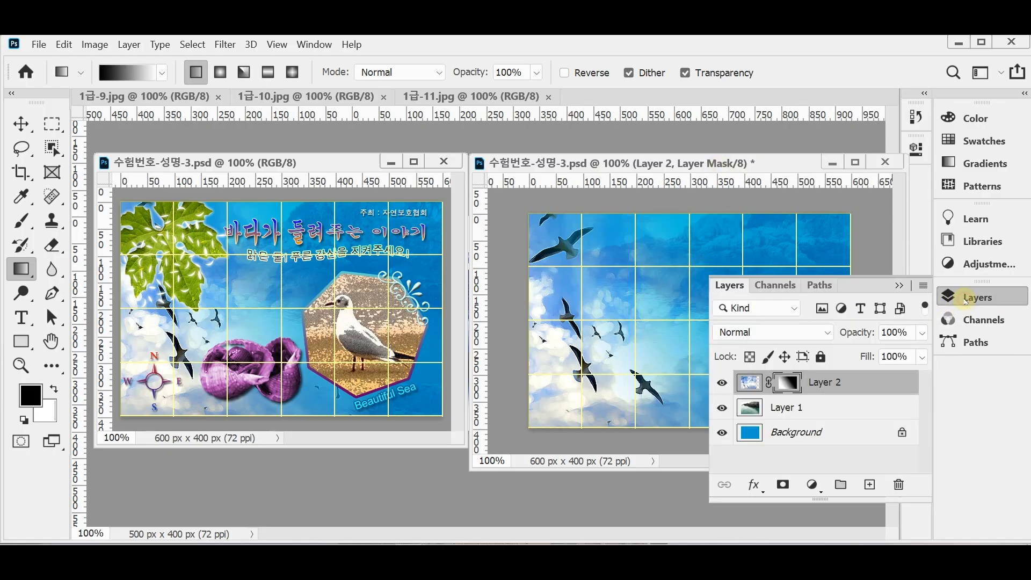
click(749, 385)
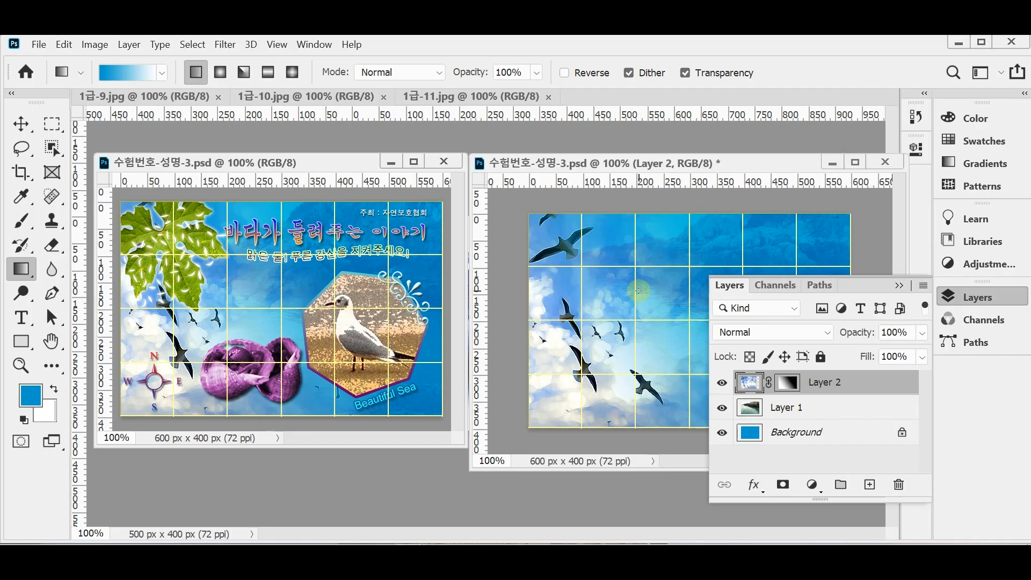
click(787, 384)
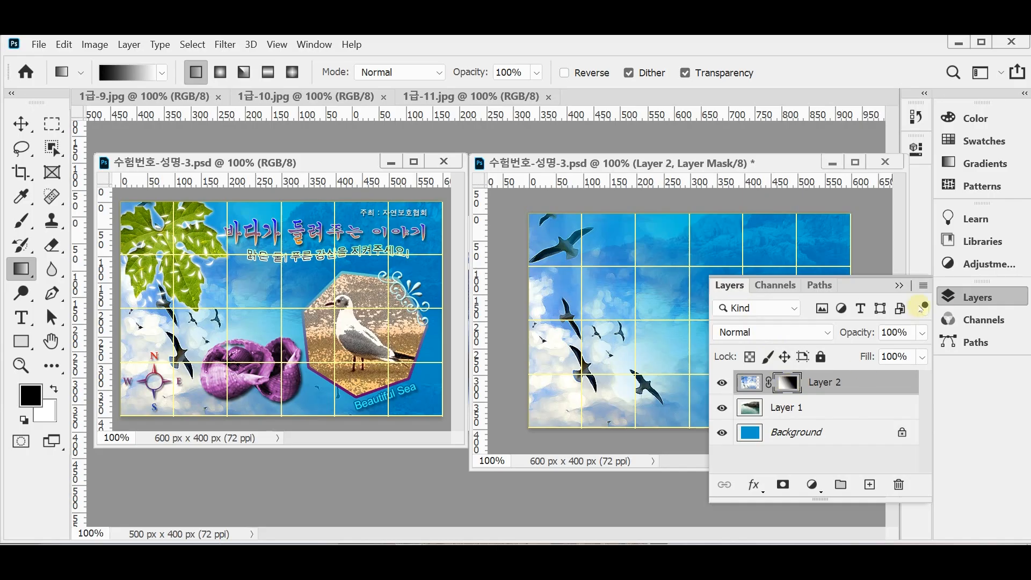
click(956, 295)
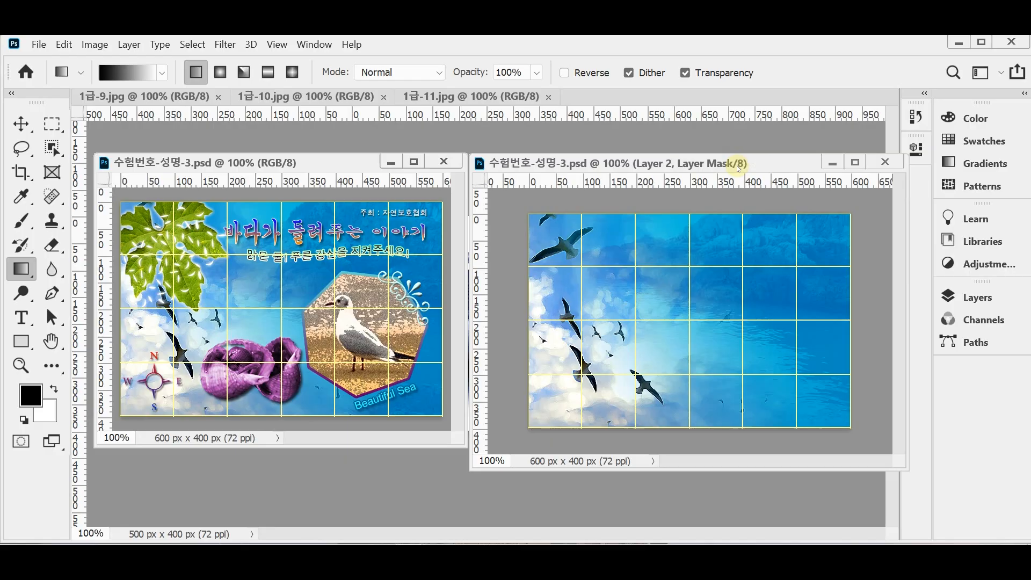
key(ctrl+s)
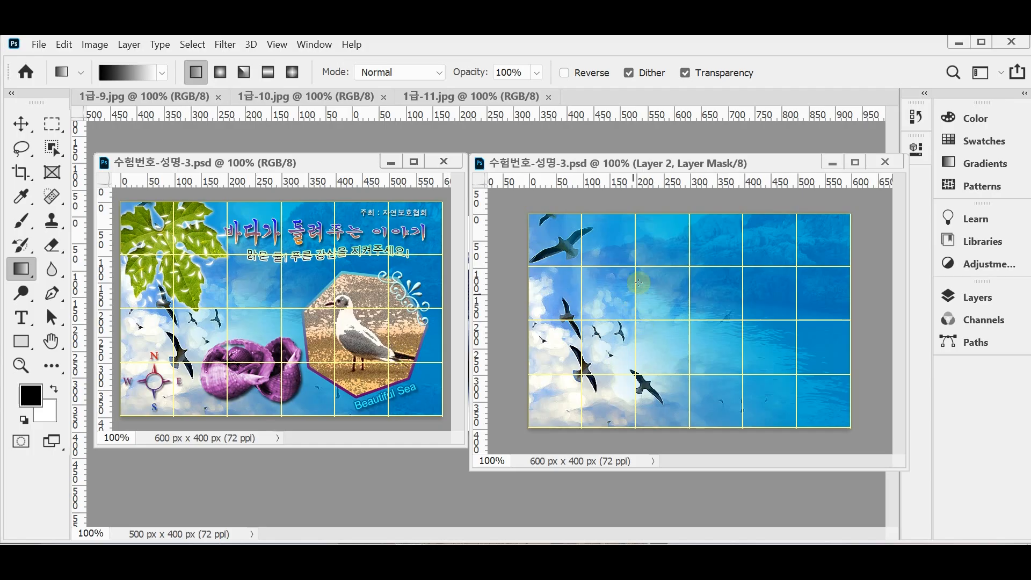
Step: Draw a black seven-sided polygon shape about 230 px wide where the framed seagull sits in the reference, and save the document
click(25, 343)
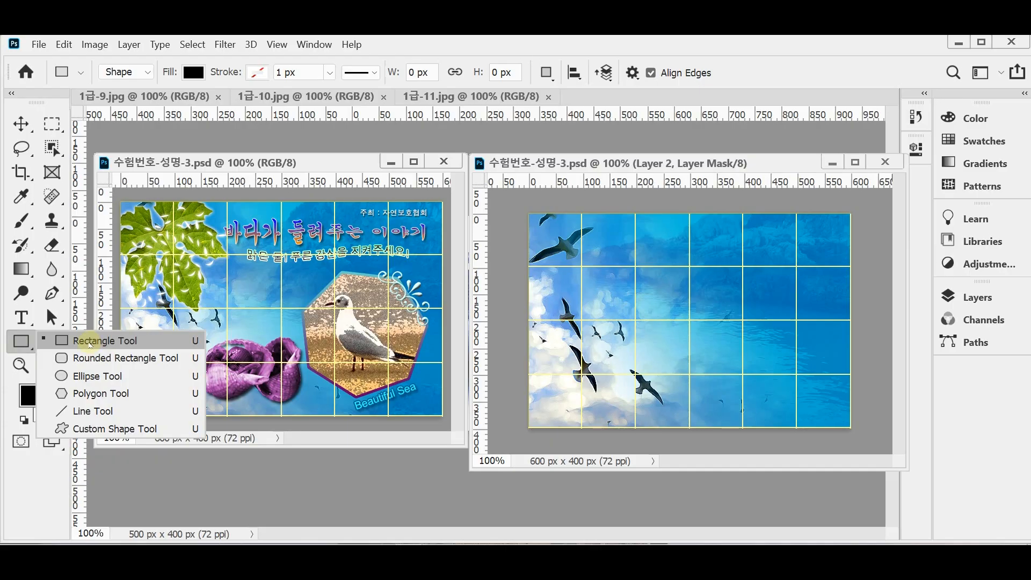
click(110, 393)
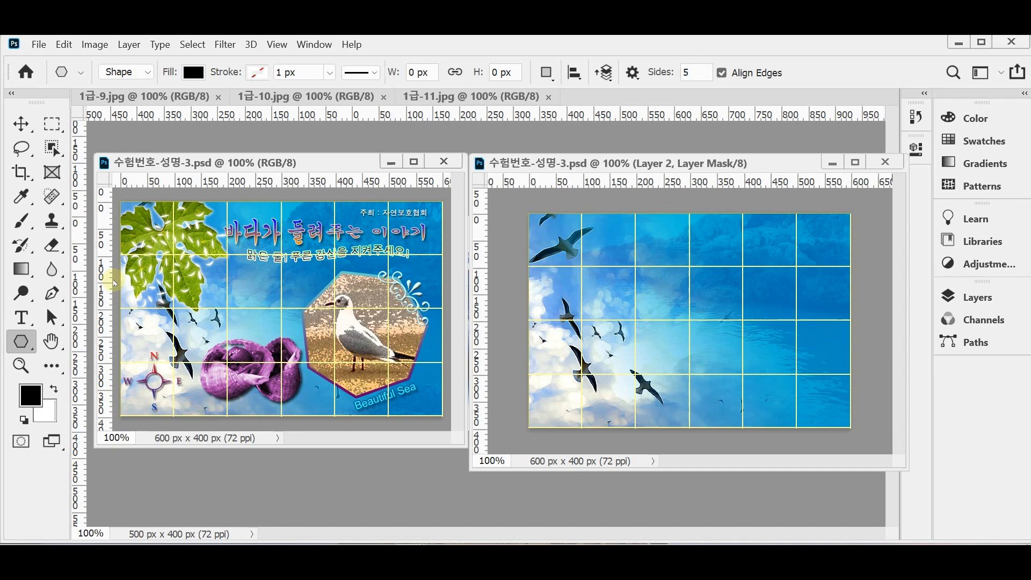
click(656, 74)
text(7)
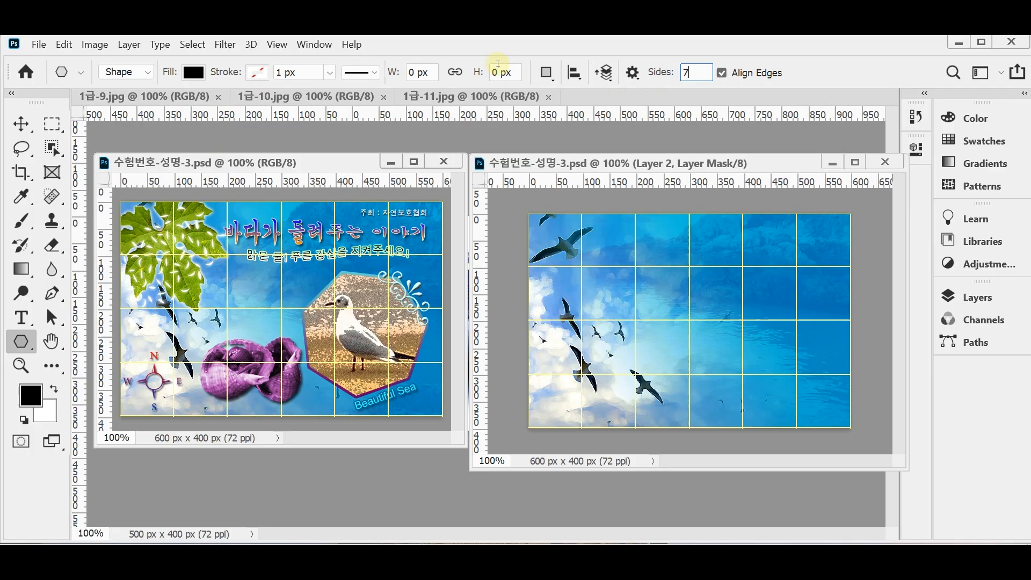
key(Return)
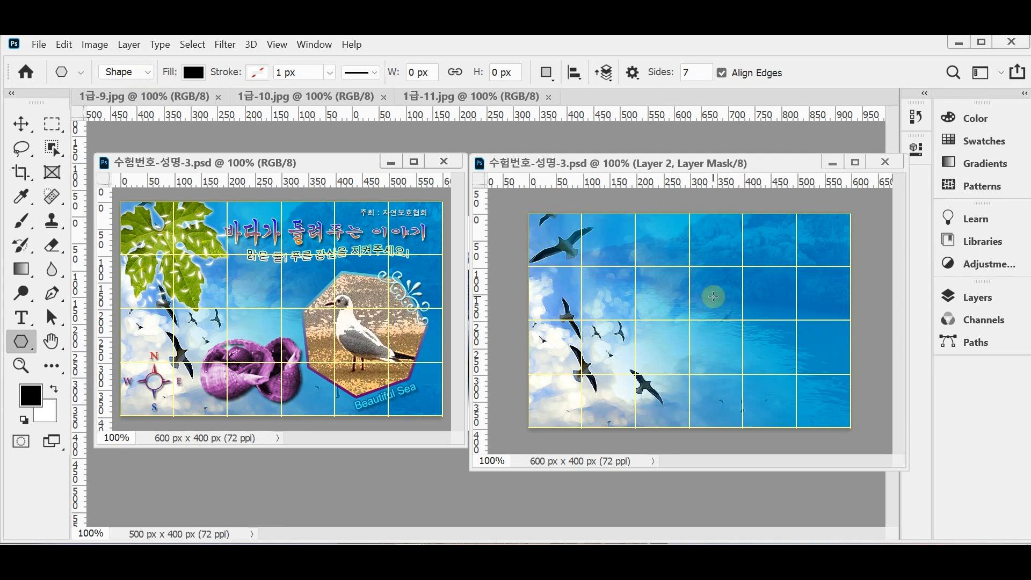
drag(713, 297, 760, 342)
drag(720, 301, 774, 346)
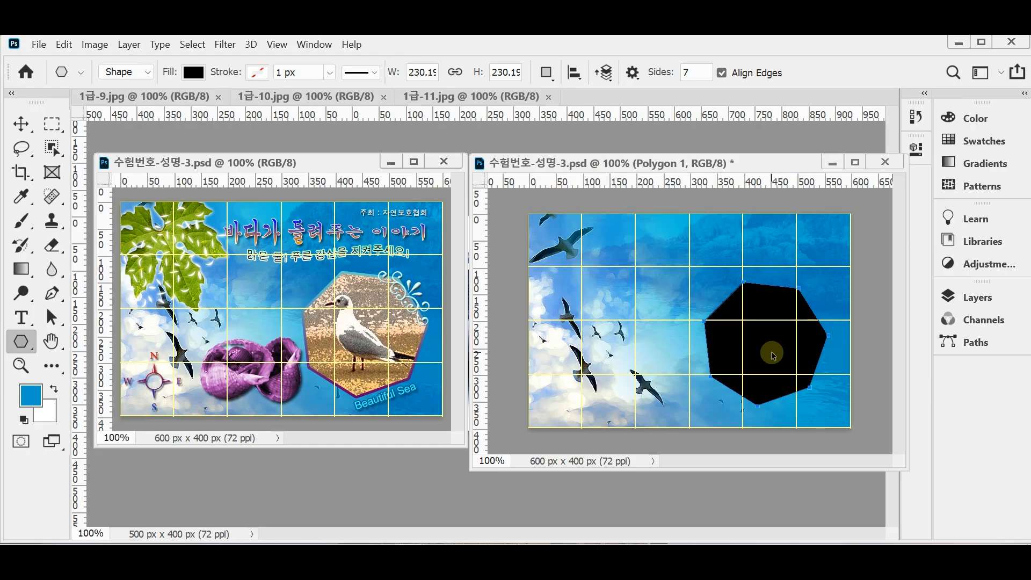
key(ctrl+s)
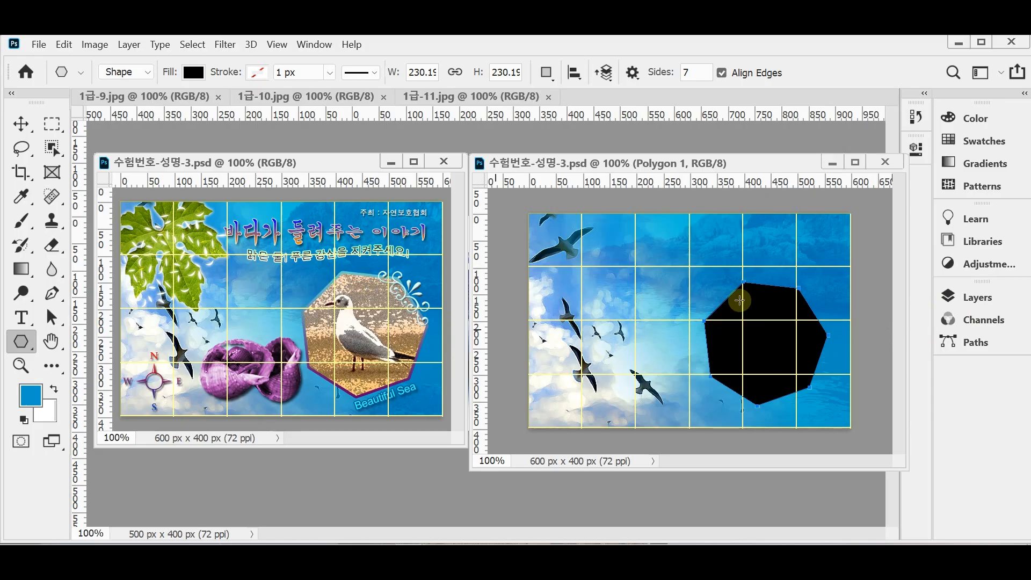
Step: Add a 5 px outside stroke with a gradient fill to the seven-sided polygon
click(973, 297)
click(754, 485)
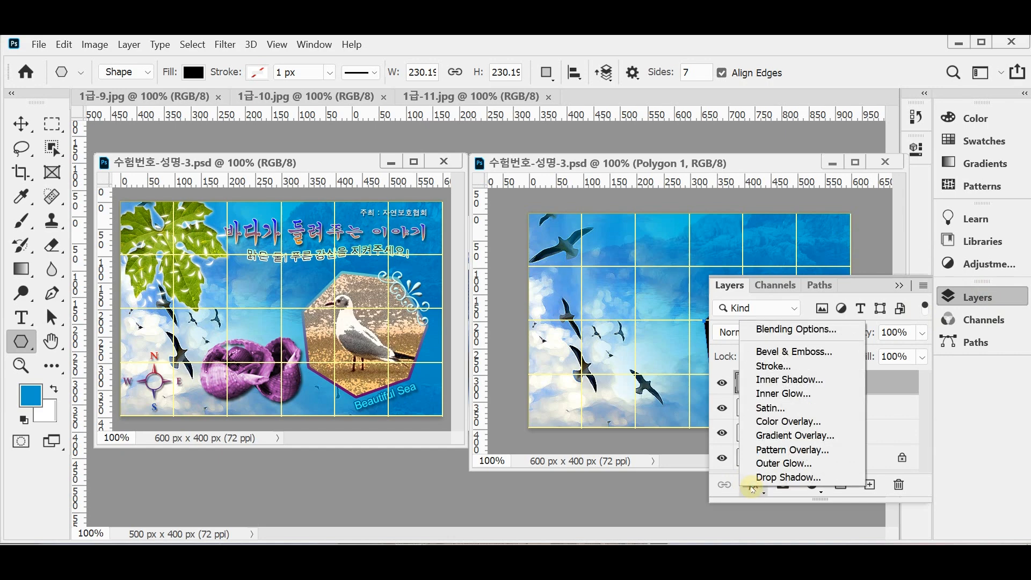
click(807, 370)
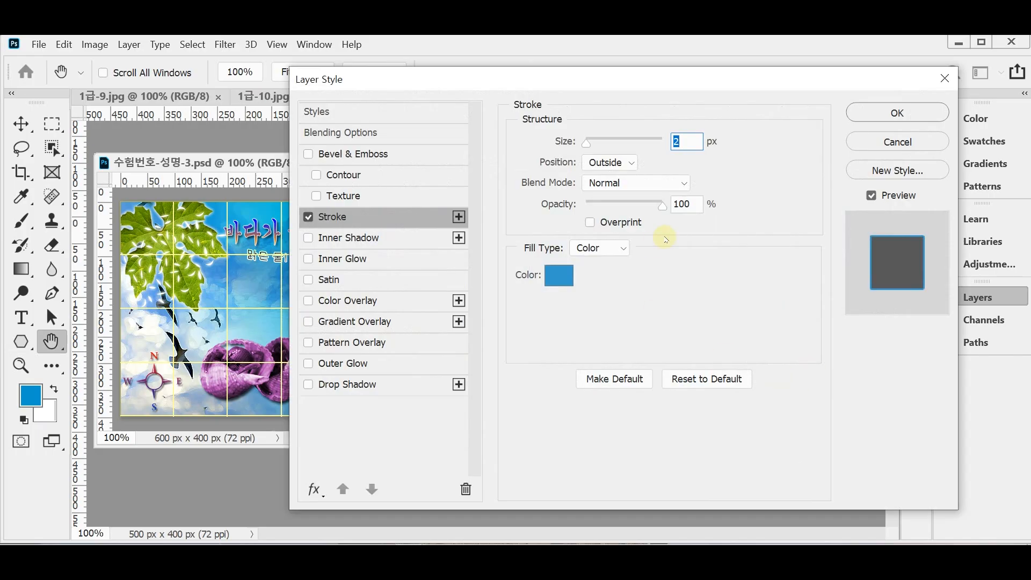
text(5)
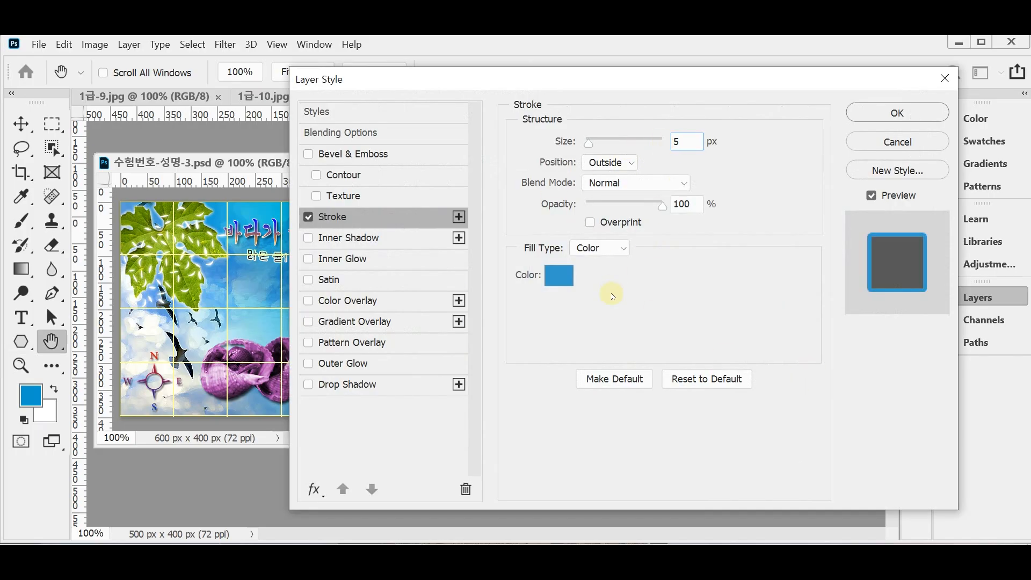
click(601, 249)
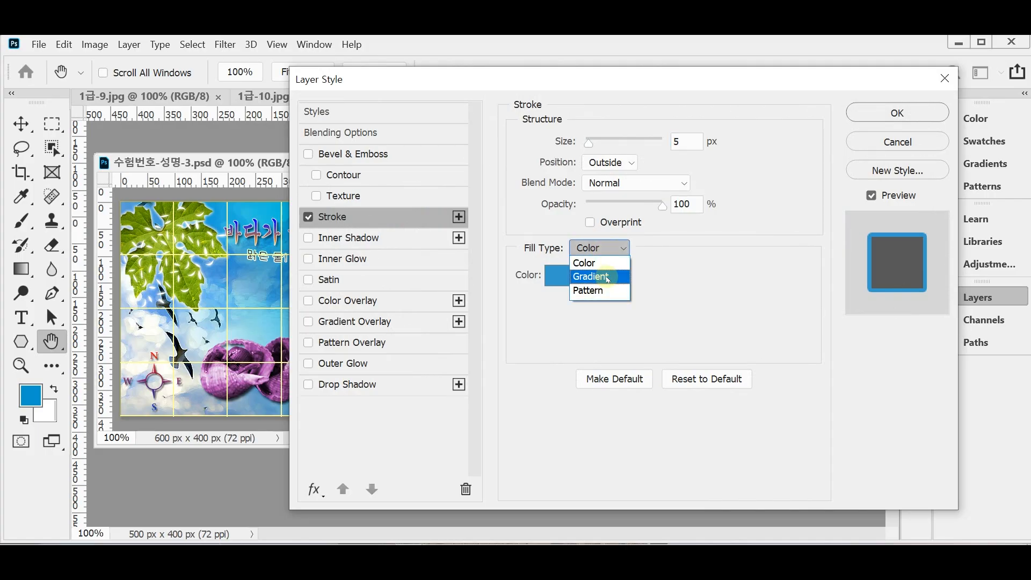
click(603, 276)
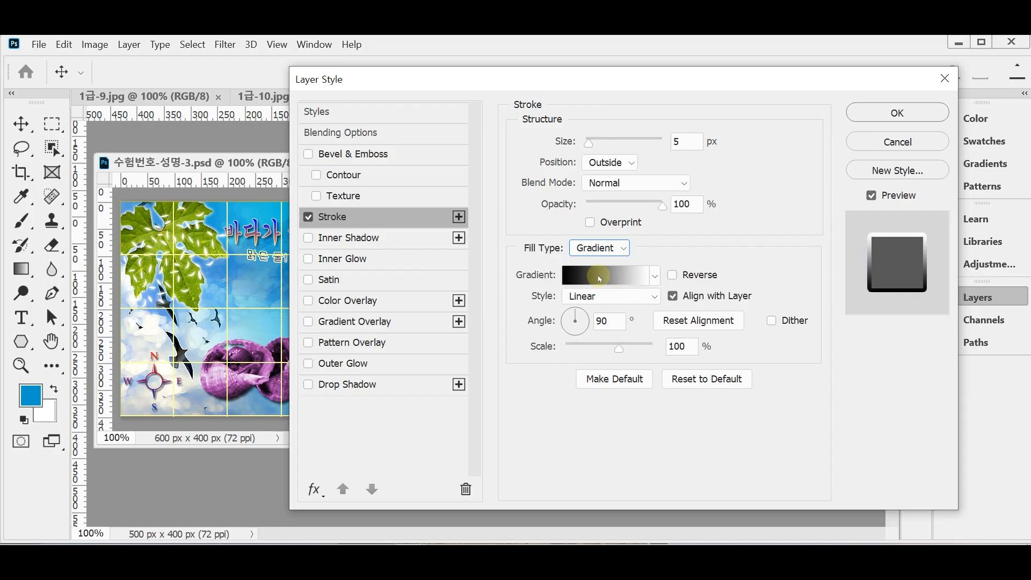
Step: Set the stroke's linear gradient to run from purple #606 to light teal #6cc, and apply the layer style
click(600, 277)
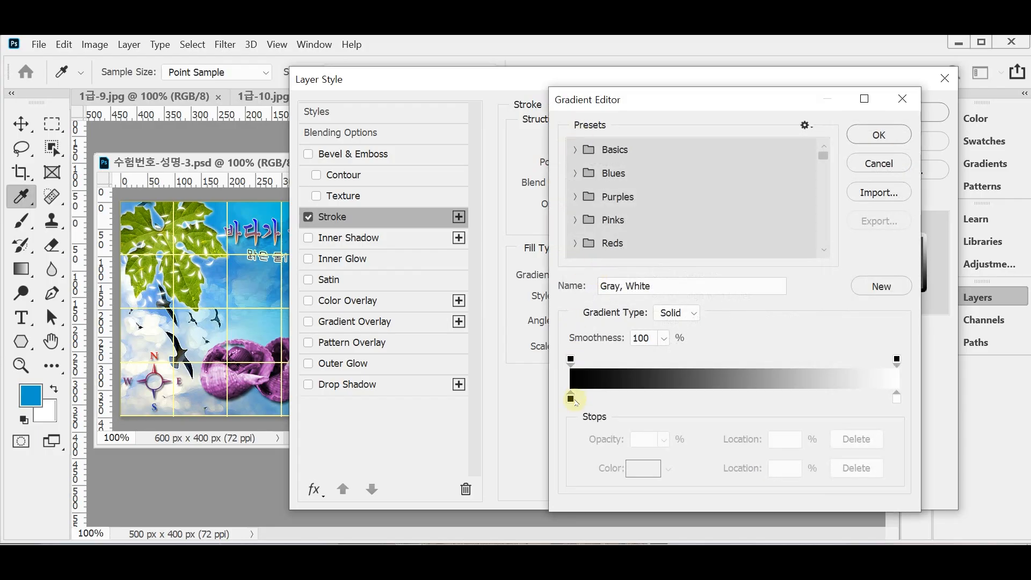
double_click(571, 399)
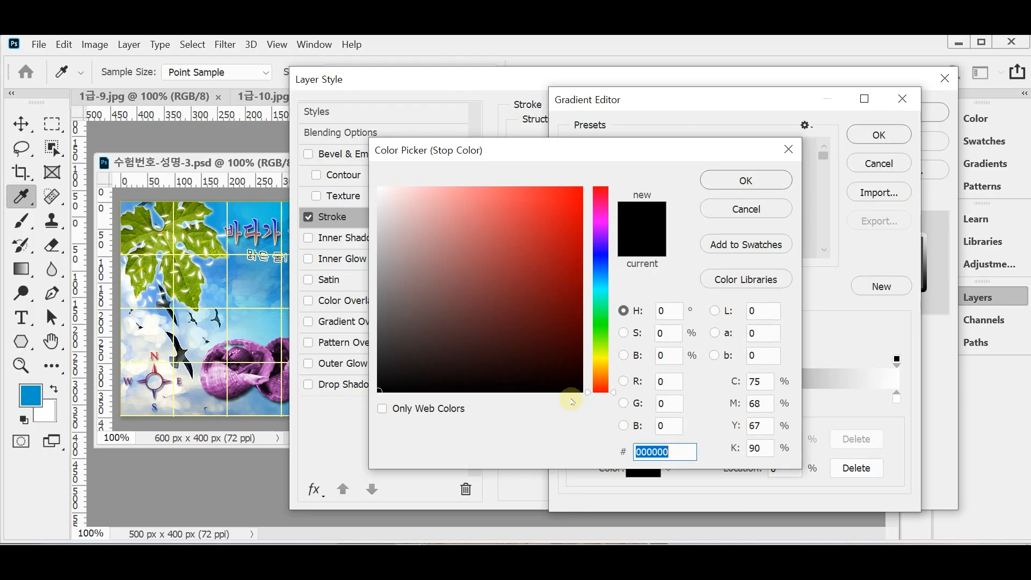
text(606)
click(723, 184)
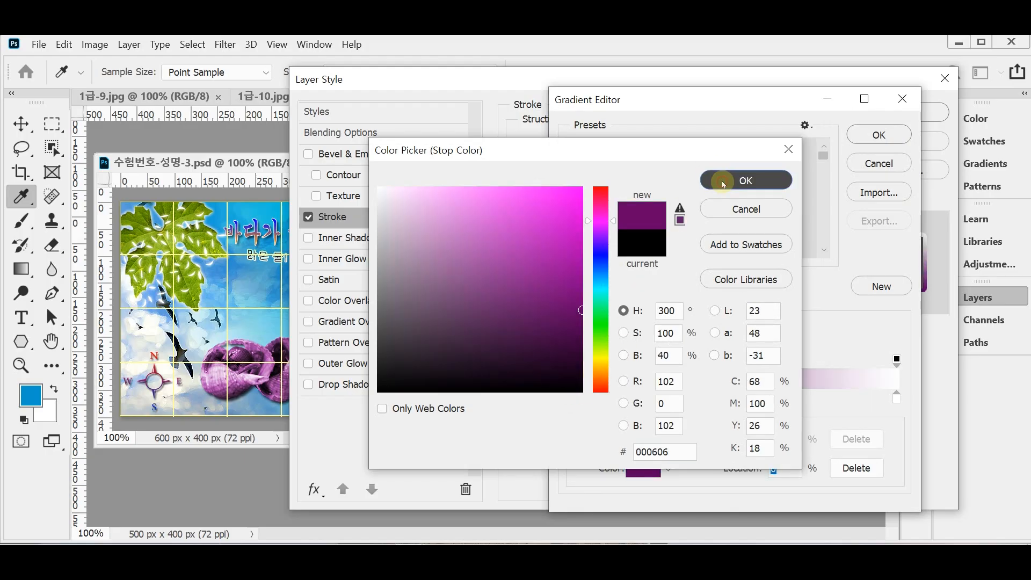
double_click(896, 400)
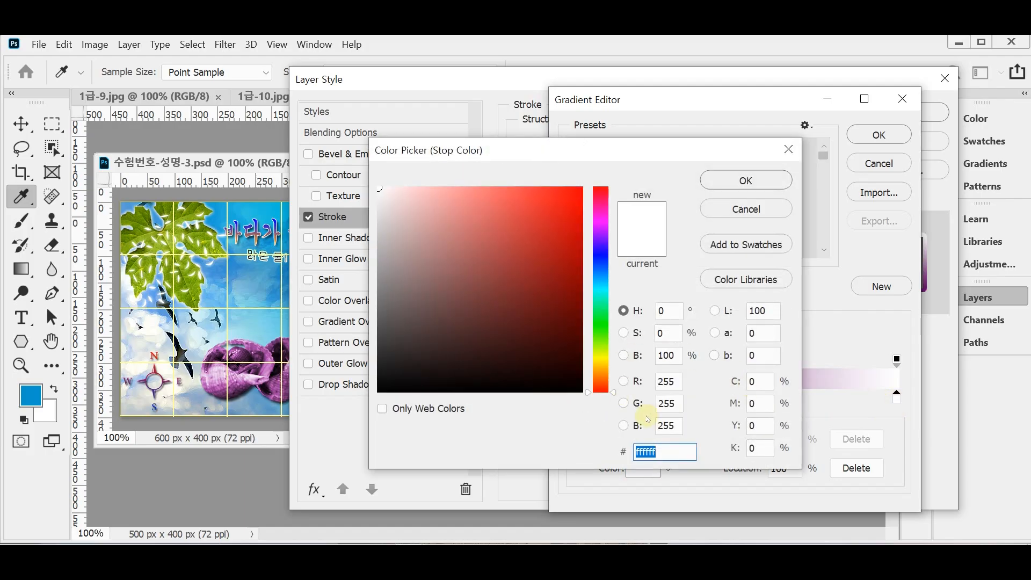
text(6)
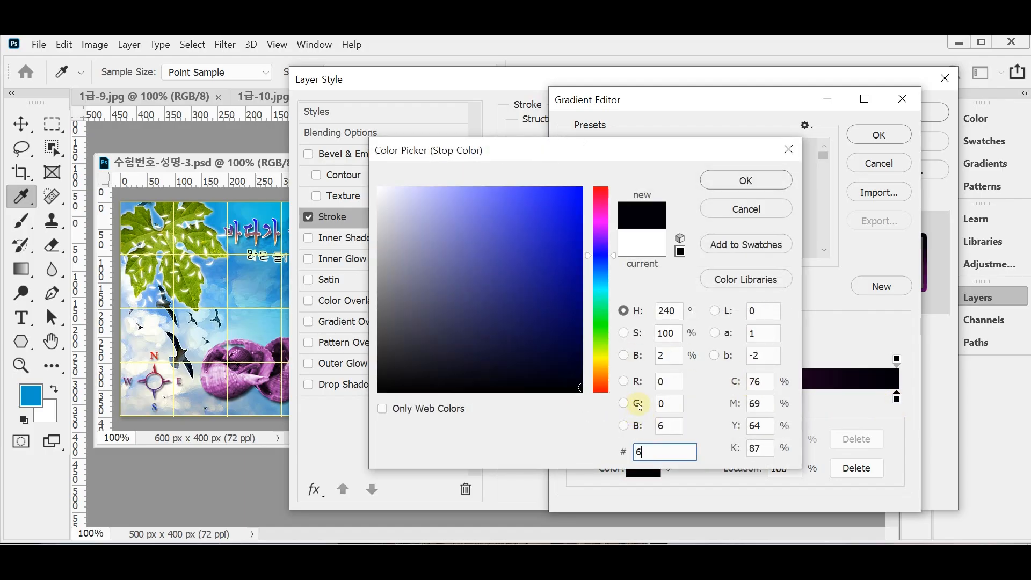
text(cc)
click(741, 180)
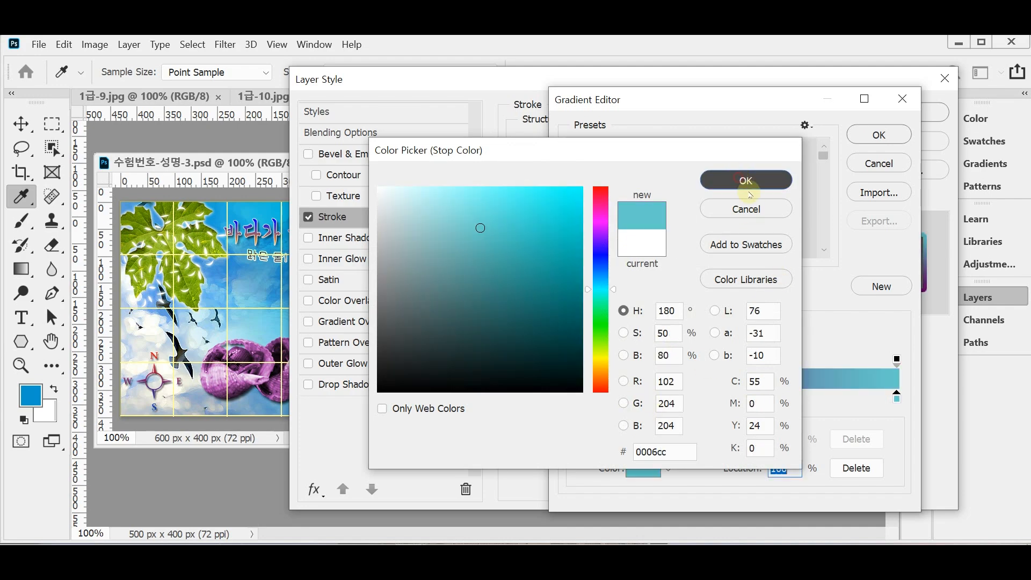
click(880, 134)
drag(449, 76, 538, 111)
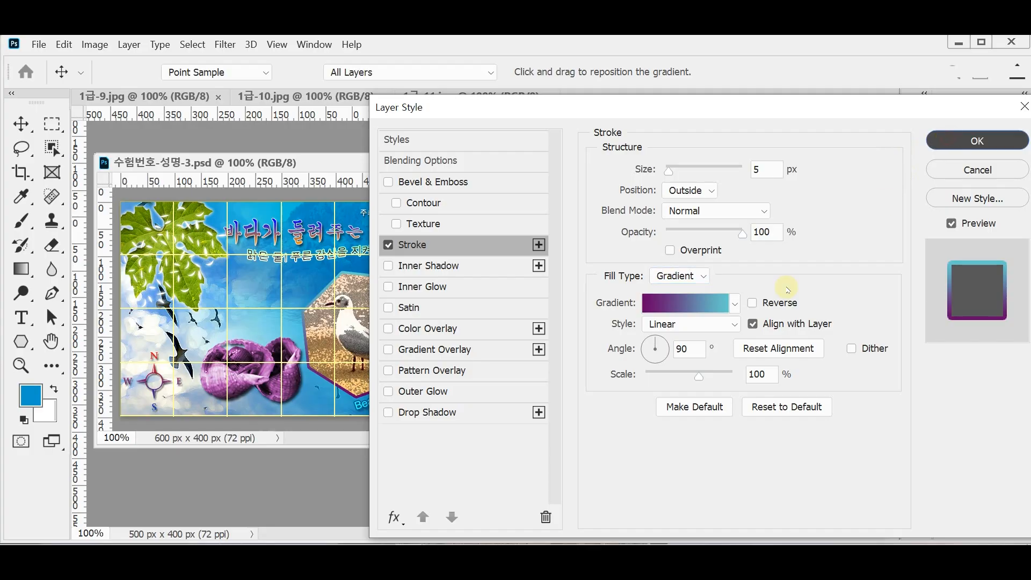
click(949, 141)
click(969, 298)
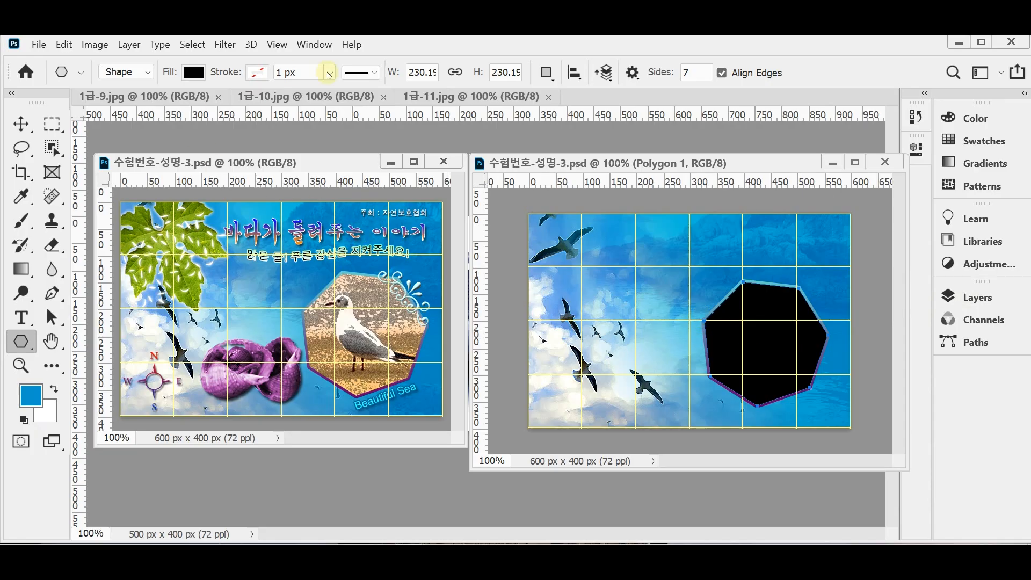
drag(168, 99, 296, 171)
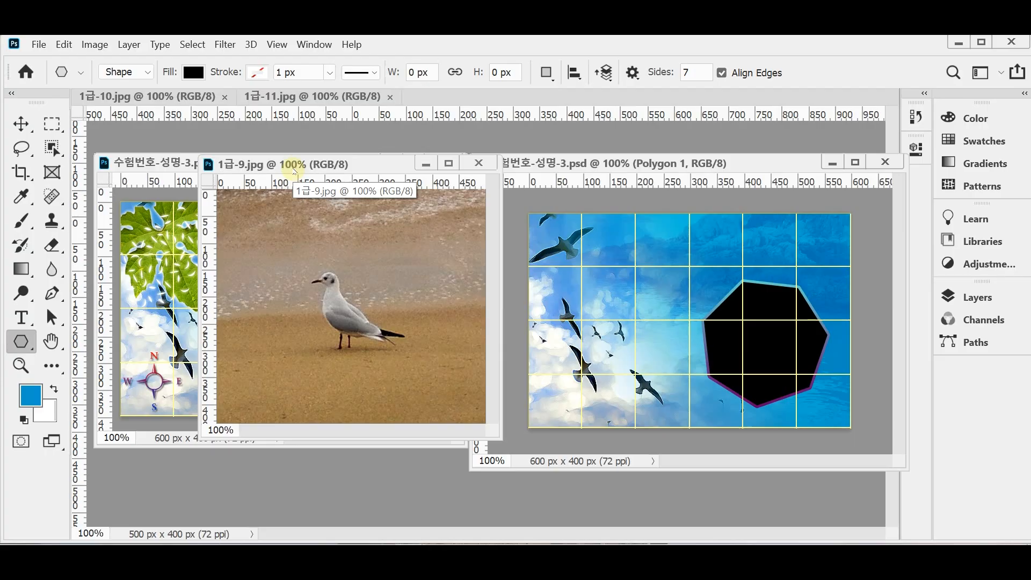
key(c)
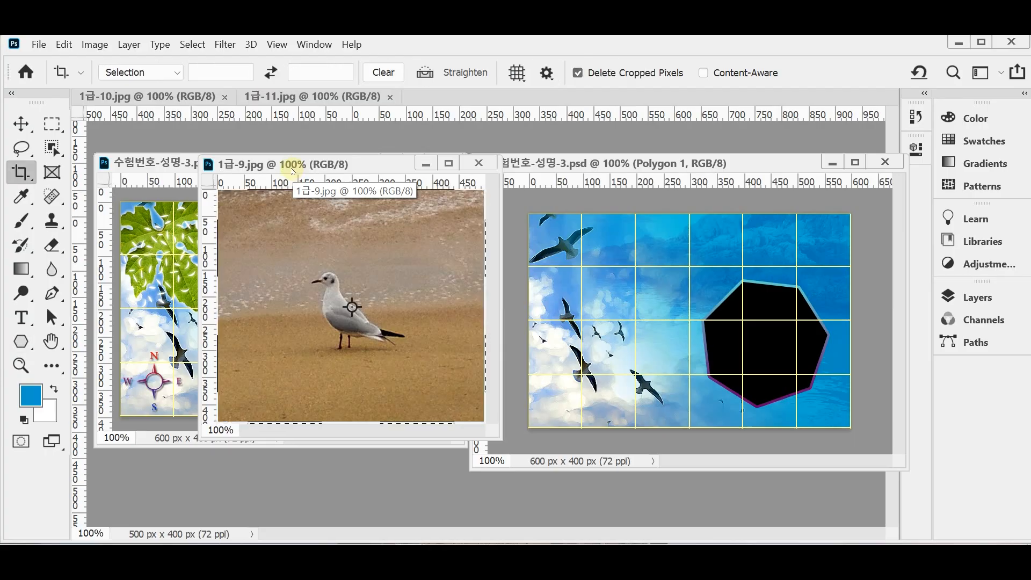
click(479, 163)
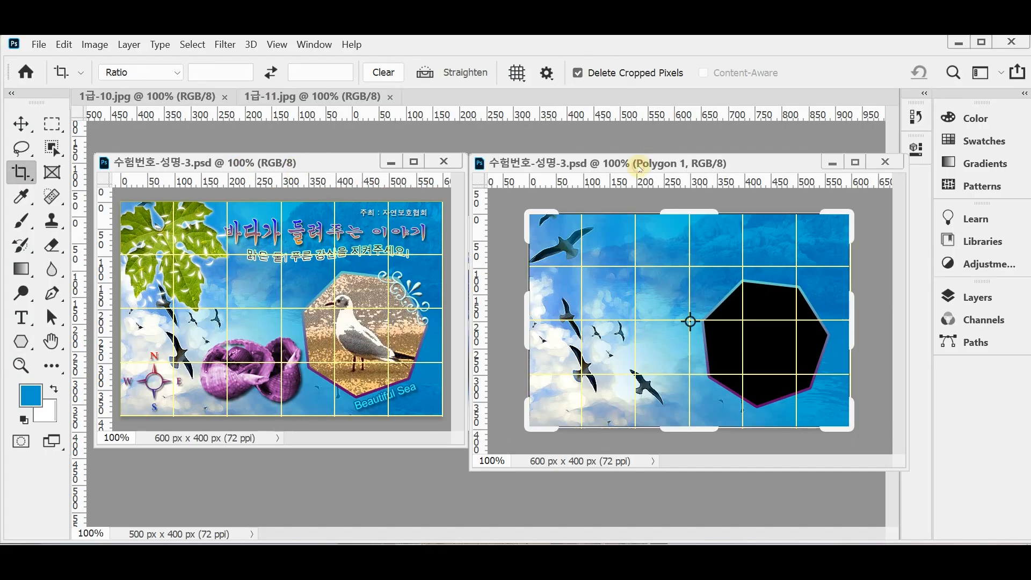
Step: Switch to the Move tool and save the composition
key(v)
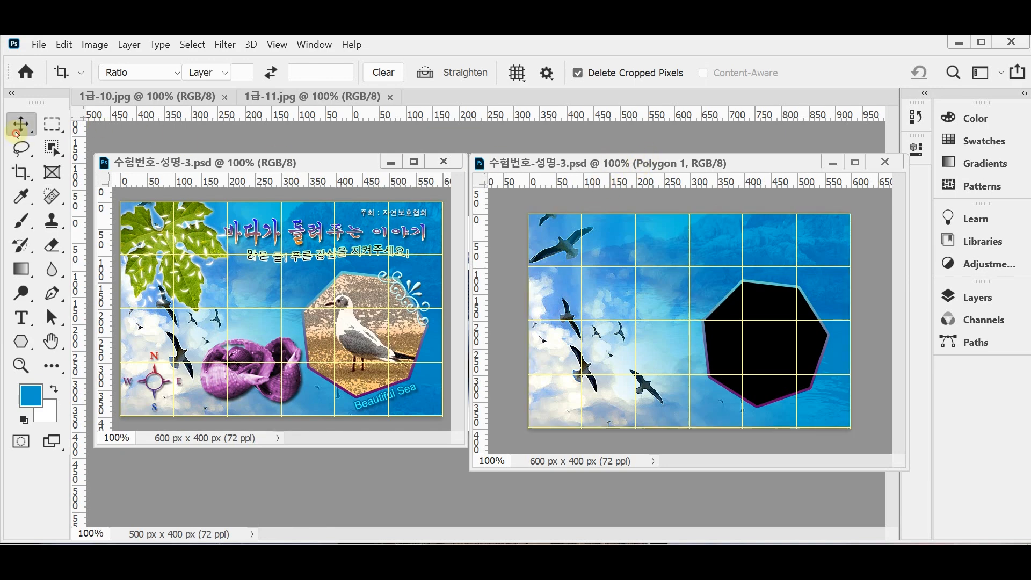
key(ctrl+s)
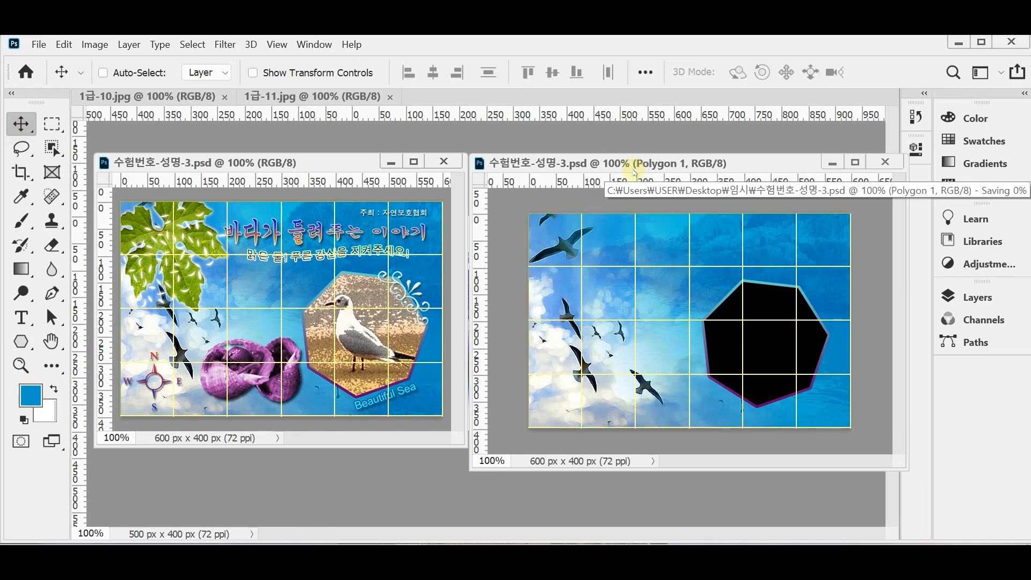
key(ctrl+v)
key(ctrl+z)
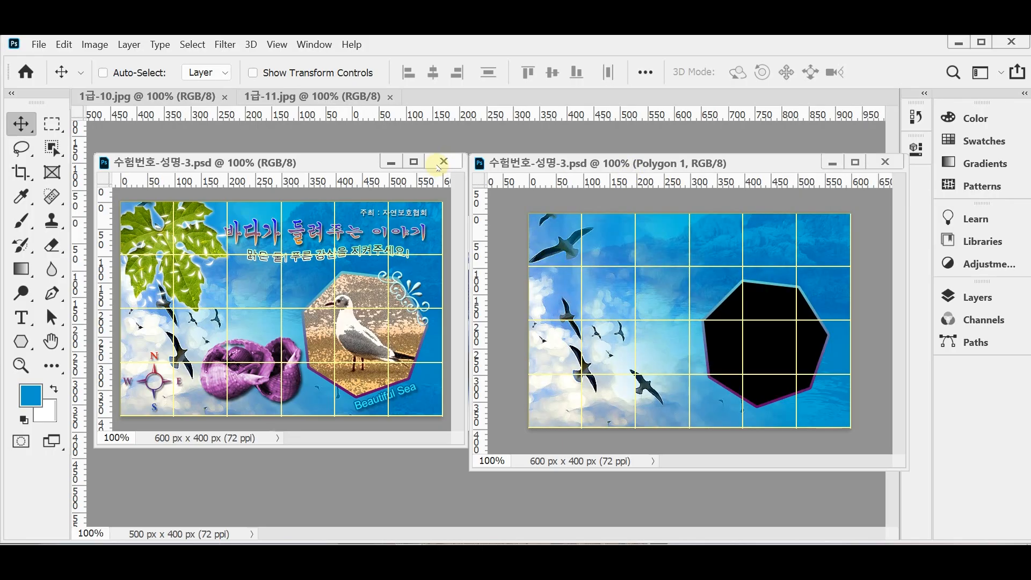
Step: Open 1급-9.jpg, copy the whole standing seagull photo, close the file, and paste the photo into the composition above the polygon
key(ctrl+o)
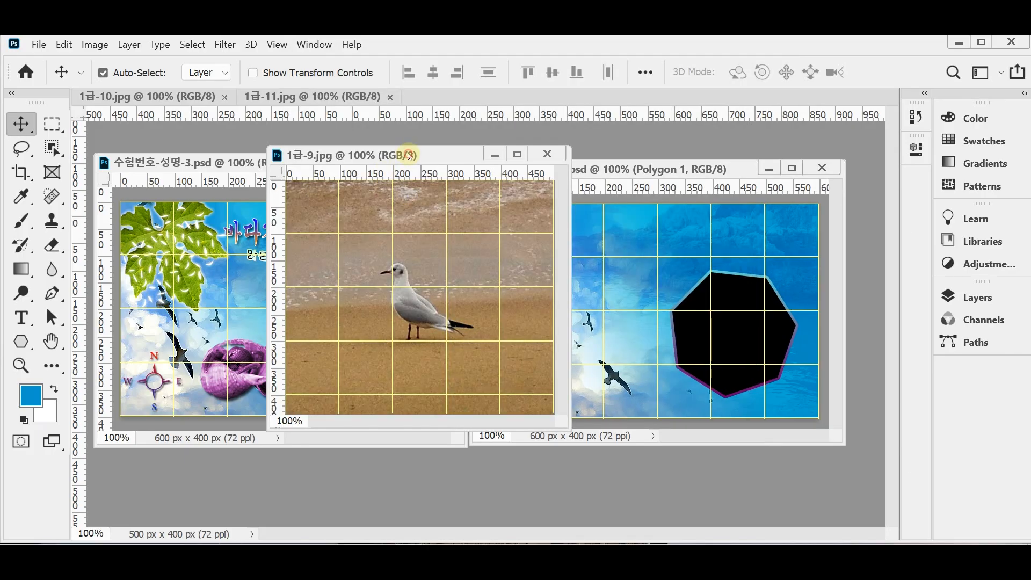
key(ctrl+a)
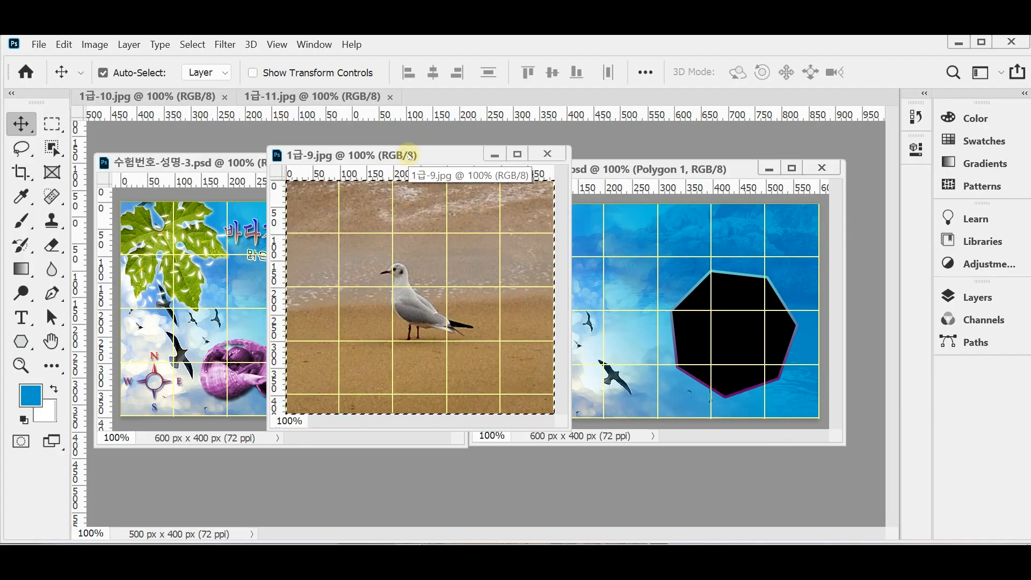
key(ctrl+w)
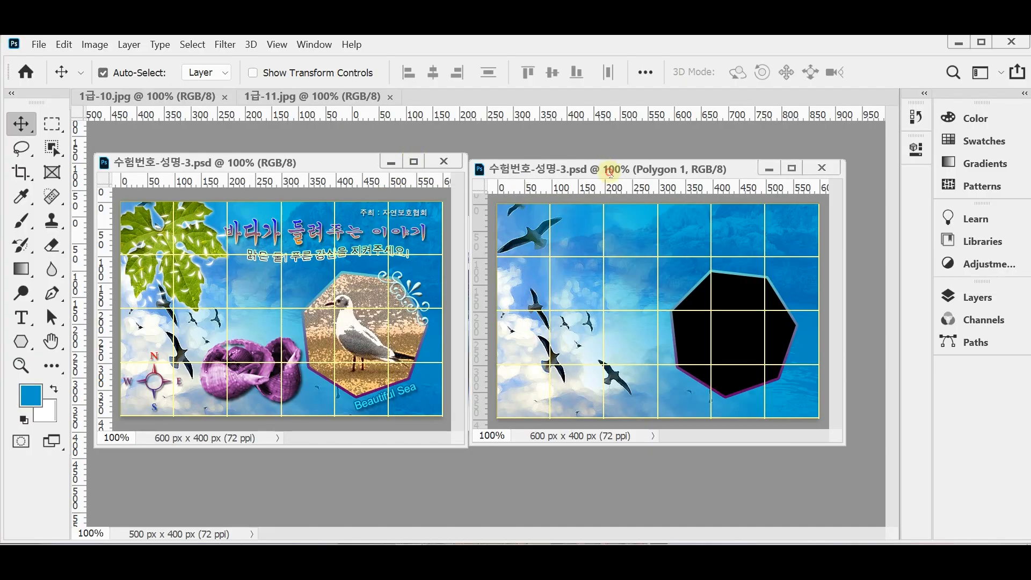
key(ctrl+v)
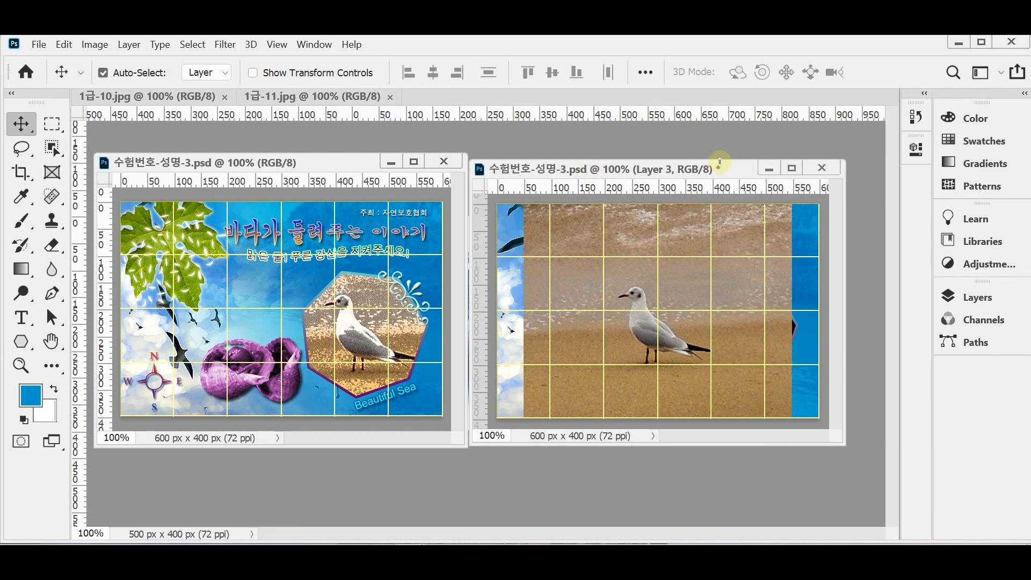
click(892, 285)
right_click(974, 301)
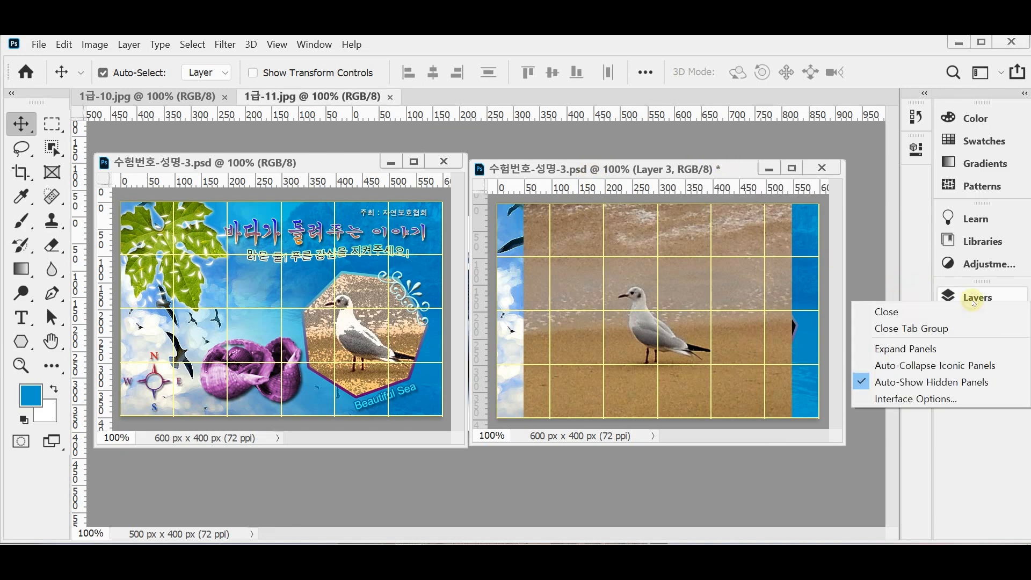
Step: Clip the pasted seagull photo layer to the seven-sided polygon layer beneath it with a clipping mask
click(969, 297)
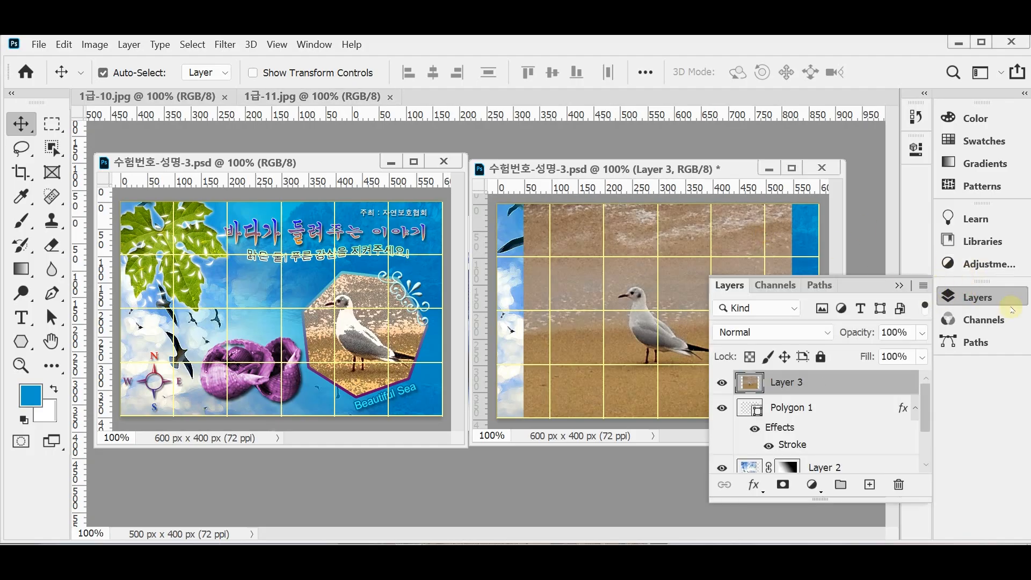
click(793, 411)
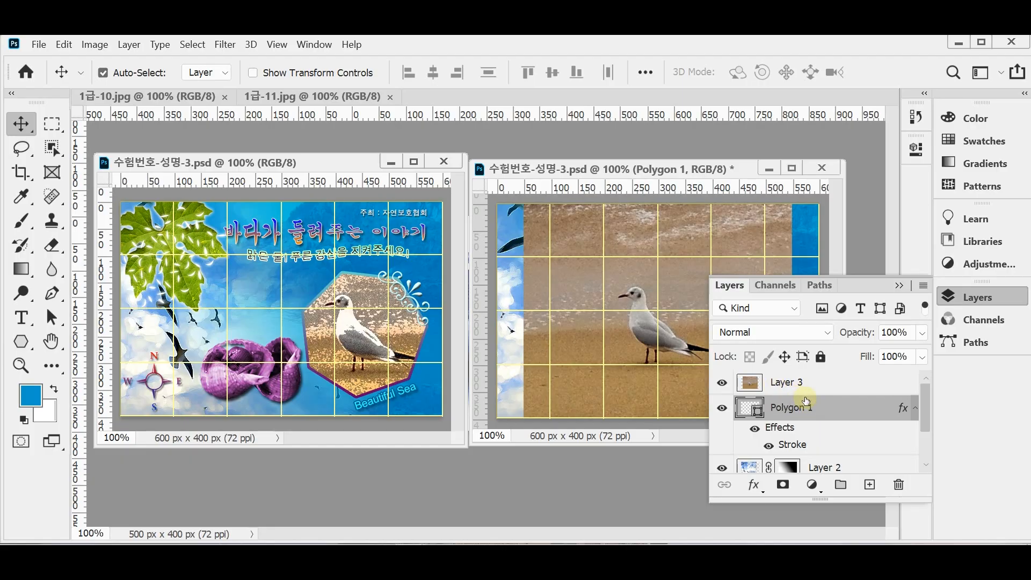
key(alt)
alt+click(834, 394)
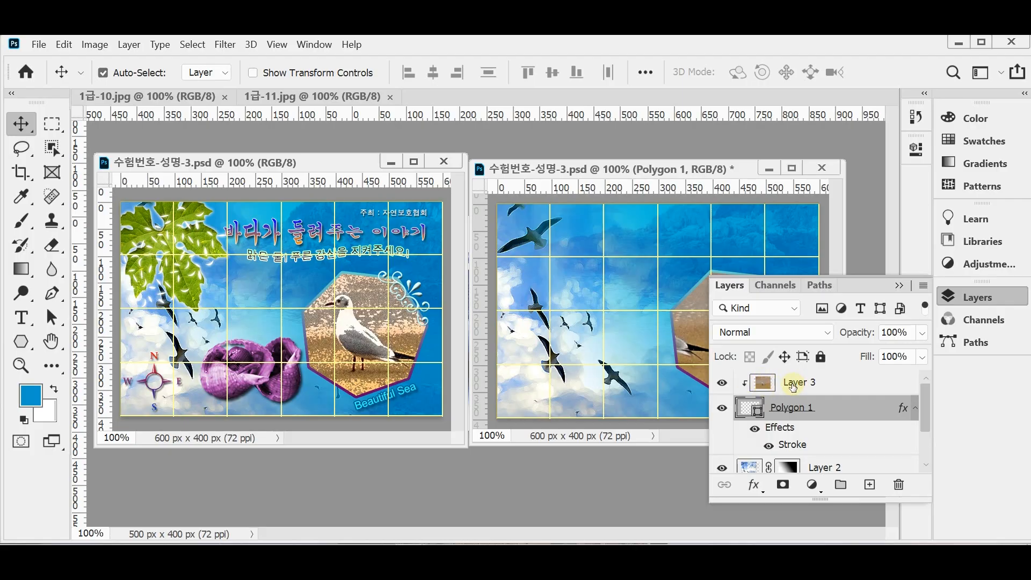
click(965, 298)
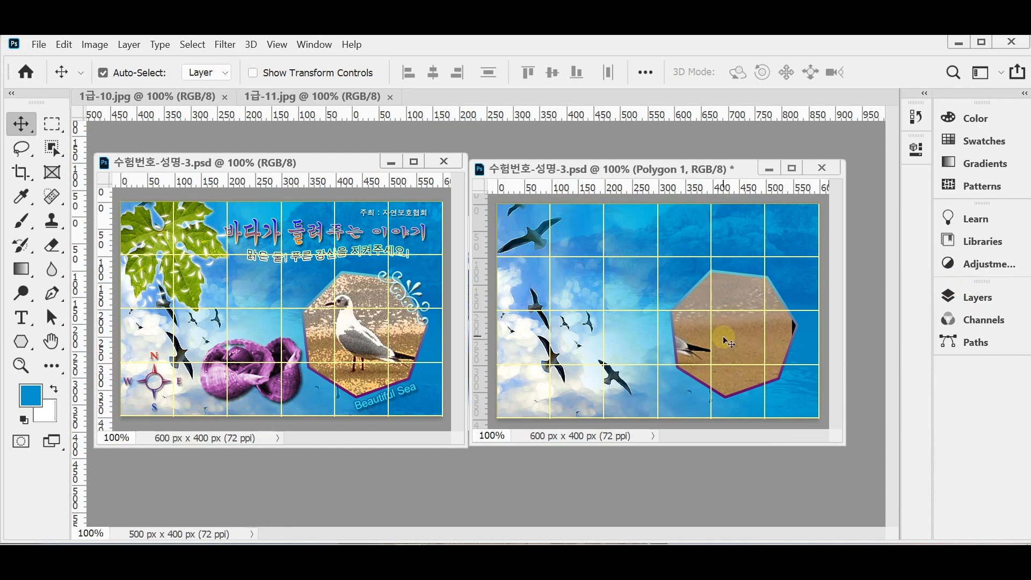
Step: Move the clipped photo so the whole seagull stands inside the polygon, and save the composition
mouse_move(736, 337)
mouse_down()
mouse_move(771, 339)
mouse_move(739, 338)
mouse_up()
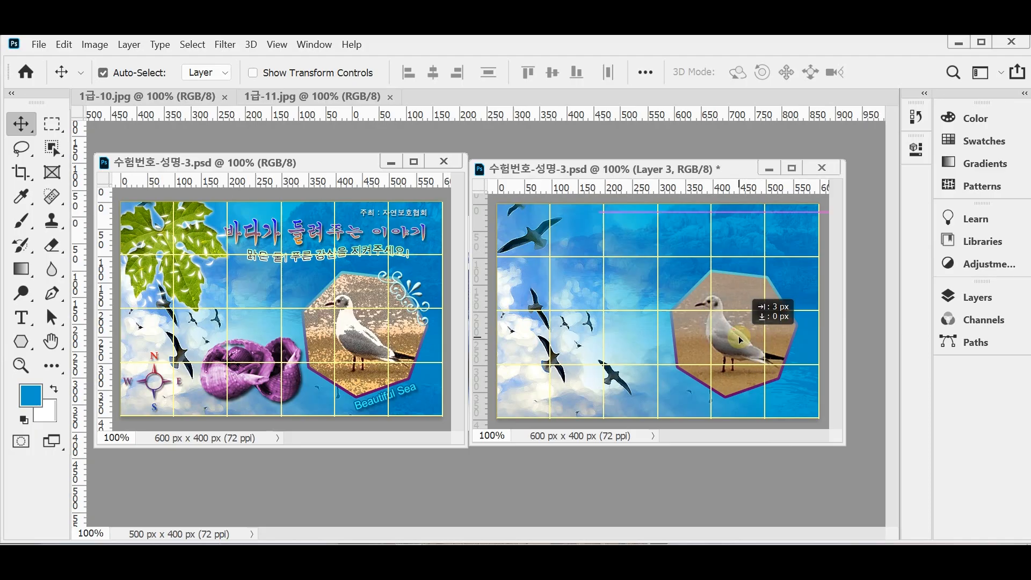
drag(739, 336, 737, 336)
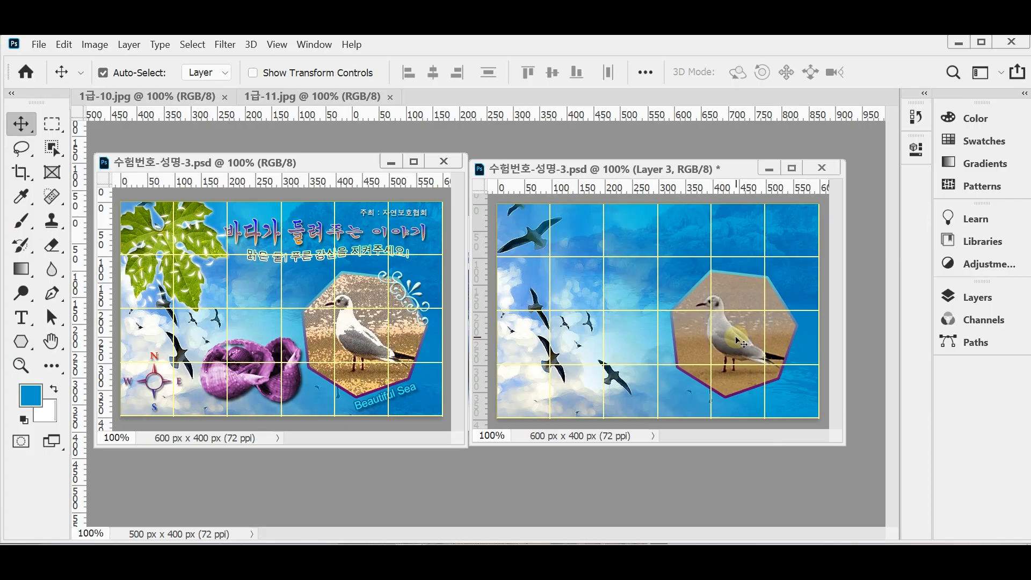
drag(735, 337, 734, 336)
key(ctrl+s)
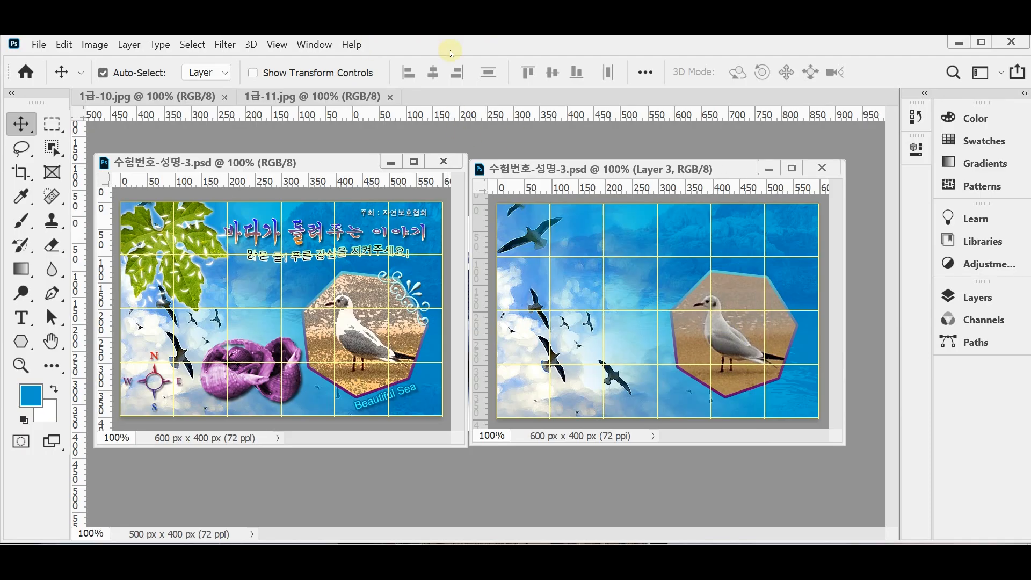
Step: Apply the Film Grain filter to the seagull photo with grain 4, highlight area 0 and intensity 10, and save
click(226, 44)
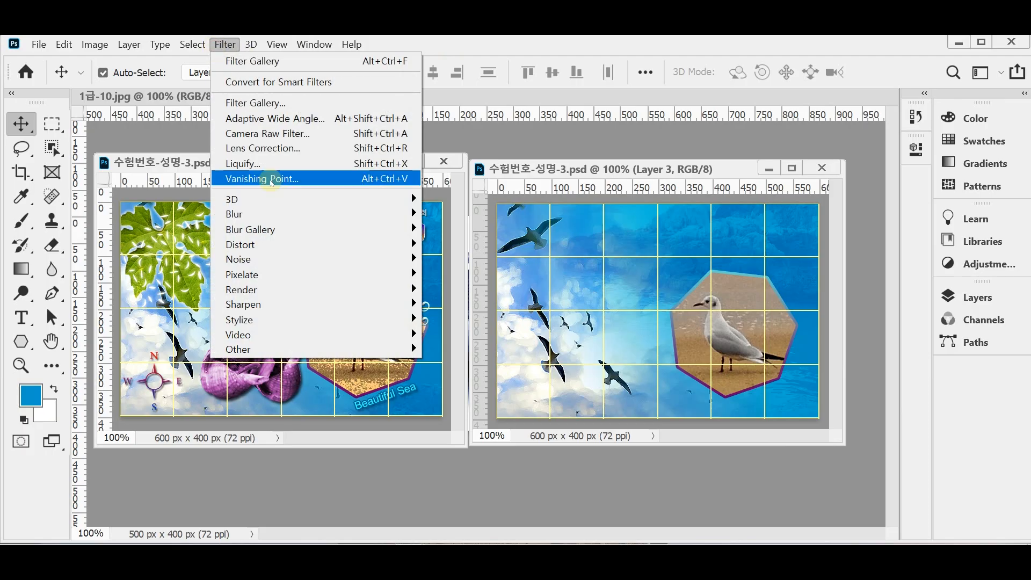
click(283, 105)
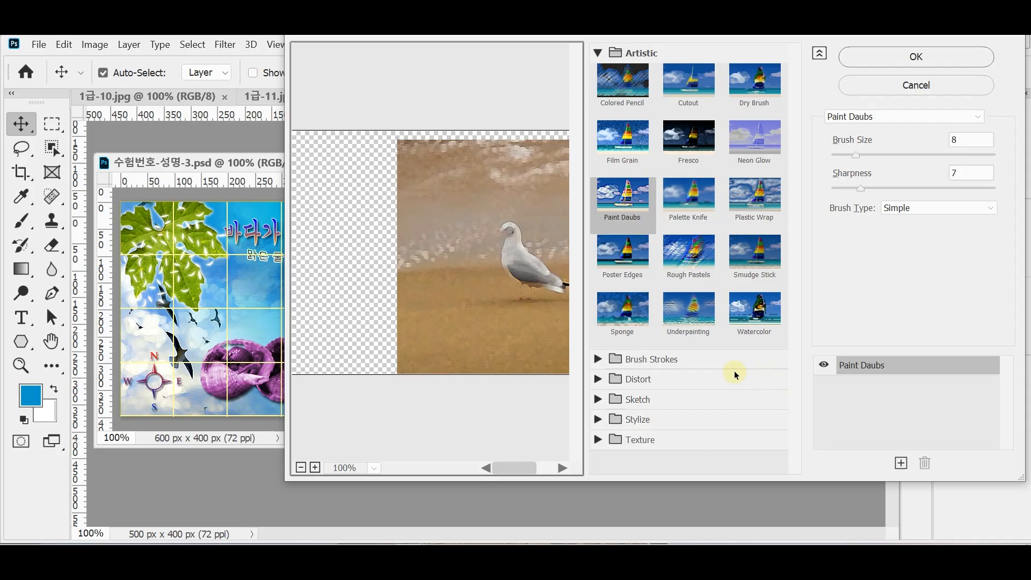
click(623, 140)
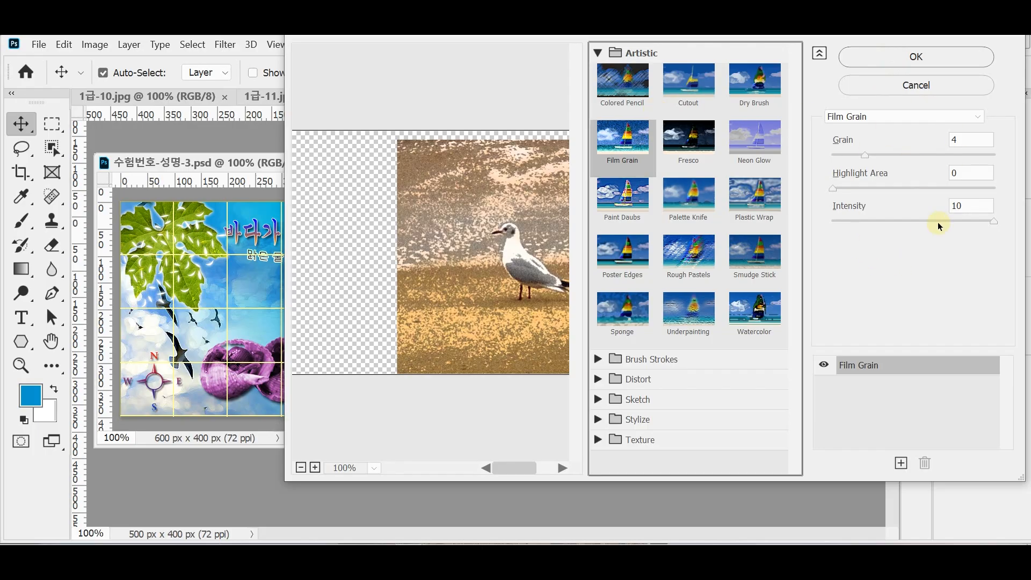
click(866, 54)
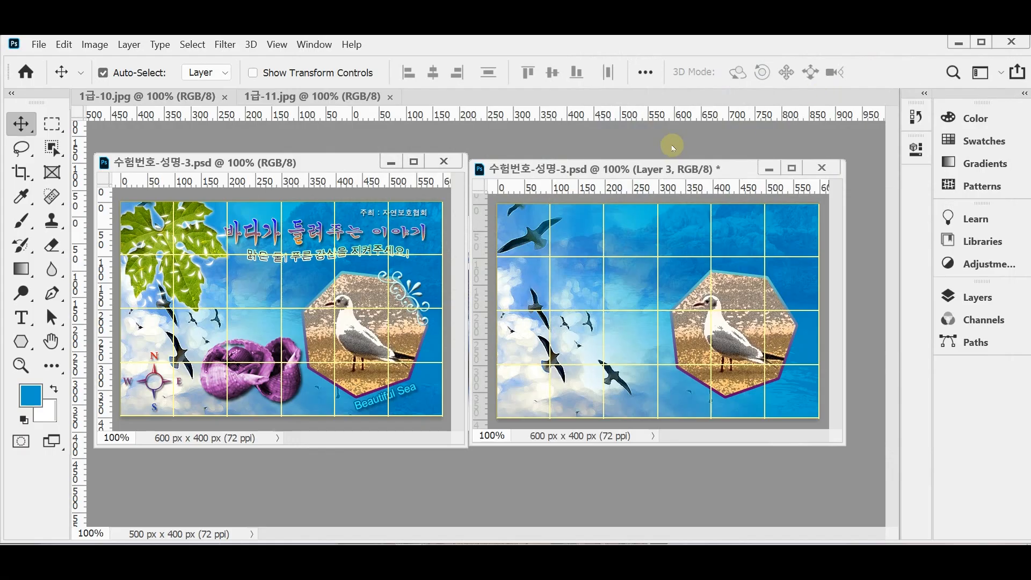
key(ctrl+s)
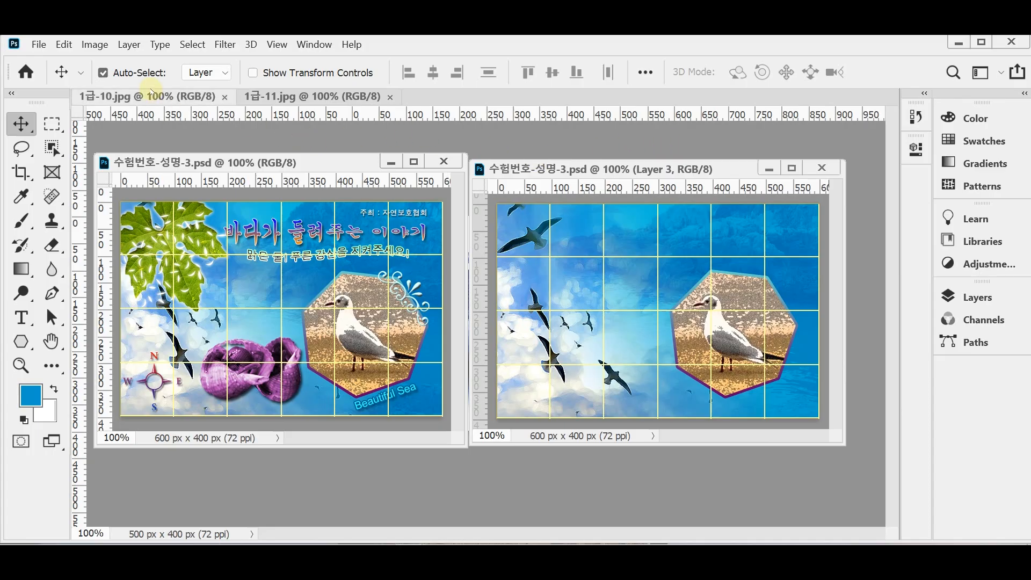
Step: Select the green leaf in 1급-10.jpg by picking its white background with the Magic Wand tool and inverting the selection
drag(151, 97, 279, 152)
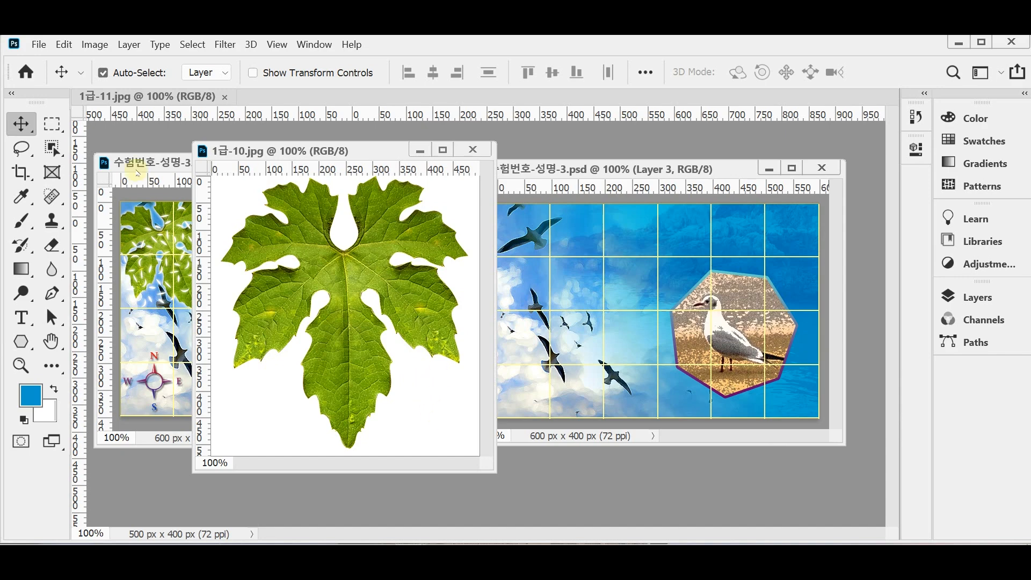
click(20, 150)
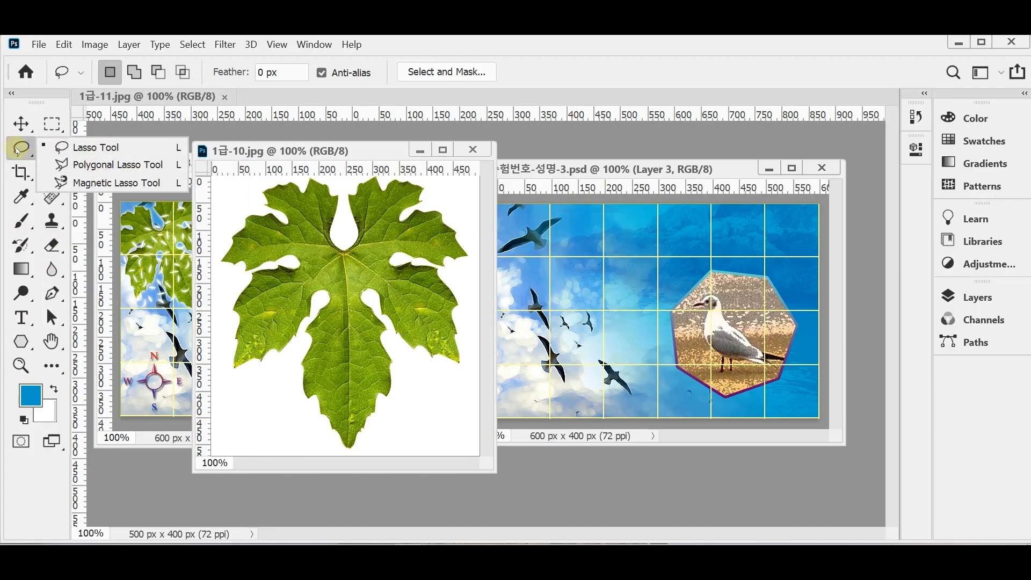
click(52, 149)
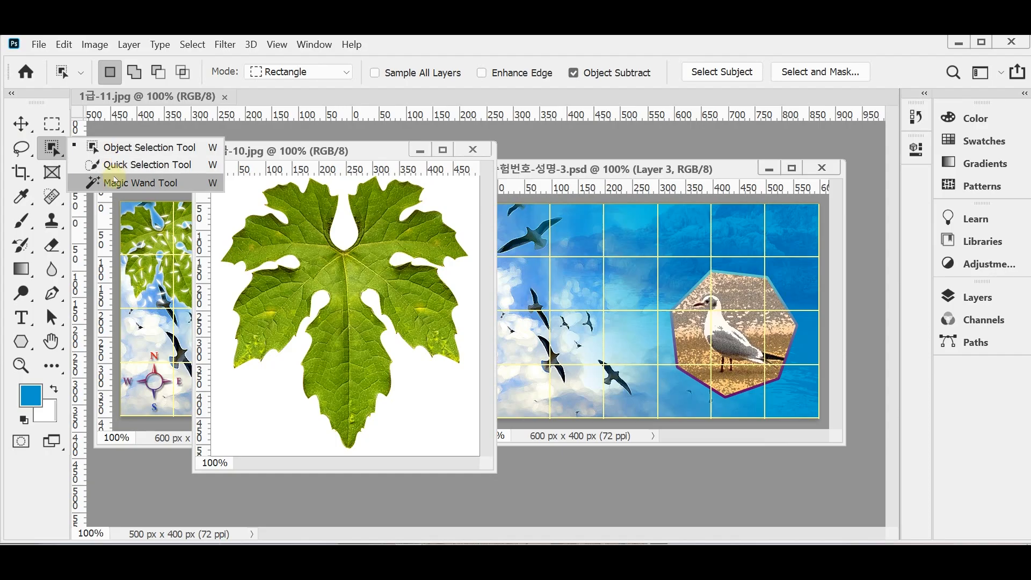
click(115, 181)
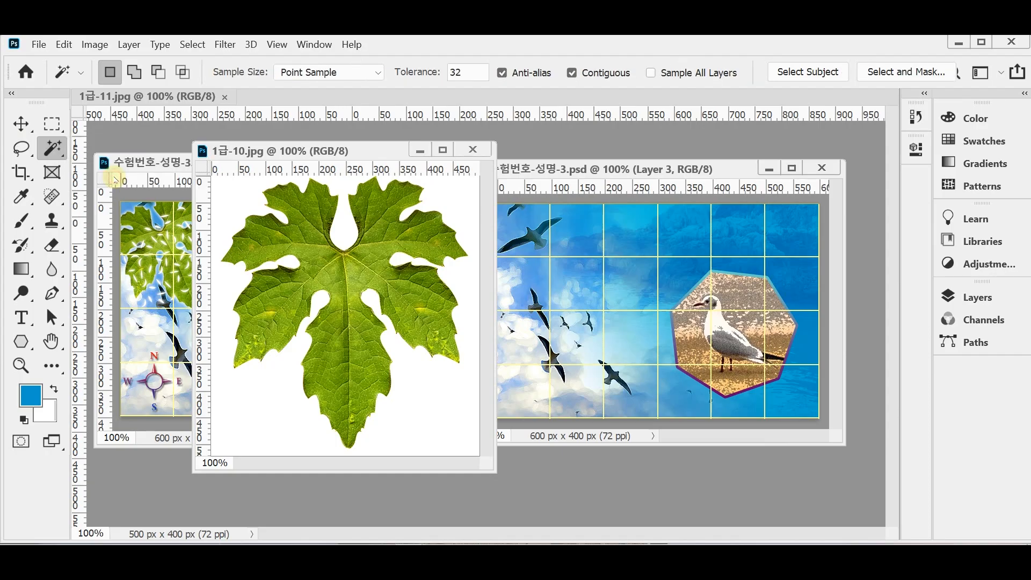
click(235, 197)
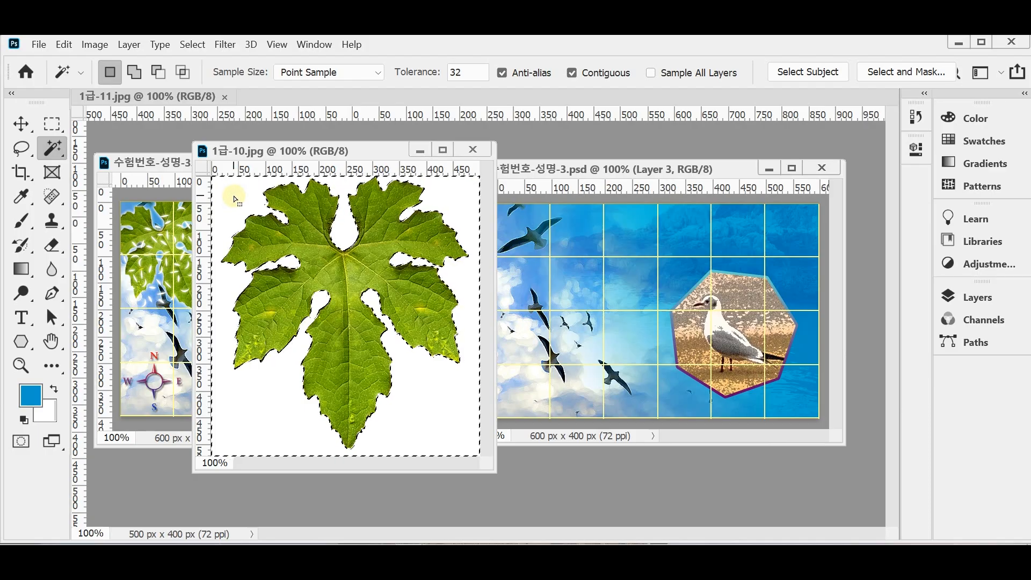
key(ctrl+d)
click(247, 193)
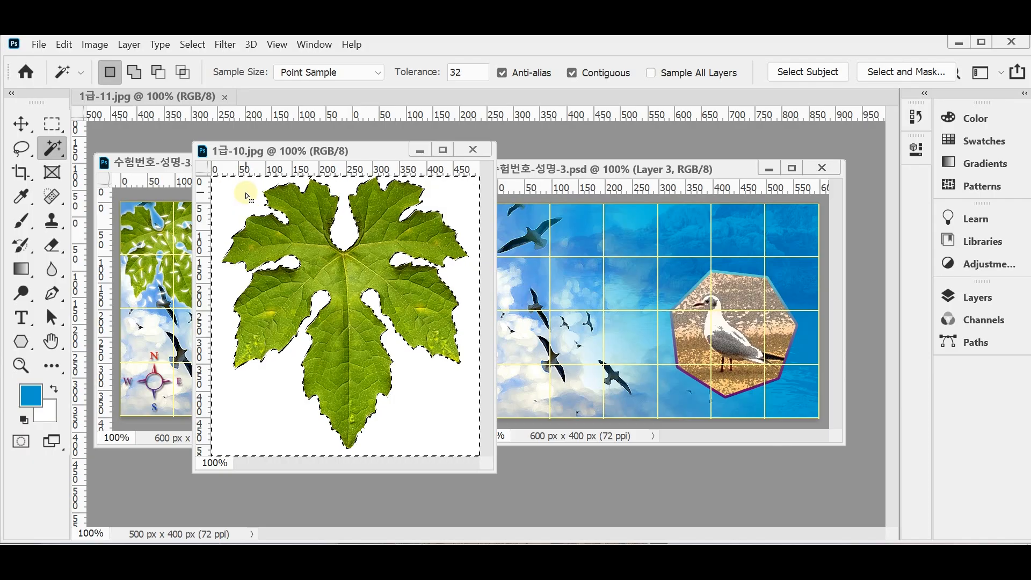
click(300, 263)
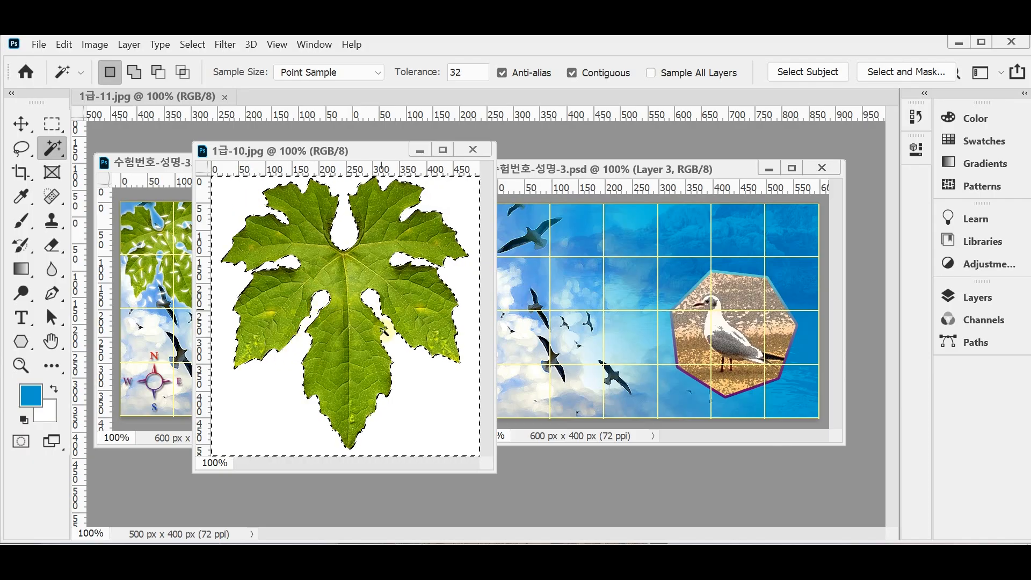
click(193, 44)
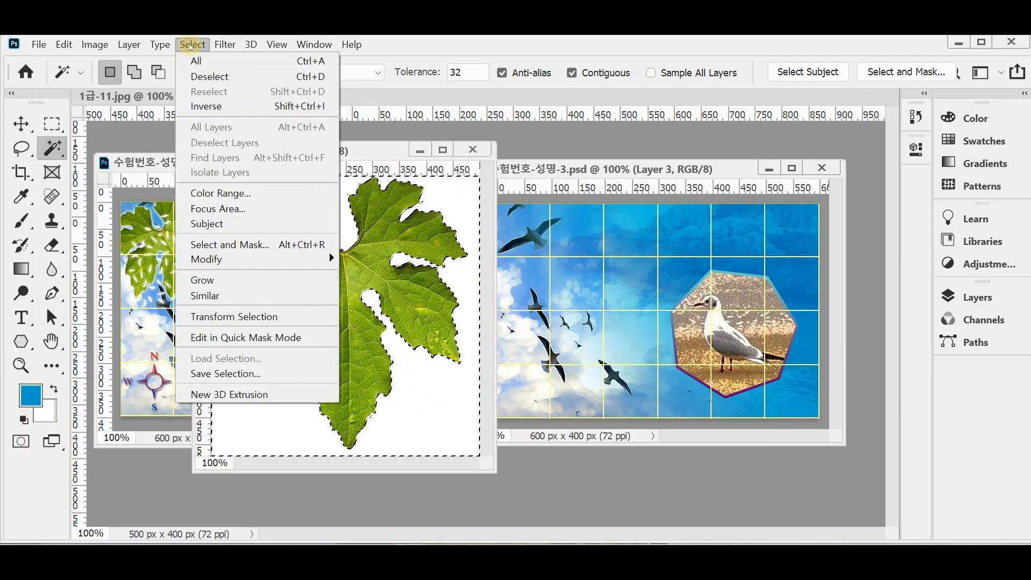
click(217, 107)
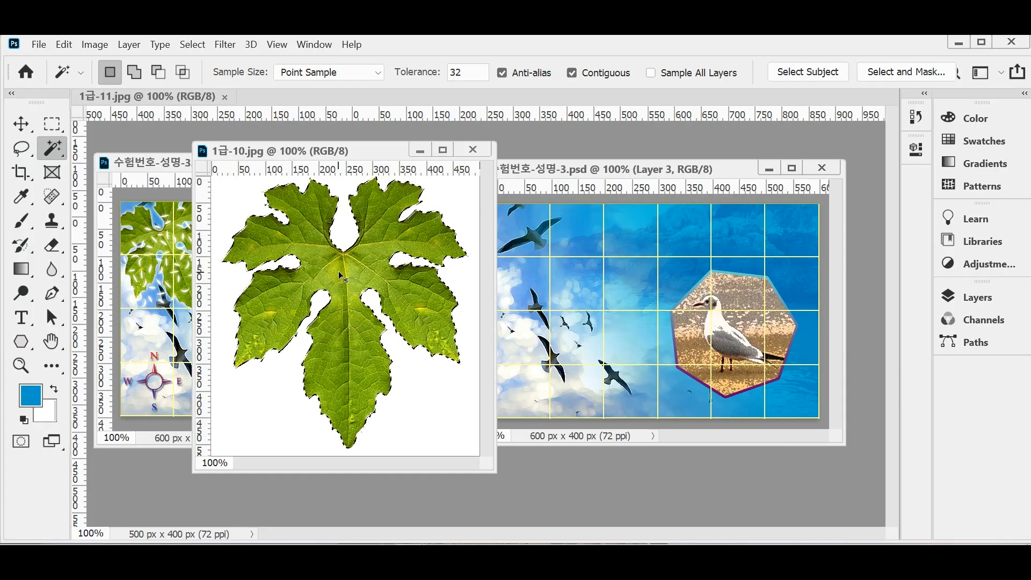
Step: Copy the selected leaf, close 1급-10.jpg, and paste the leaf into the composition as a new layer
key(ctrl+w)
click(593, 170)
key(ctrl+v)
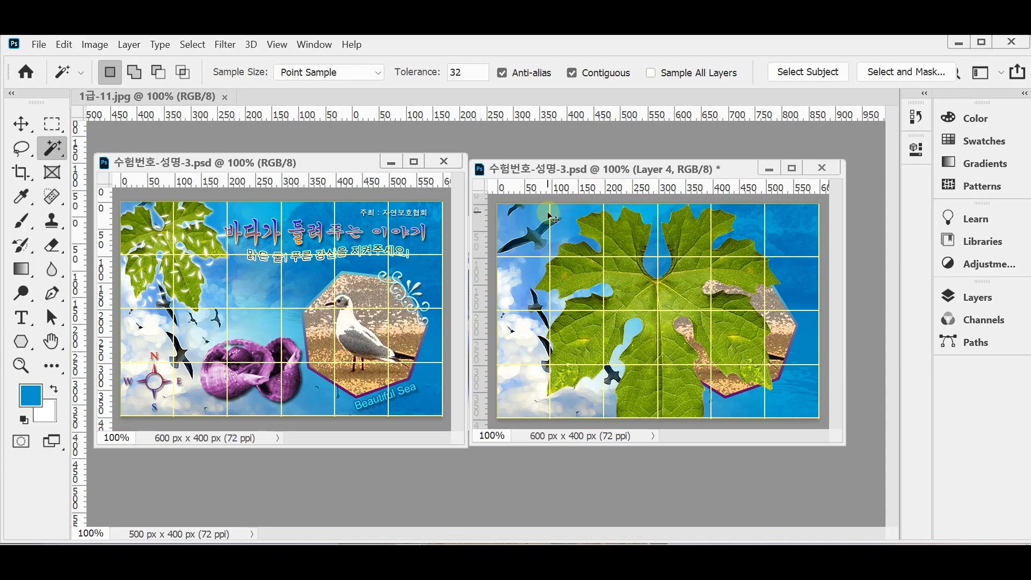
Step: Start a free transform on the leaf and scale it proportionally to 44% in width and height
key(ctrl+t)
mouse_move(667, 236)
mouse_down()
mouse_move(660, 247)
mouse_move(650, 233)
mouse_up()
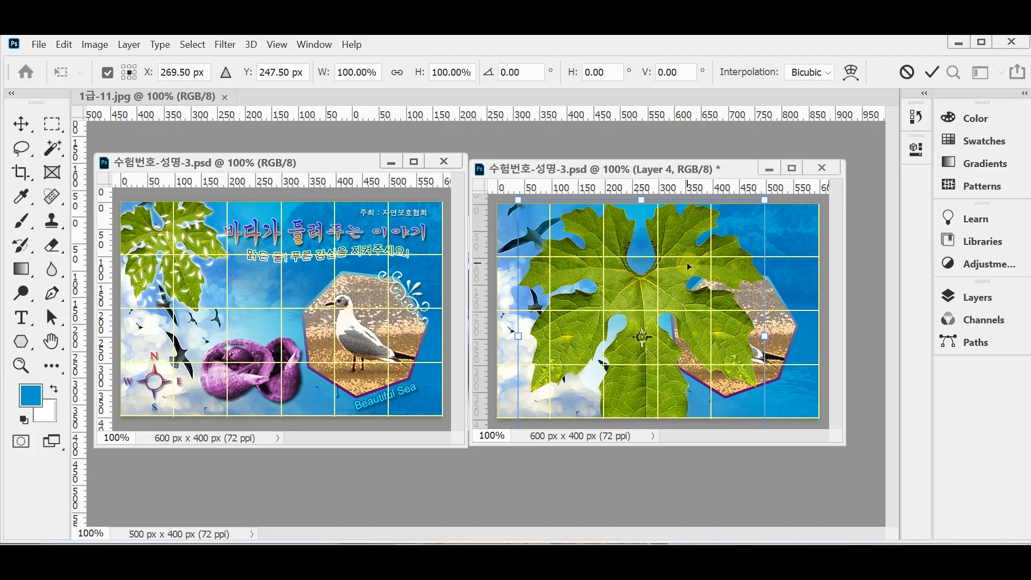
drag(730, 238, 772, 230)
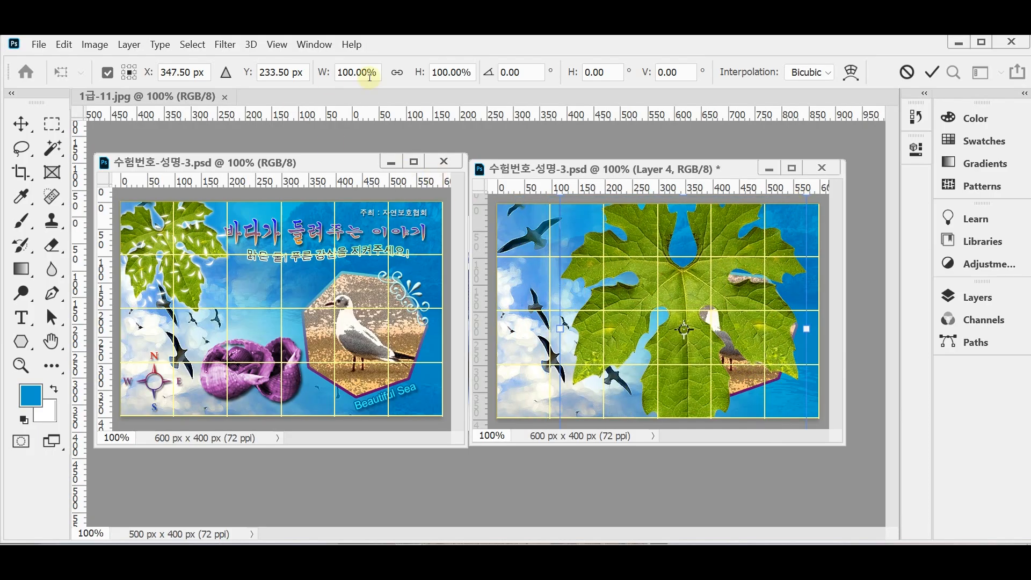
click(397, 72)
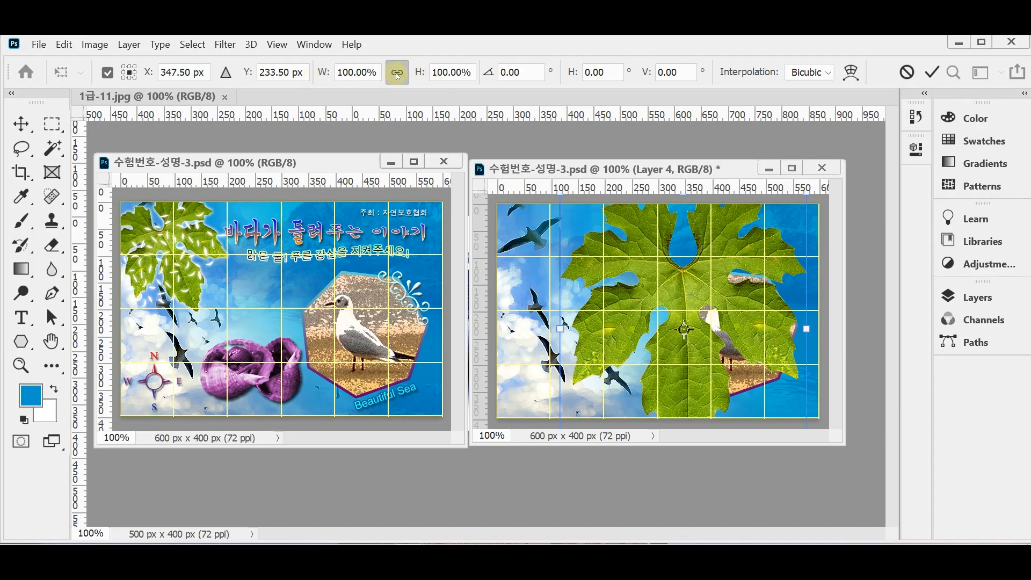
drag(321, 75, 275, 75)
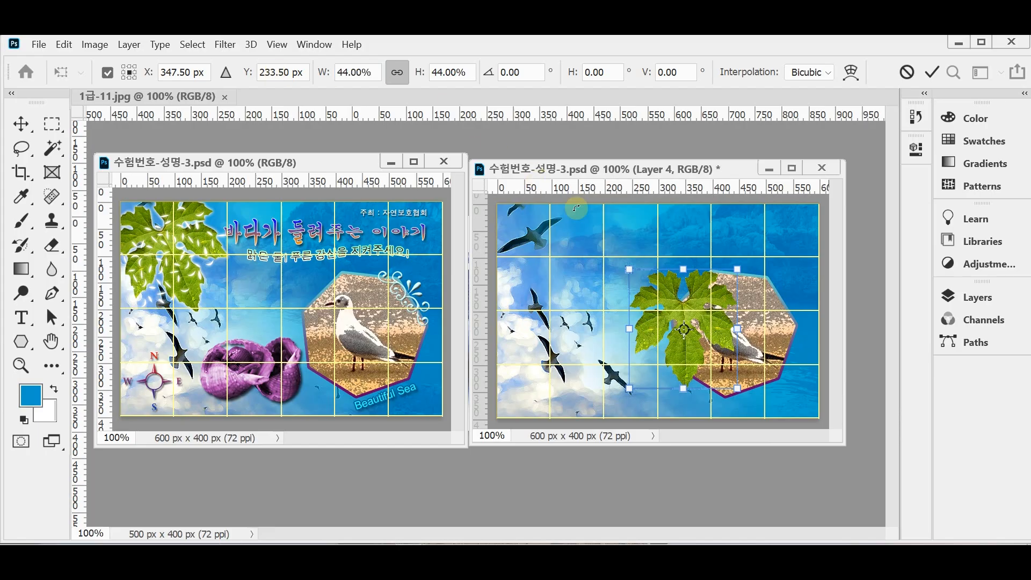
Step: Place the leaf in the composition's upper-left corner at about X 96.5, Y 101.5 px, rotated about -23.7°, commit the transform, and save
drag(682, 314, 552, 250)
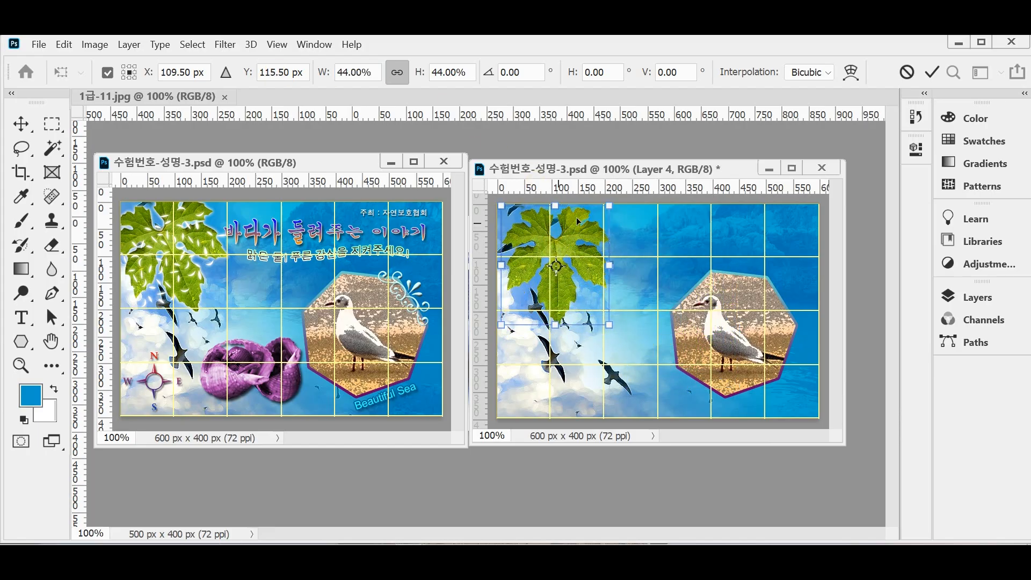
mouse_move(636, 319)
mouse_down()
mouse_move(646, 291)
mouse_move(645, 324)
mouse_up()
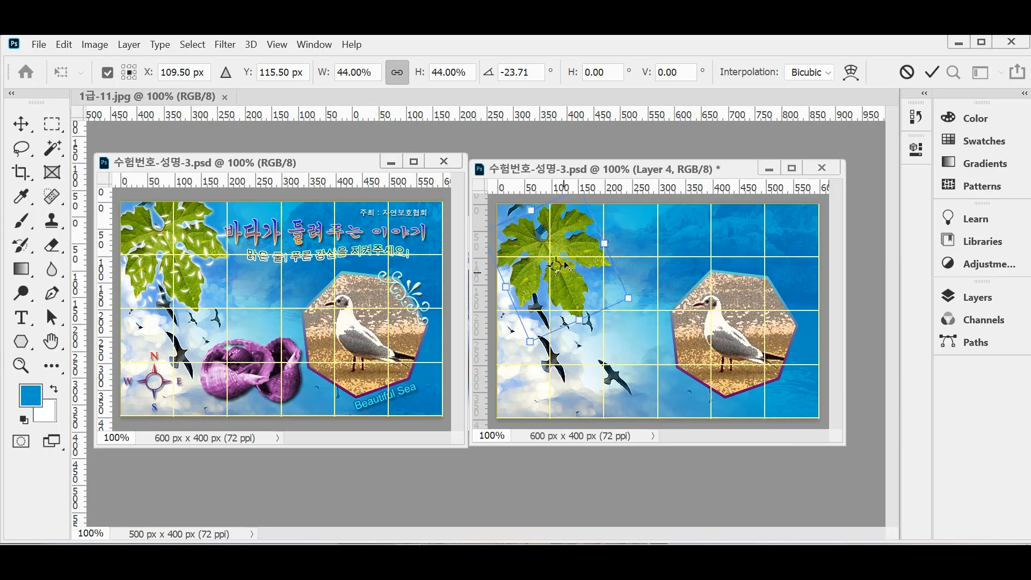
mouse_move(587, 262)
mouse_down()
mouse_move(573, 251)
mouse_move(581, 253)
mouse_up()
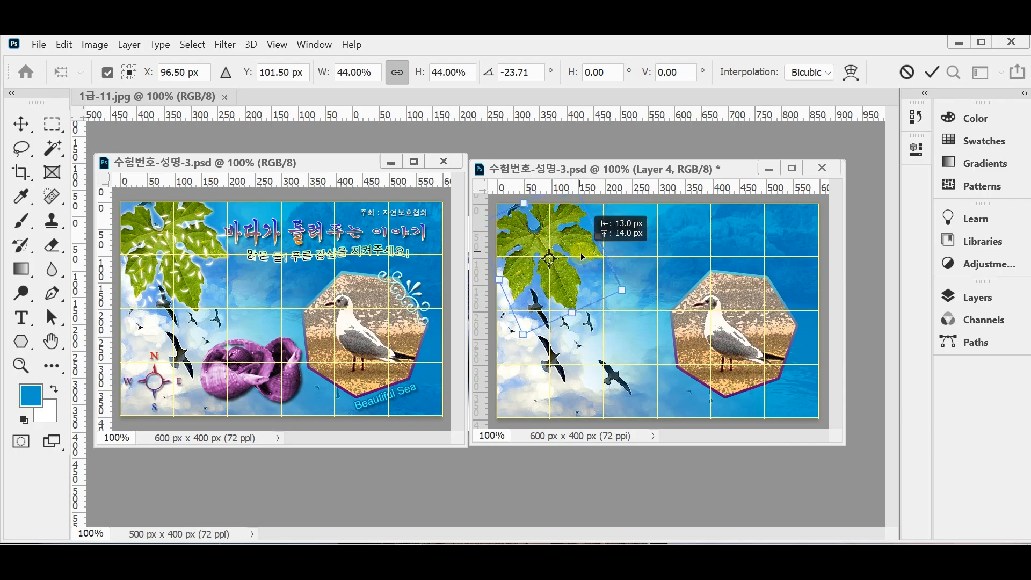
drag(581, 253, 581, 252)
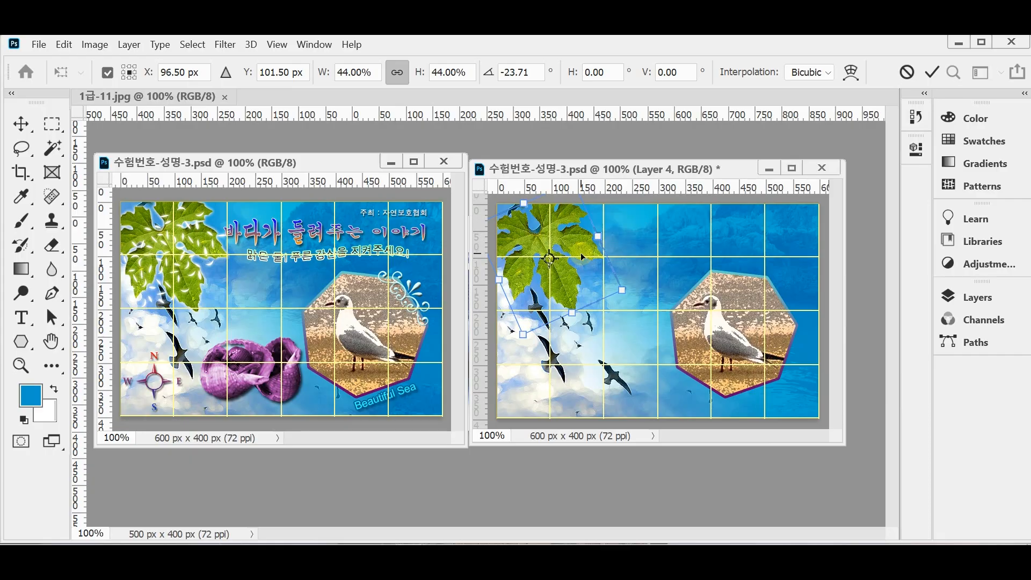
key(Return)
key(w)
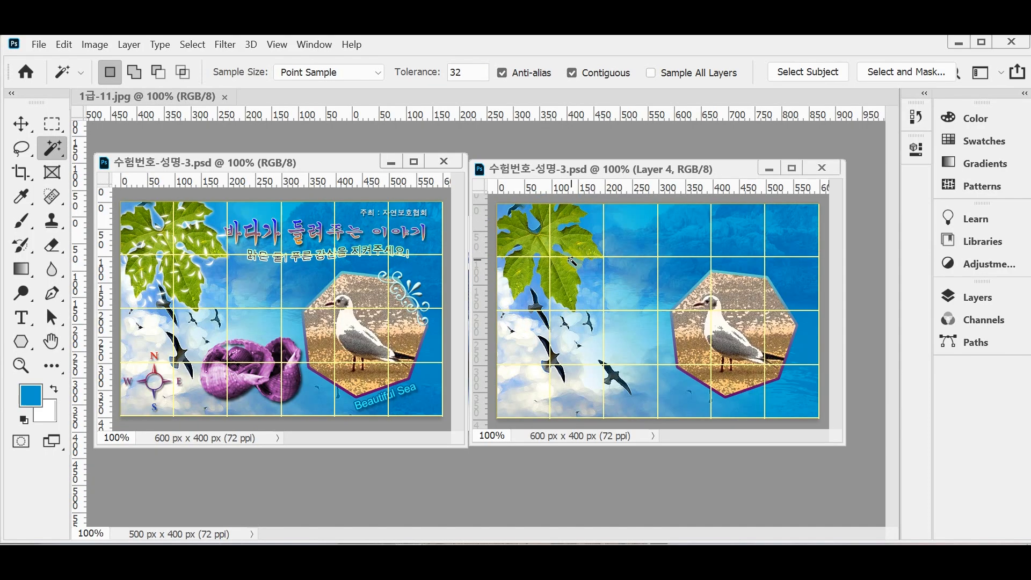
Step: Add an Outer Glow layer style to the leaf with a size of 10 px and 75% opacity, and save the composition
click(974, 295)
click(752, 486)
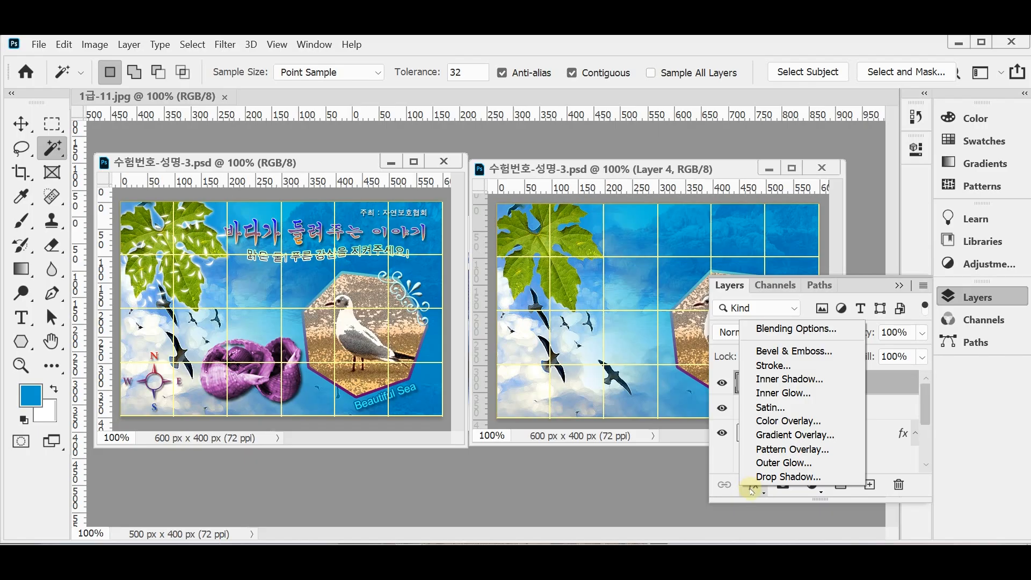
click(767, 464)
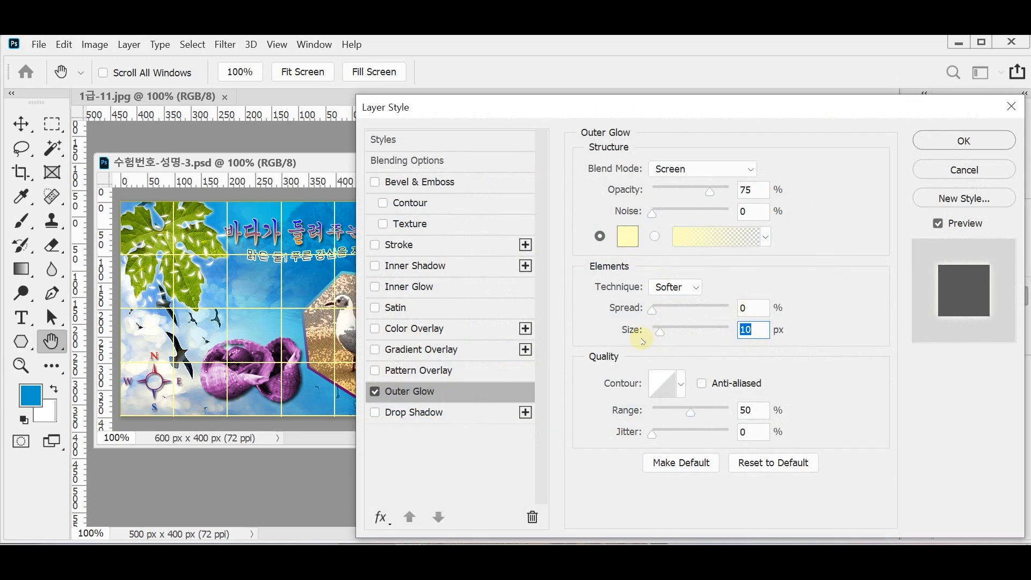
key(Return)
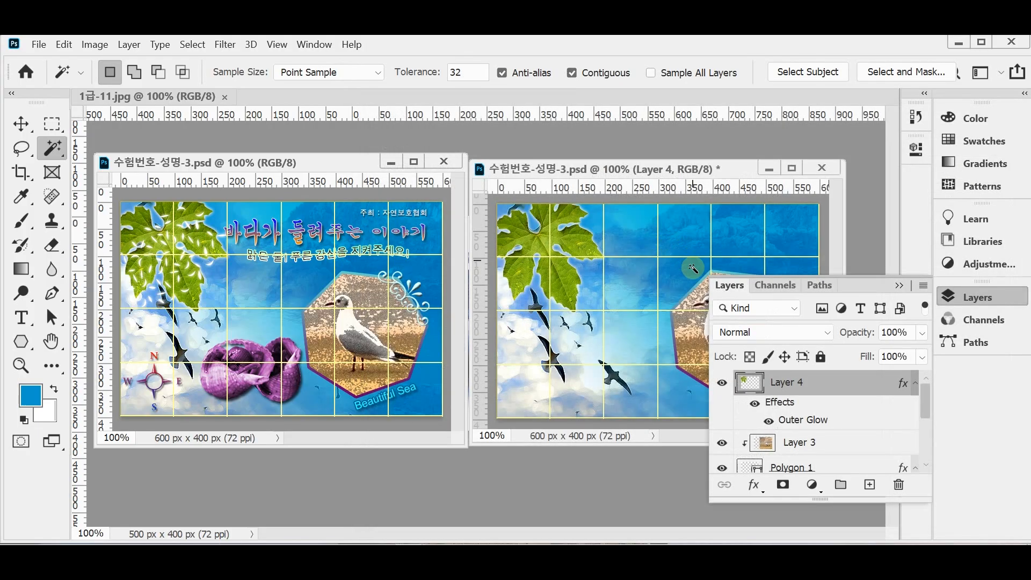
key(ctrl+s)
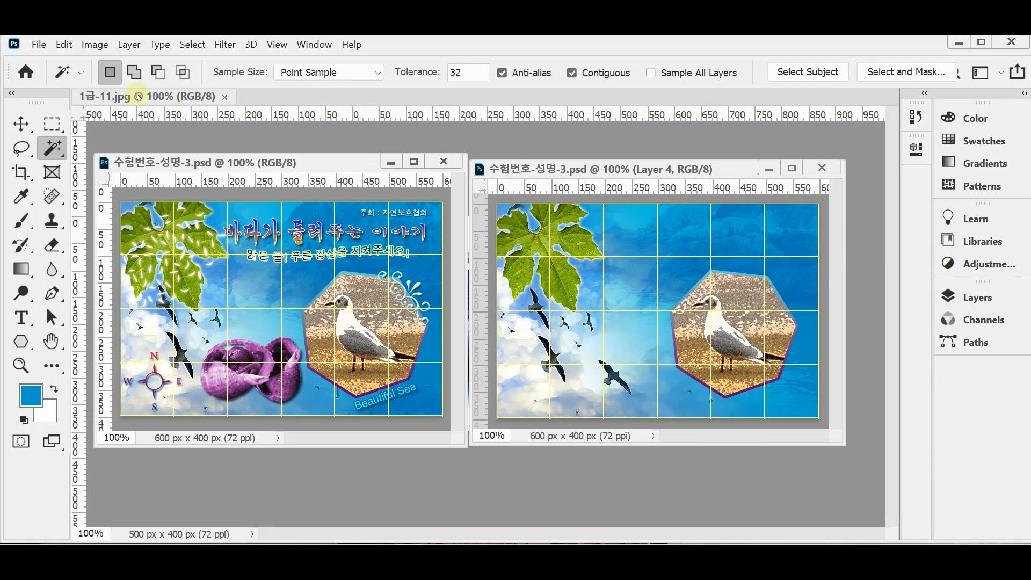
Step: Float 1급-11.jpg in its own window and select its white background plus the white gap inside the shell with the Magic Wand at tolerance 32
drag(145, 102, 271, 166)
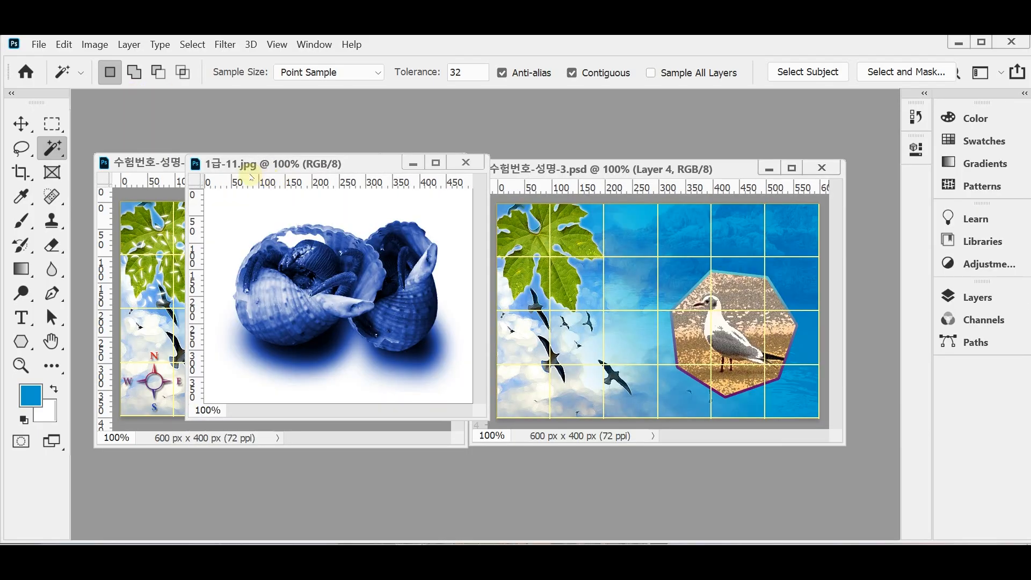
drag(488, 420, 584, 473)
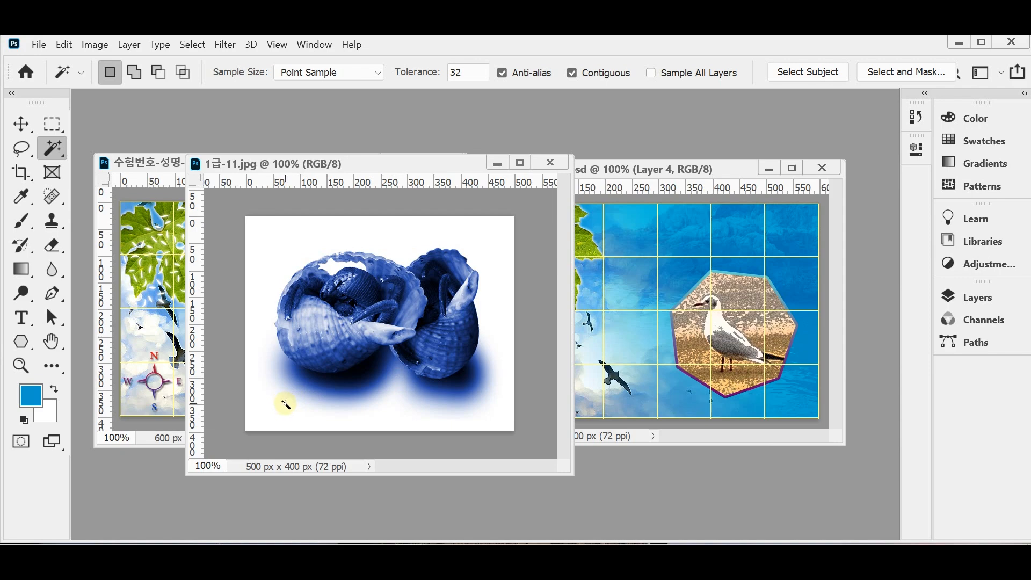
click(293, 246)
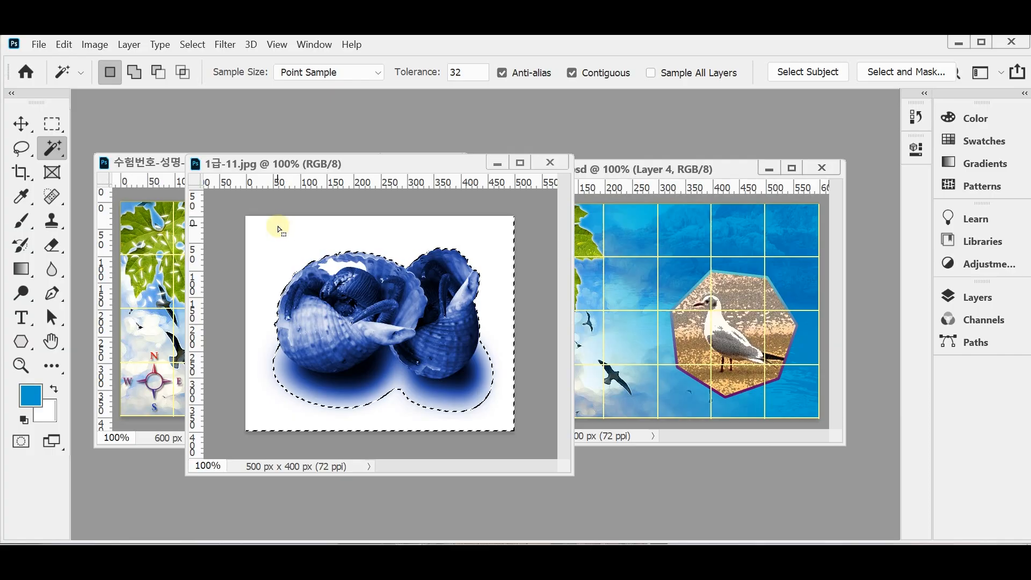
click(134, 72)
click(340, 271)
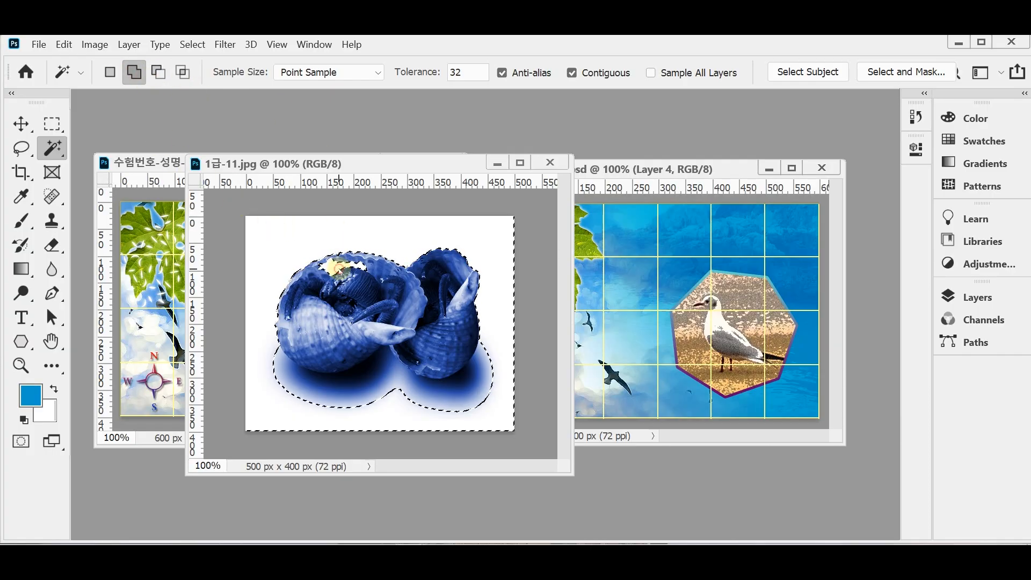
Step: Add the outer parts of the blue shadow beneath the shells to the selection with the Magic Wand, undoing additions that spill into the shells
click(344, 400)
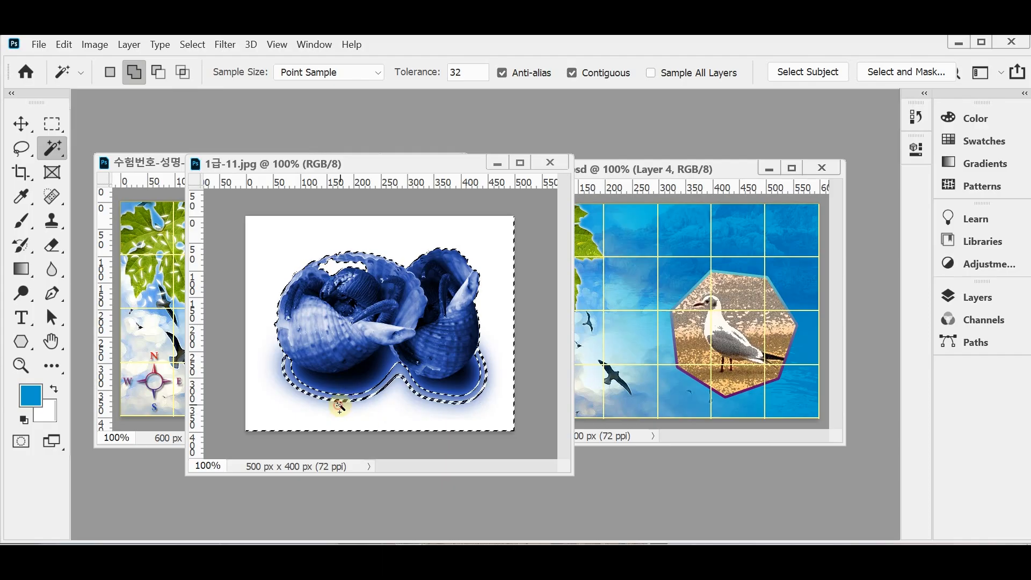
click(397, 385)
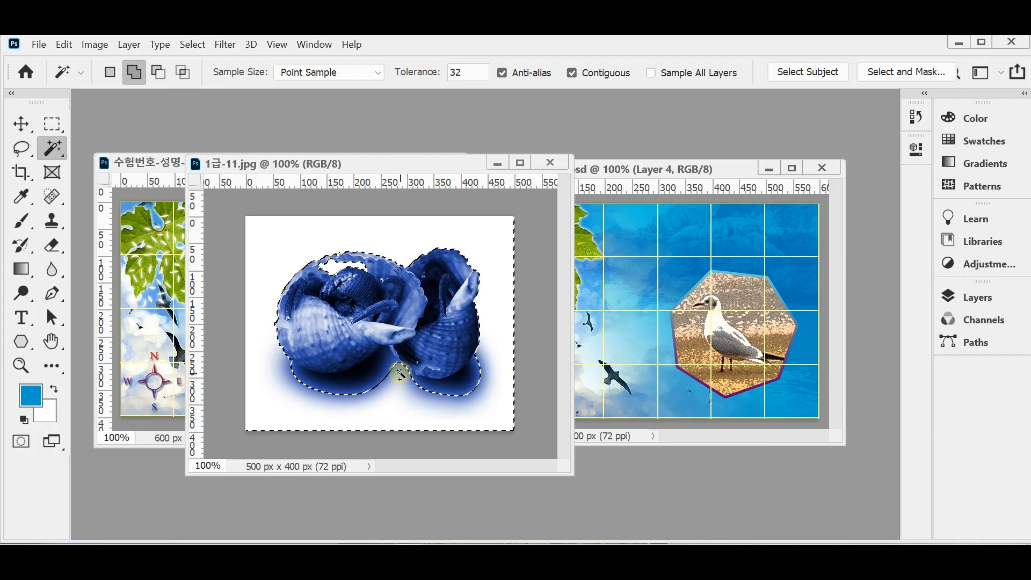
click(462, 397)
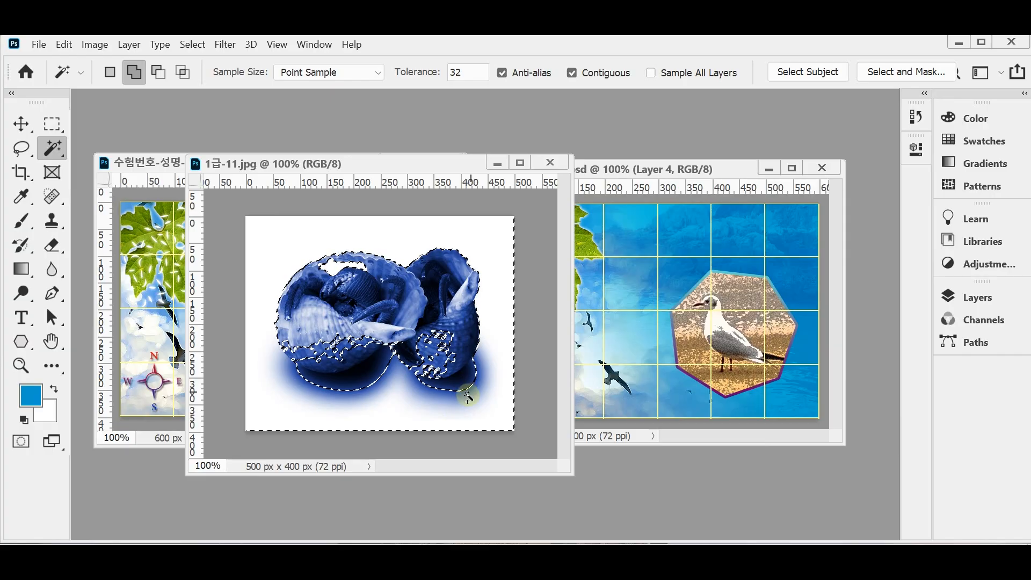
click(428, 379)
click(322, 413)
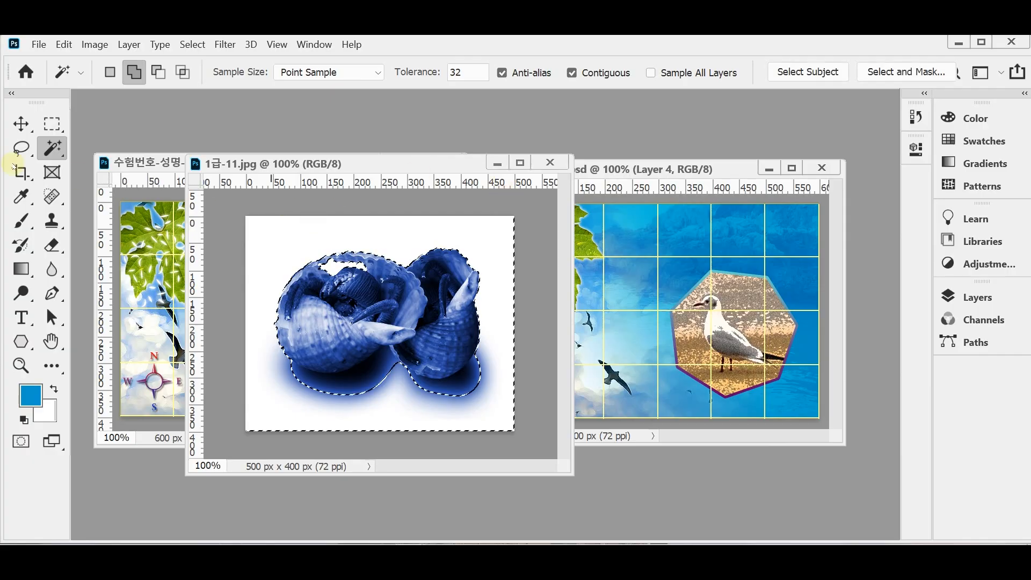
Step: Add the remaining dark shadow under both shells to the selection using the Quick Selection tool with a 15 px brush at 200% zoom
right_click(56, 150)
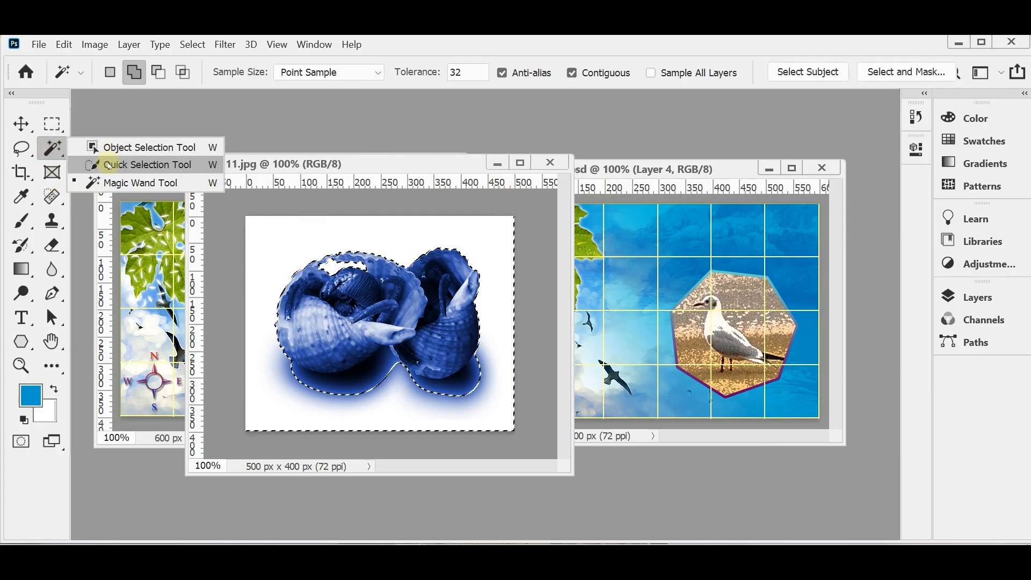
click(106, 165)
ctrl+click(395, 377)
drag(571, 474, 765, 512)
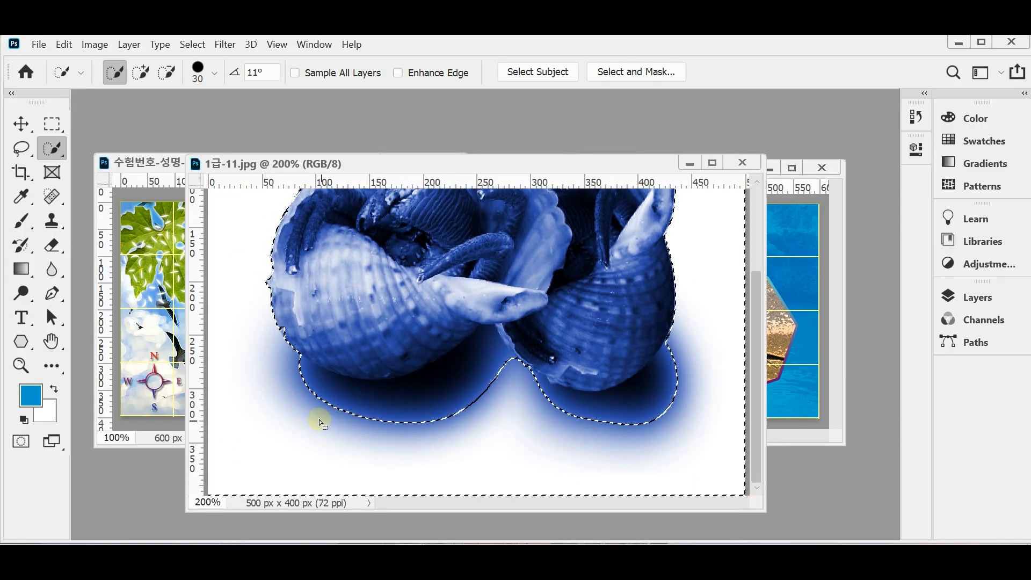
click(140, 72)
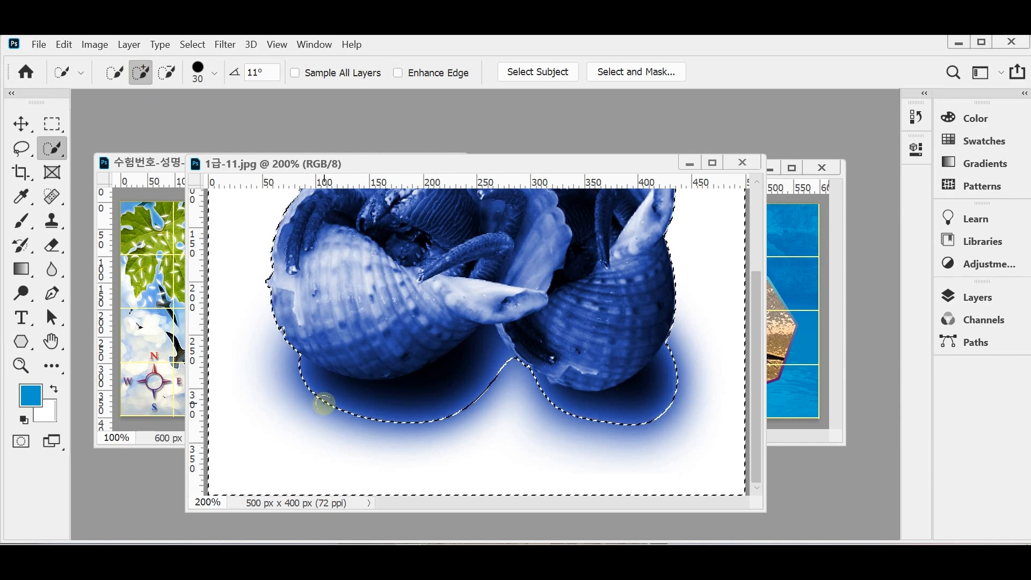
key(bracketleft)
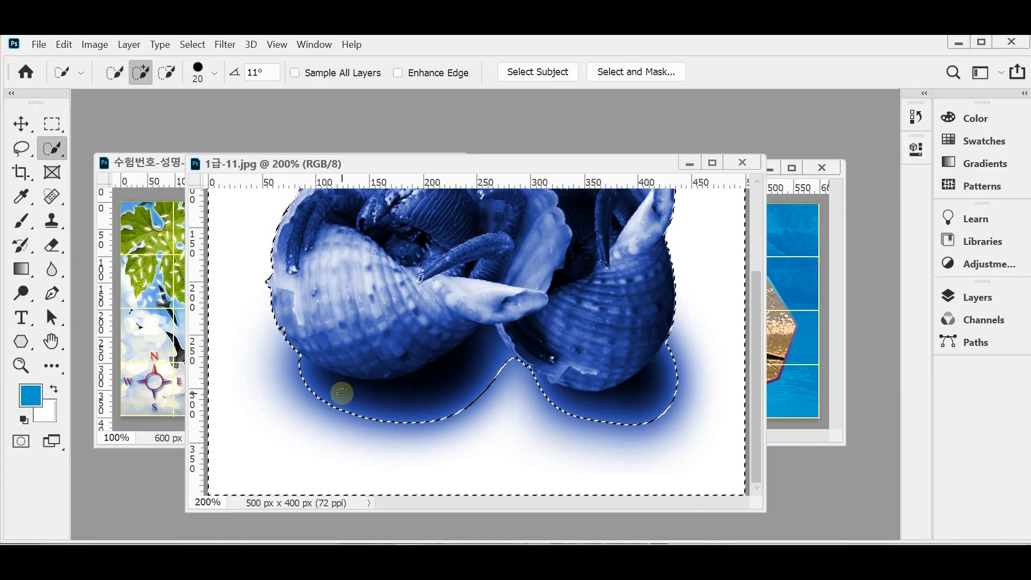
key(bracketright)
key(bracketright)
key(bracketleft)
key(bracketleft)
mouse_move(362, 418)
mouse_down()
mouse_move(389, 422)
mouse_move(288, 378)
mouse_move(402, 411)
mouse_move(481, 380)
mouse_move(493, 360)
mouse_move(458, 417)
mouse_up()
mouse_move(559, 428)
mouse_down()
mouse_move(591, 432)
mouse_move(578, 419)
mouse_move(649, 421)
mouse_up()
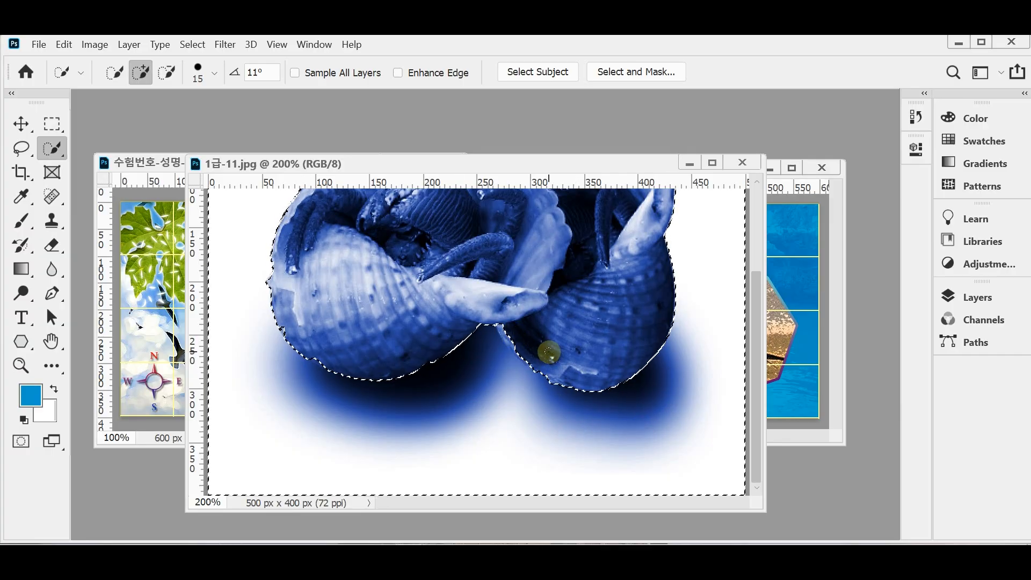
Step: Refine the selection edge where the two shells meet by subtracting and adding small areas with the Quick Selection tool
key(alt)
drag(506, 324, 525, 350)
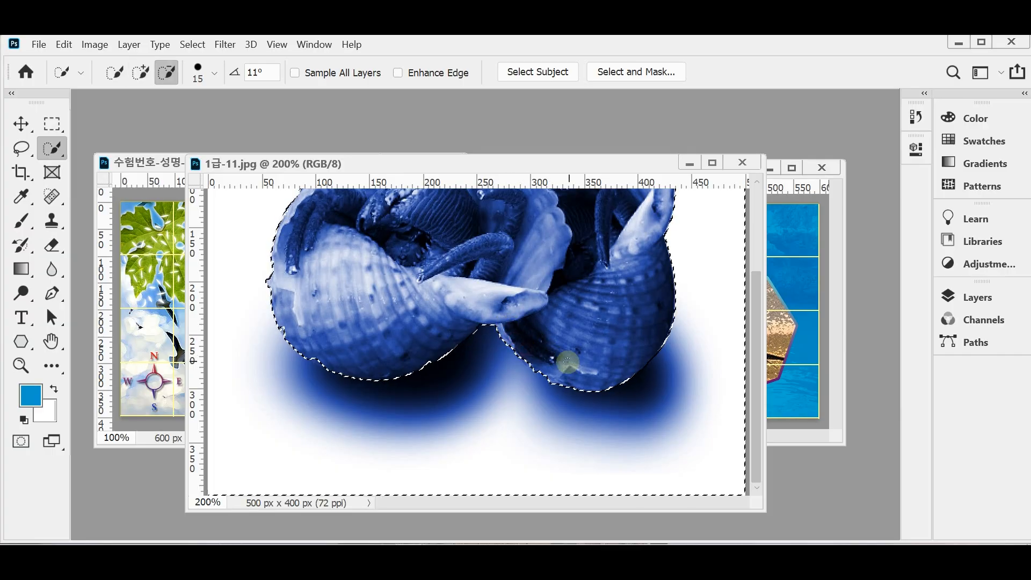
drag(589, 361, 573, 396)
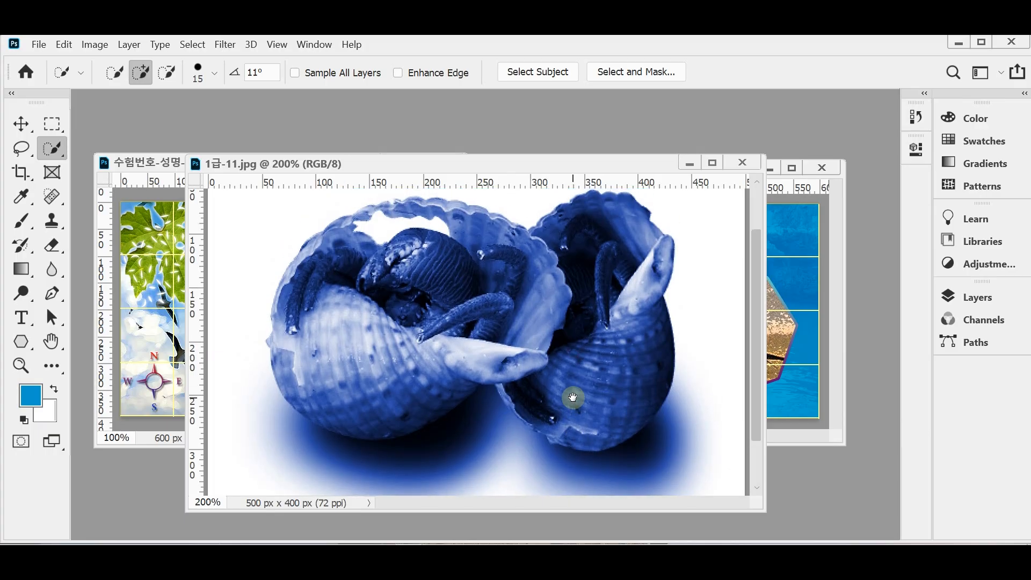
alt+click(492, 405)
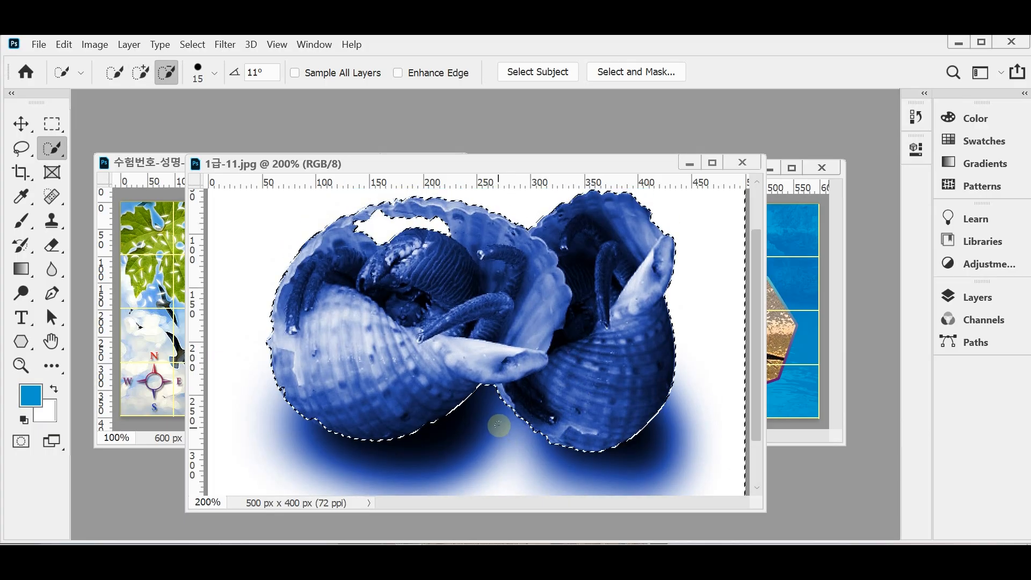
mouse_move(498, 401)
mouse_down()
mouse_move(504, 427)
mouse_move(490, 396)
mouse_up()
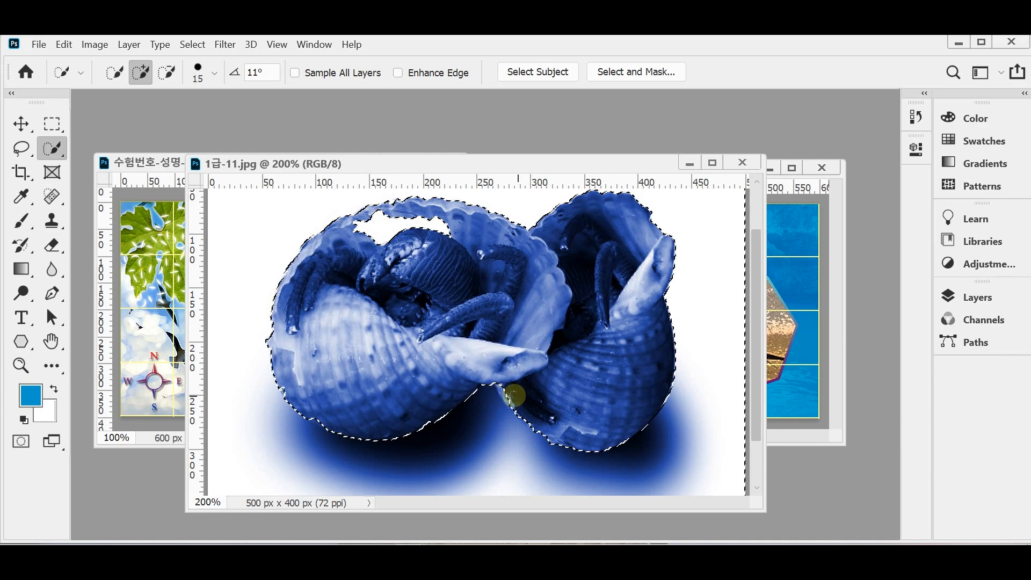
key(alt)
mouse_move(505, 385)
mouse_down()
mouse_move(564, 418)
mouse_move(542, 414)
mouse_up()
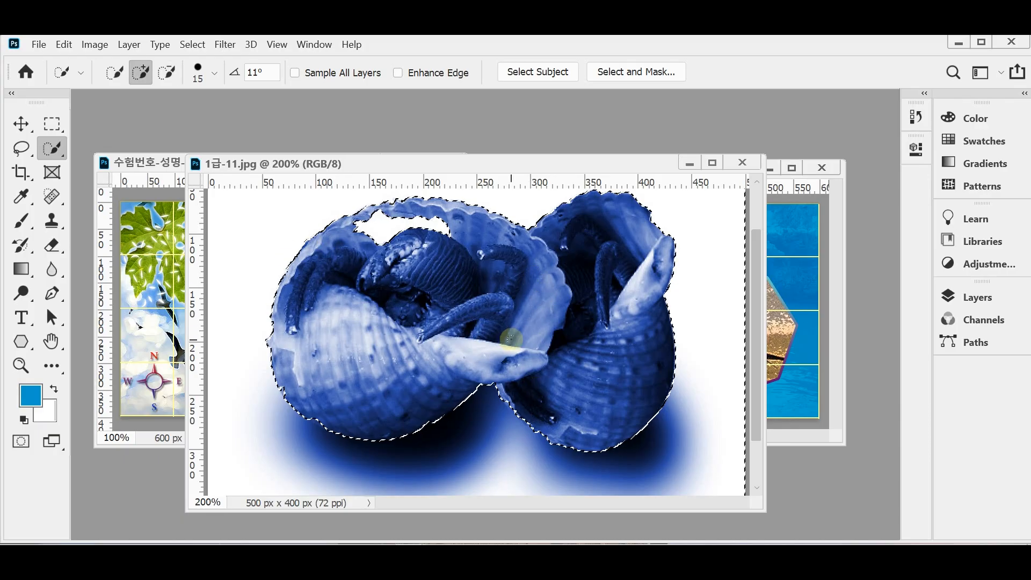
Step: Invert the selection to copy the shells, close 1급-11.jpg, and paste them into the composition as a new layer
ctrl+alt+click(557, 356)
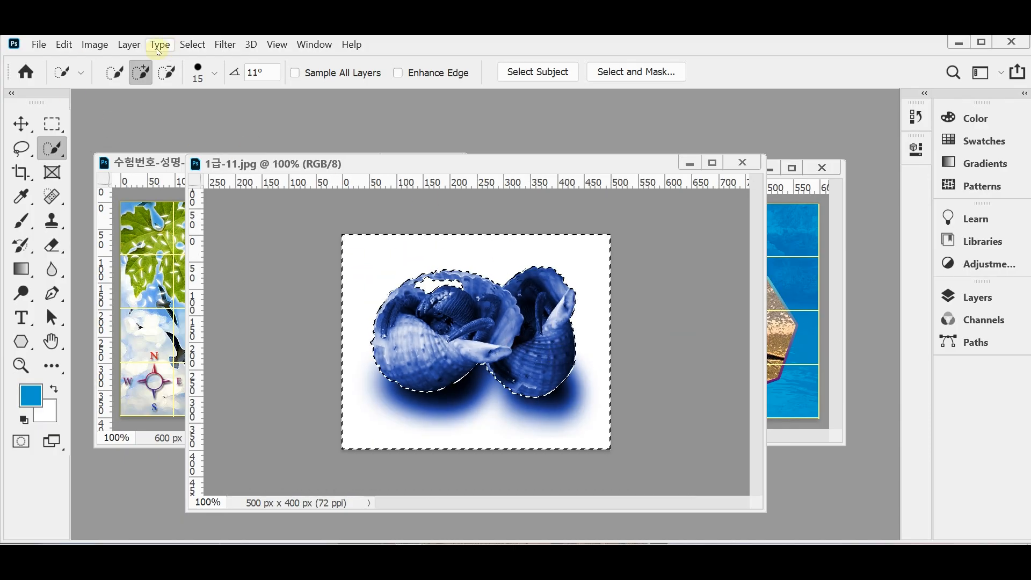
click(195, 44)
click(210, 106)
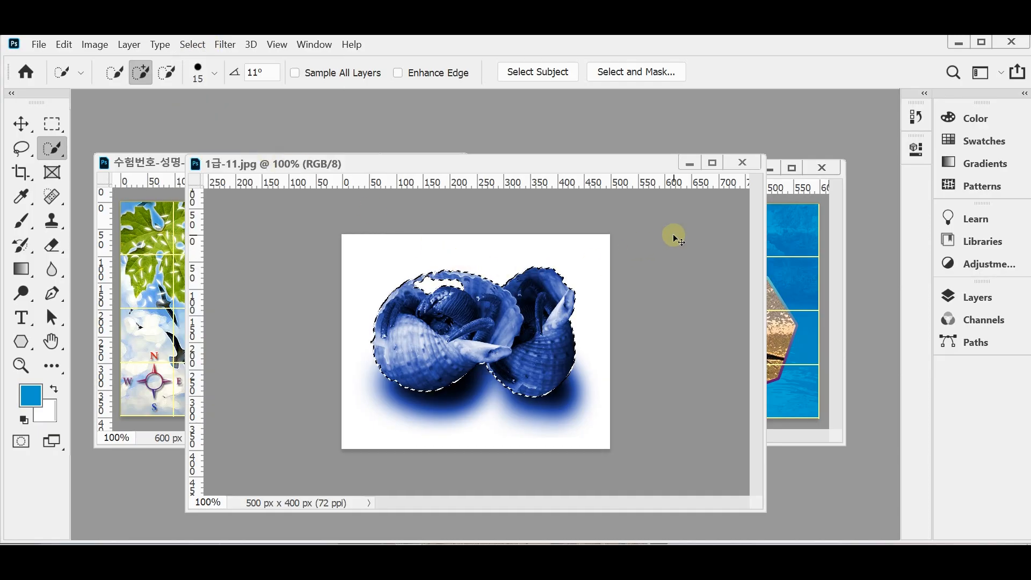
key(ctrl+w)
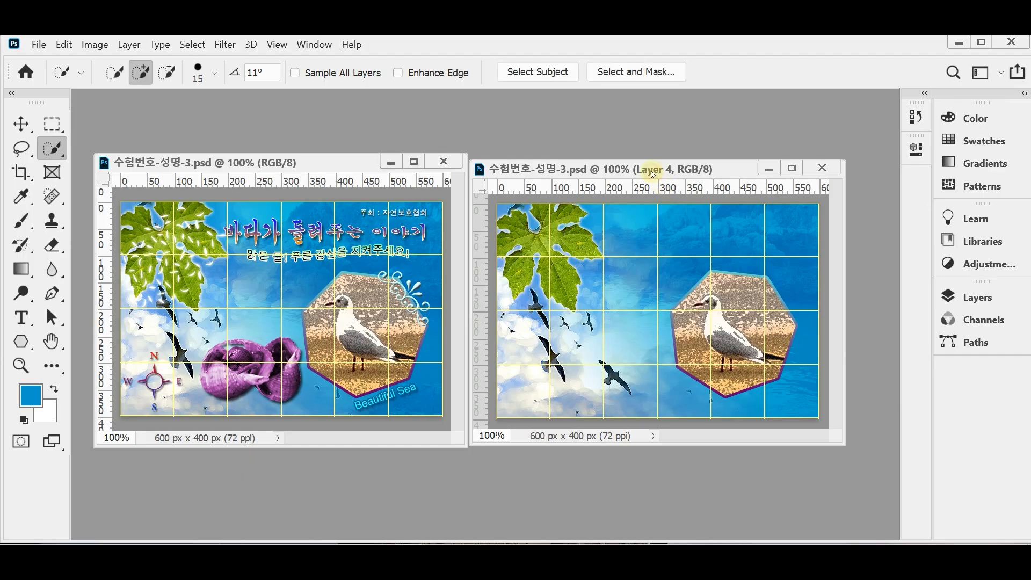
key(ctrl+v)
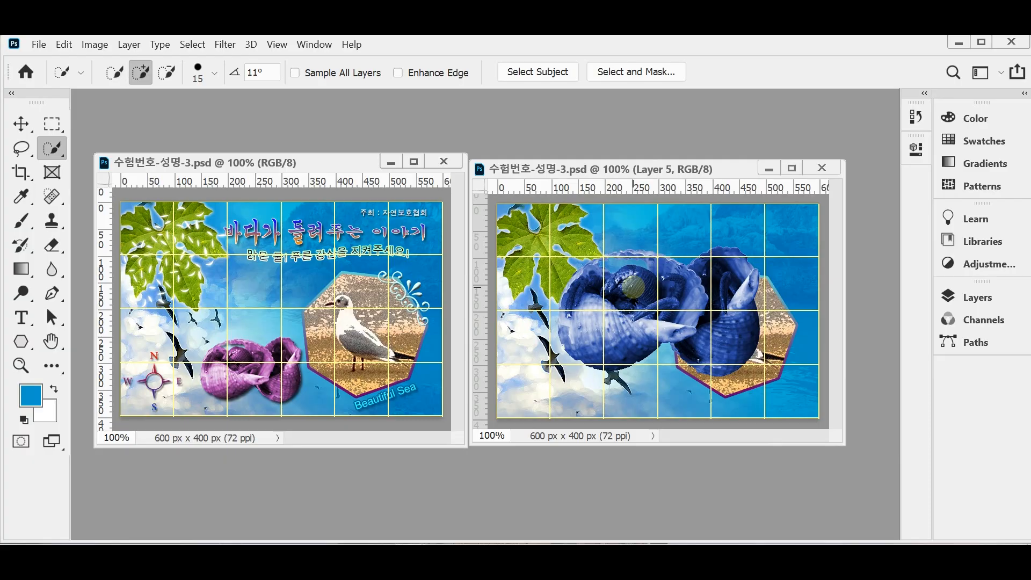
Step: Scale the shells proportionally to 50%, place them at X 229.5, Y 311 px left of the heptagon, and commit the transform
key(ctrl+t)
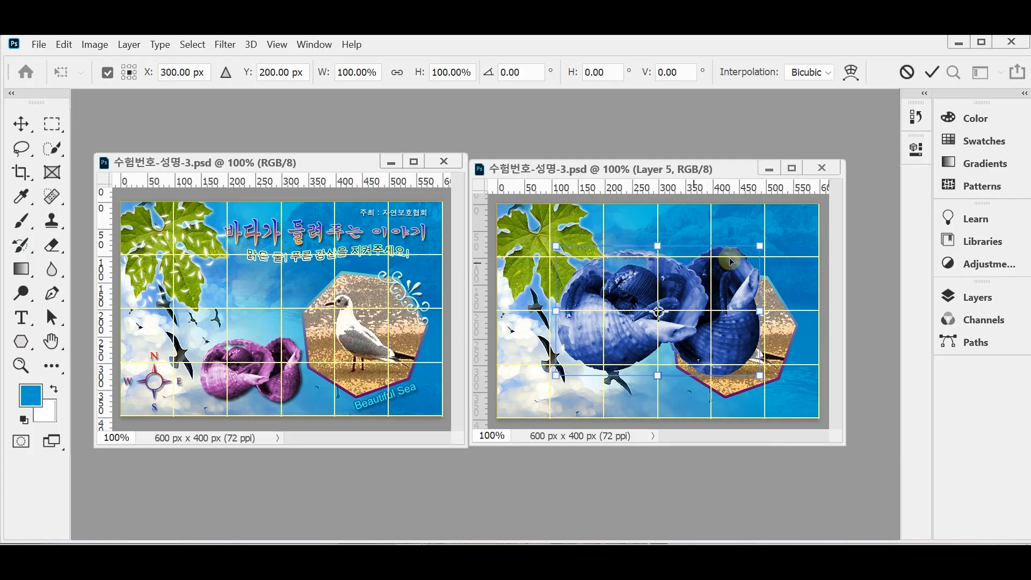
drag(761, 244, 673, 326)
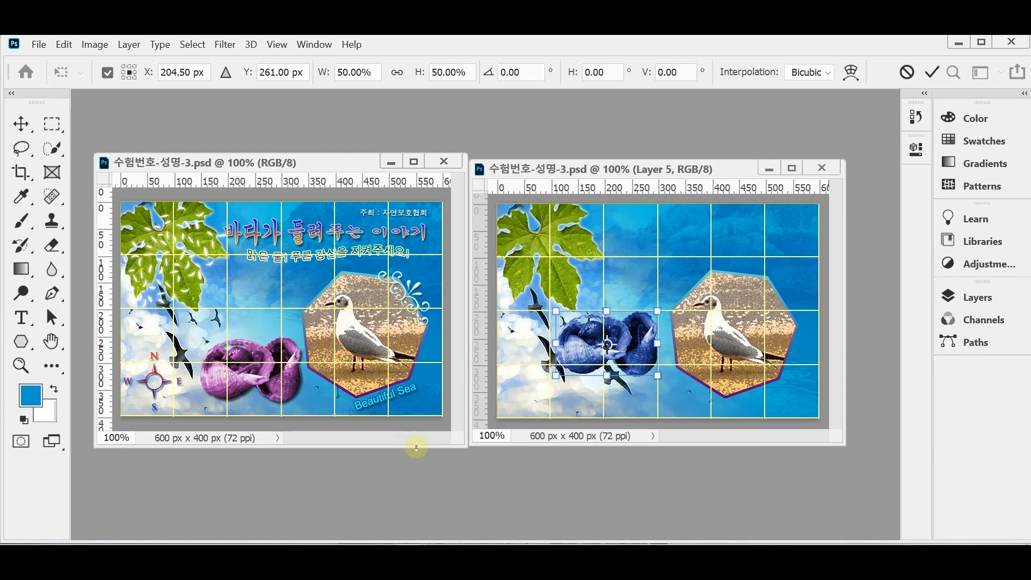
drag(592, 351, 603, 383)
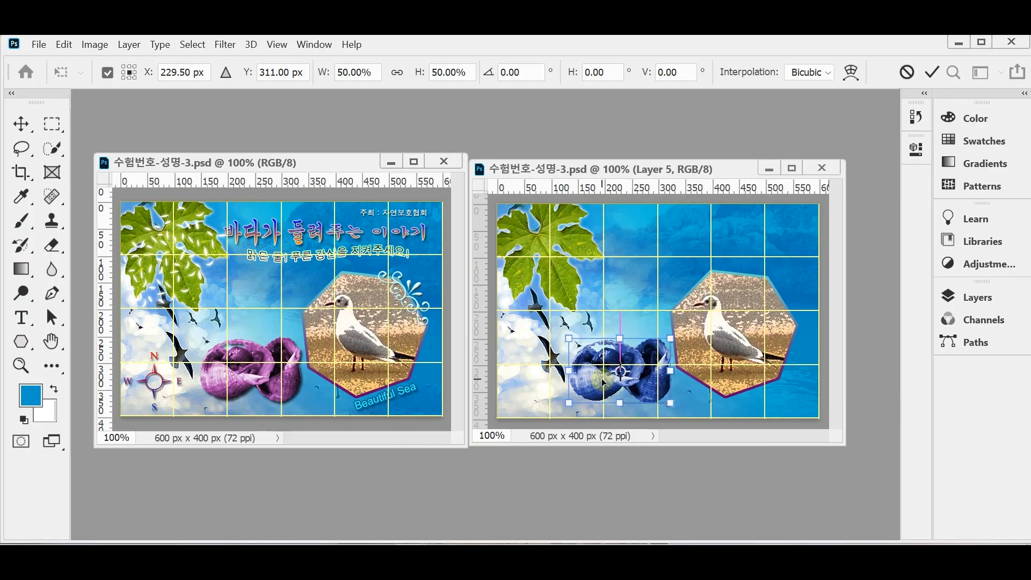
key(w)
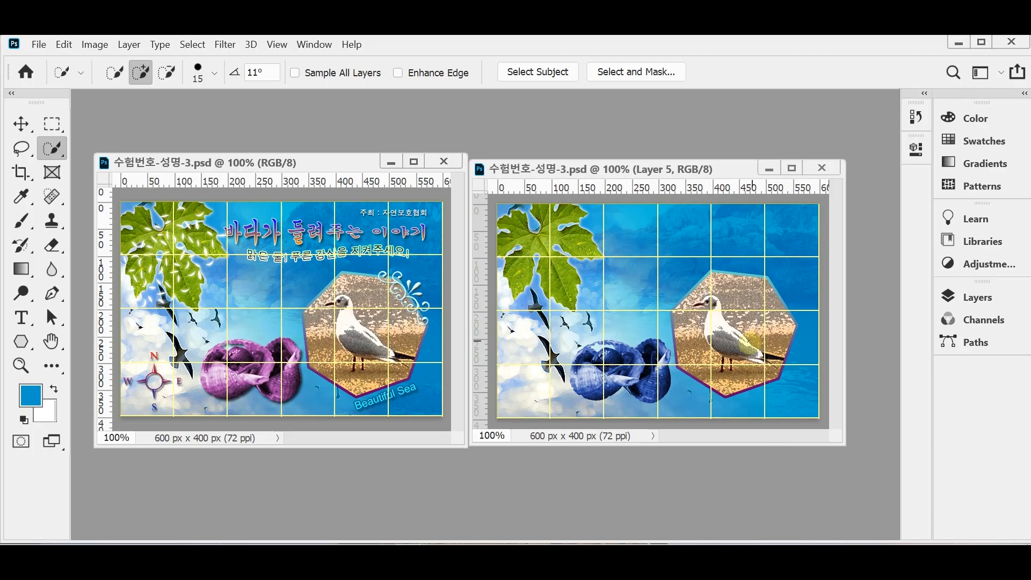
Step: Load the pixels of the shells' Layer 5 as a selection and move the composition window closer to the reference
click(989, 299)
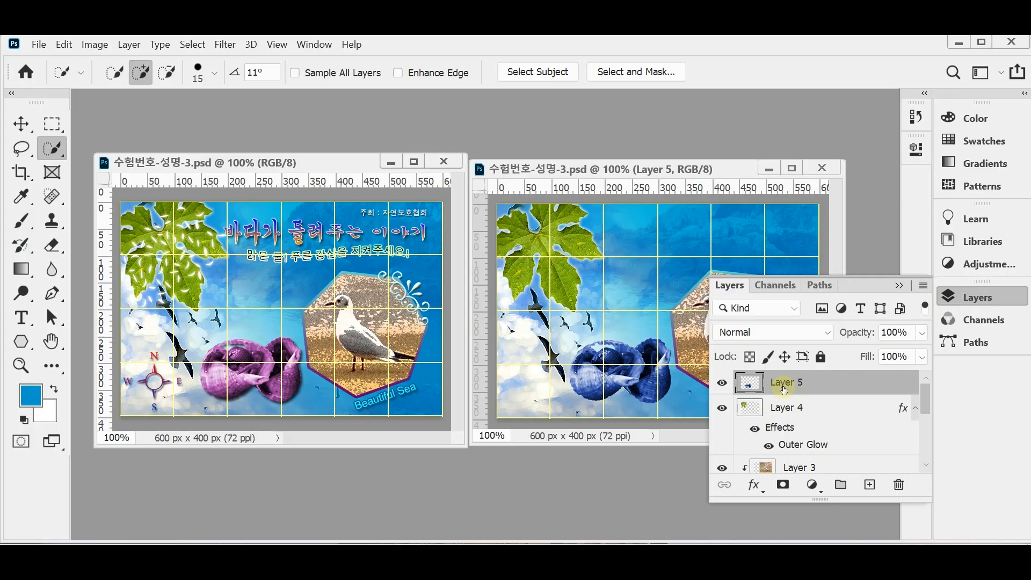
ctrl+click(750, 388)
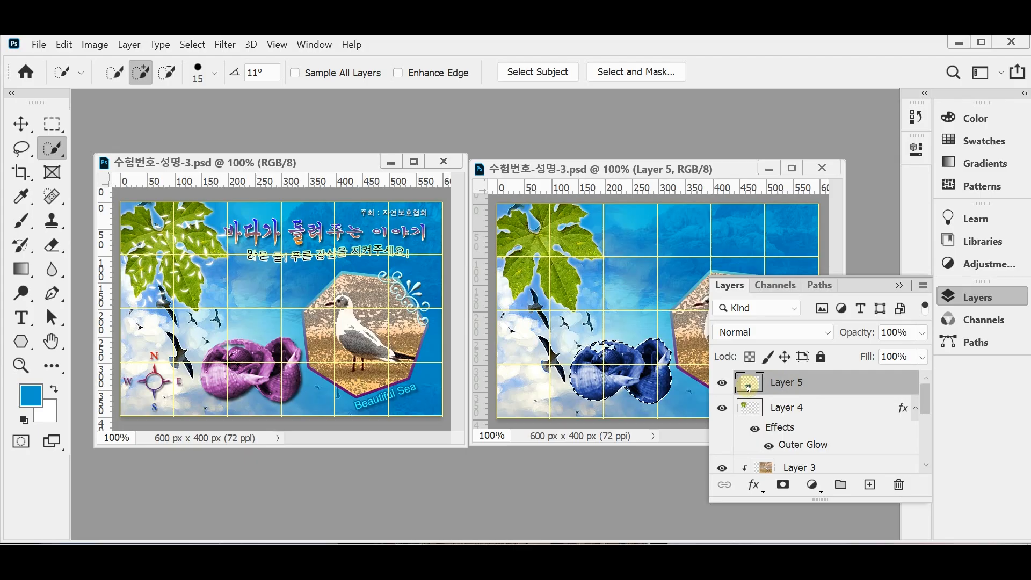
click(983, 297)
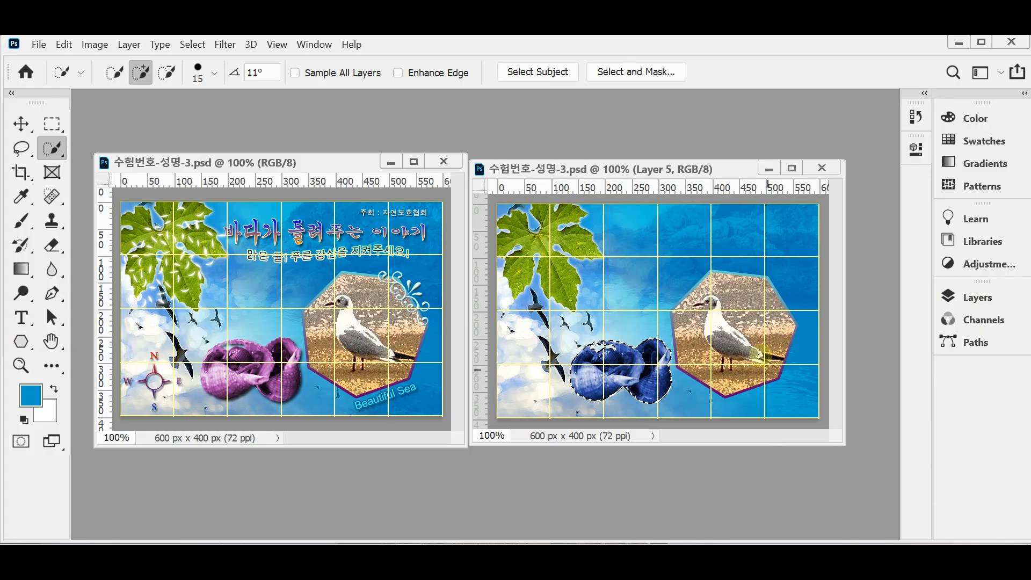
drag(587, 168, 557, 161)
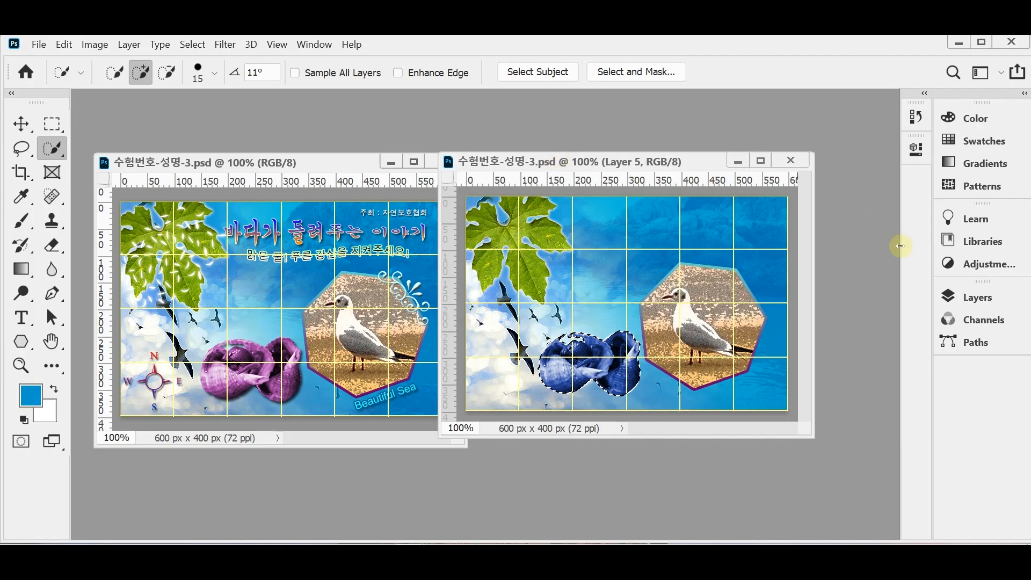
Step: Add a Hue/Saturation adjustment layer above Layer 5, masked to the shells' selection
click(981, 295)
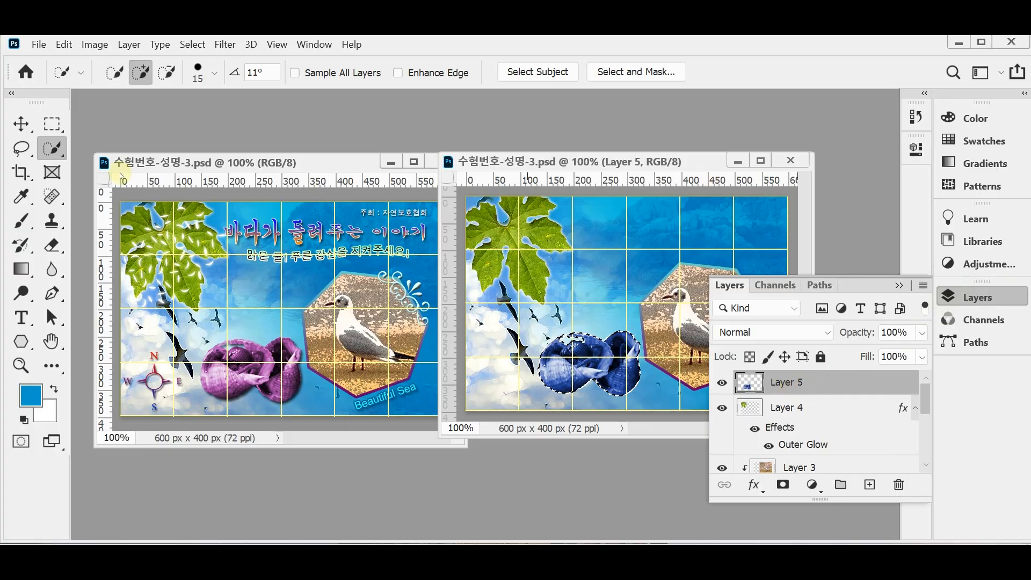
click(94, 44)
mouse_move(103, 82)
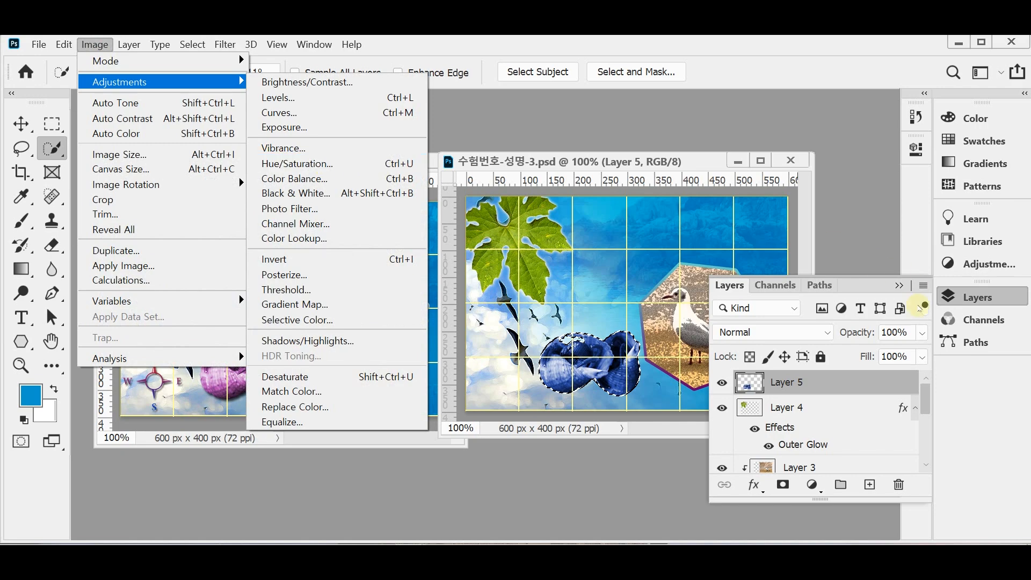
click(966, 301)
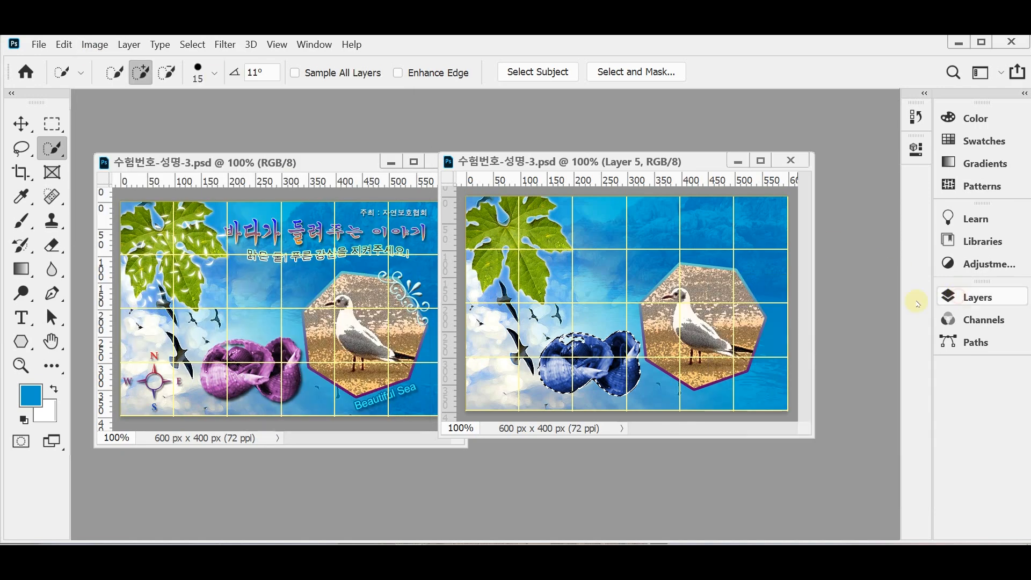
click(966, 301)
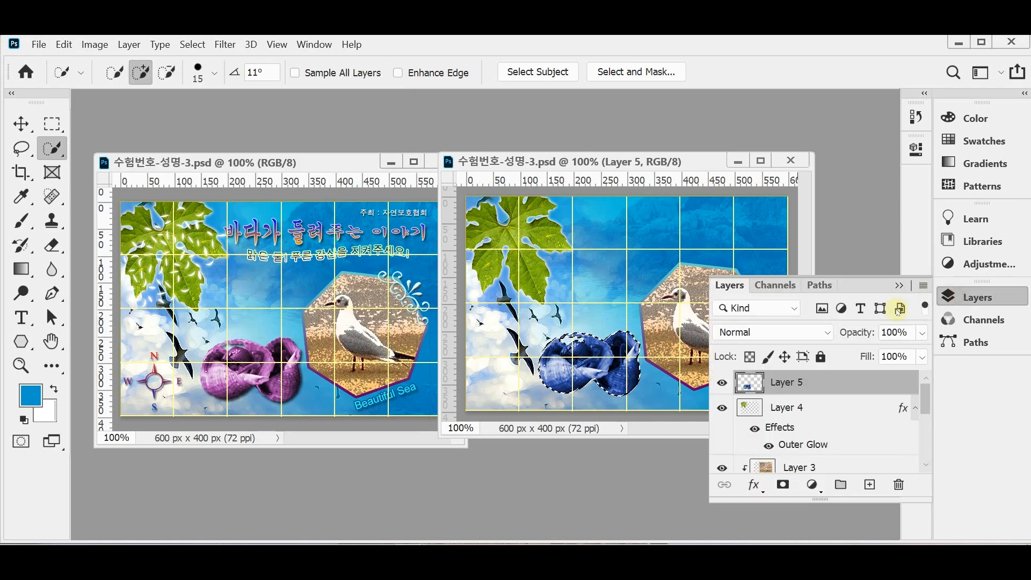
click(812, 486)
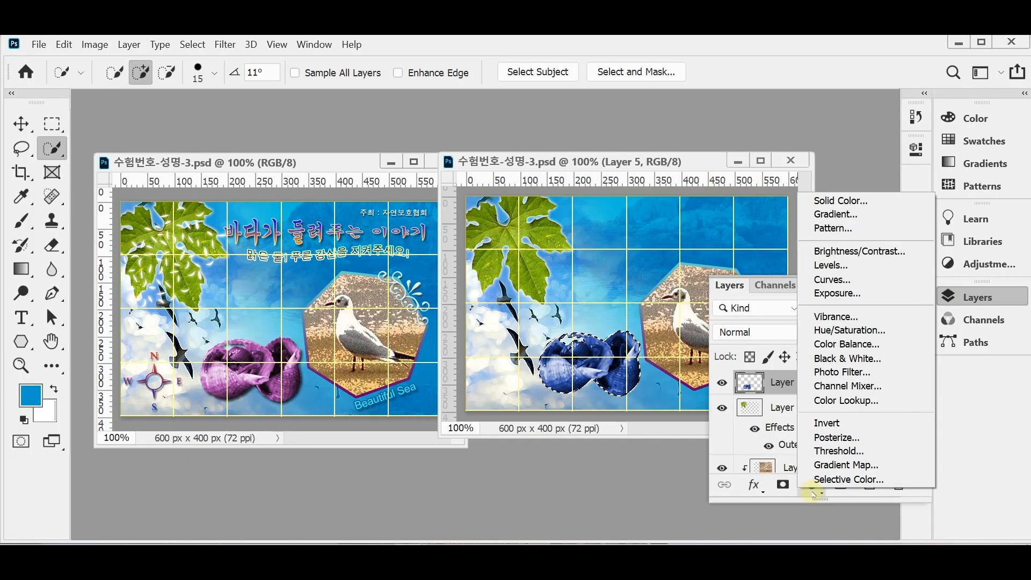
click(812, 493)
click(813, 493)
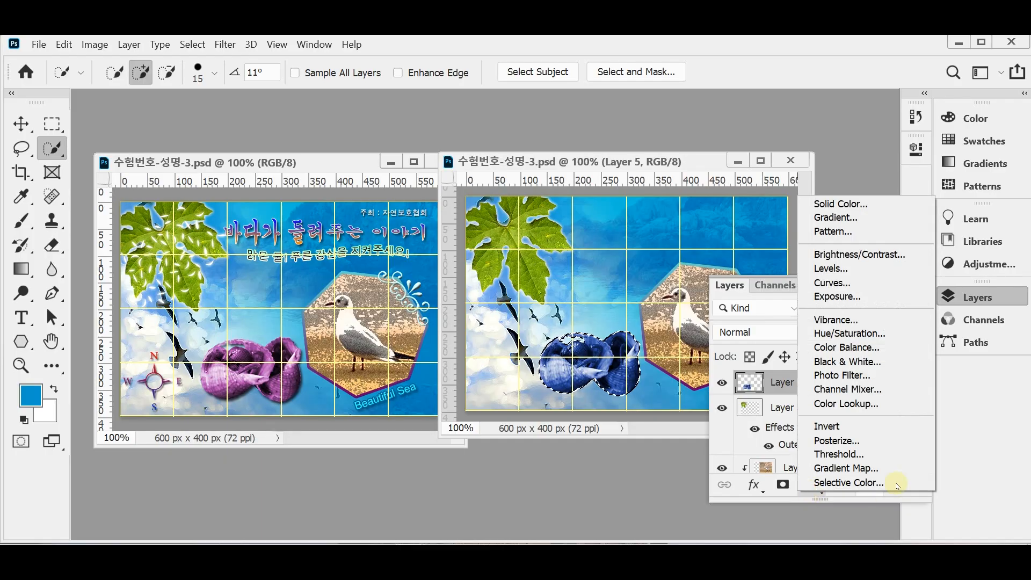
click(898, 334)
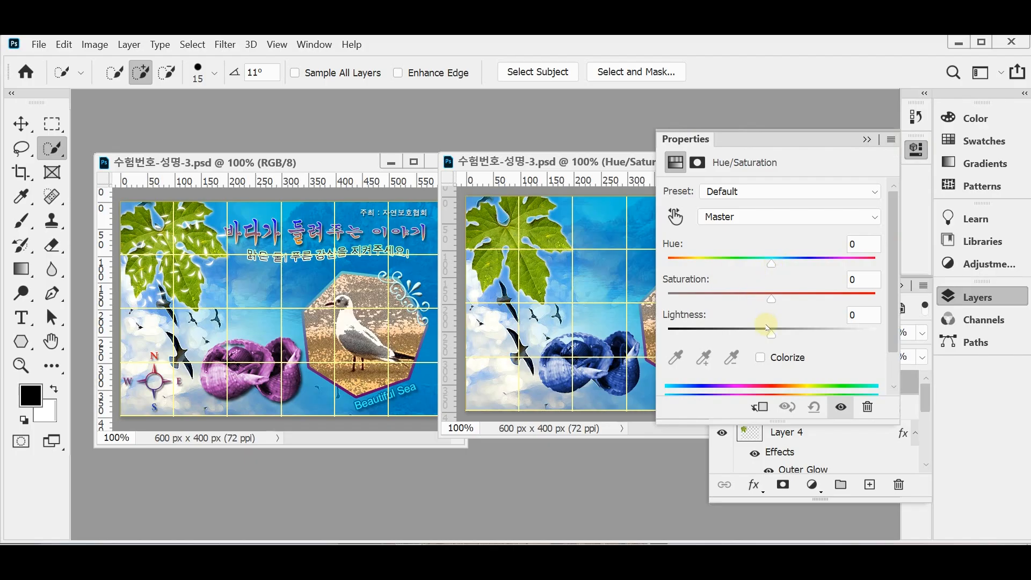
Step: Colorize the shells purple in the Hue/Saturation adjustment with Hue 300 and Saturation 40
mouse_move(774, 264)
mouse_down()
mouse_move(838, 264)
mouse_move(774, 265)
mouse_move(812, 264)
mouse_move(791, 264)
mouse_up()
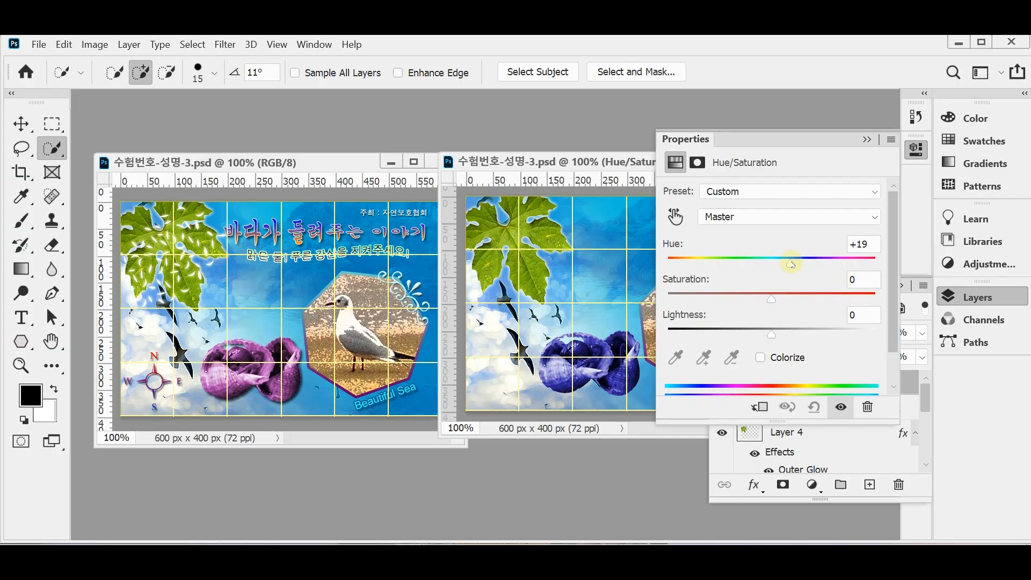
click(759, 360)
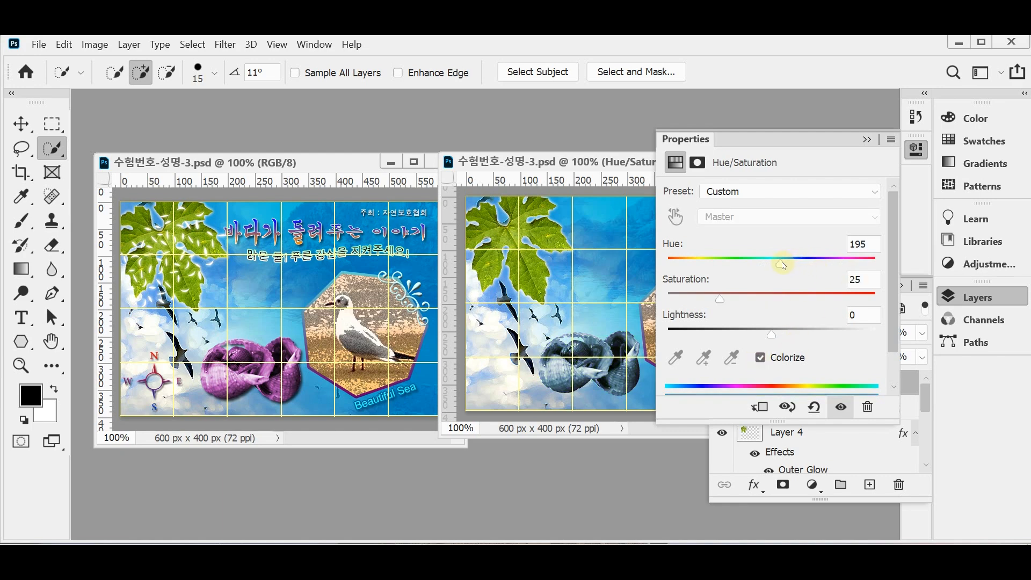
drag(780, 263, 852, 265)
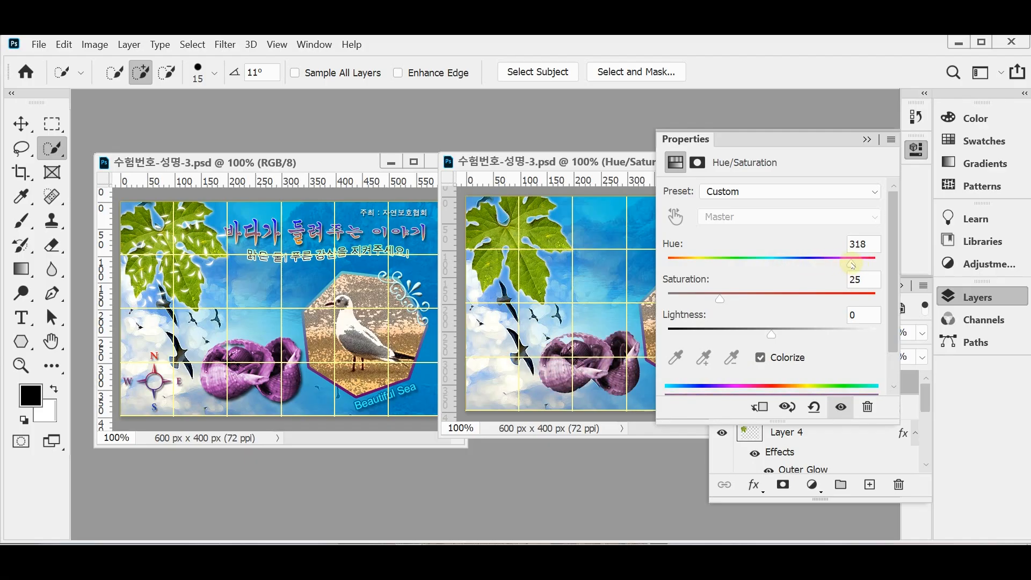
click(863, 244)
text(300)
mouse_move(734, 294)
mouse_down()
mouse_move(758, 294)
mouse_move(751, 299)
mouse_up()
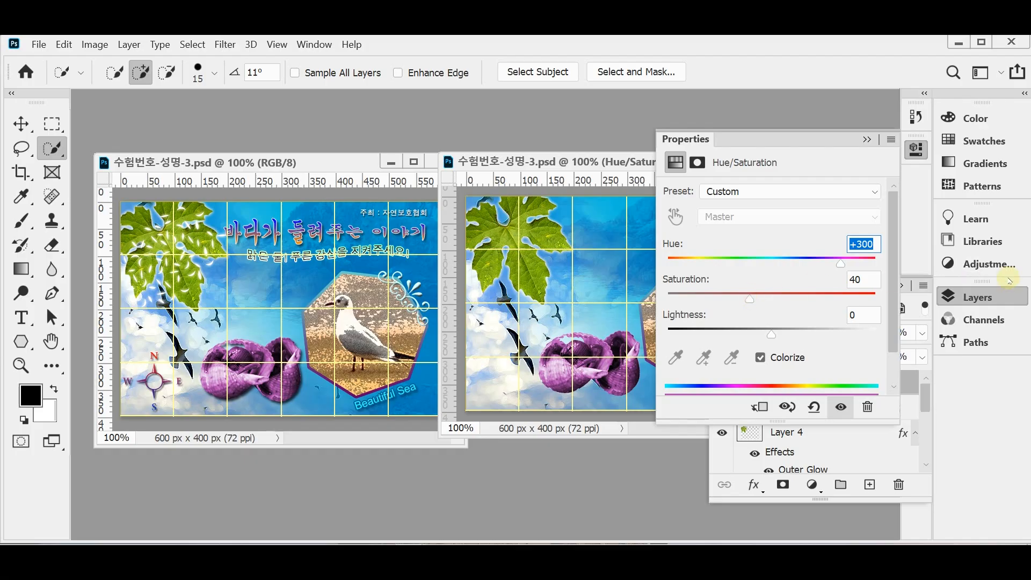
click(917, 151)
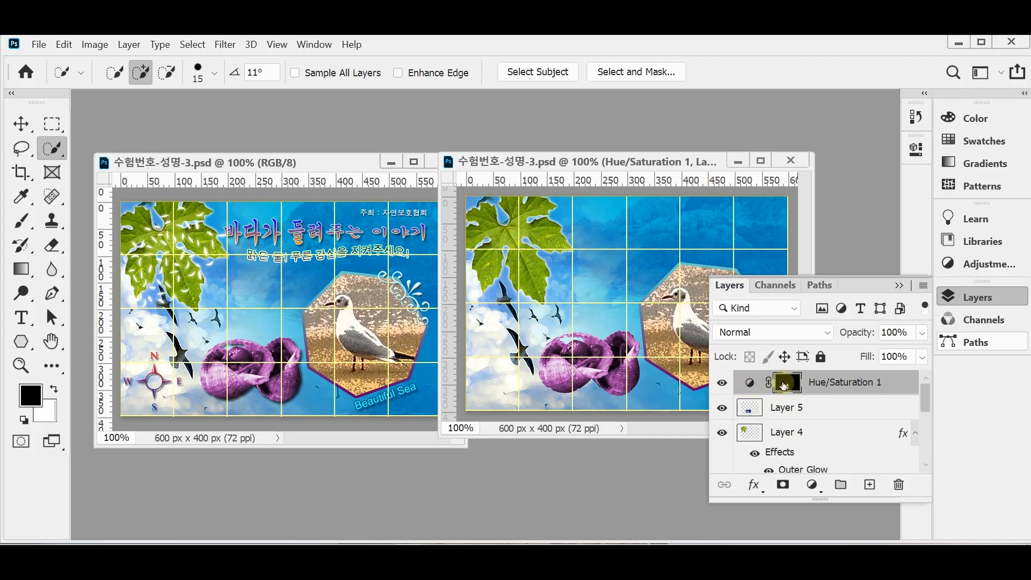
Step: Review the Hue/Saturation layer's mask and settings, and compare the shells with the adjustment hidden and shown
click(799, 391)
click(748, 385)
click(749, 386)
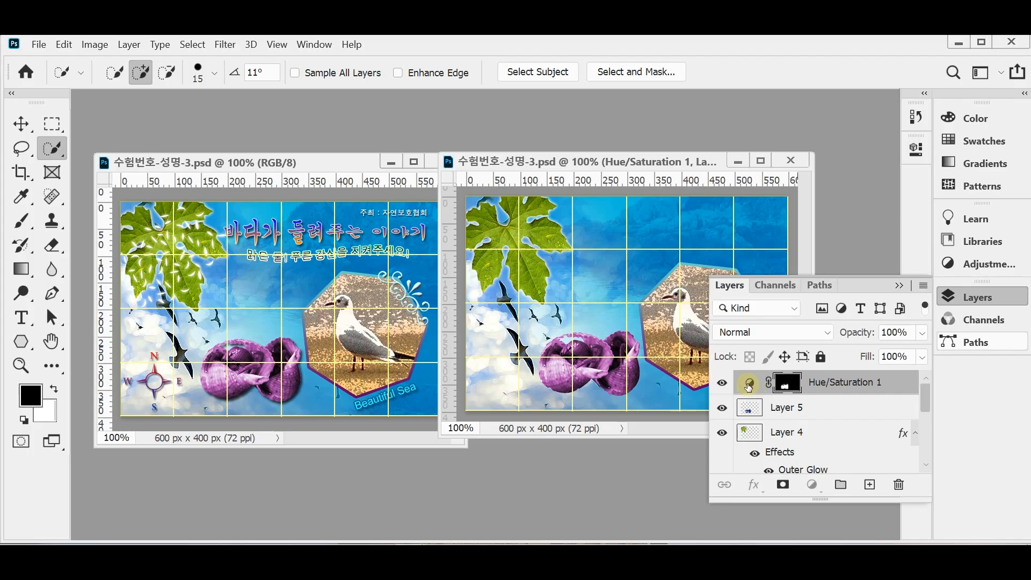
double_click(749, 385)
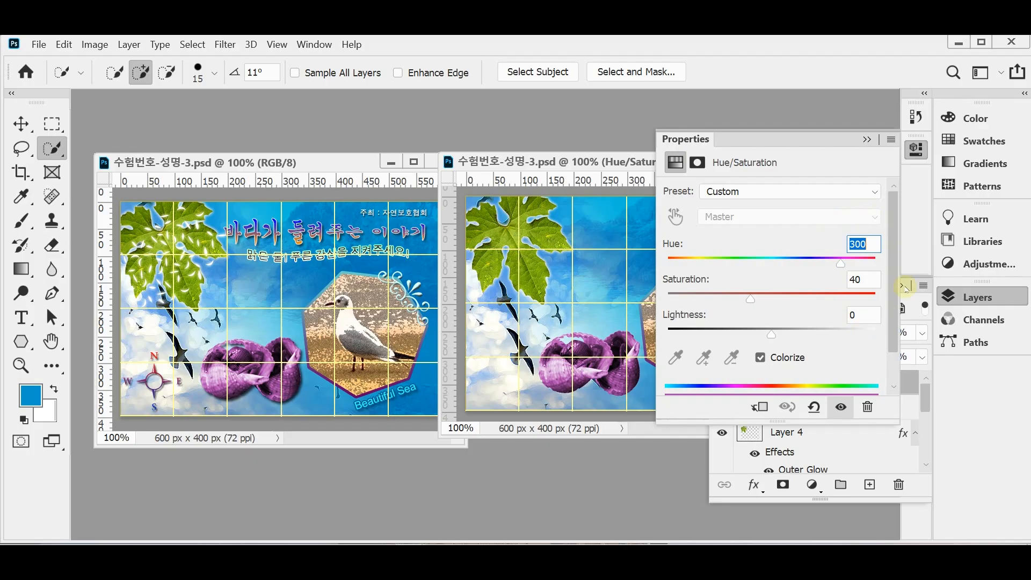
click(917, 149)
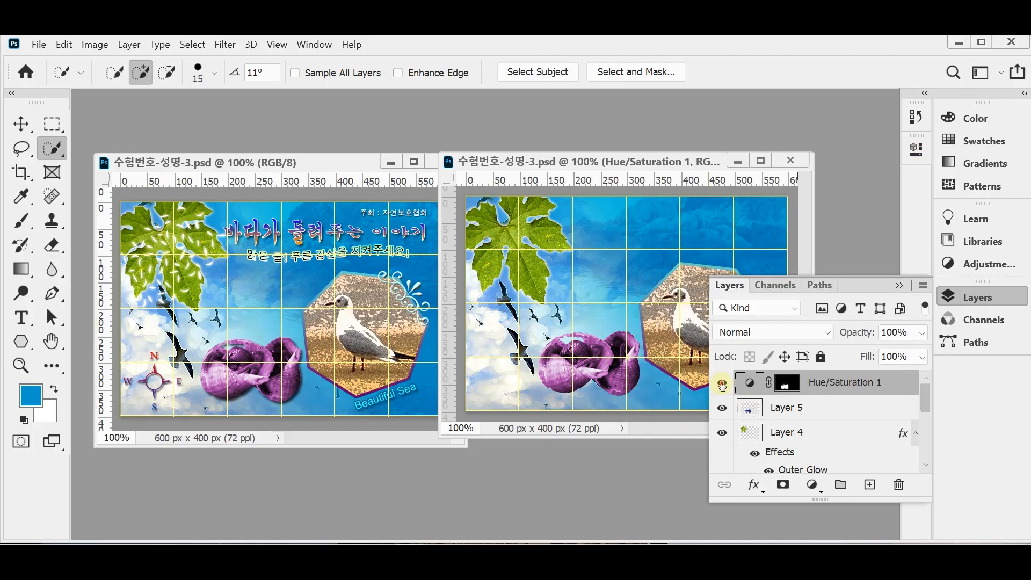
click(723, 384)
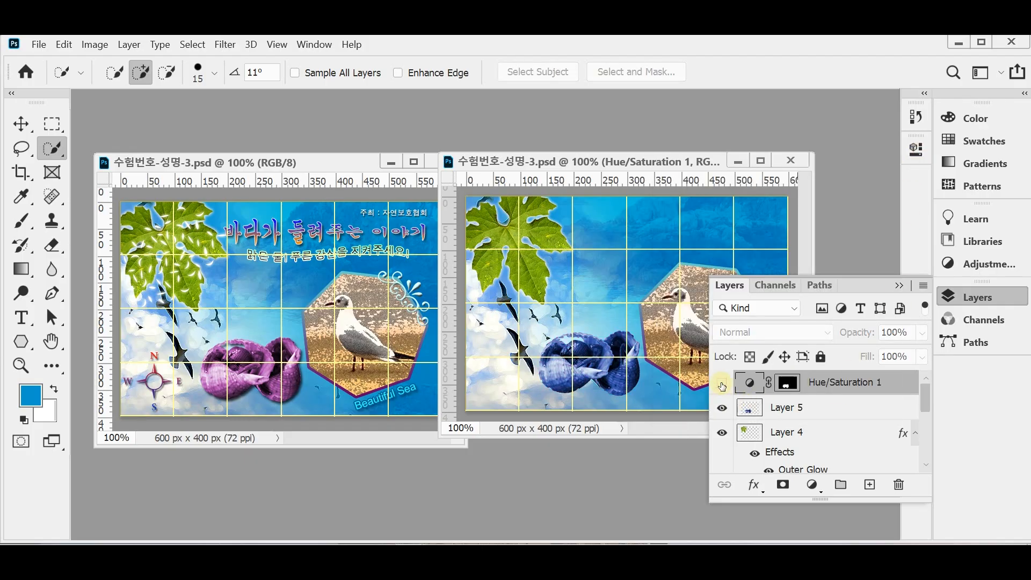
click(722, 385)
click(723, 384)
click(722, 384)
click(723, 385)
click(722, 385)
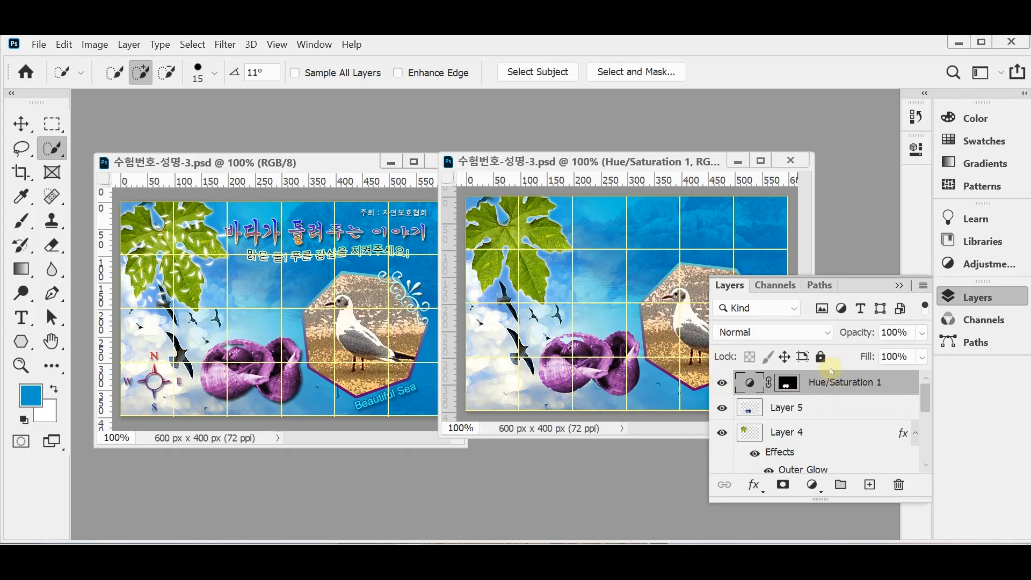
click(965, 302)
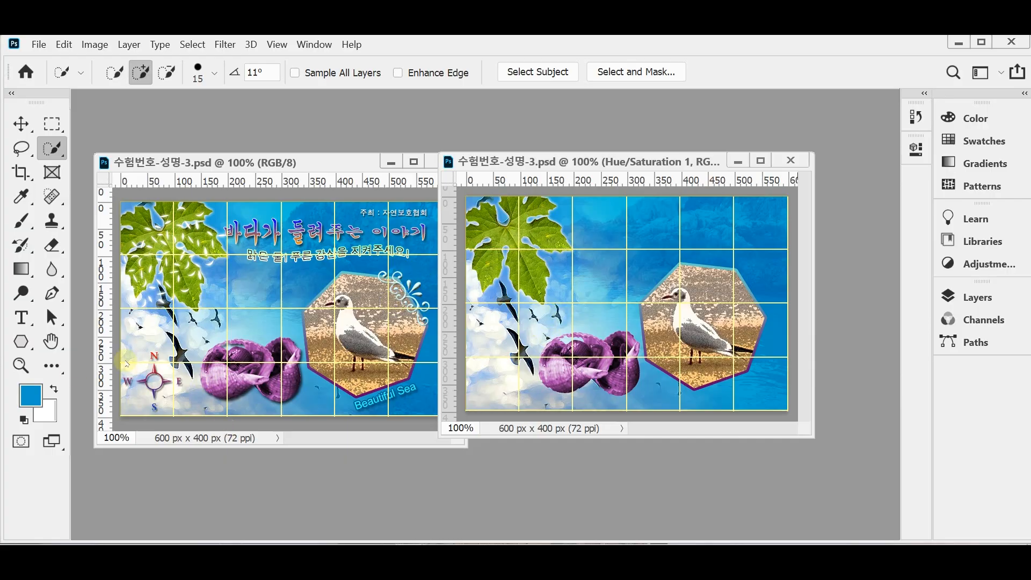
Step: Choose the compass for the Custom Shape tool from the Symbols group of All Legacy Default Shapes
click(20, 341)
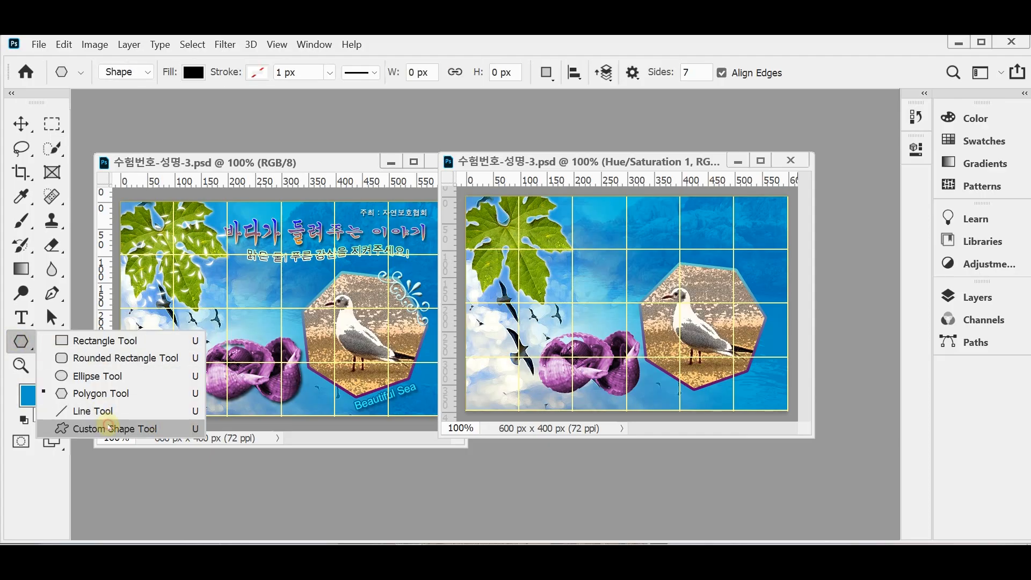
click(136, 433)
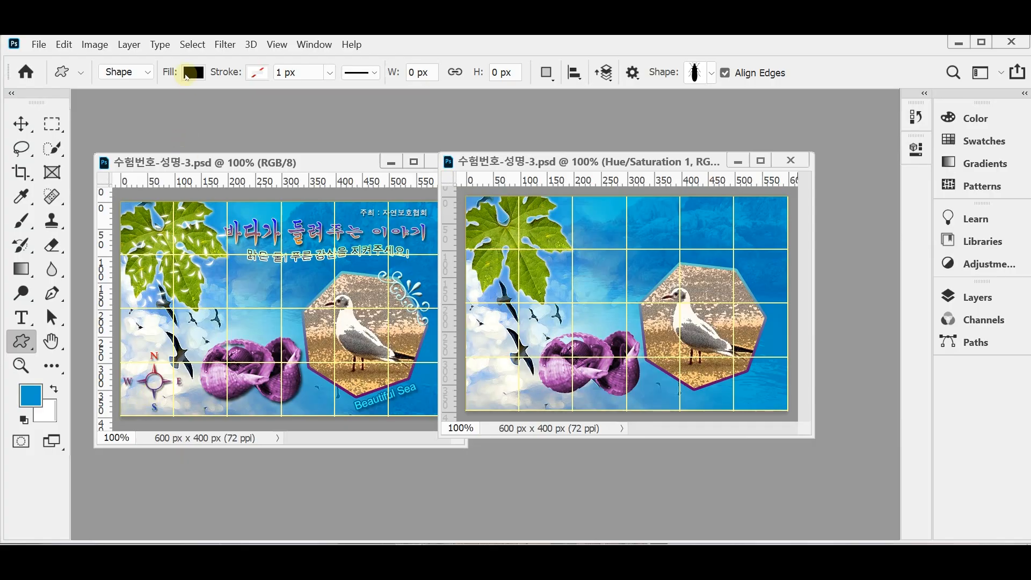
click(712, 73)
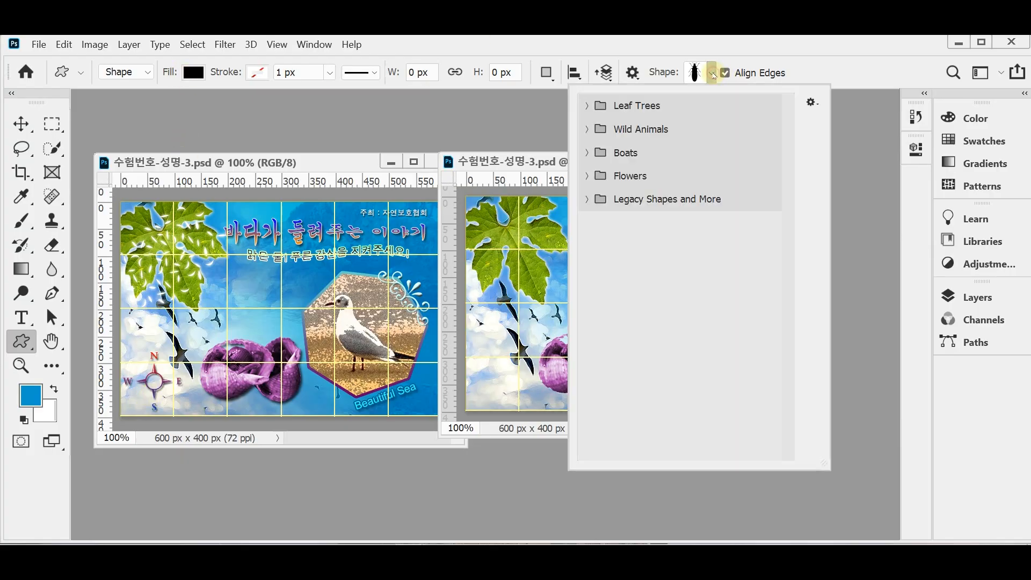
click(586, 199)
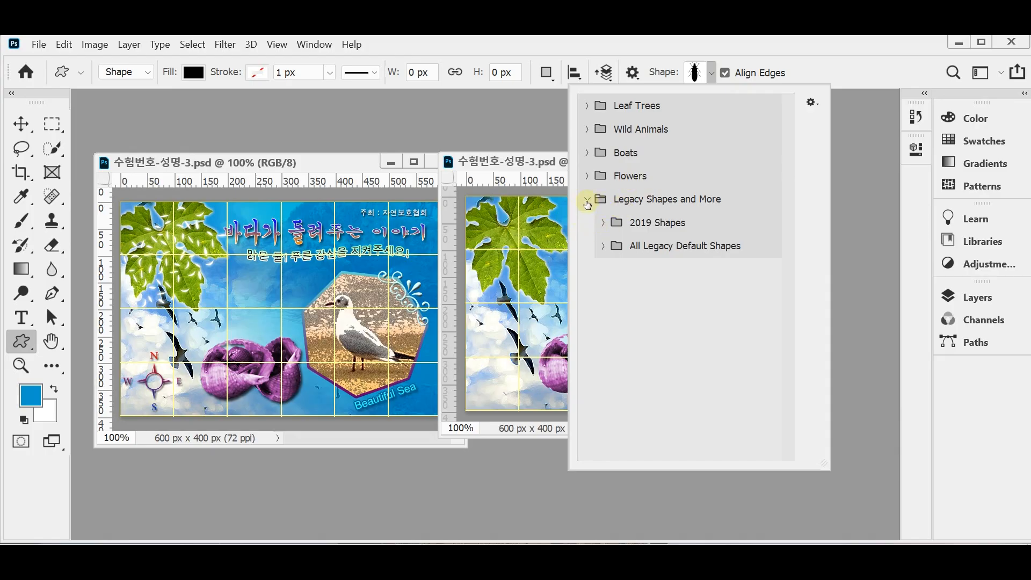
click(604, 247)
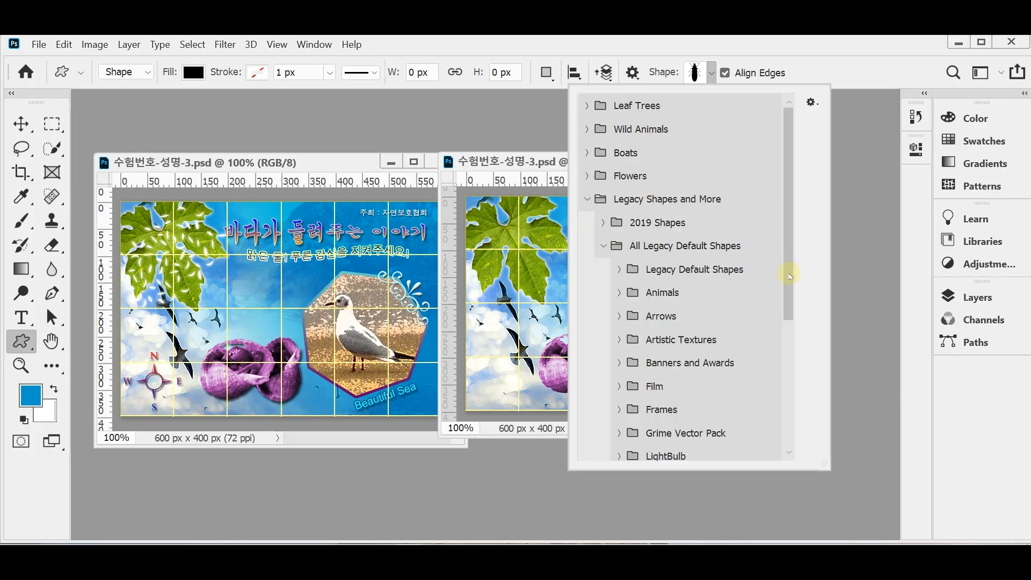
drag(789, 280, 789, 414)
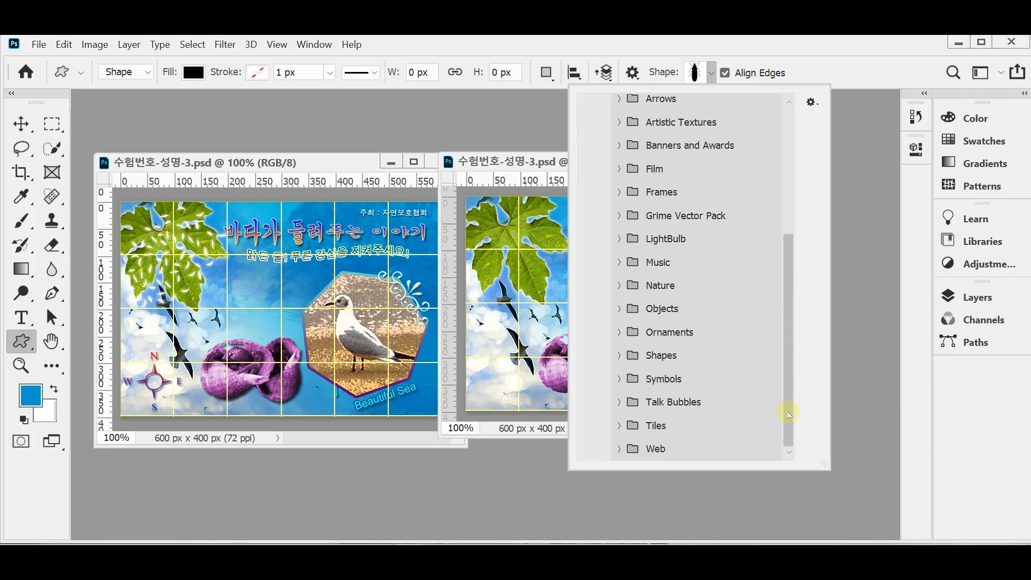
click(619, 379)
drag(793, 343, 802, 420)
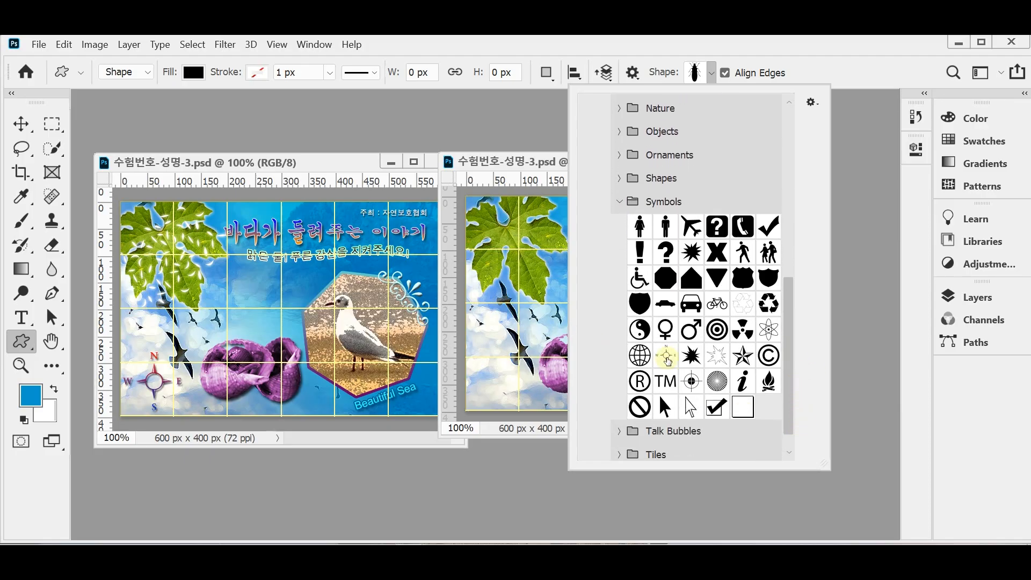
click(664, 358)
click(597, 51)
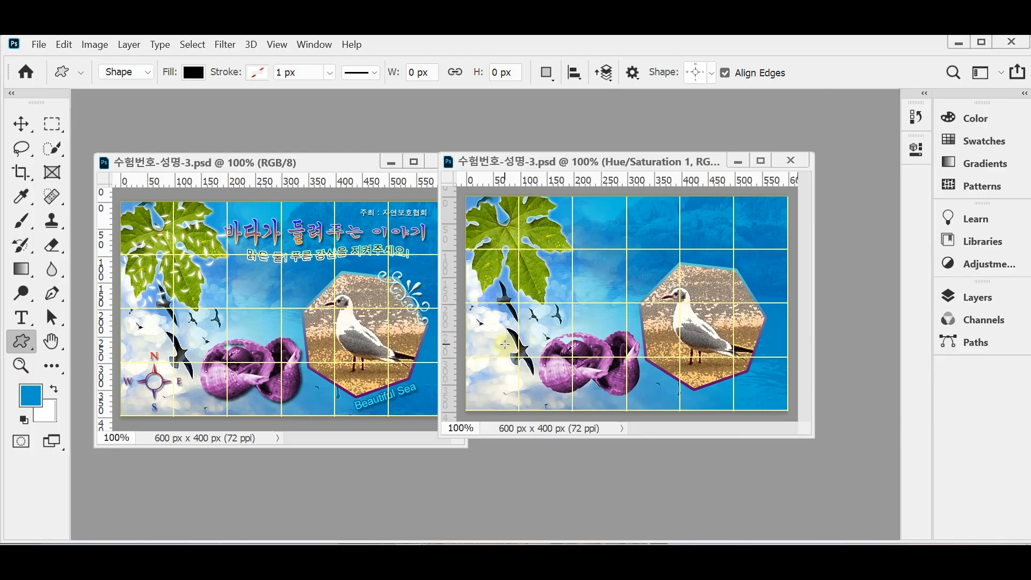
Step: Draw the compass about 114 by 113 px in the lower-left of the composition and position it left of the shells
drag(479, 354, 530, 411)
drag(535, 415, 539, 418)
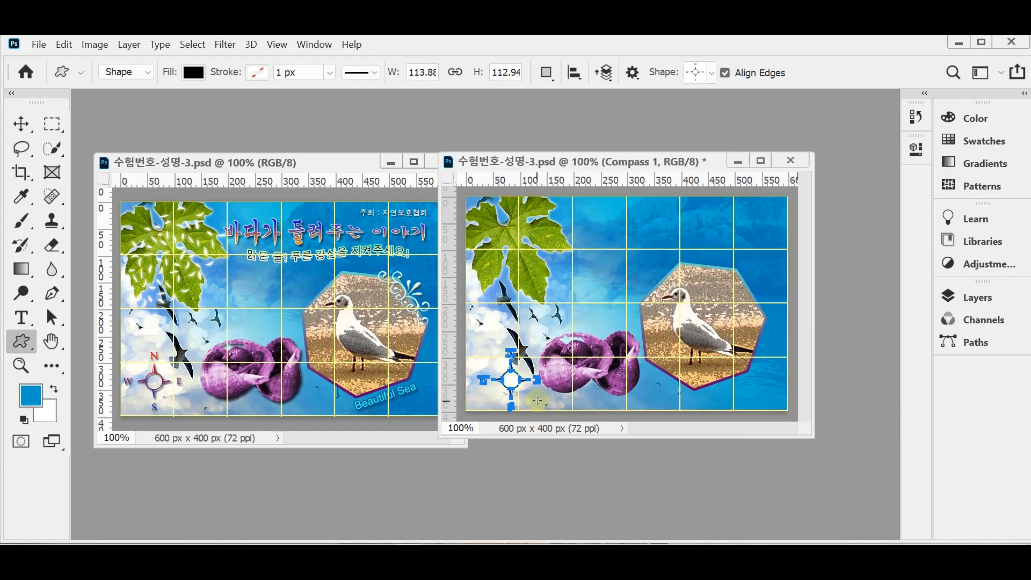
ctrl+click(518, 366)
drag(519, 366, 622, 275)
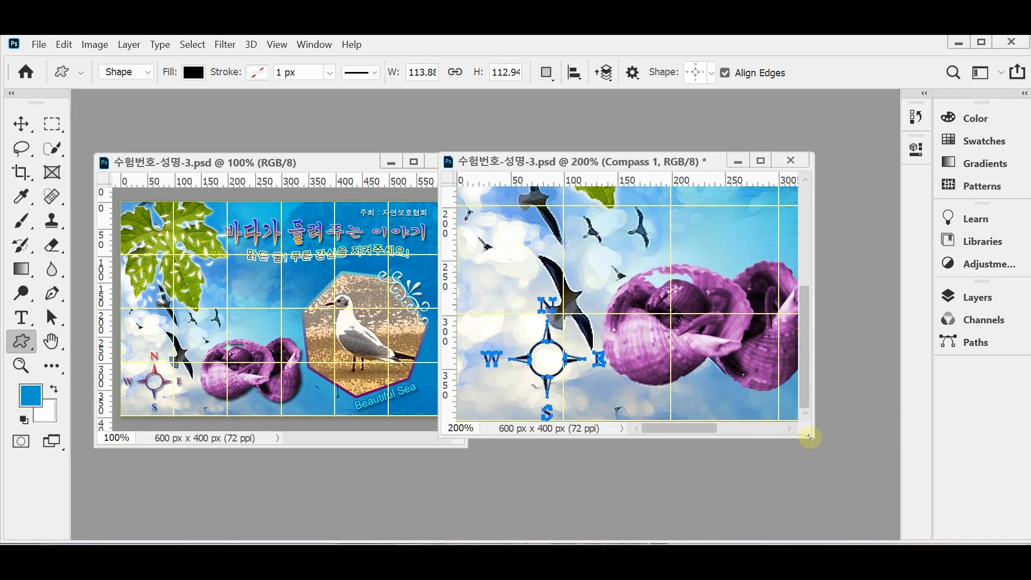
drag(814, 438, 851, 469)
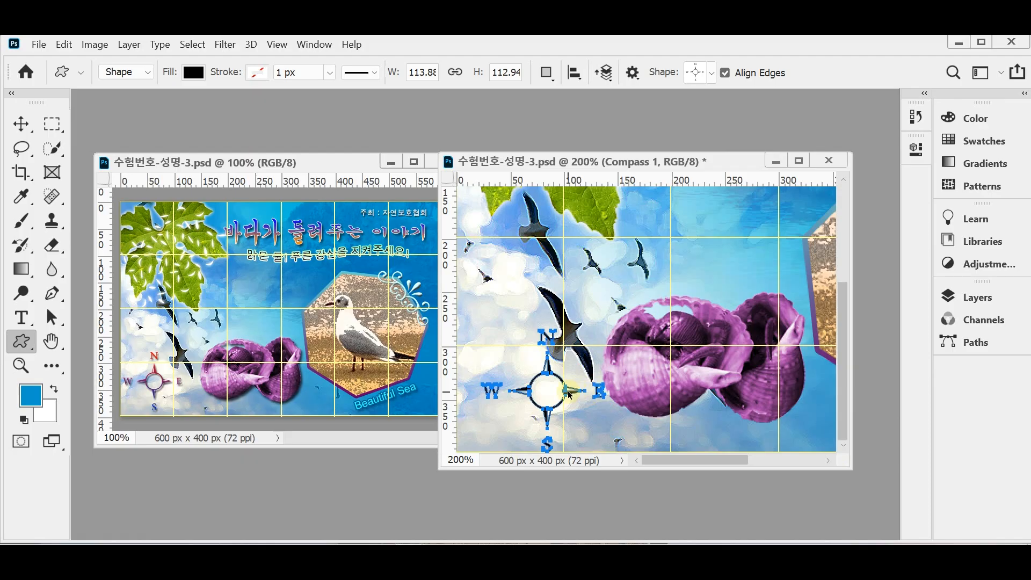
drag(567, 394, 553, 387)
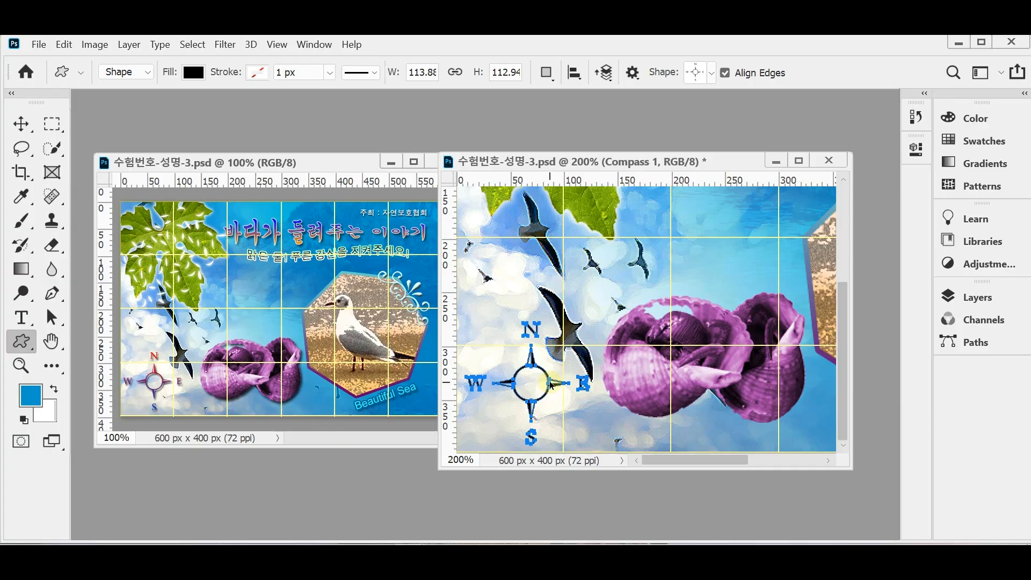
drag(551, 385, 548, 388)
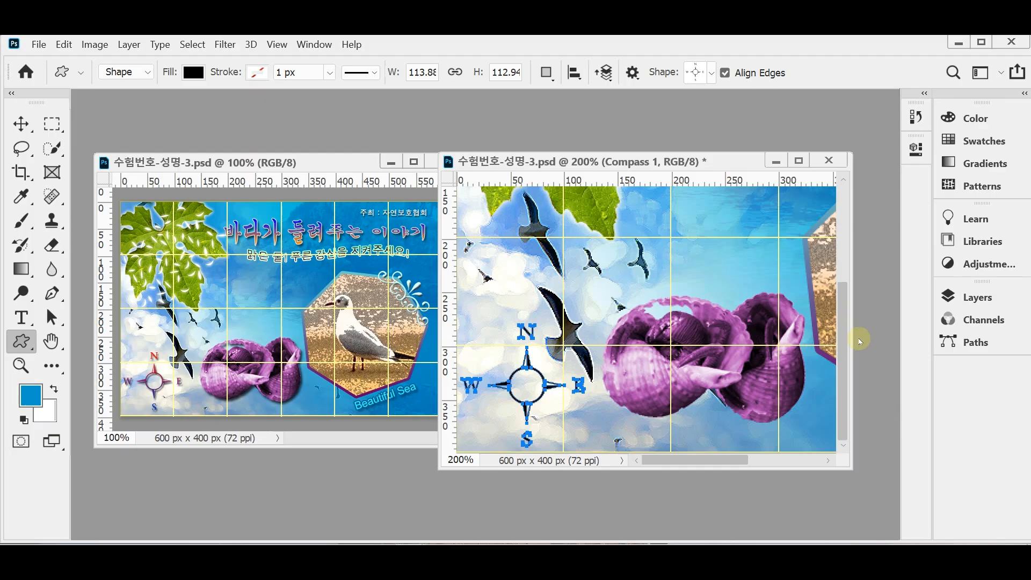
Step: Add a Gradient Overlay to the compass layer and set the gradient's starting color stop to #03c
click(988, 297)
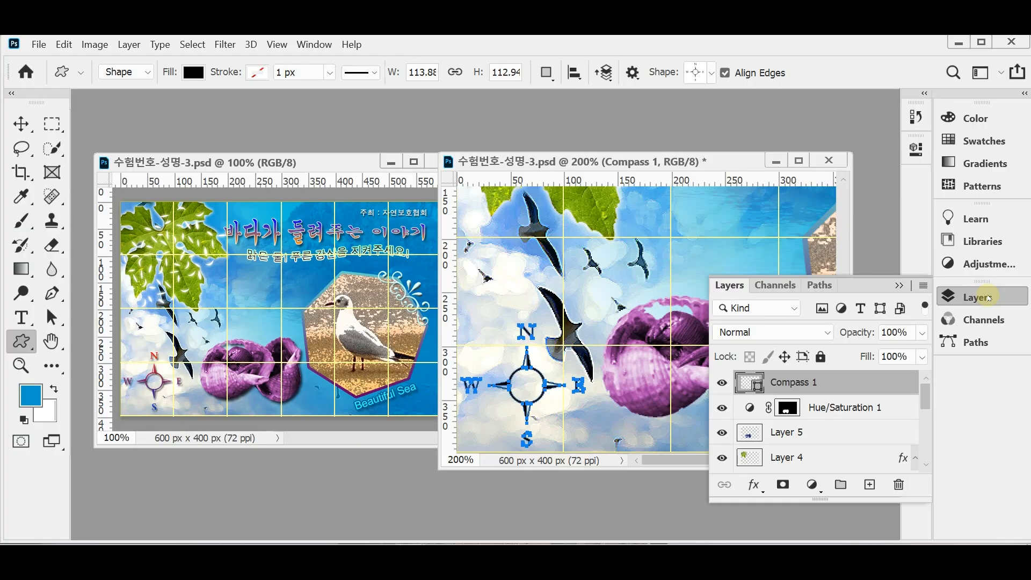
click(755, 486)
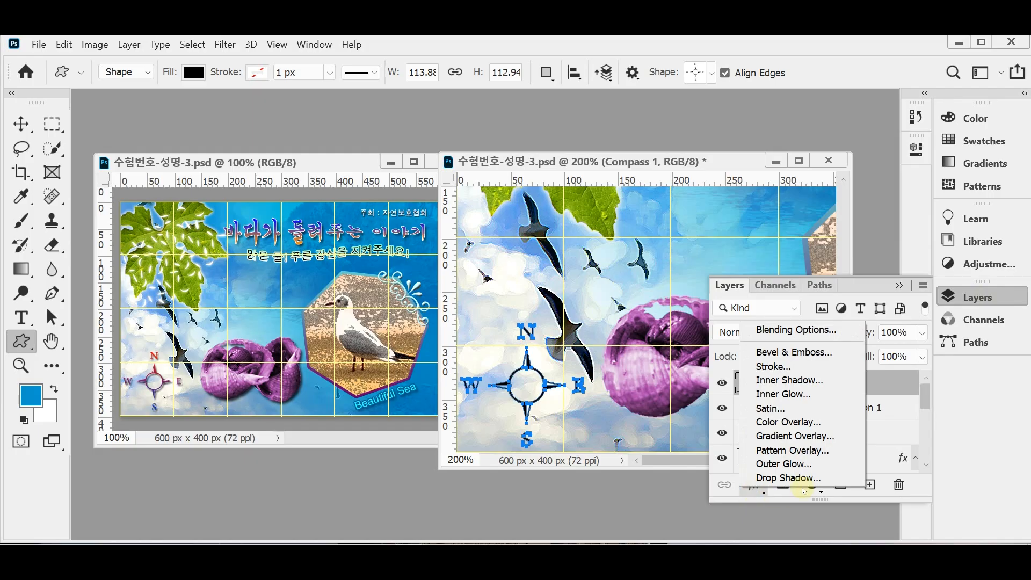
click(814, 435)
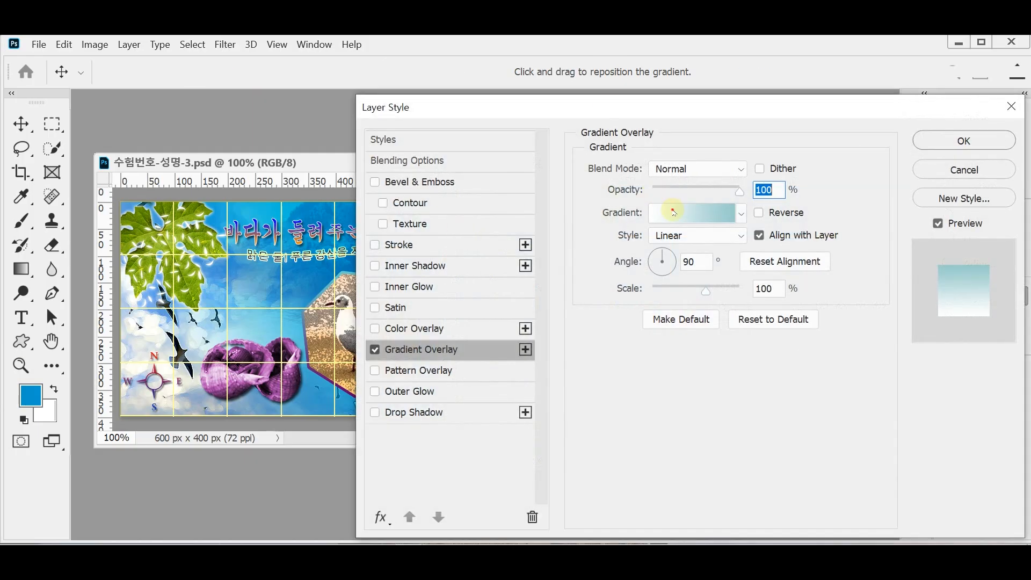
click(674, 213)
click(572, 400)
double_click(571, 401)
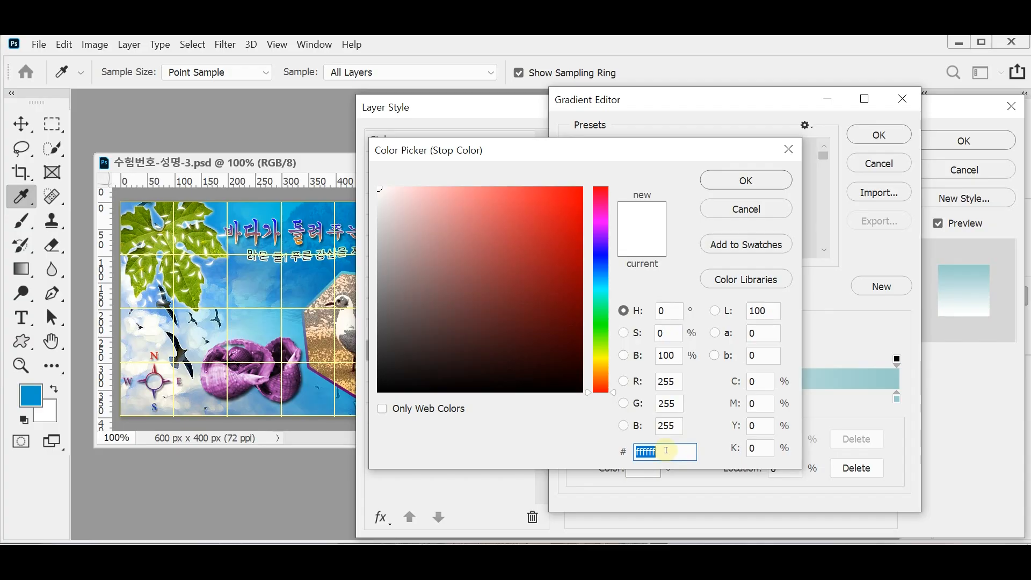
text(0)
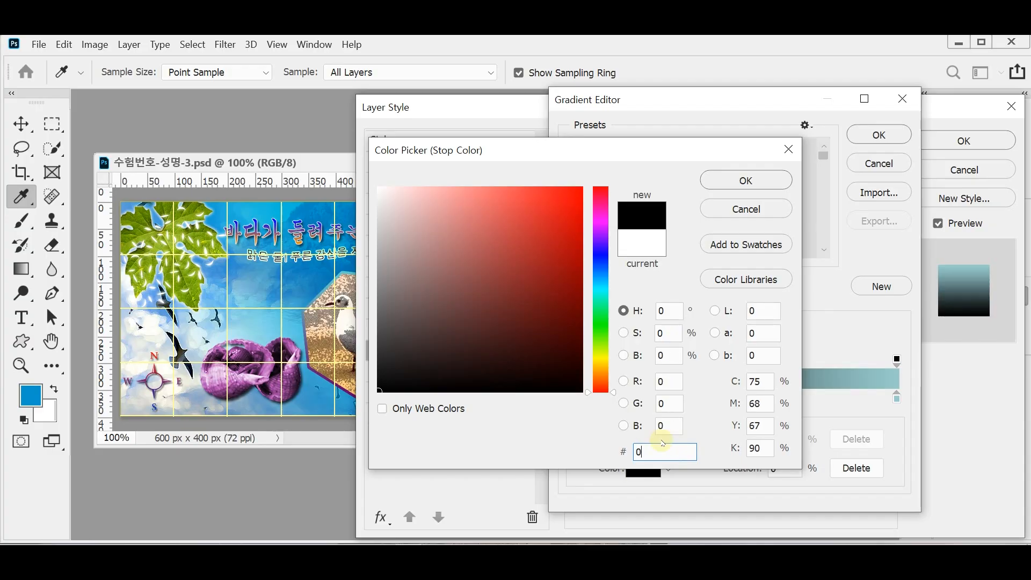
text(3c)
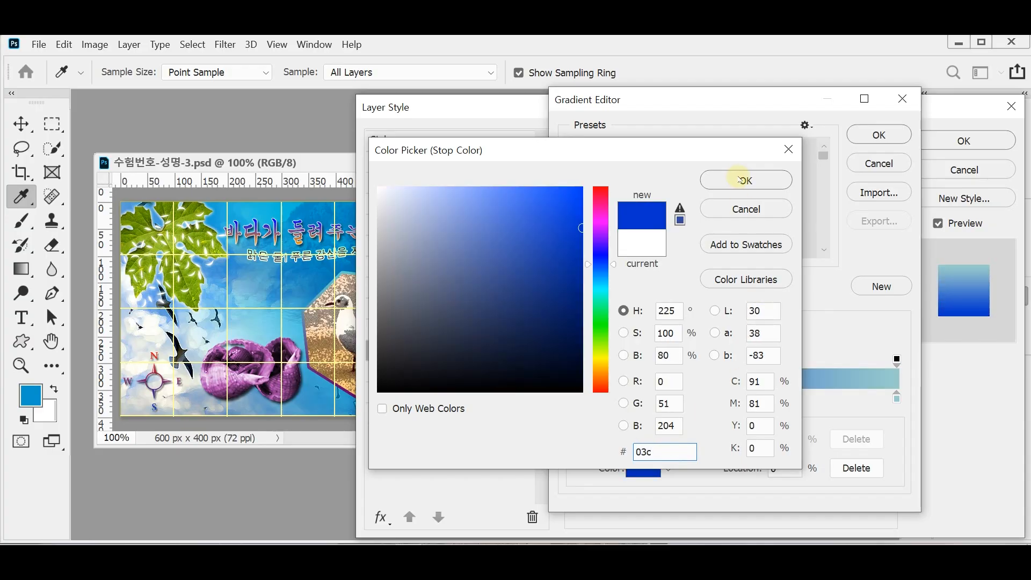
click(738, 177)
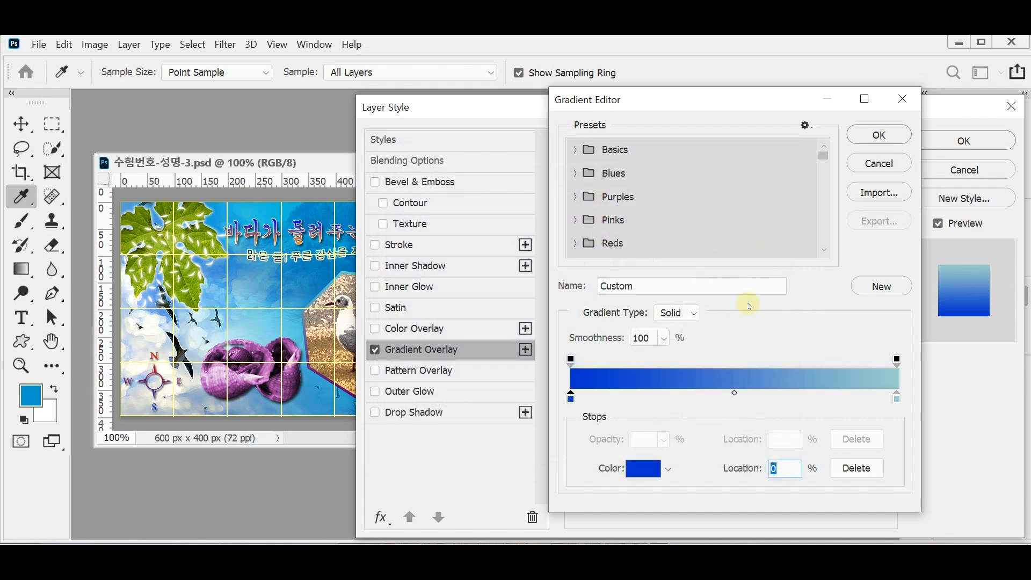
Step: Set the ending color stop of the compass gradient to #f00 and accept the gradient
click(897, 398)
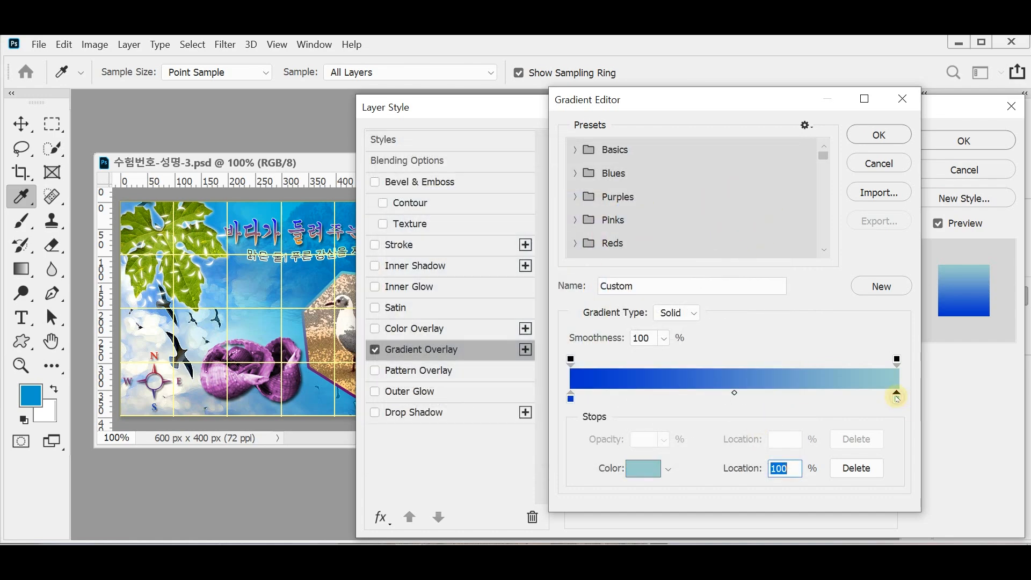
double_click(897, 397)
text(f)
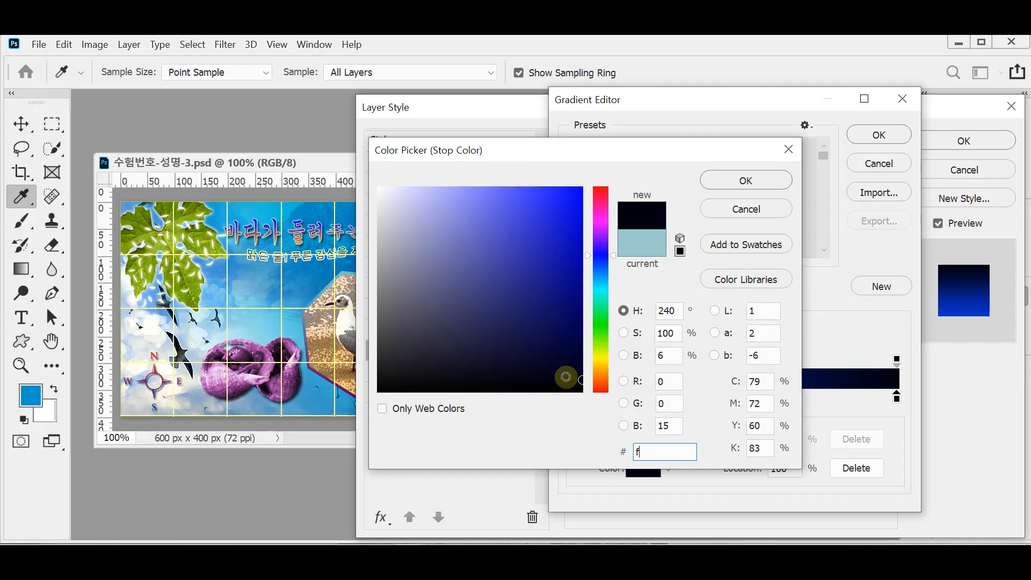
text(00)
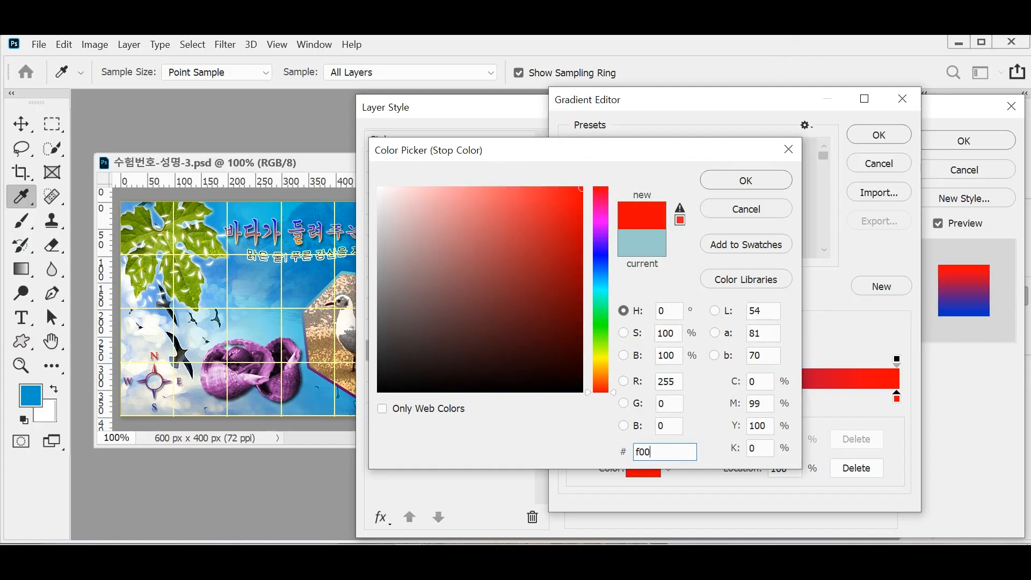
click(728, 179)
click(873, 138)
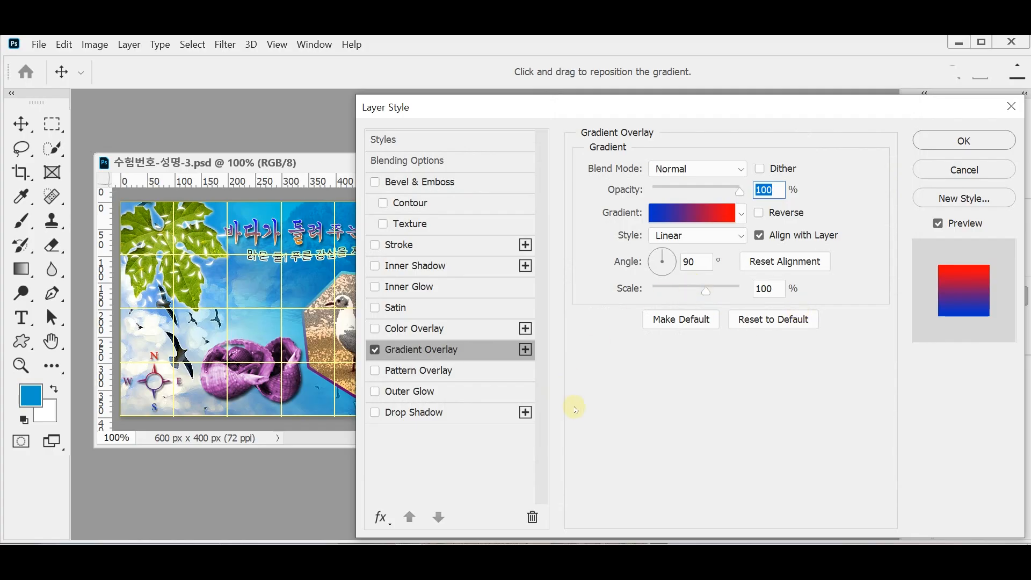
Step: Add a Drop Shadow to the compass layer with a 120° angle and a size of 0 px, and apply the layer style
click(431, 419)
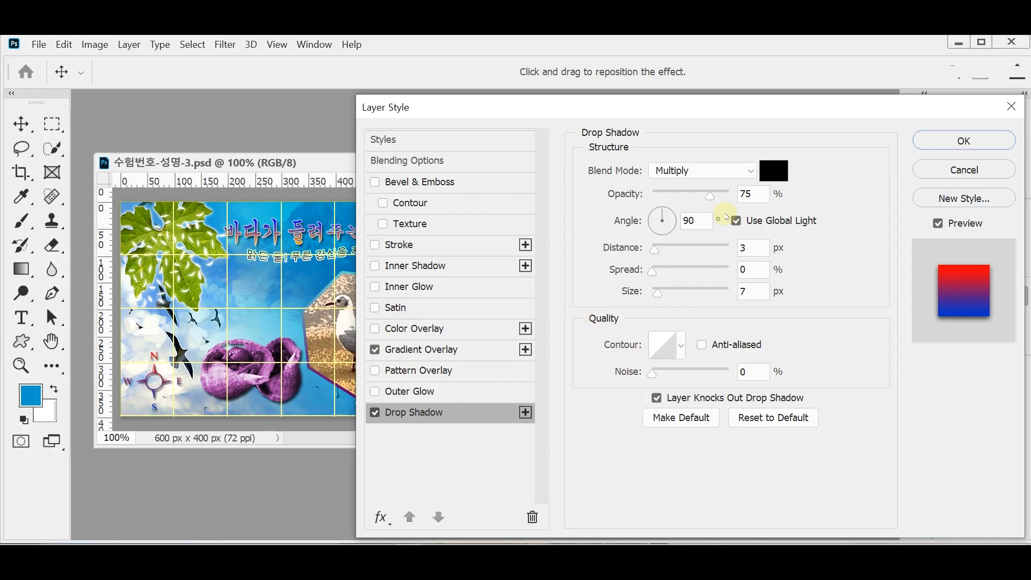
double_click(700, 225)
text(120)
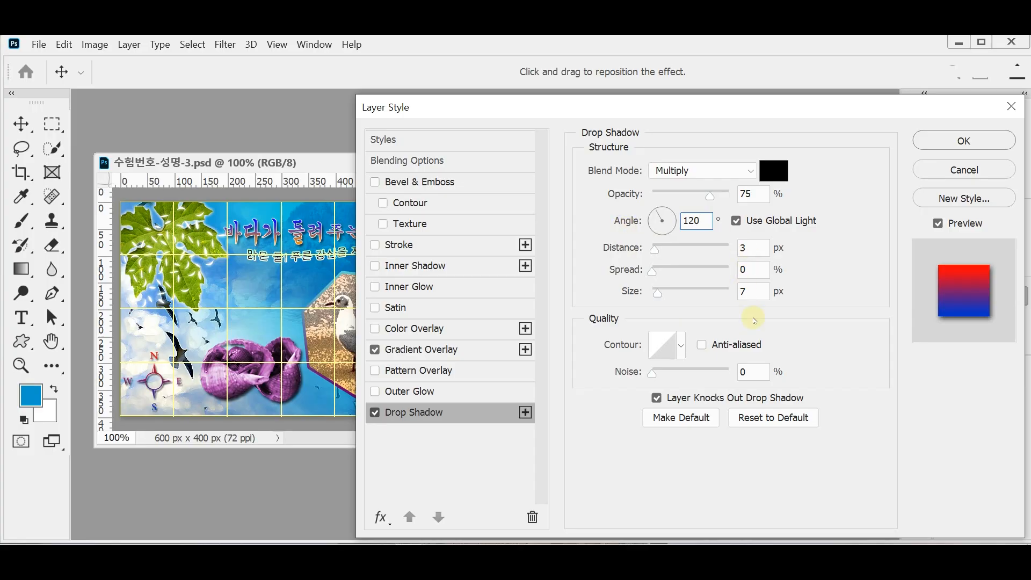
double_click(744, 291)
text(0)
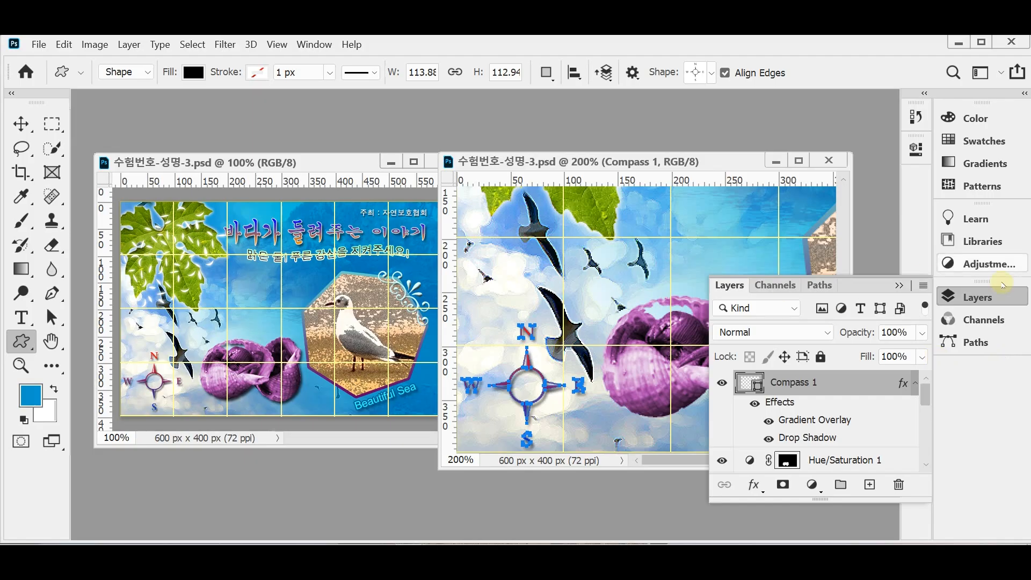
click(944, 297)
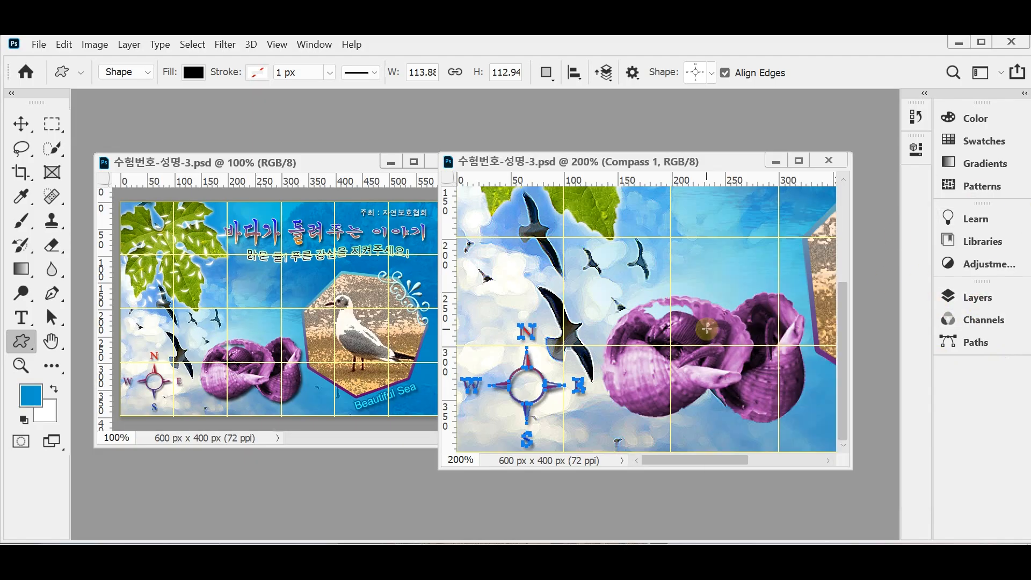
Step: Choose Ornament 5 from the Ornaments group as the Custom Shape tool's shape
drag(785, 376, 722, 393)
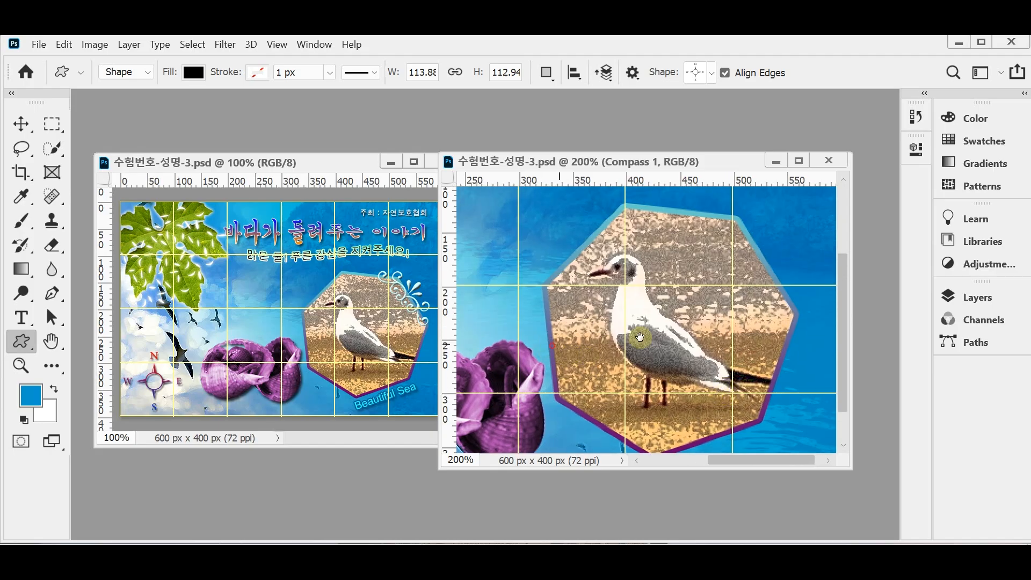
drag(639, 336, 786, 303)
drag(519, 347, 631, 313)
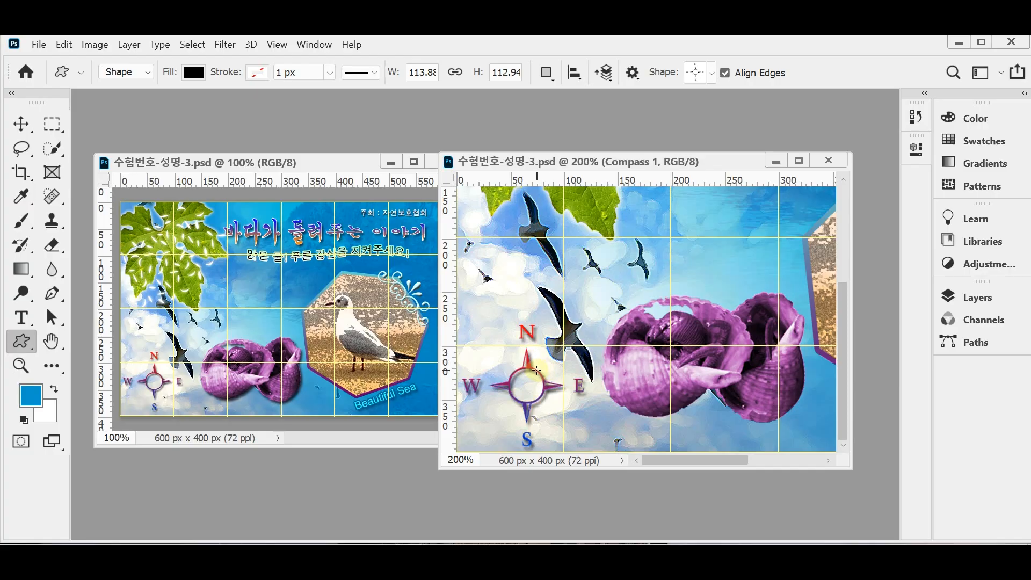
drag(711, 354, 659, 325)
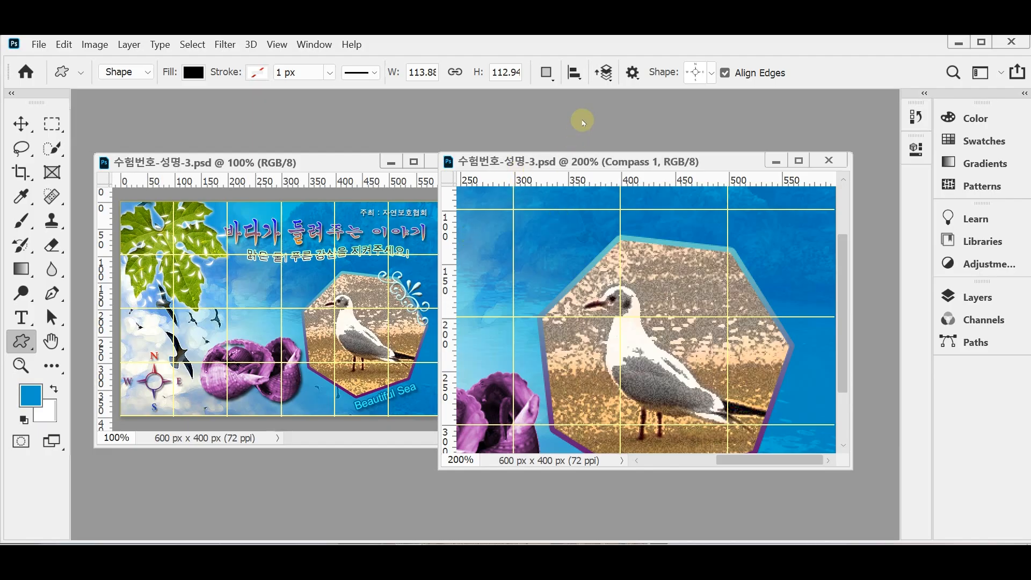
click(711, 74)
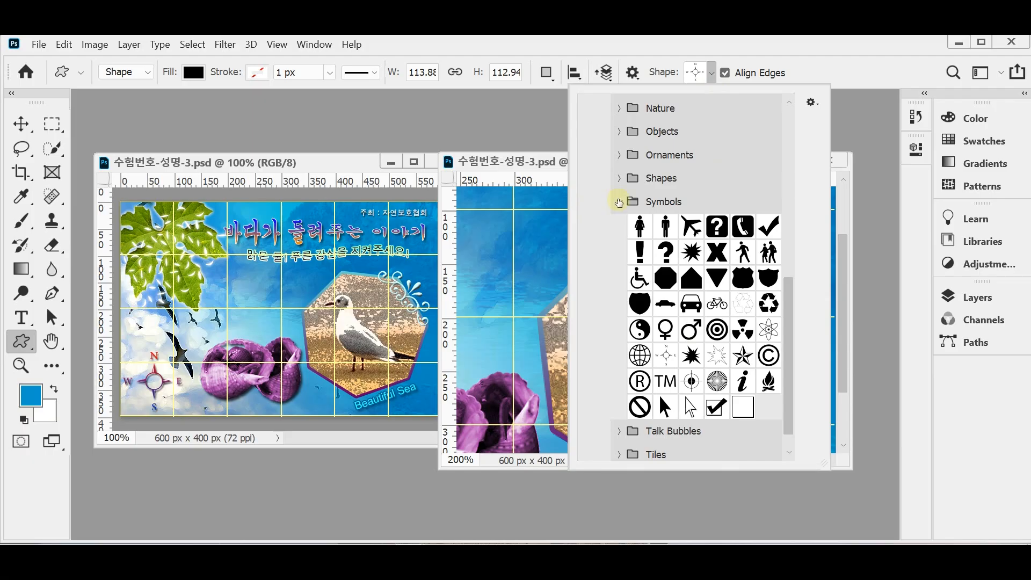
click(619, 202)
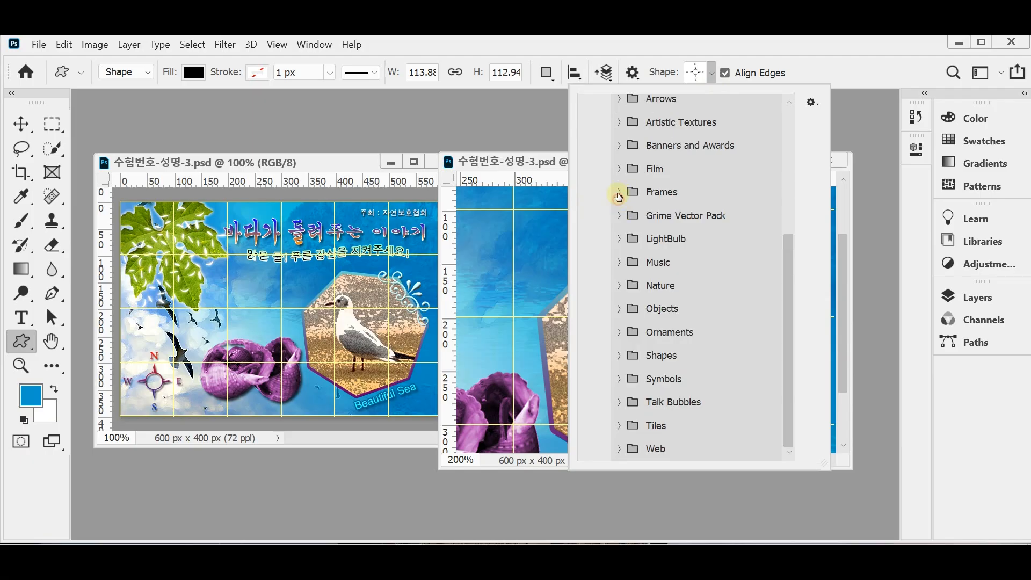
click(619, 333)
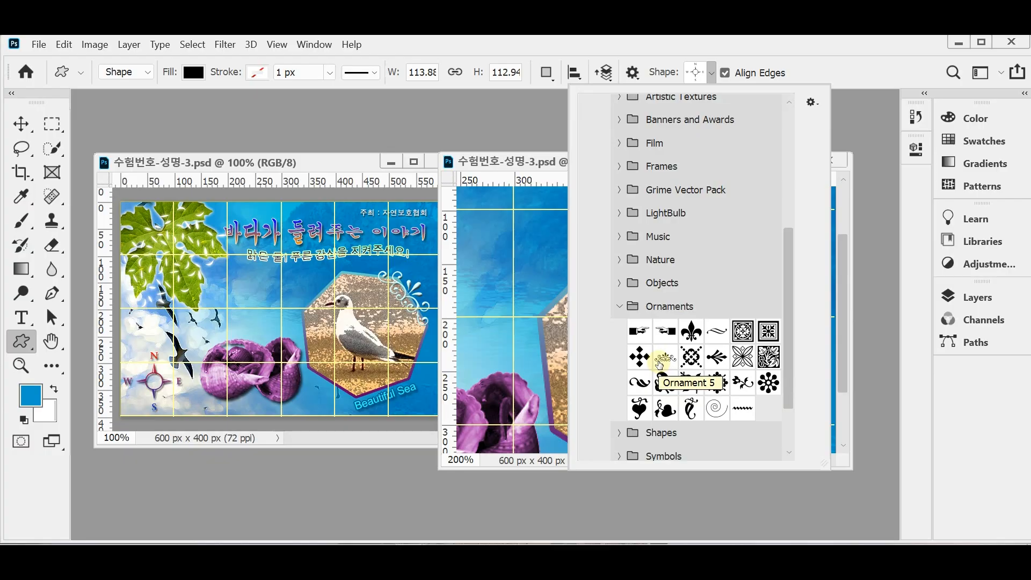
click(660, 363)
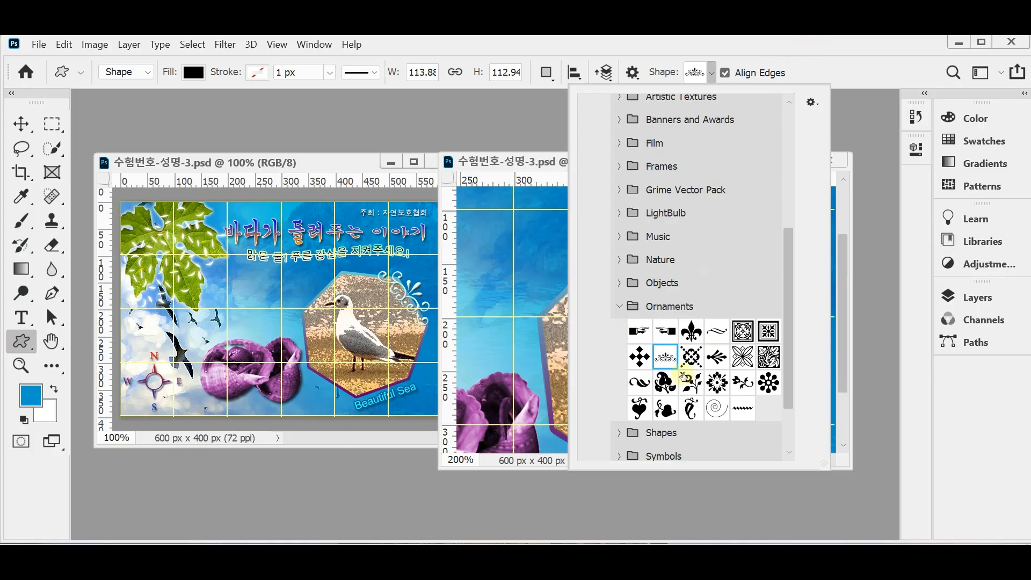
click(801, 50)
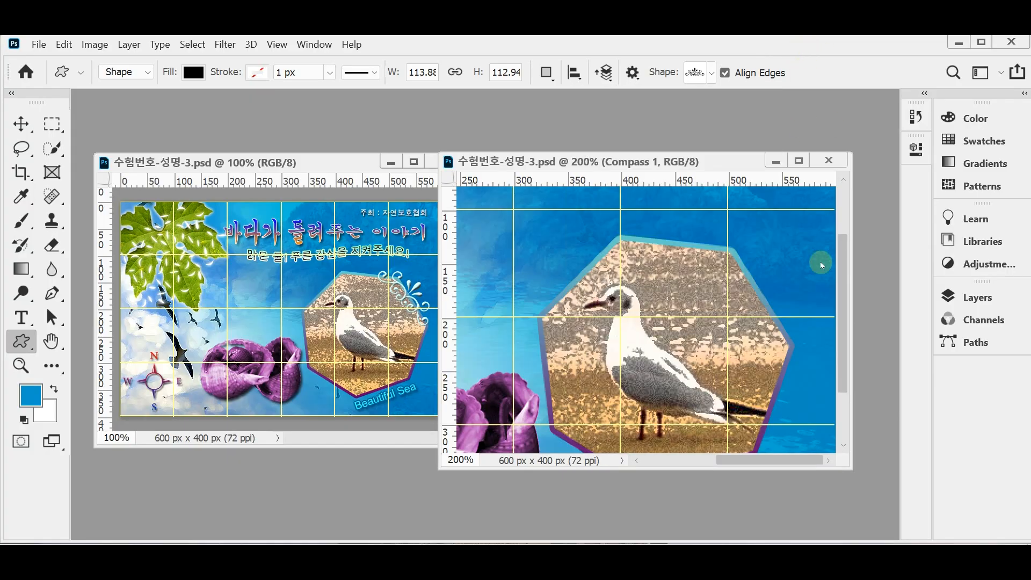
Step: Draw the ornament about 141 by 57 px over the upper-right edge of the seagull heptagon and fill it with #cff
drag(670, 300, 606, 306)
drag(666, 243, 789, 339)
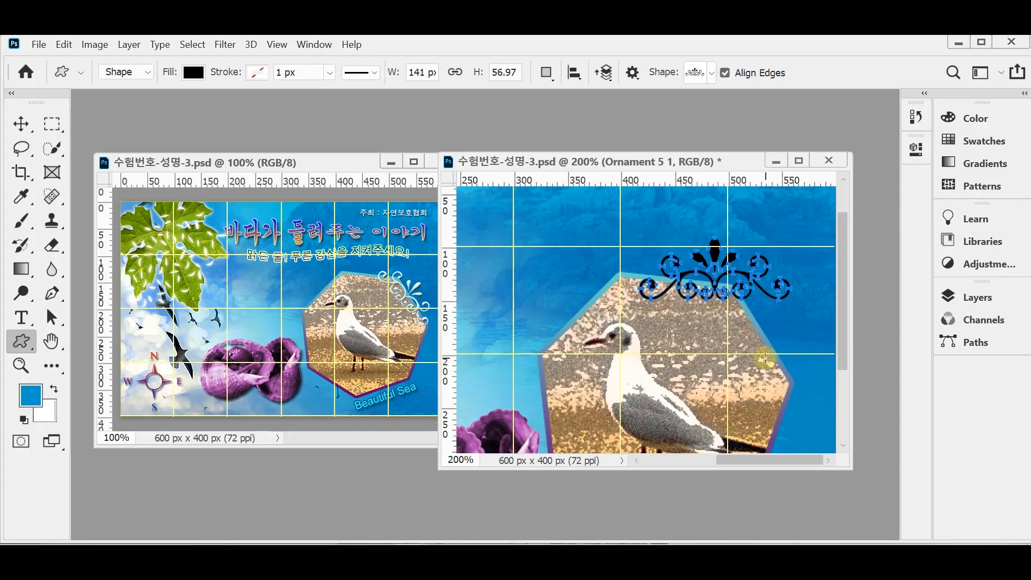
click(976, 298)
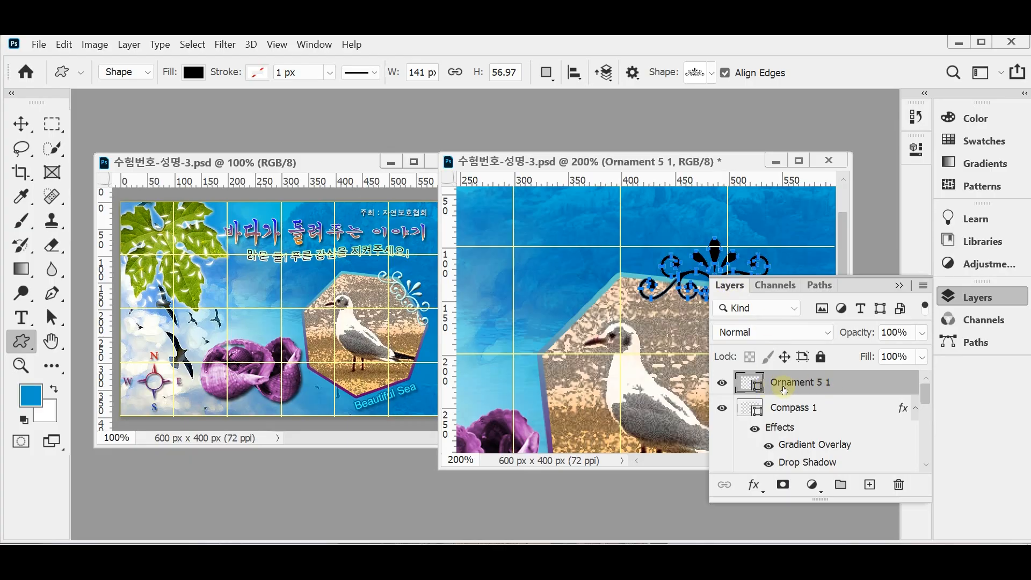
double_click(753, 387)
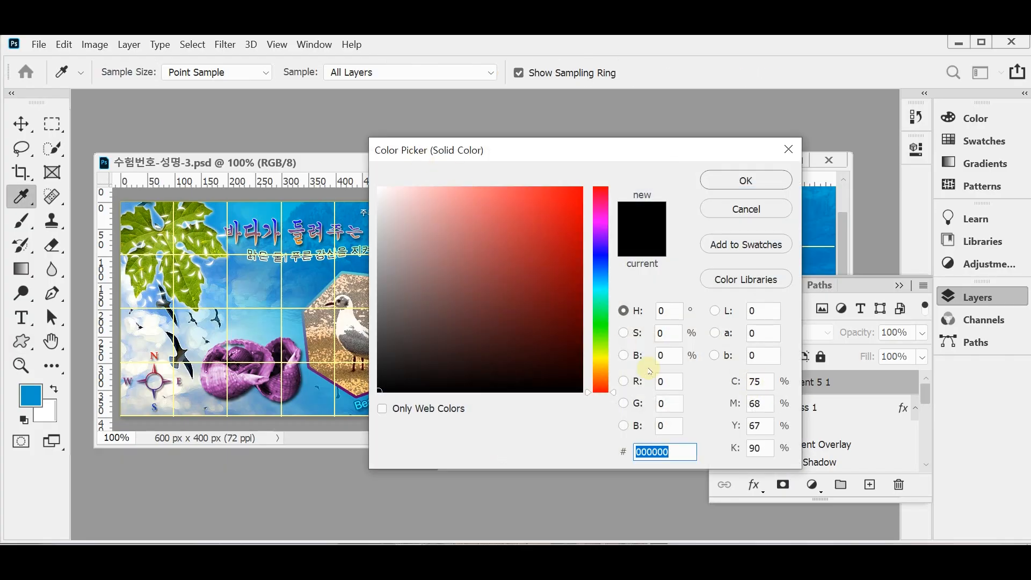
text(cff)
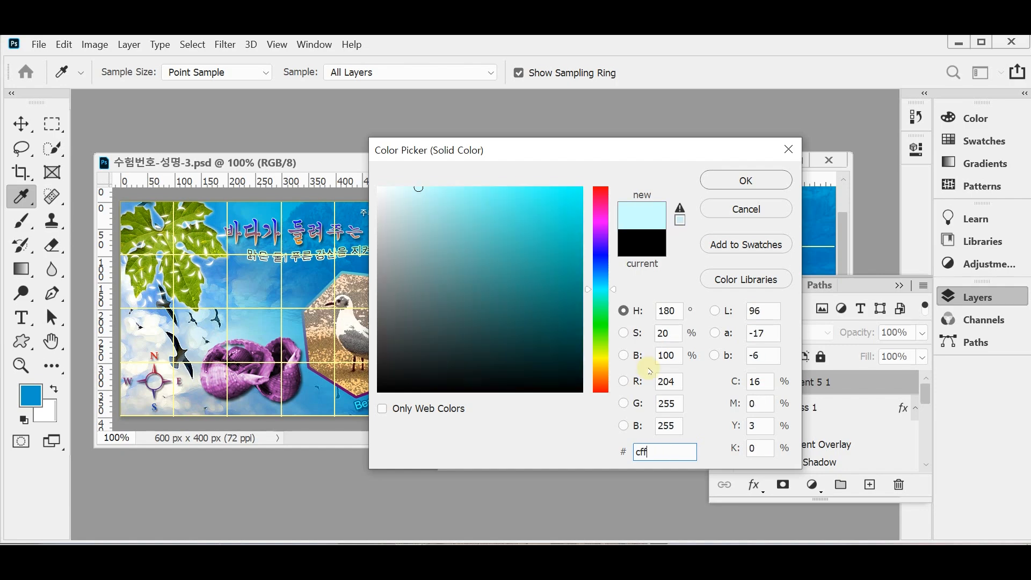
key(Return)
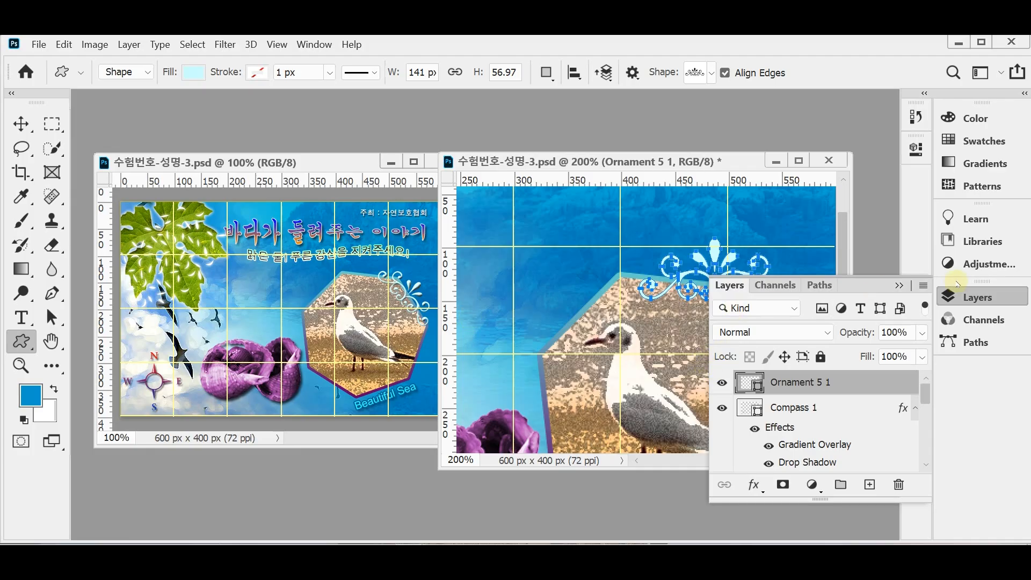
click(975, 297)
Step: Rotate the ornament about 48° clockwise and move it along the heptagon's upper-right corner
key(ctrl+minus)
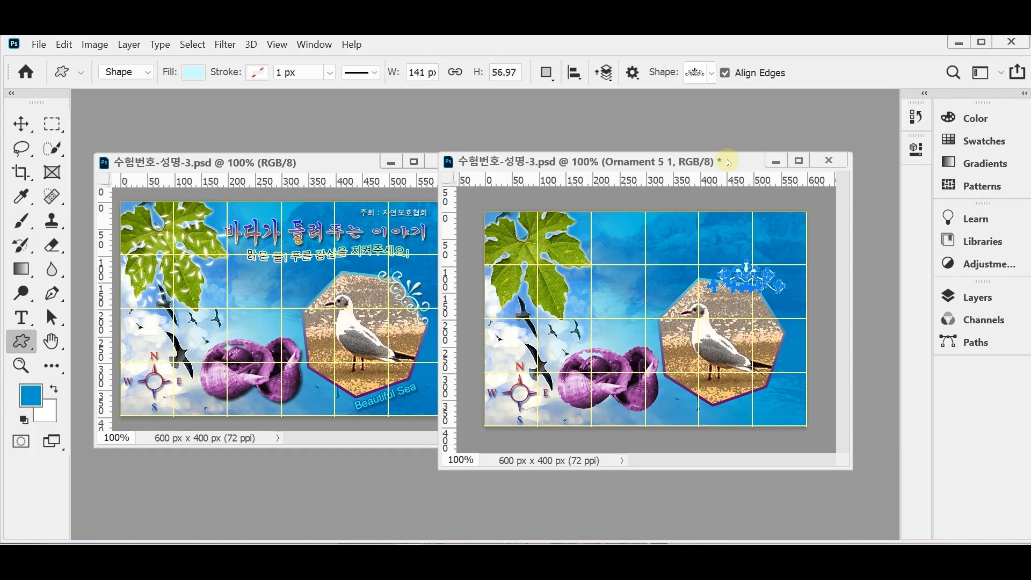
key(ctrl+t)
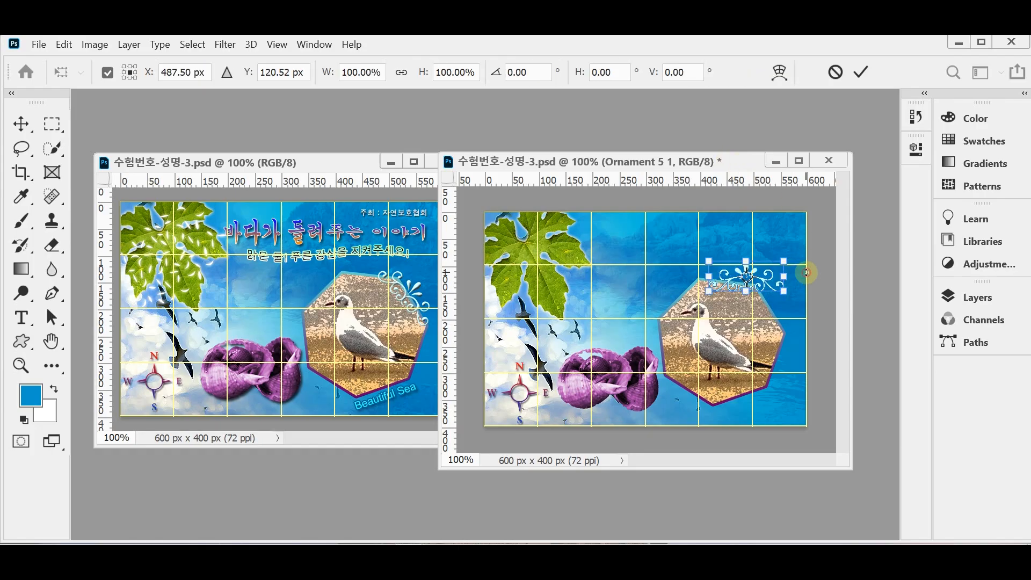
drag(814, 270, 796, 309)
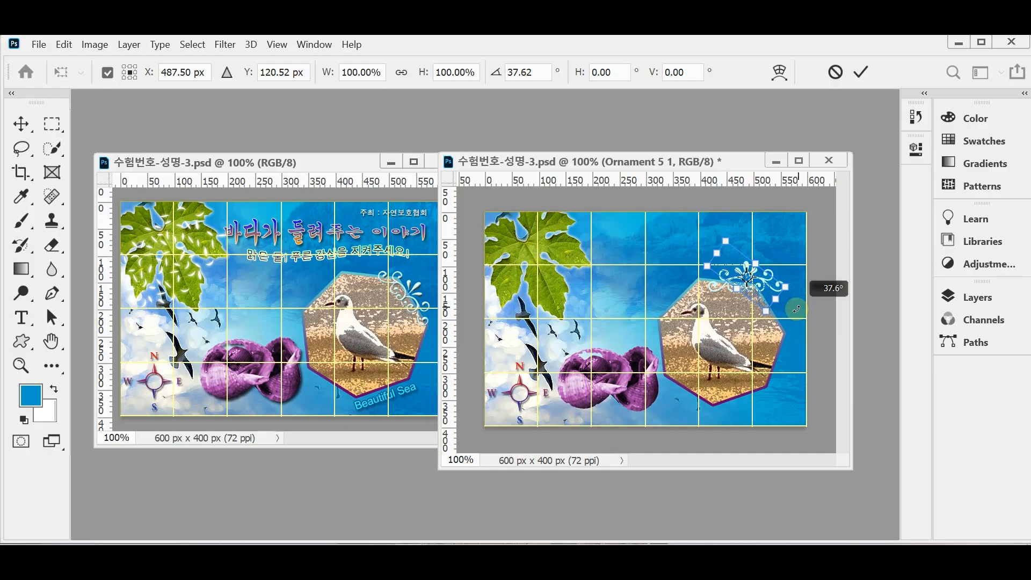
drag(796, 309, 792, 310)
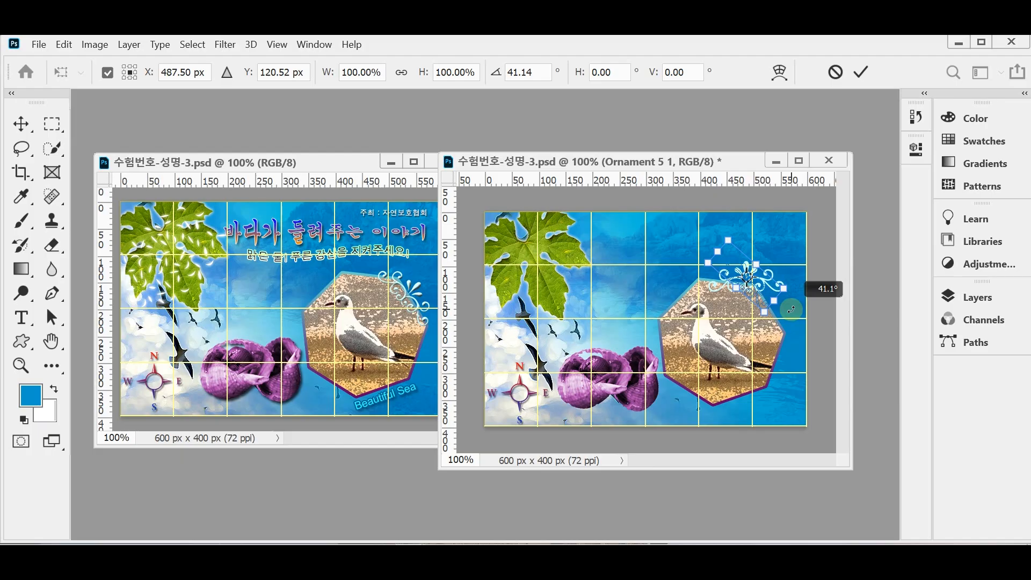
drag(792, 310, 789, 312)
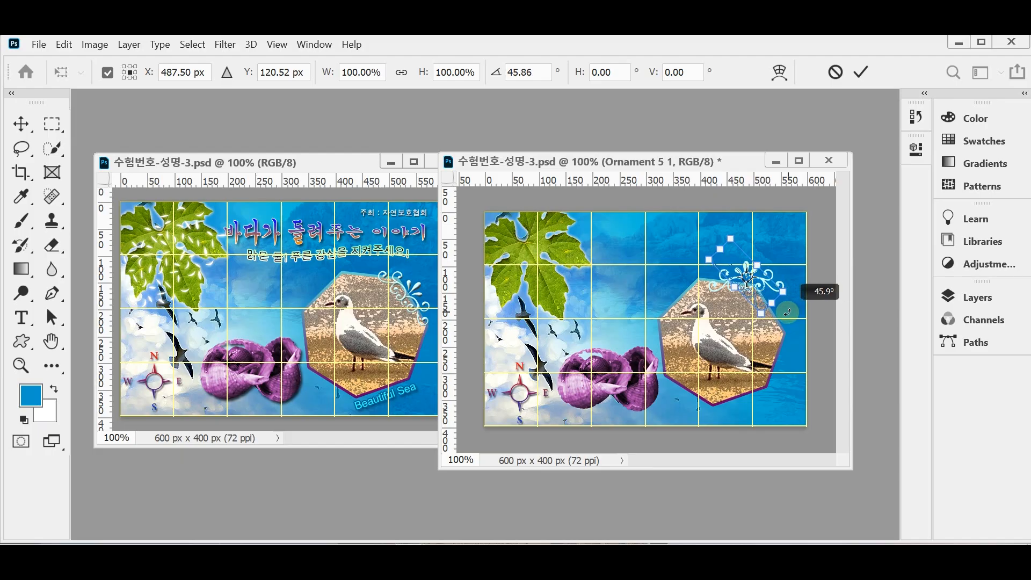
mouse_move(788, 312)
mouse_down()
mouse_move(785, 293)
mouse_move(787, 312)
mouse_up()
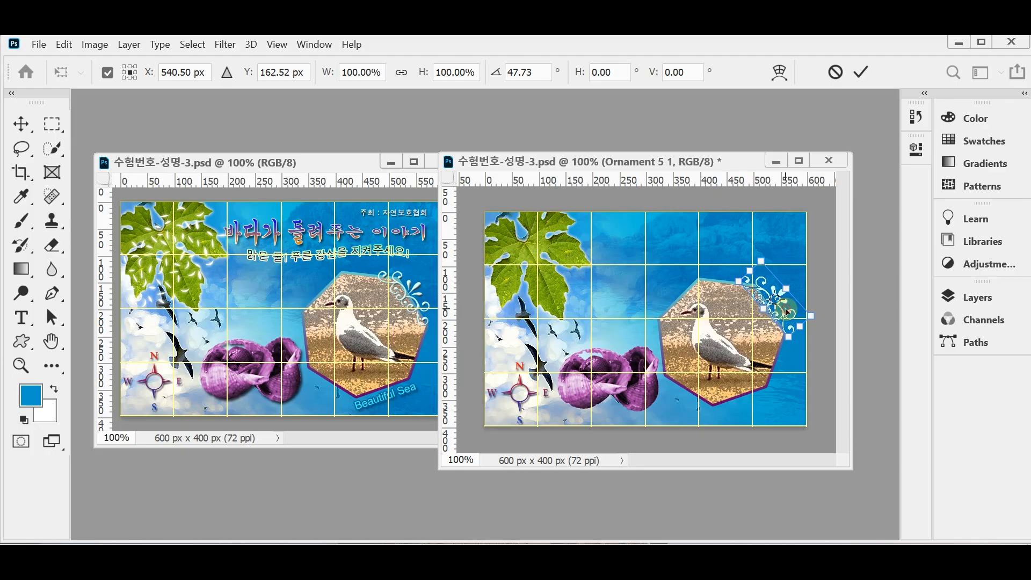
key(u)
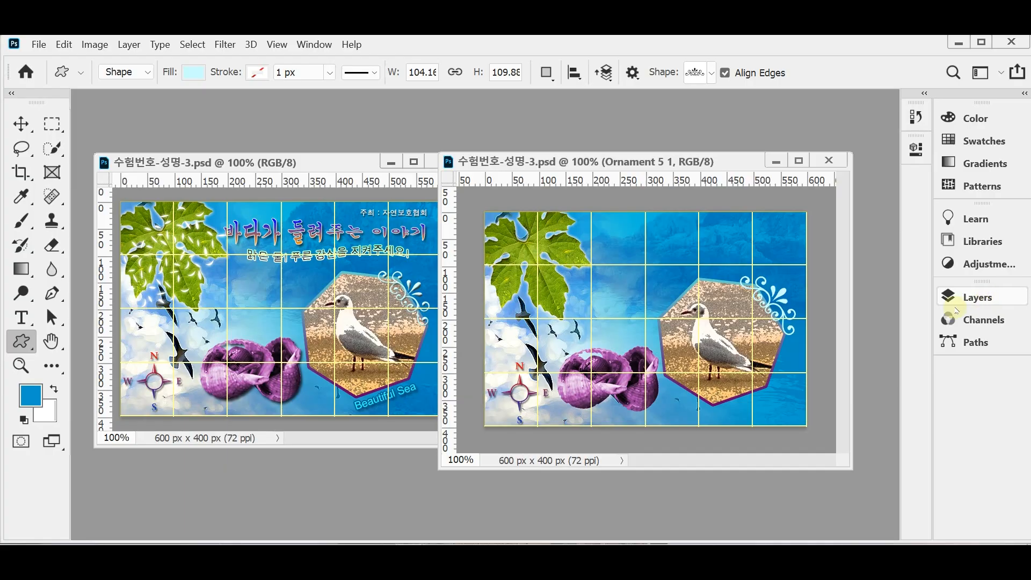
Step: Add a Bevel & Emboss effect with a size of 5 px to the ornament layer and apply the layer style
scroll(728, 325, up, 1)
drag(757, 328, 719, 336)
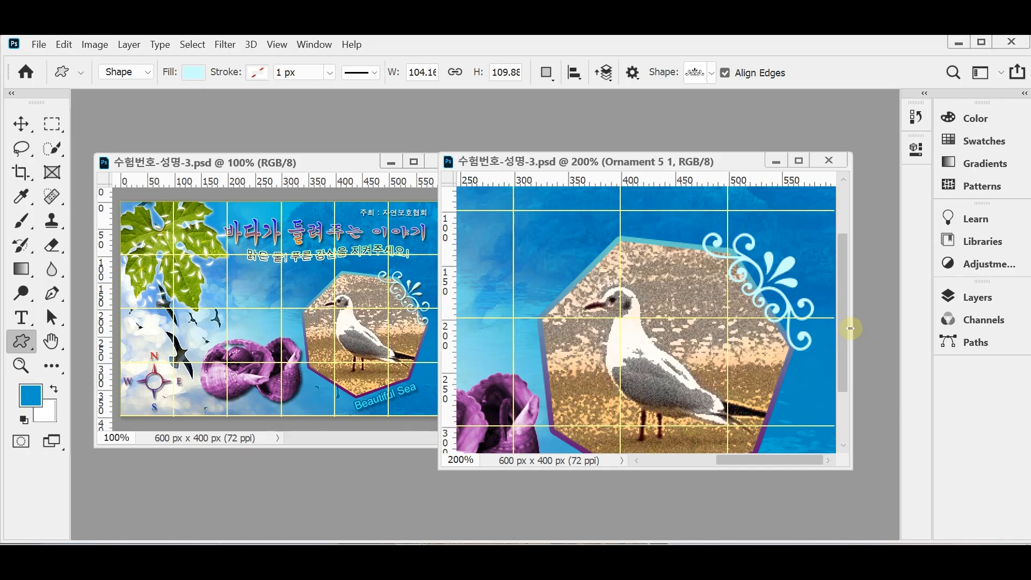
click(963, 297)
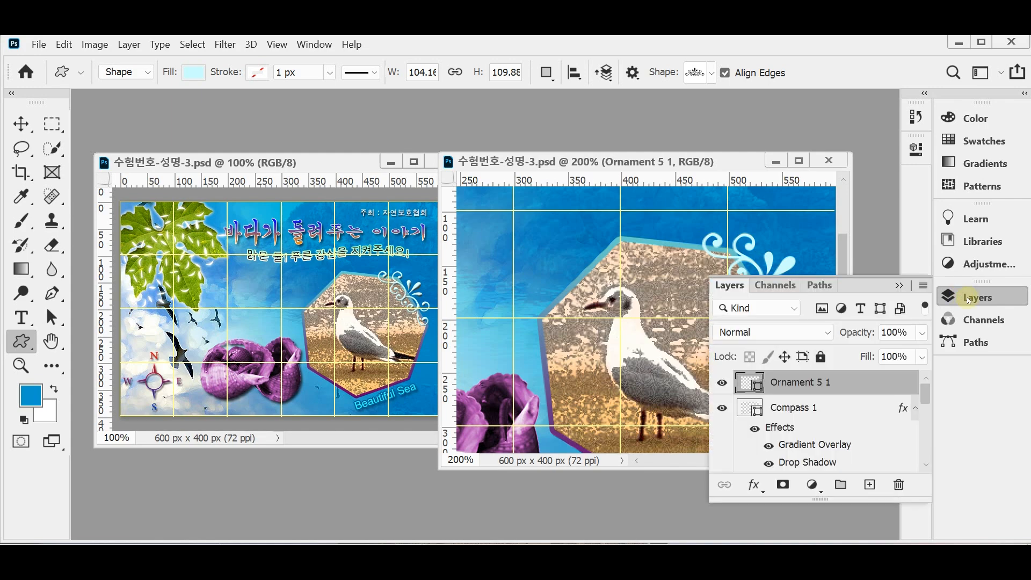
click(755, 486)
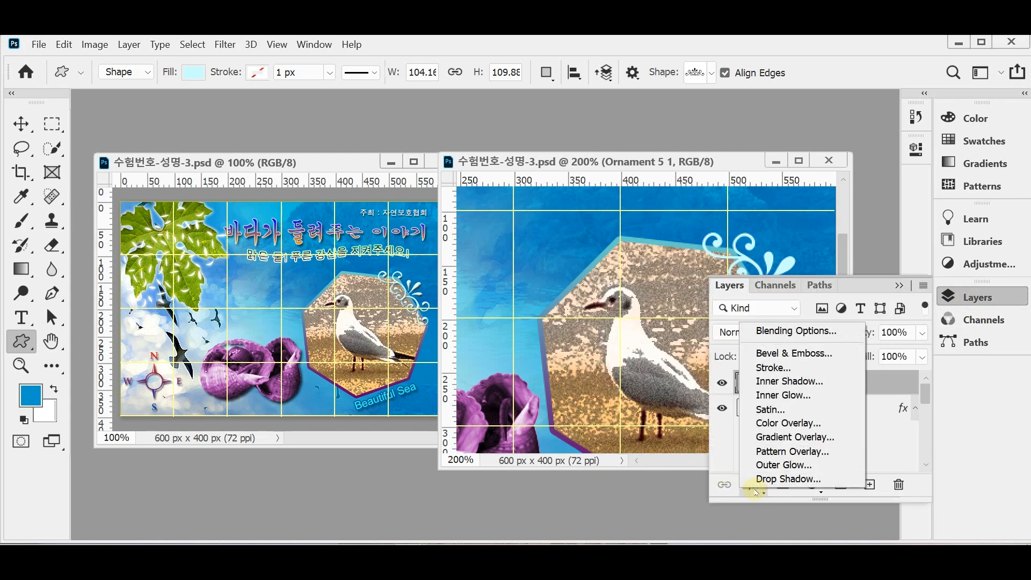
click(830, 356)
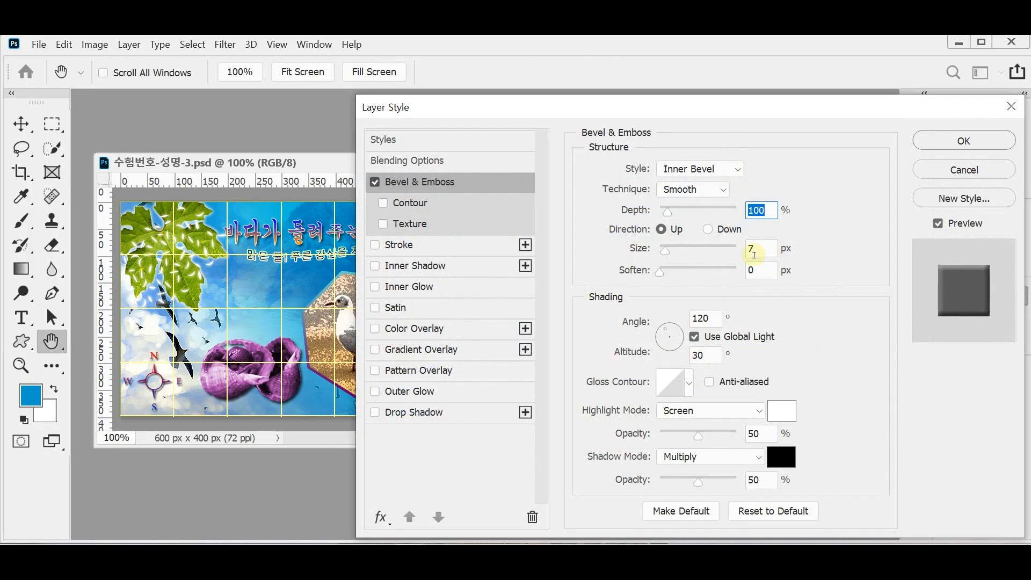
double_click(754, 254)
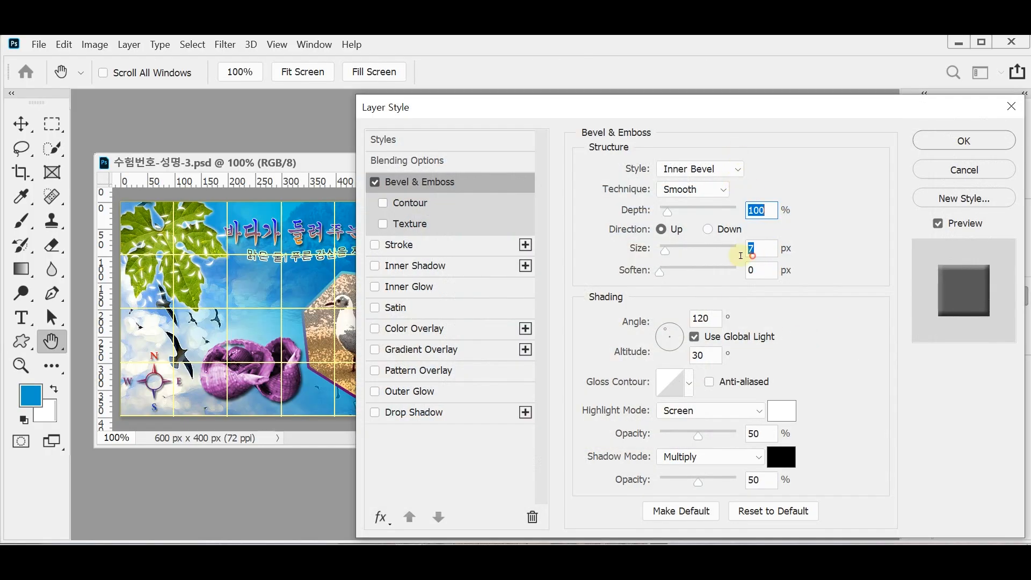
text(5)
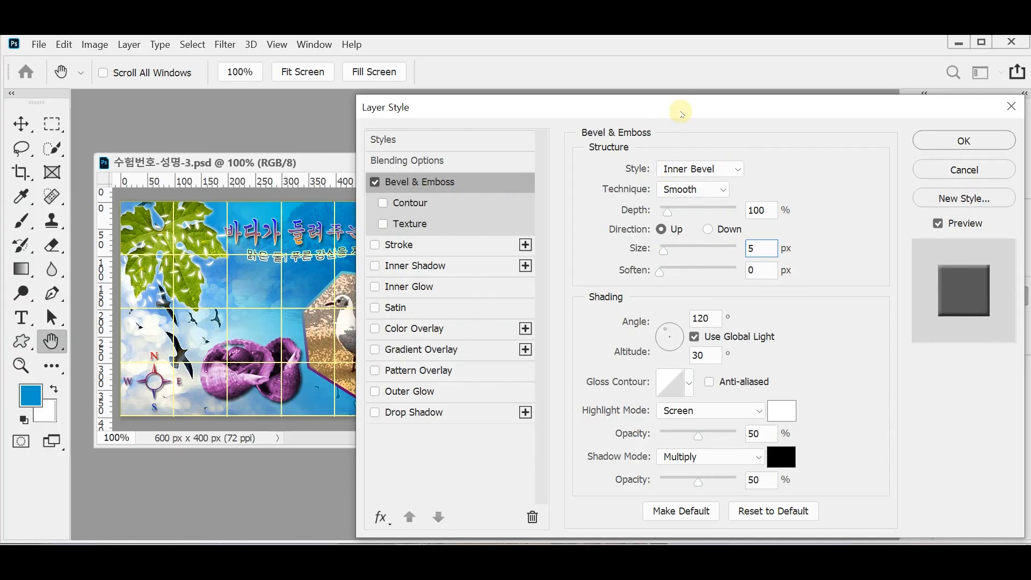
drag(680, 110, 725, 115)
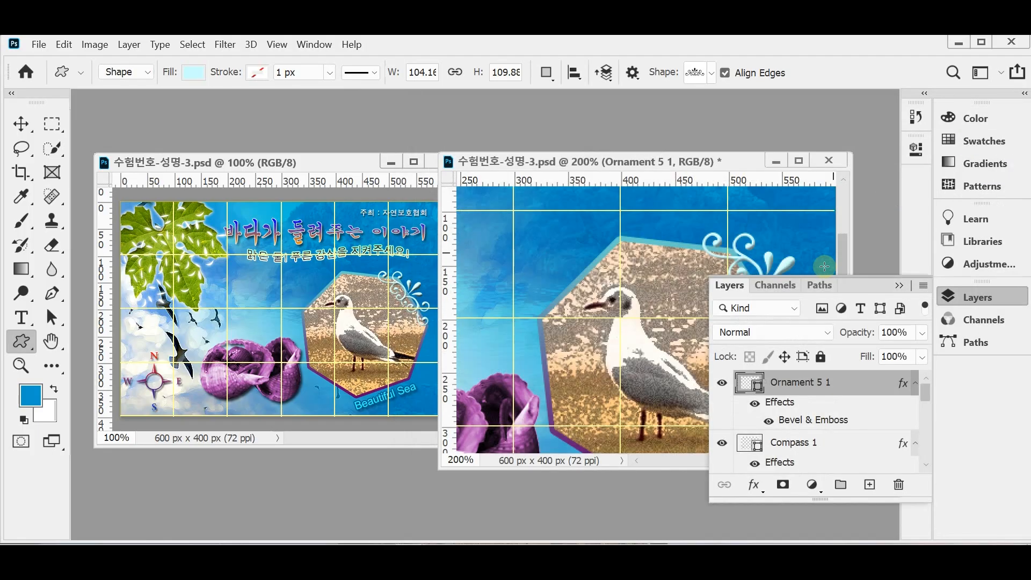
click(971, 299)
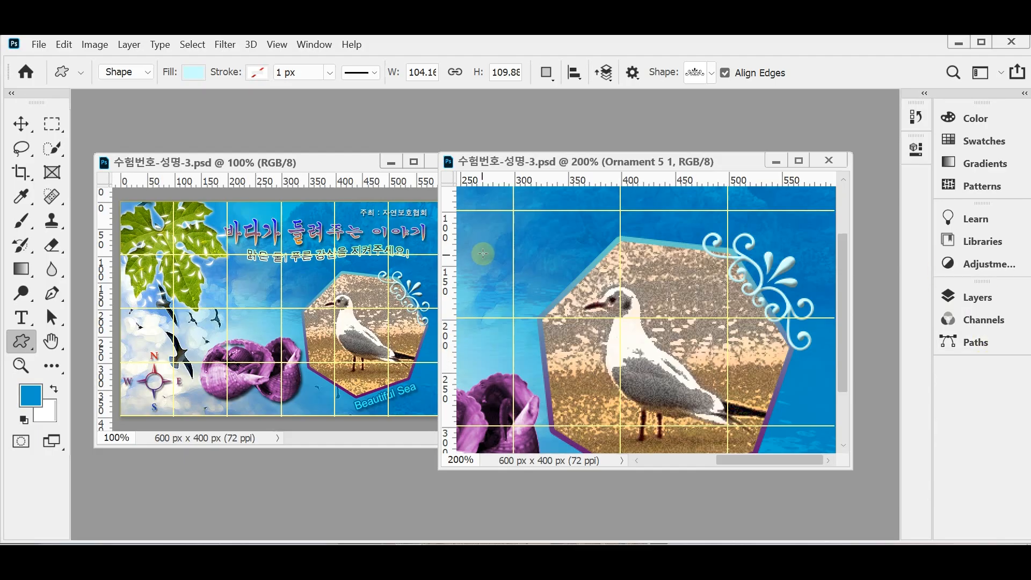
Step: Choose the Grass 1 shape from the Nature group as the Custom Shape tool's shape
drag(529, 247, 665, 368)
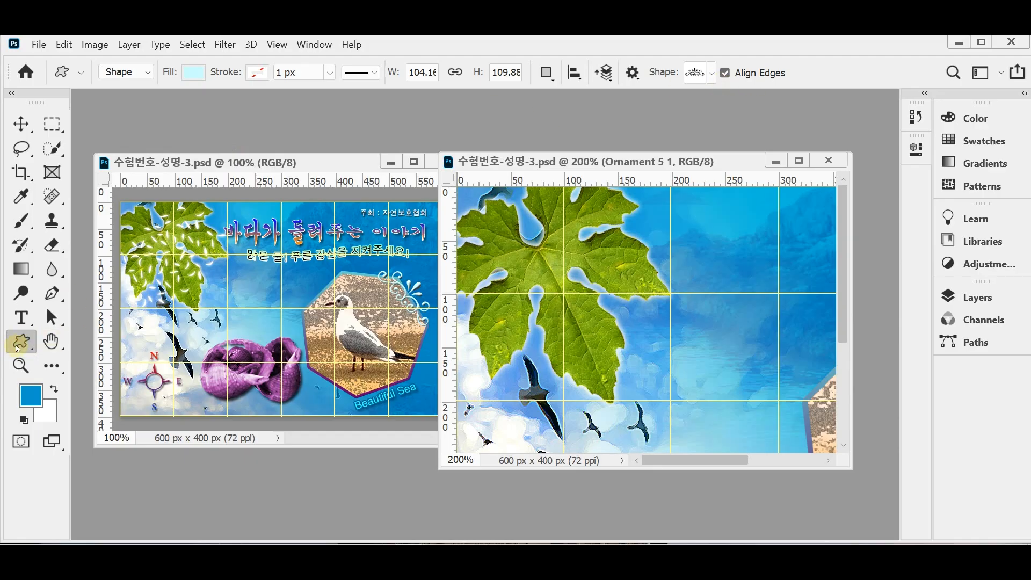
click(712, 73)
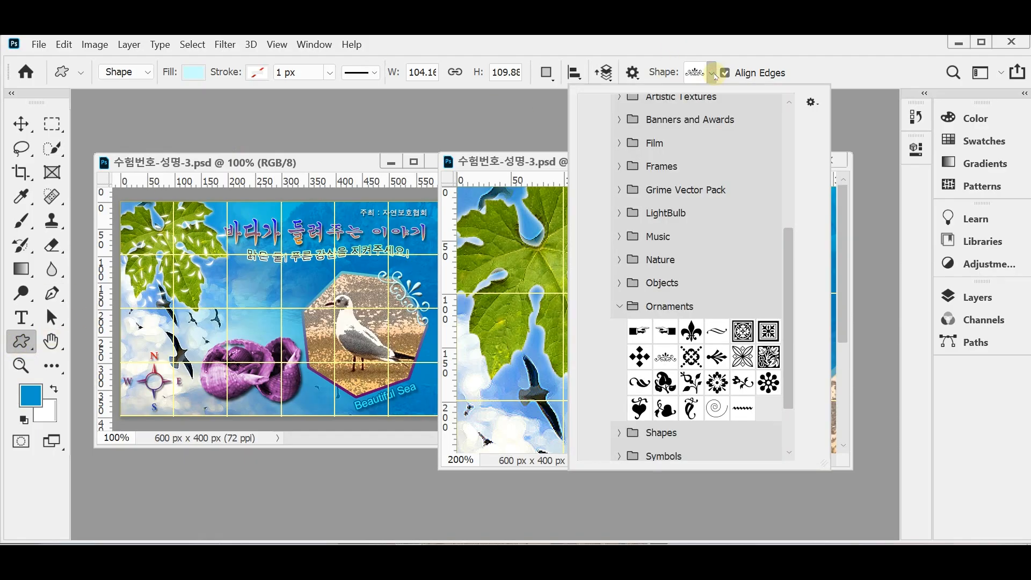
click(621, 308)
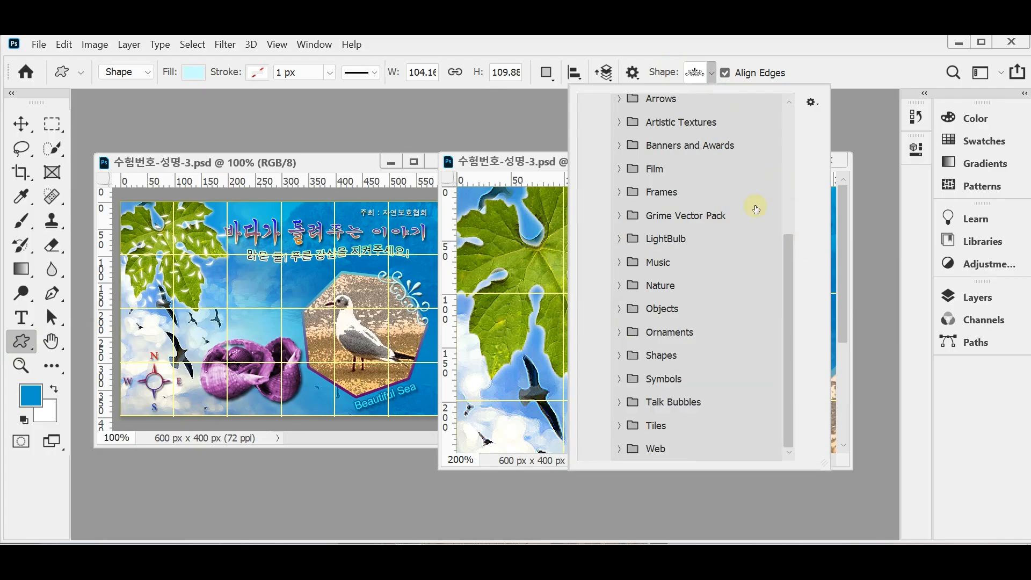
click(617, 287)
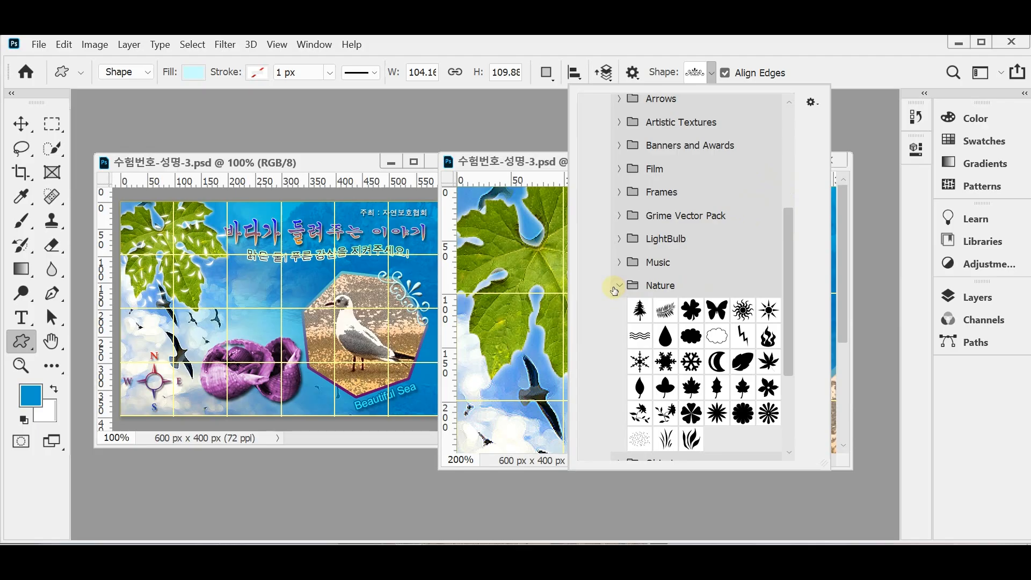
scroll(641, 365, down, 1)
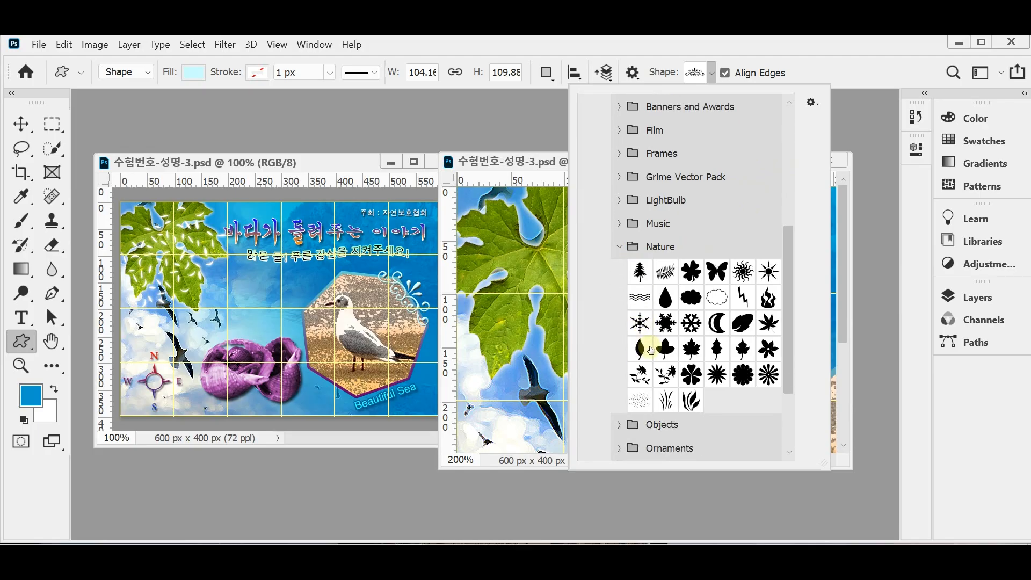
click(640, 403)
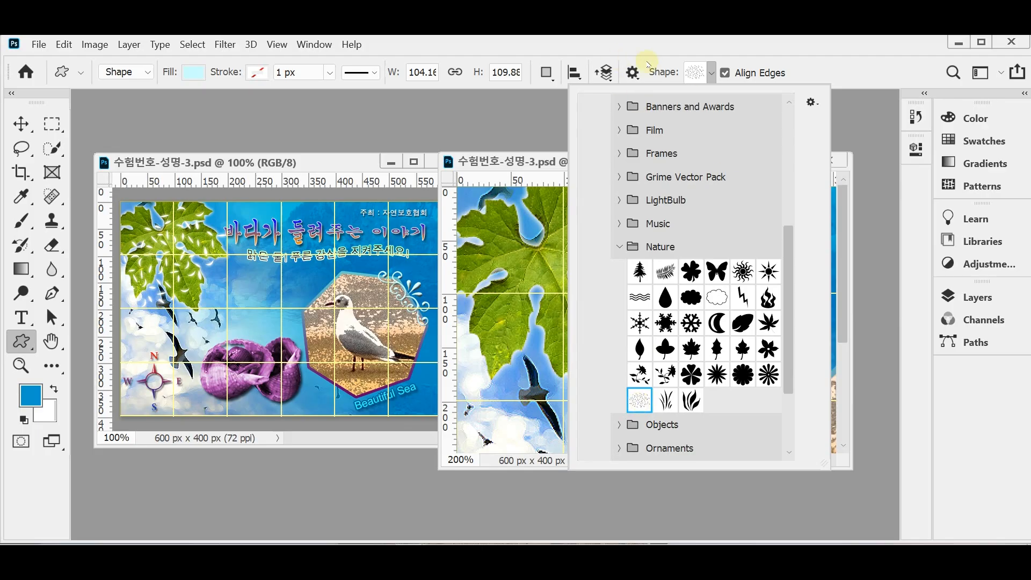
click(614, 43)
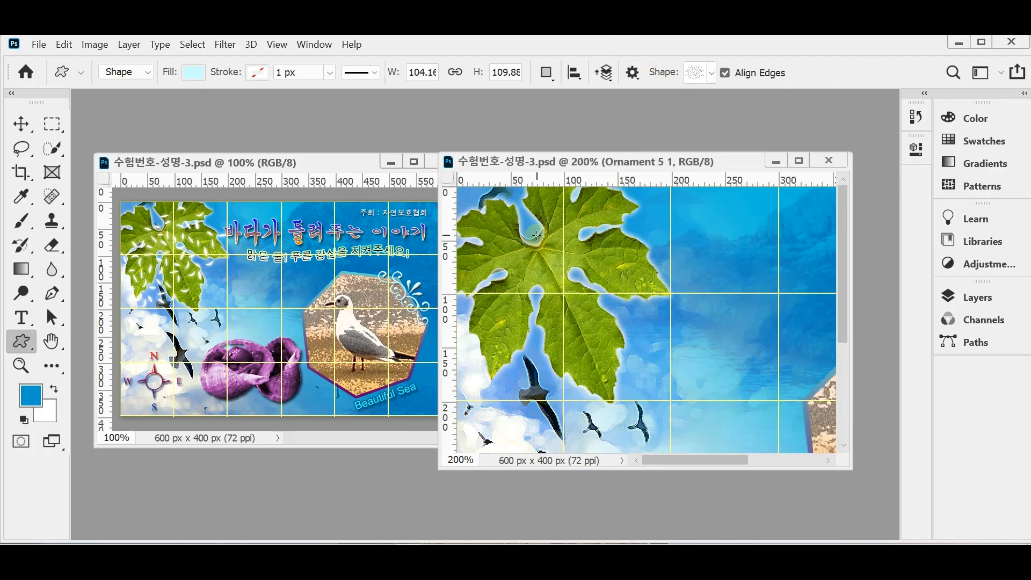
Step: Draw the Grass 1 shape about 218 by 174 px over the leaf's right half and fill it with white (#ffffff)
drag(531, 229, 756, 402)
key(ctrl+minus)
click(978, 298)
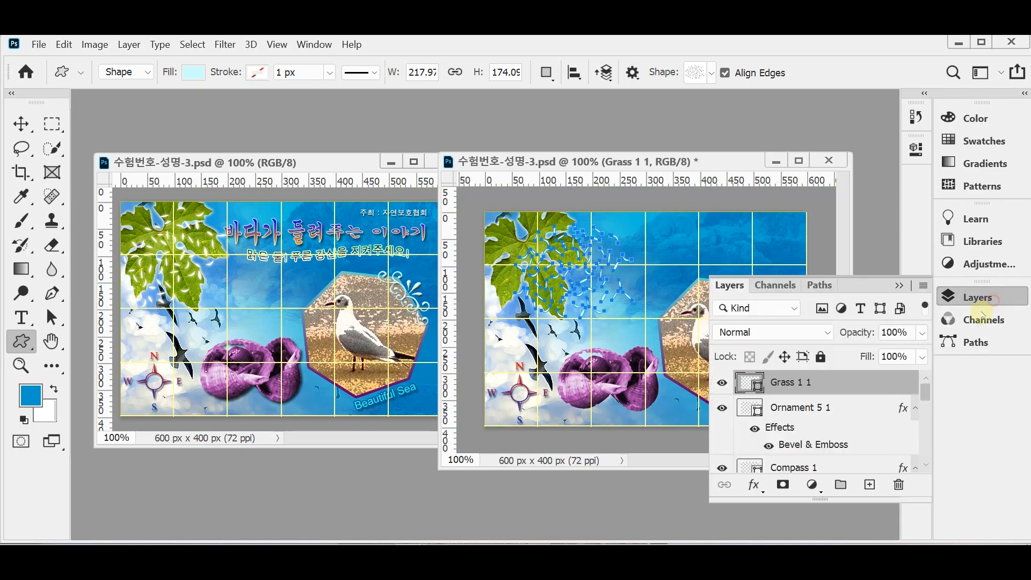
double_click(750, 382)
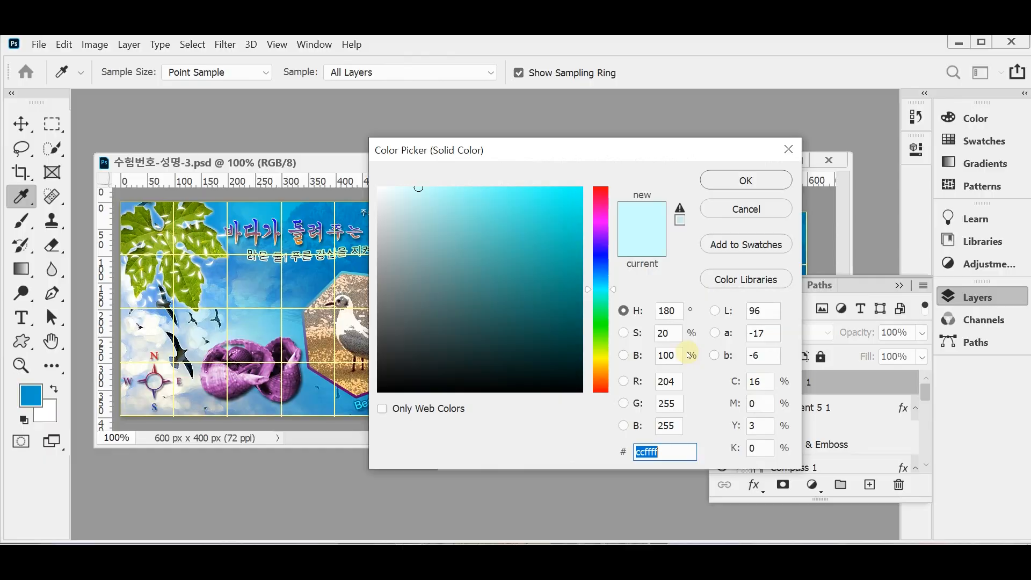
drag(396, 198, 370, 182)
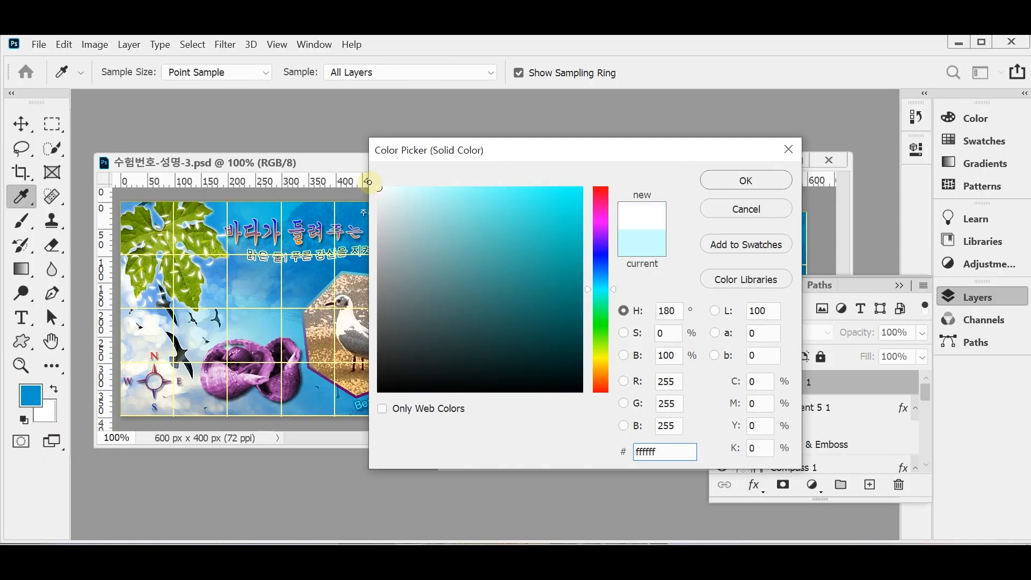
drag(369, 182, 376, 188)
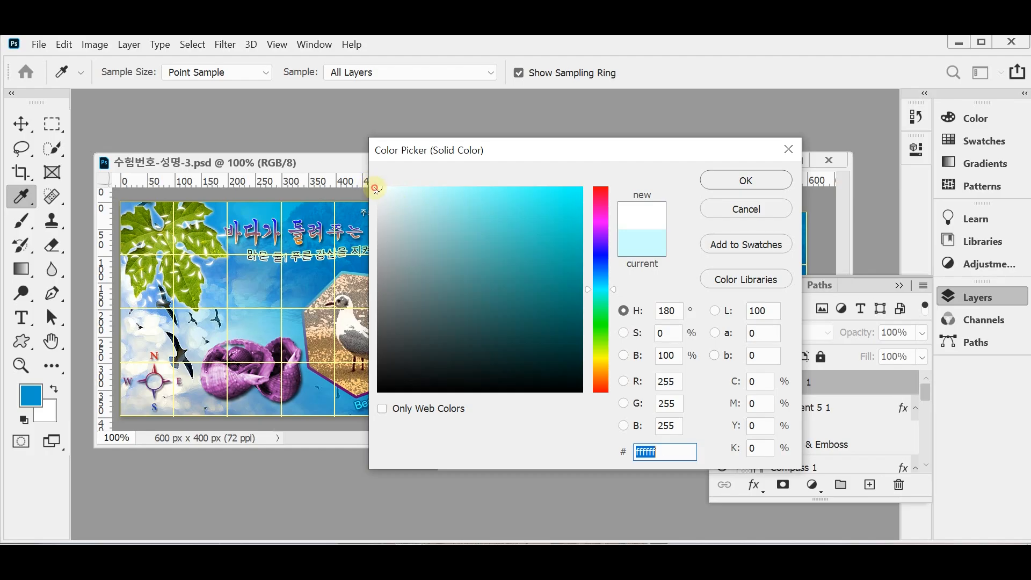
click(747, 178)
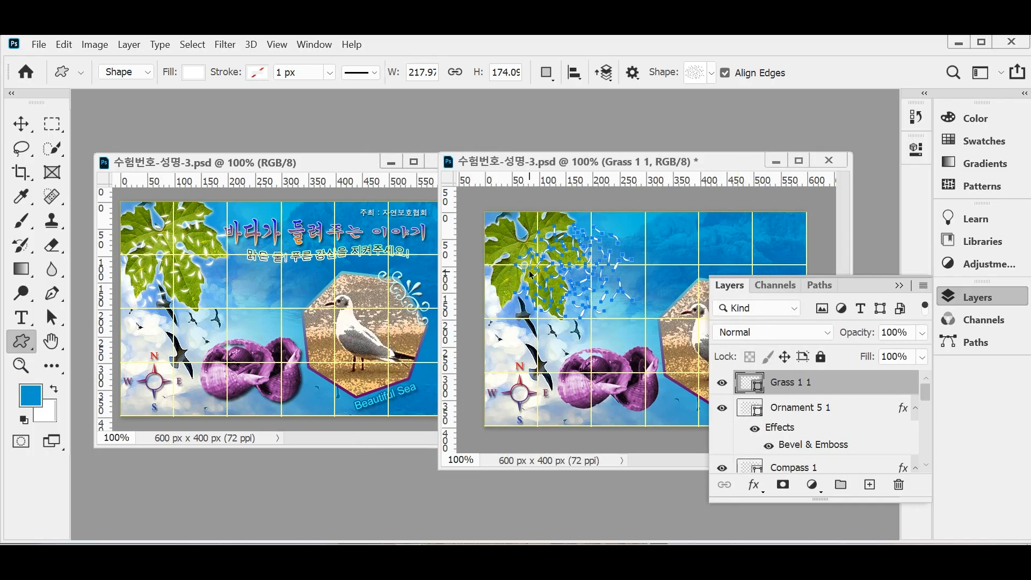
Step: Rotate the grass shape about 42° counterclockwise, scale it to about 97%, and move it onto the green leaf
key(ctrl+t)
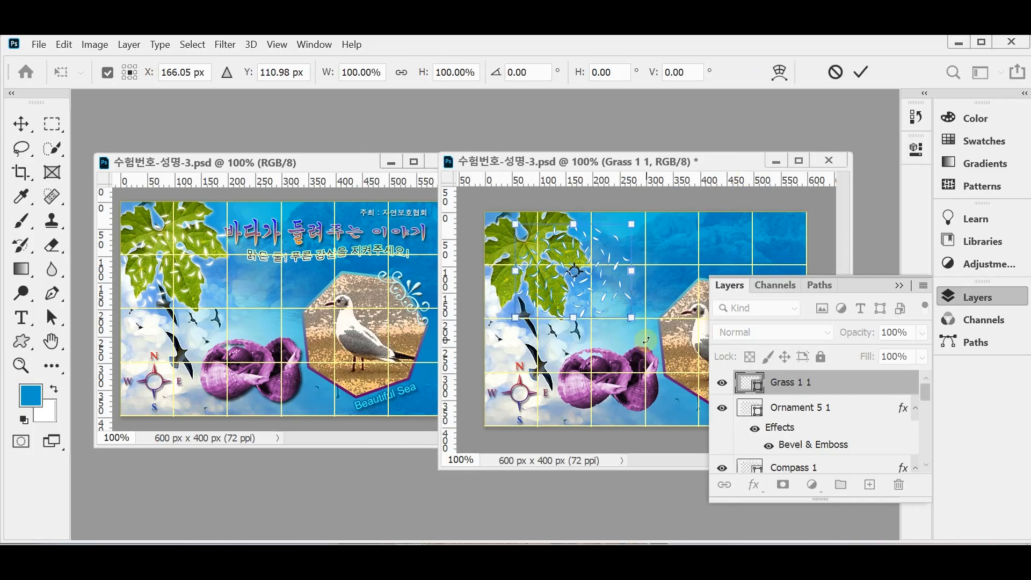
drag(646, 340, 636, 273)
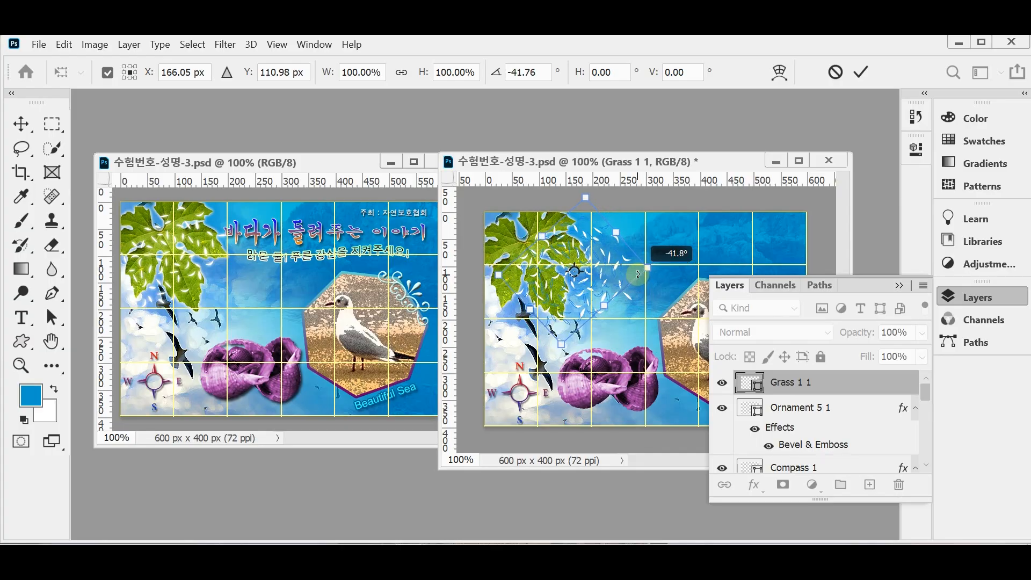
drag(579, 297, 556, 303)
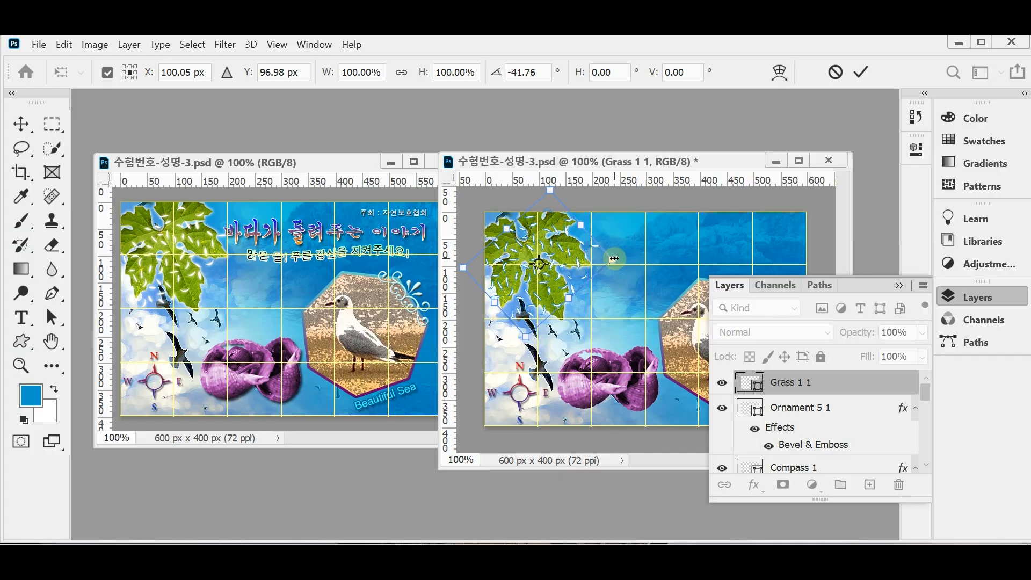
drag(611, 258, 607, 259)
drag(564, 285, 565, 277)
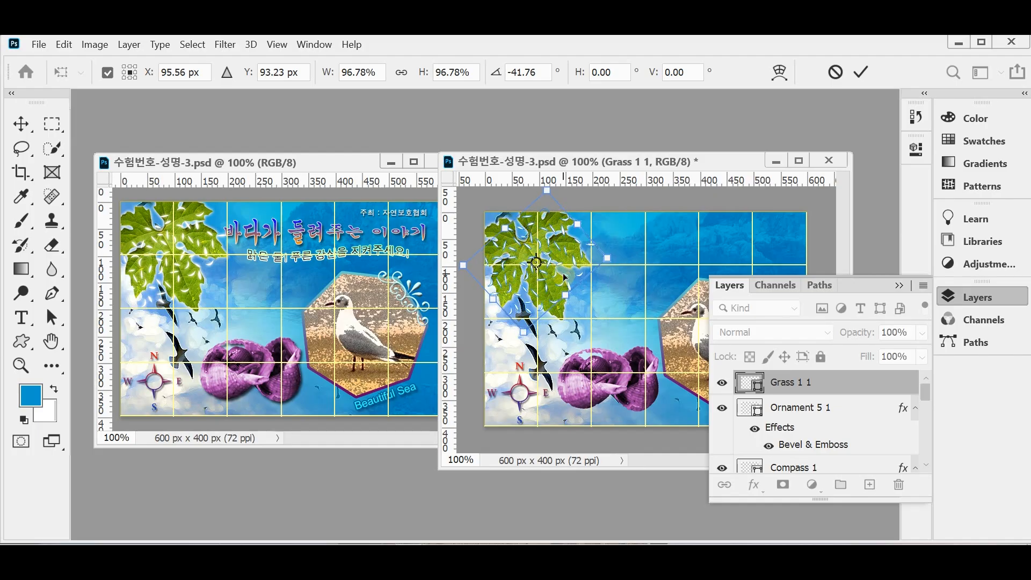
key(u)
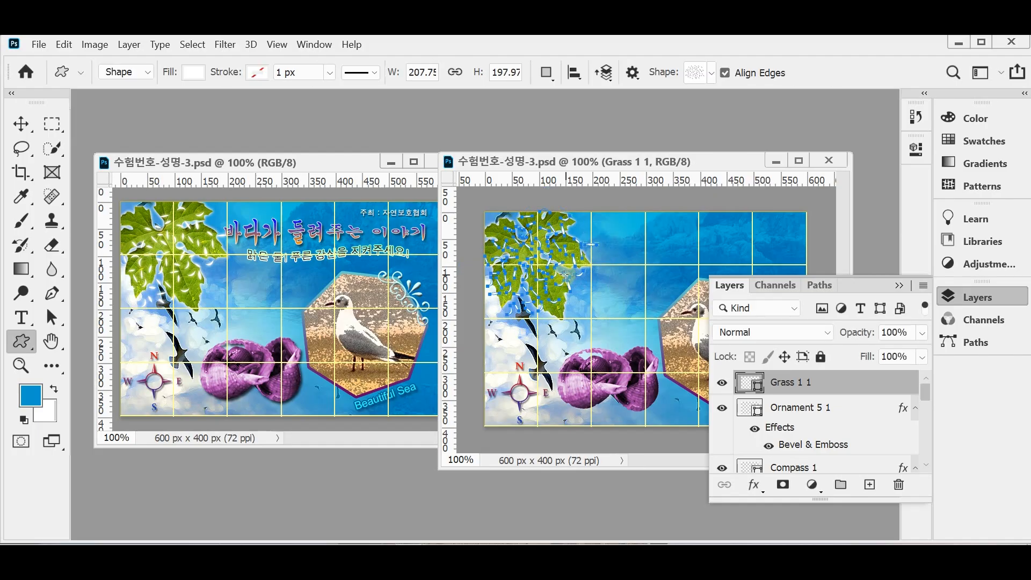
drag(562, 281, 565, 284)
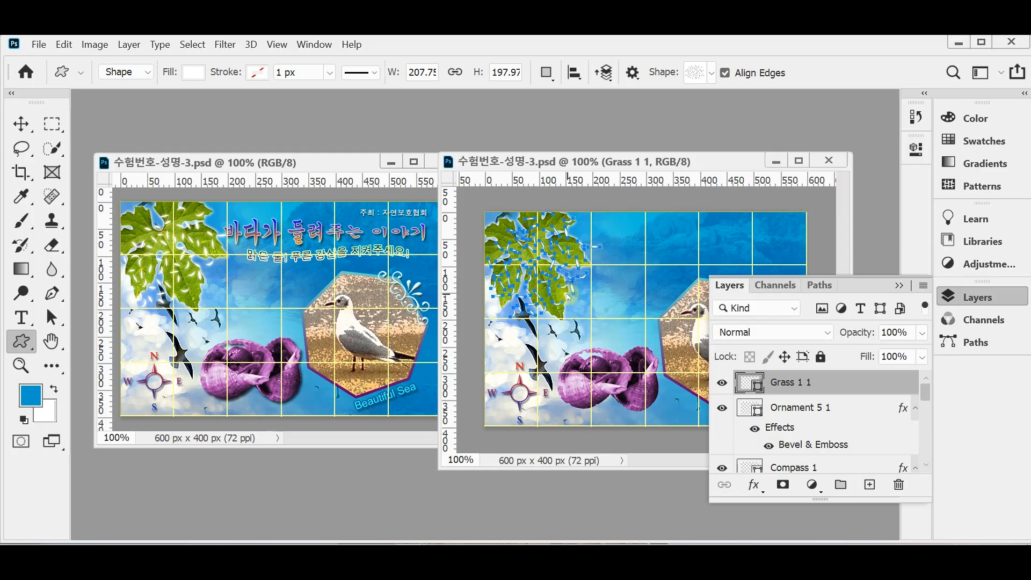
Step: Add an Outer Glow with a spread of 3% to the grass layer and save the document
click(753, 487)
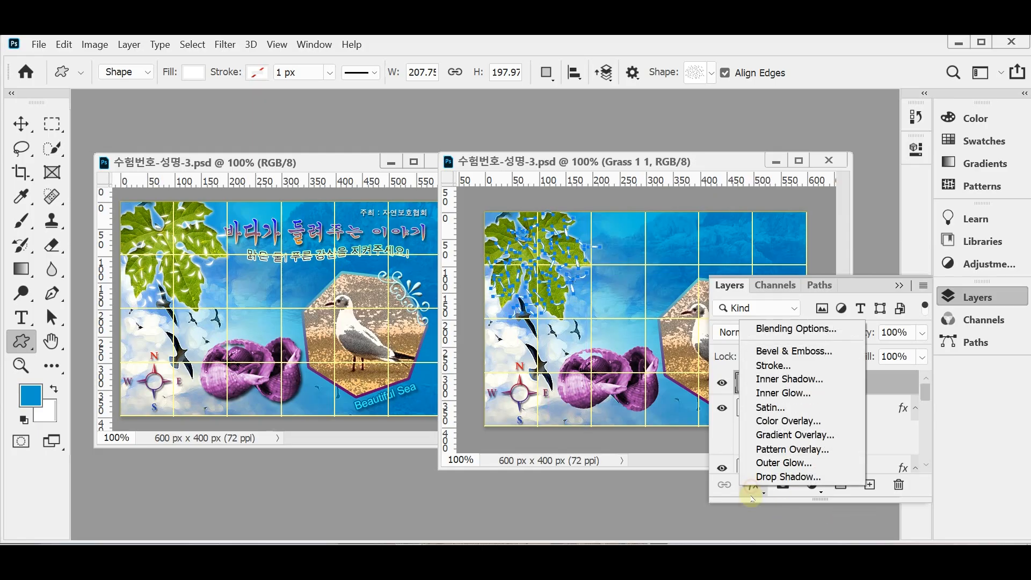
click(818, 465)
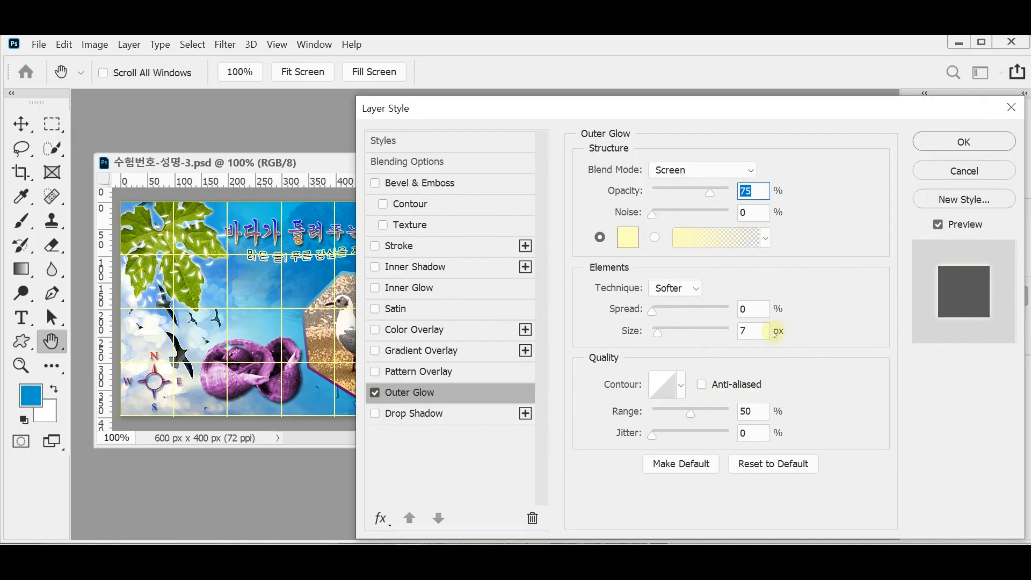
click(748, 309)
text(3)
key(Tab)
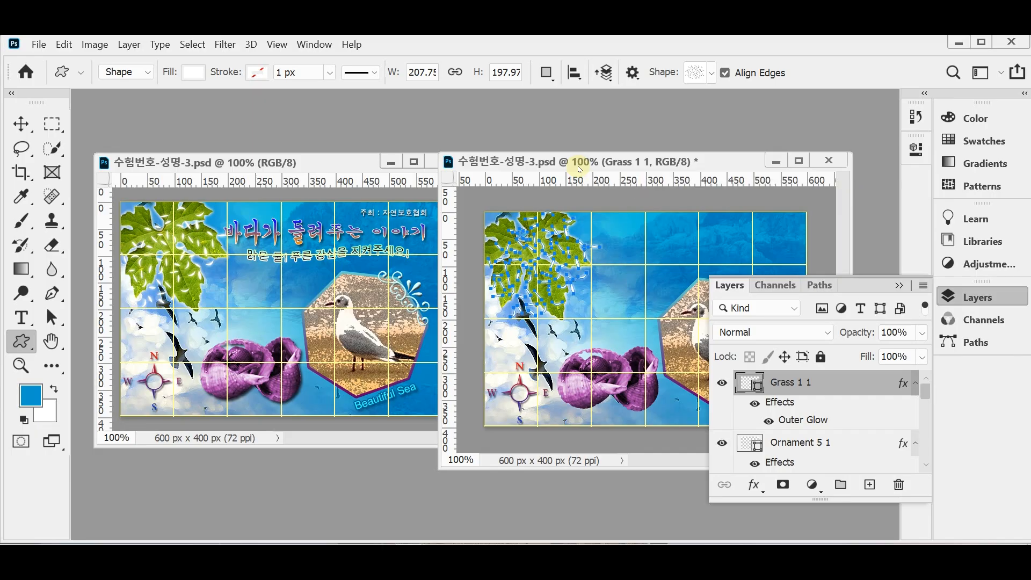
key(ctrl+s)
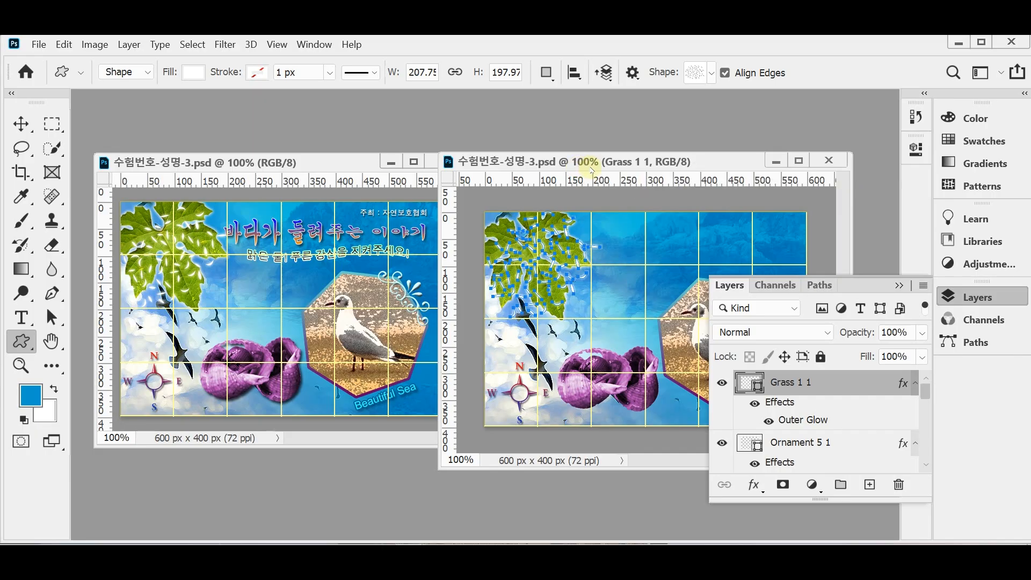
click(970, 297)
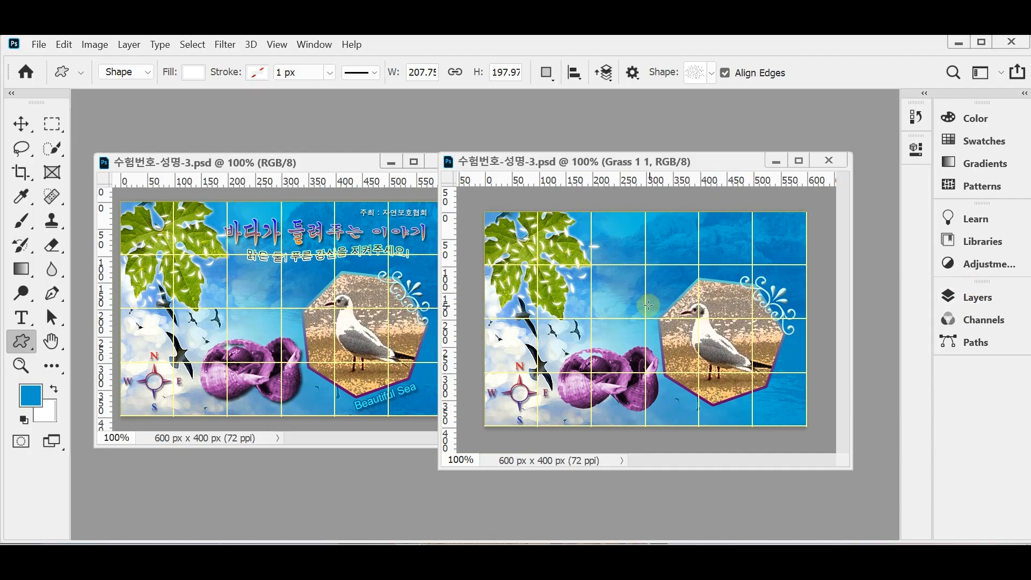
Step: Move the working document's window clear of the reference document so both compositions are fully visible side by side
drag(560, 163, 587, 163)
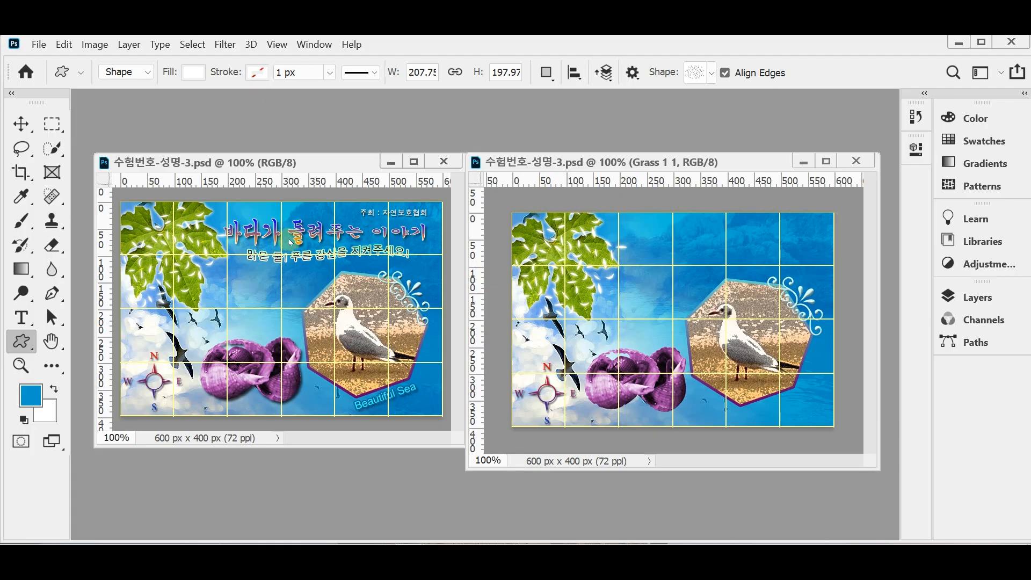
click(309, 260)
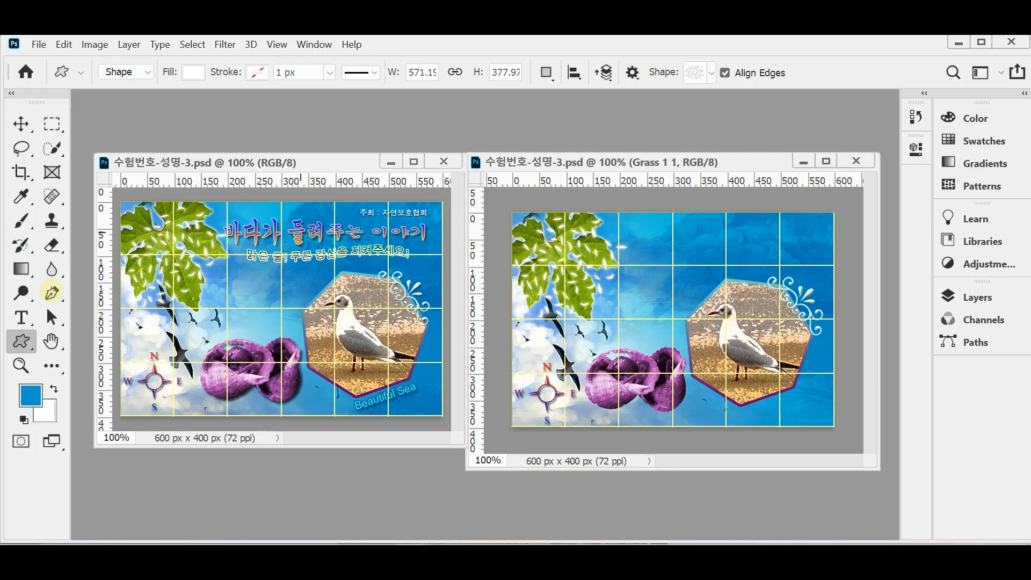
click(305, 233)
click(562, 209)
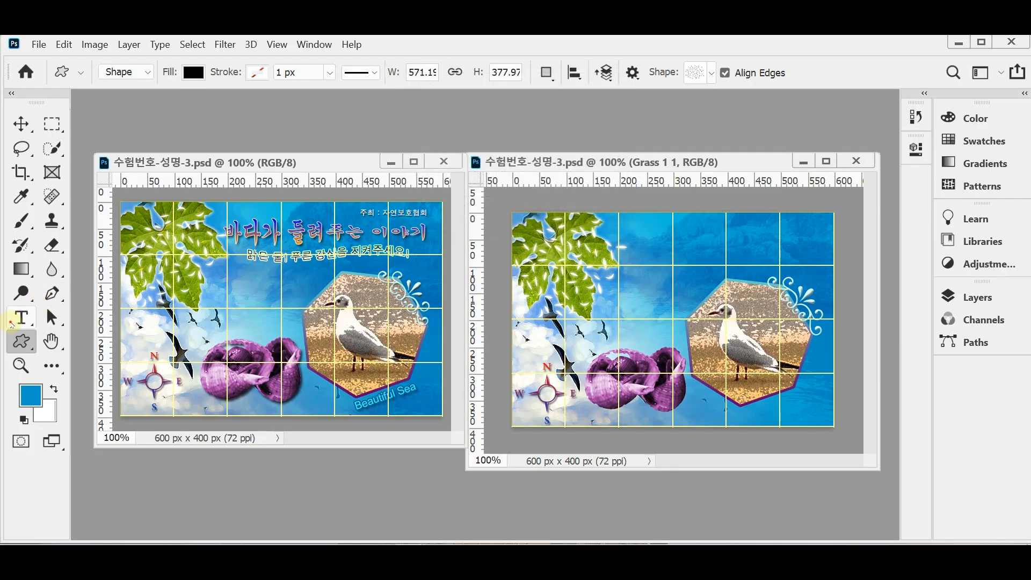
Step: Select the title 바다가 들려주는 이야기 in the reference document with the Horizontal Type tool and inspect its font and warp settings
click(20, 318)
right_click(18, 320)
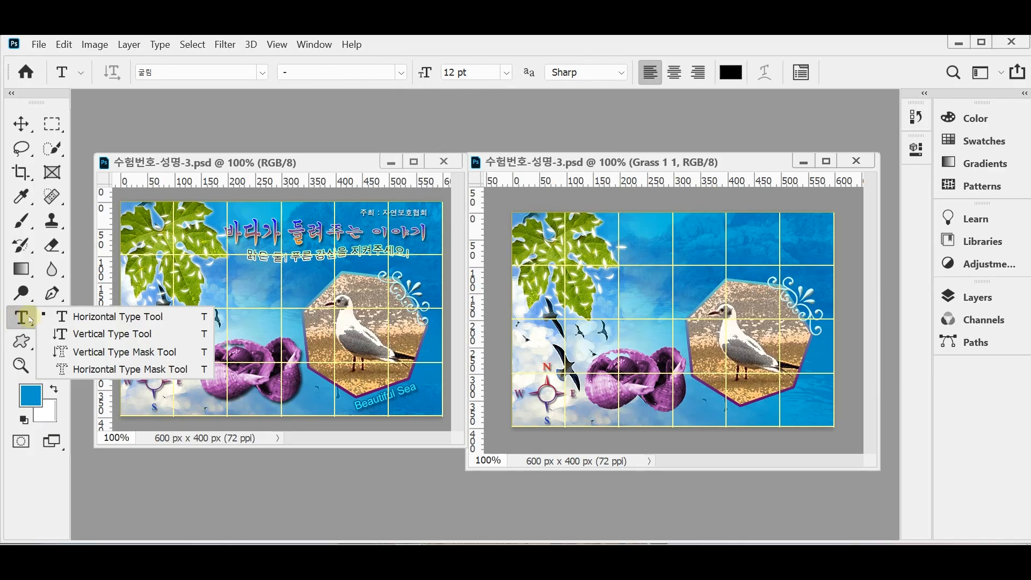
click(62, 321)
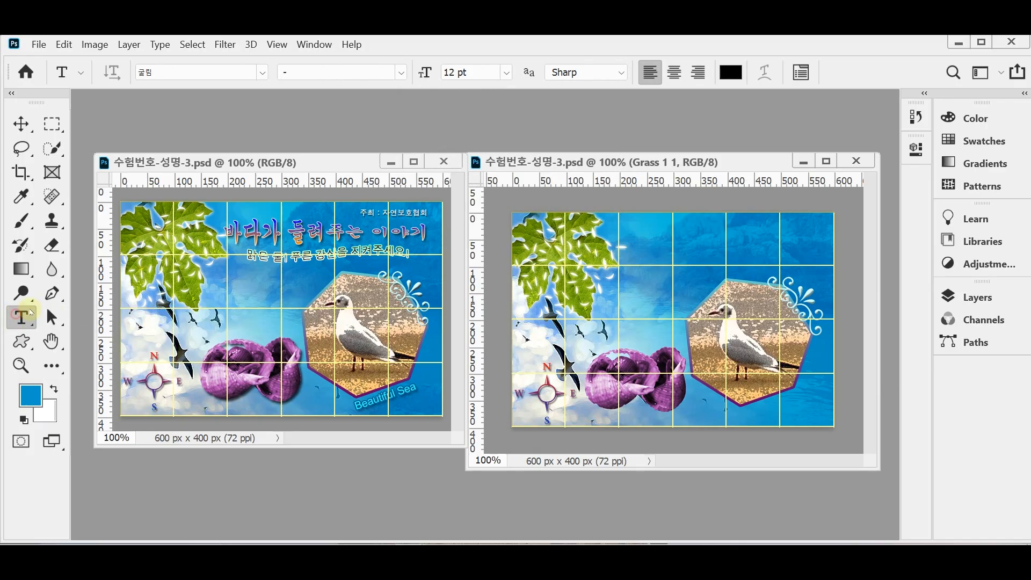
double_click(298, 232)
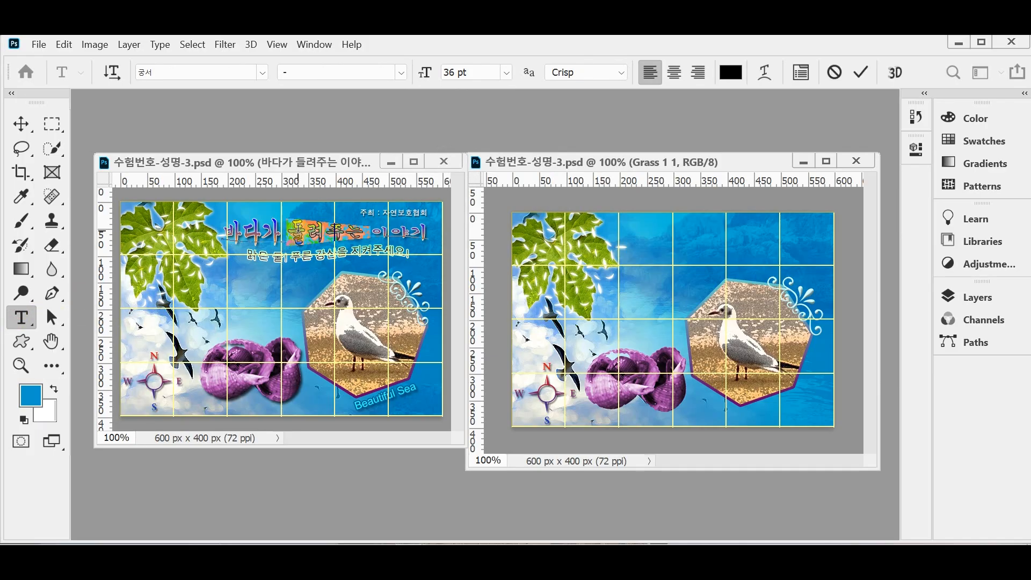
triple_click(299, 230)
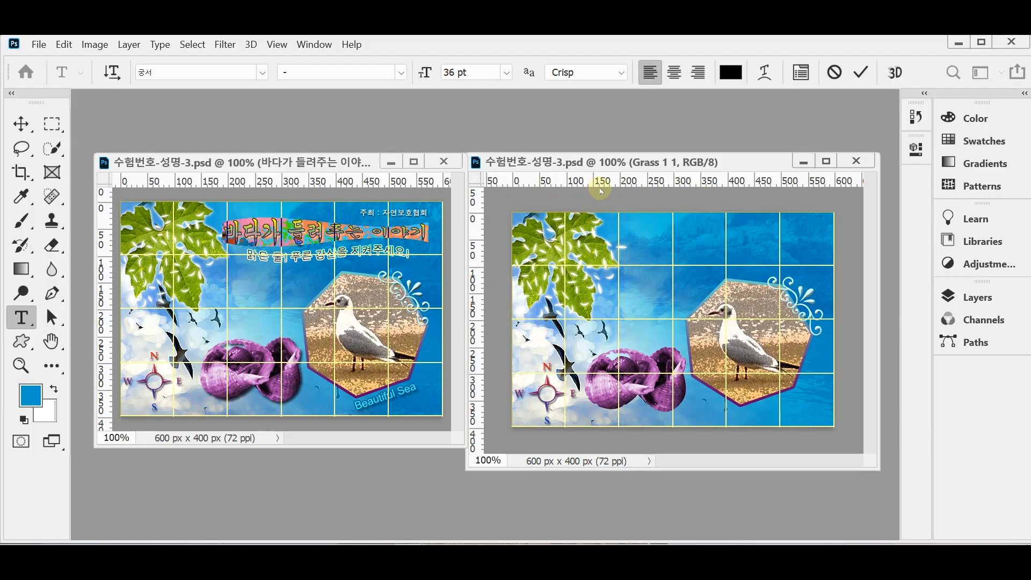
click(765, 72)
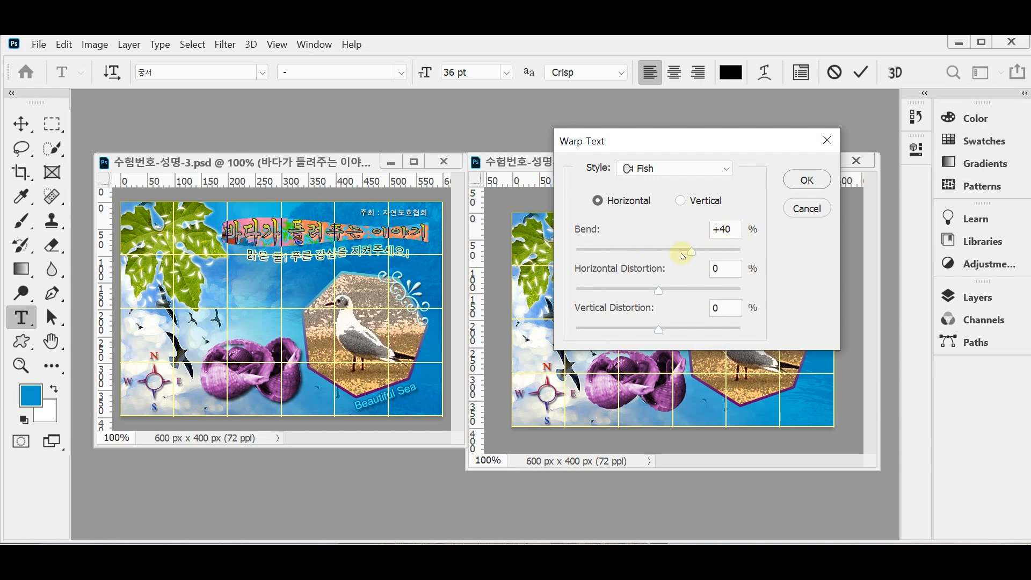
click(796, 206)
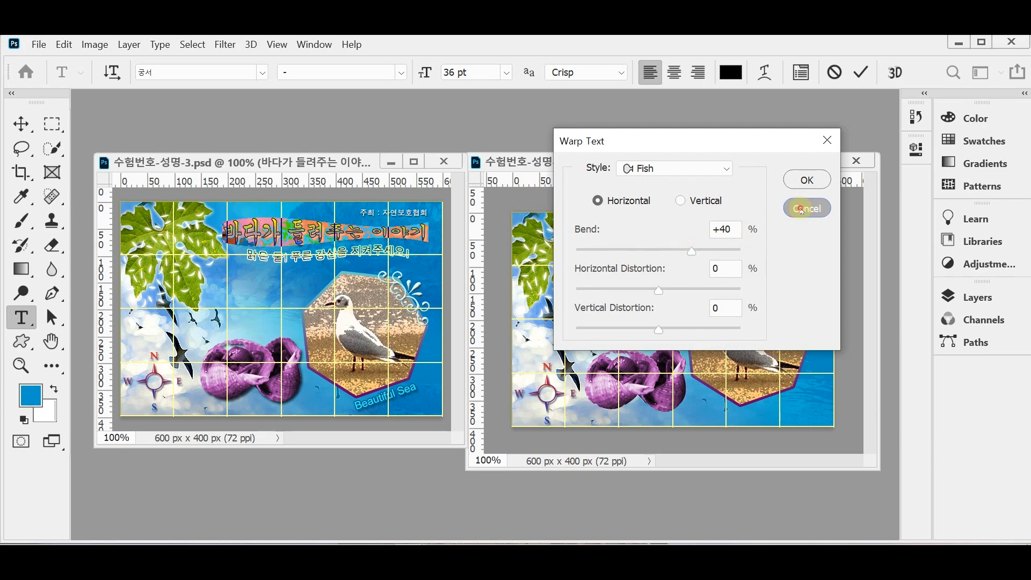
Step: Find the title layer of the reference document and inspect the size and color of its Stroke style
click(957, 296)
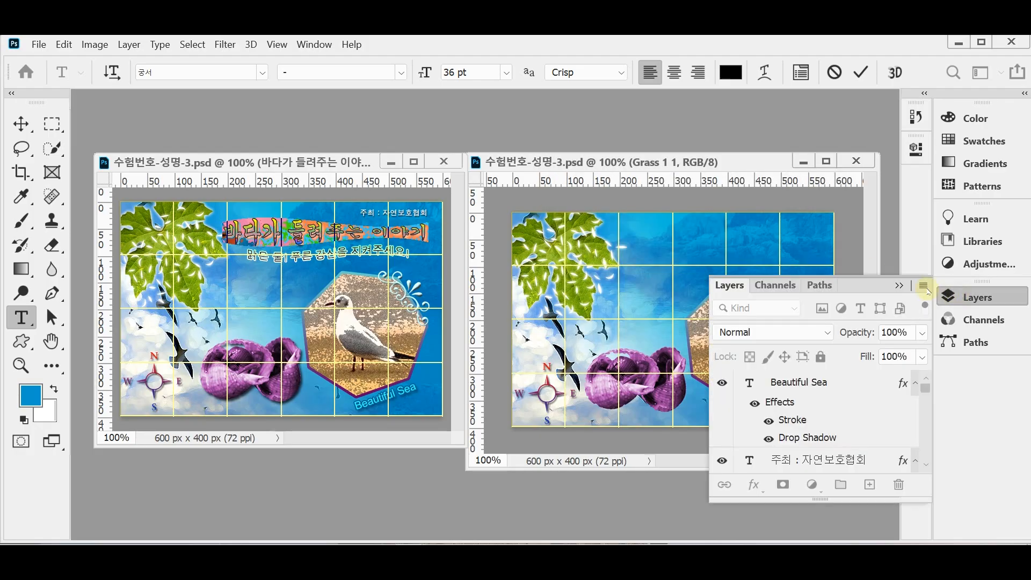
scroll(875, 410, down, 6)
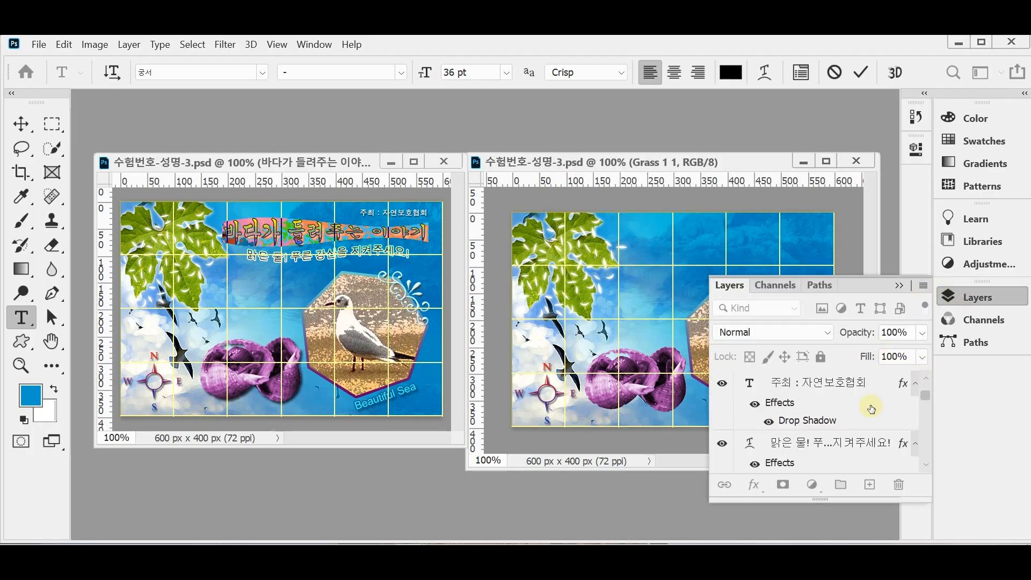
scroll(926, 471, down, 3)
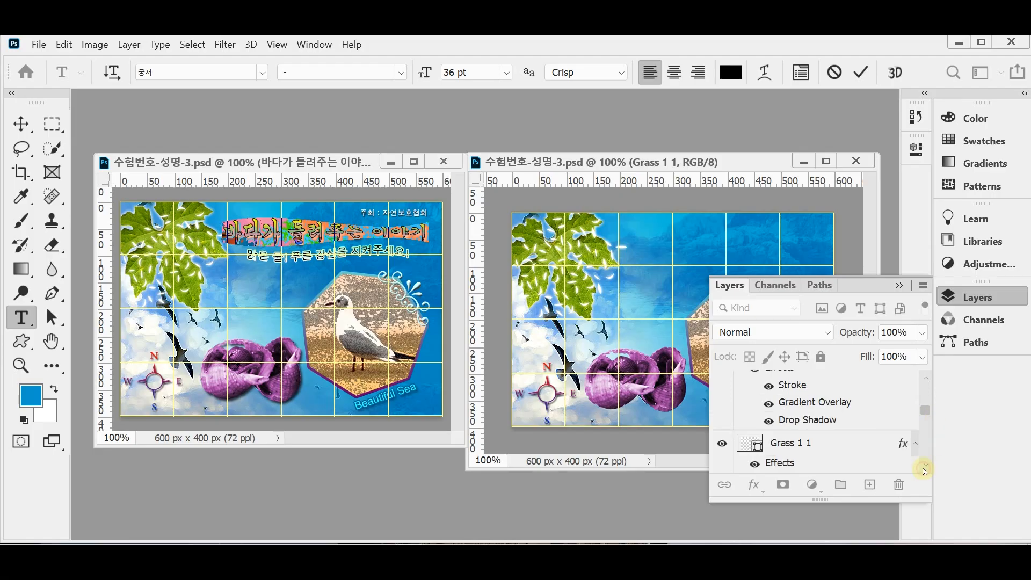
scroll(918, 416, up, 3)
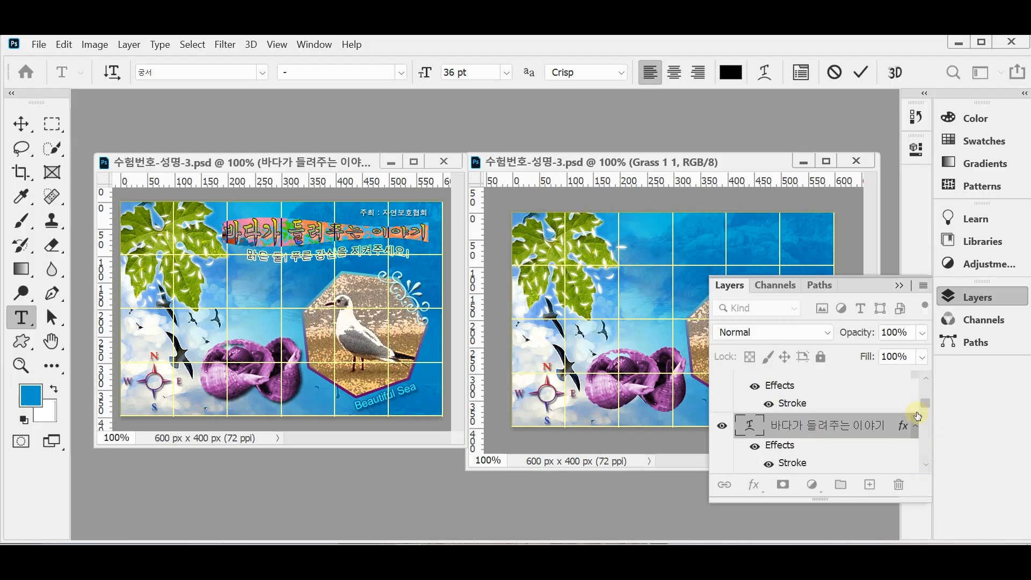
click(796, 461)
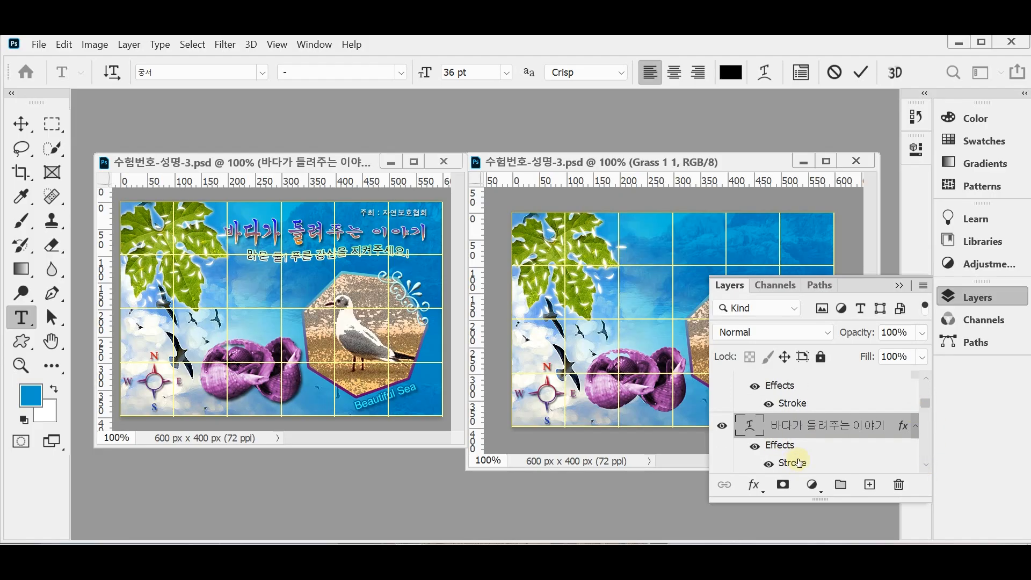
double_click(799, 463)
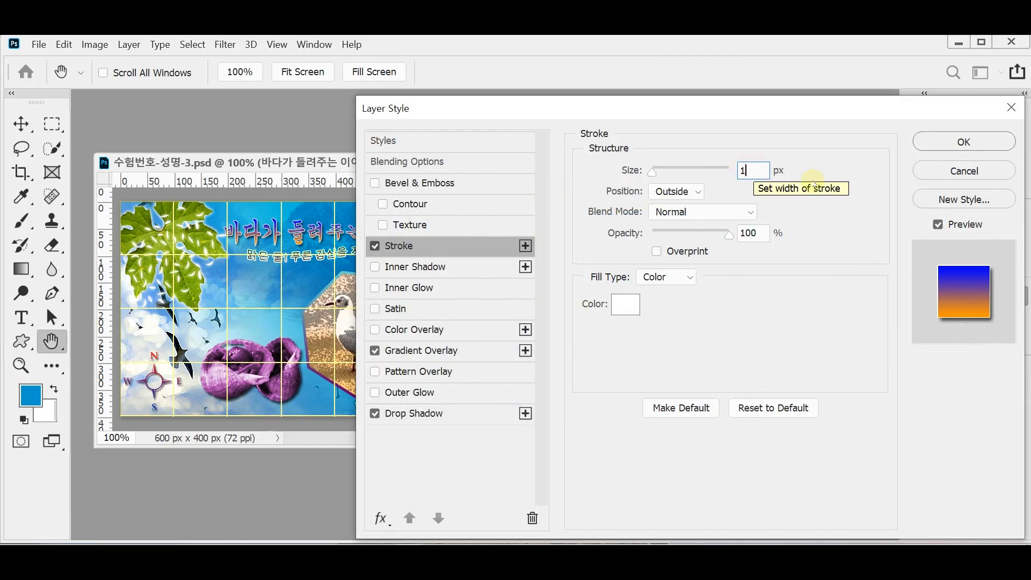
click(617, 304)
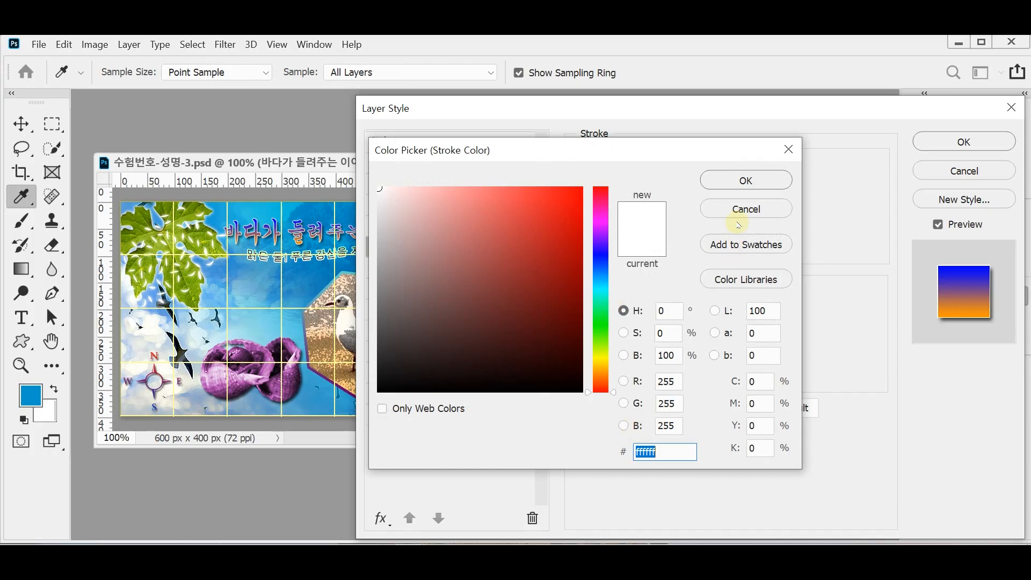
click(740, 211)
Step: Inspect the title's Gradient Overlay, including both color stops, and its Drop Shadow settings
click(430, 351)
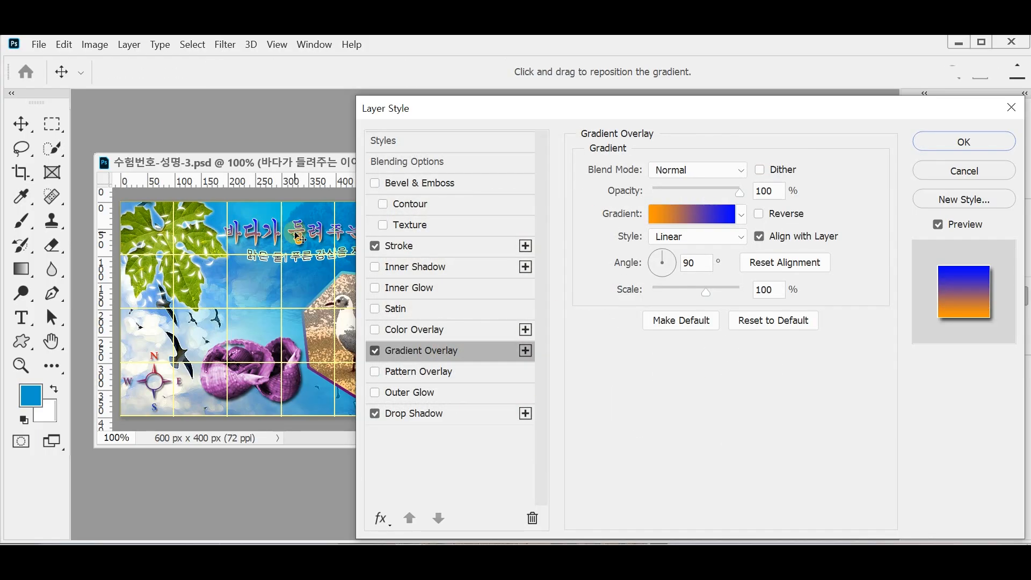
click(714, 222)
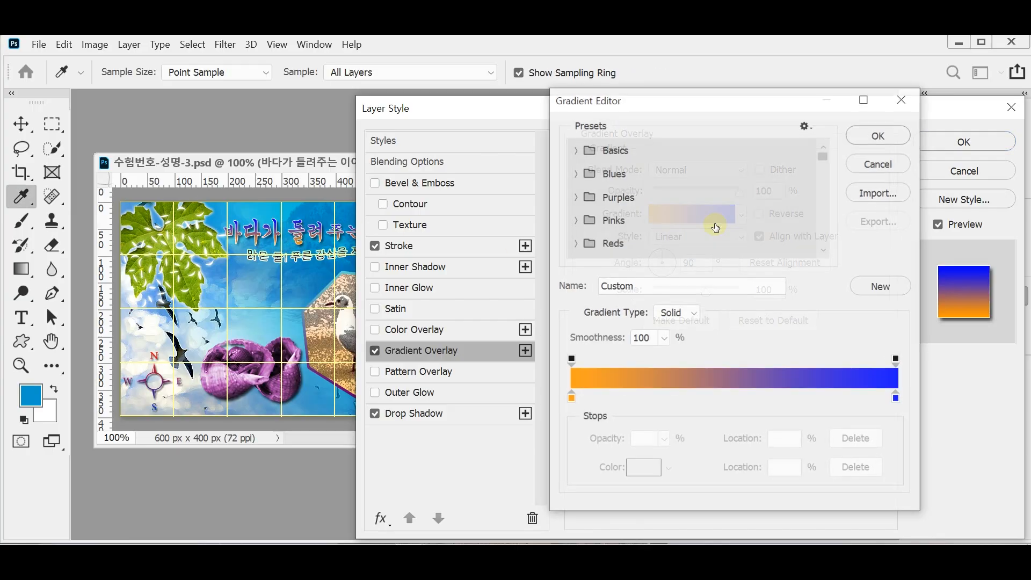
click(572, 398)
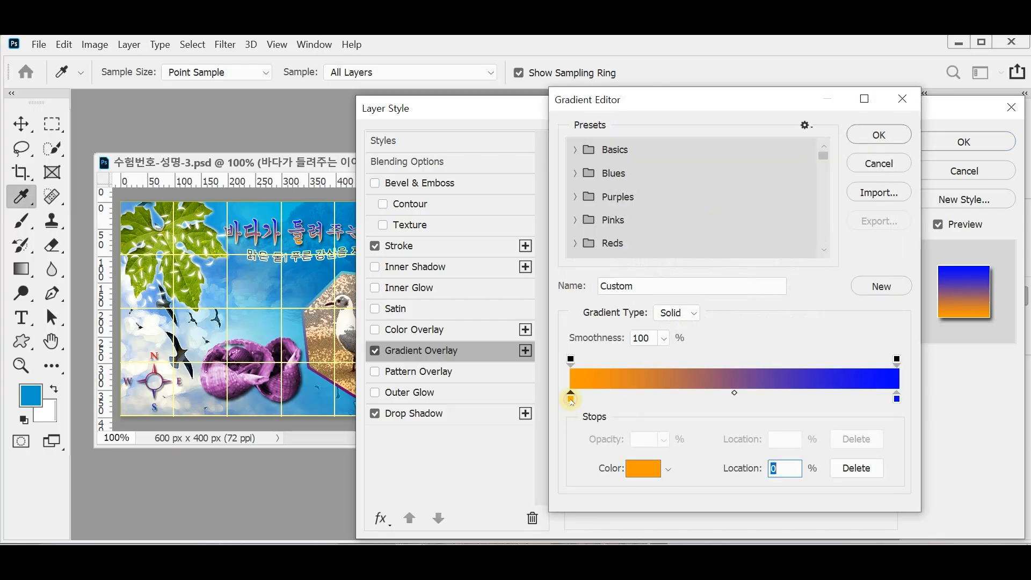
double_click(571, 400)
click(664, 452)
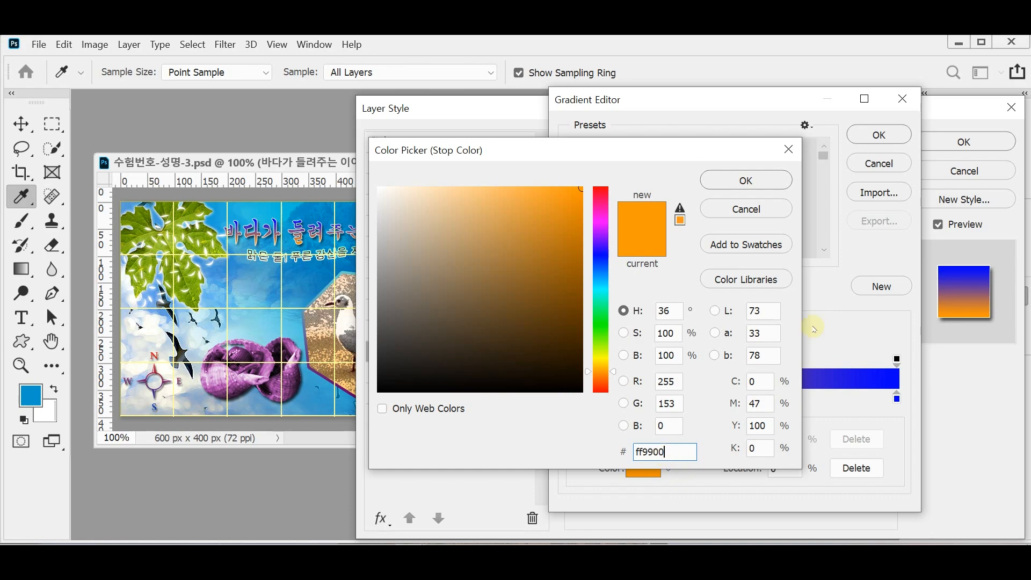
click(757, 209)
double_click(897, 399)
click(767, 209)
click(880, 134)
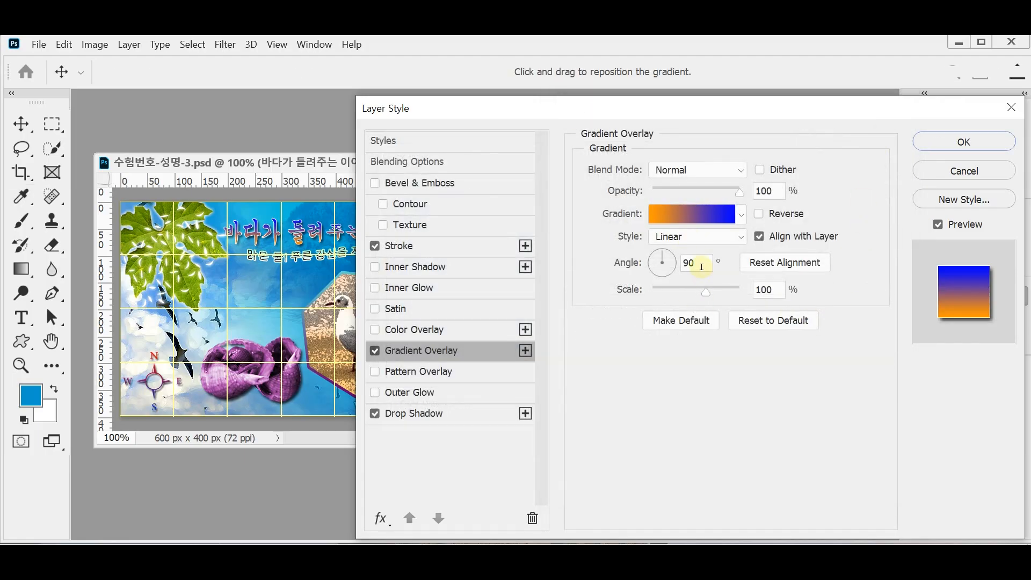
click(435, 419)
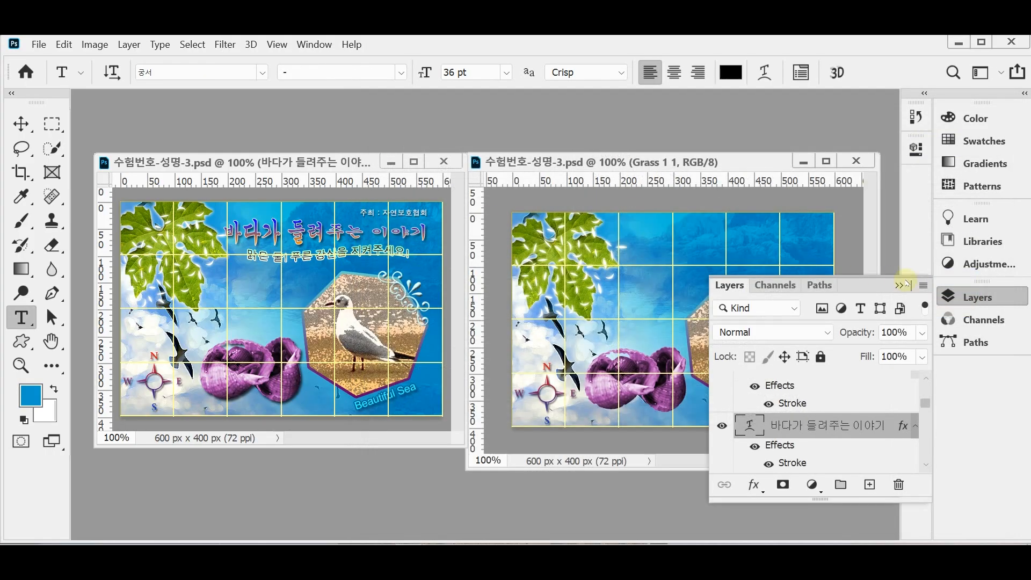
Step: Copy the styled title 바다가 들려주는 이야기 from the reference document into the same upper area of the working document
click(961, 297)
drag(336, 243, 703, 255)
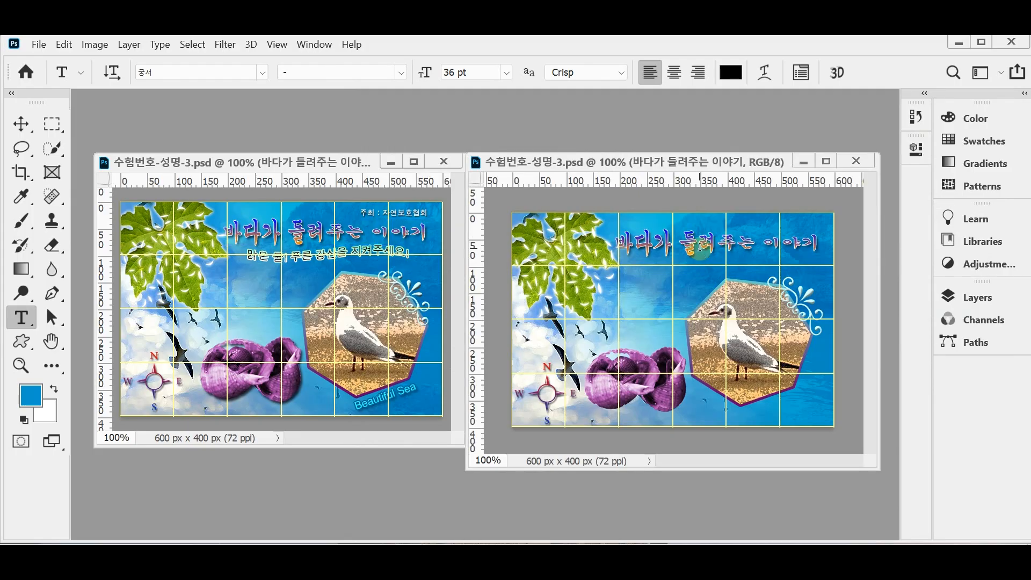
Step: Select the slogan 맑은 물! 푸른 강산을 지켜주세요! in the reference document and inspect its font settings and text color
click(299, 255)
click(319, 255)
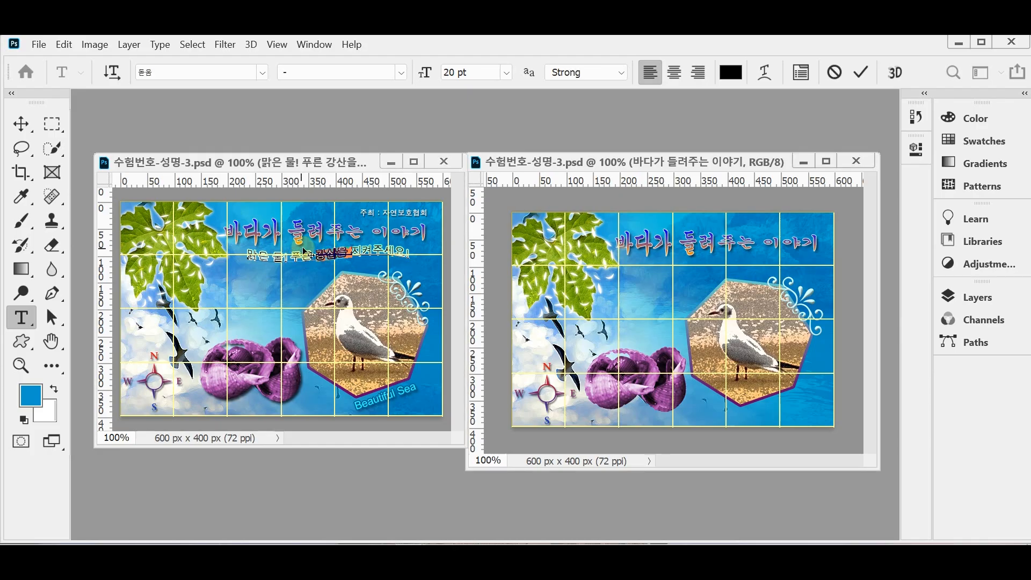
double_click(300, 257)
triple_click(300, 257)
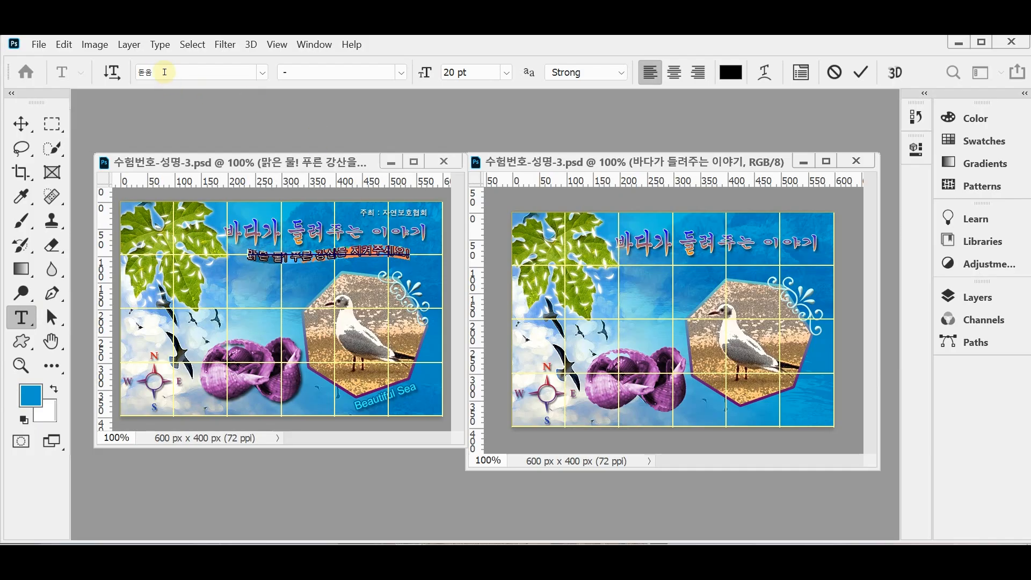
click(165, 72)
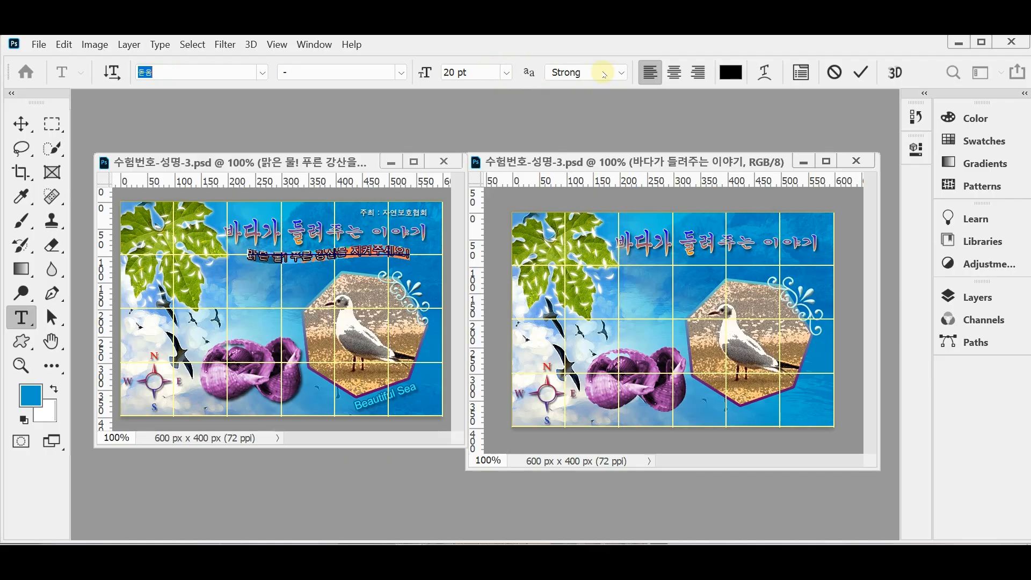
click(355, 259)
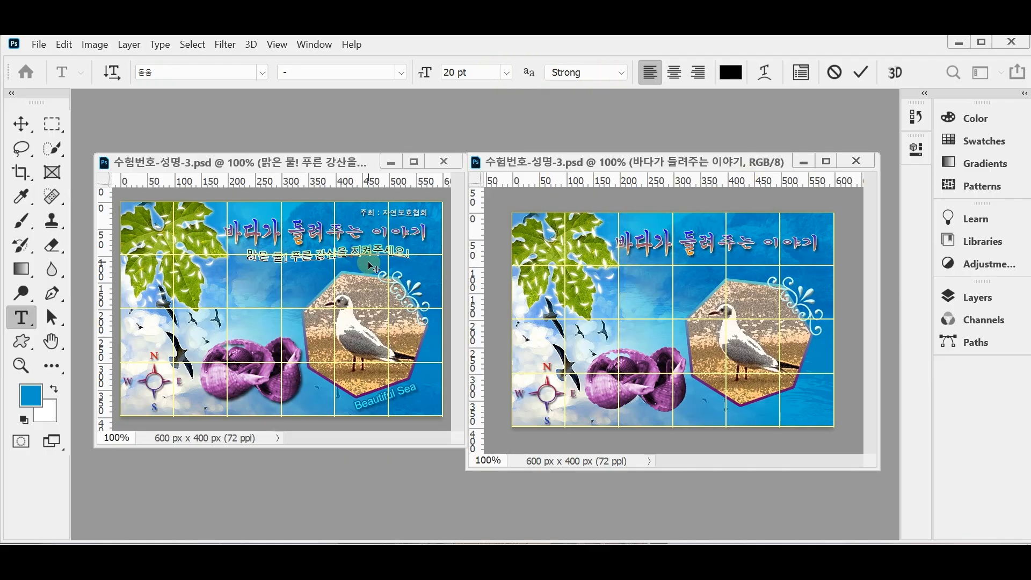
click(731, 72)
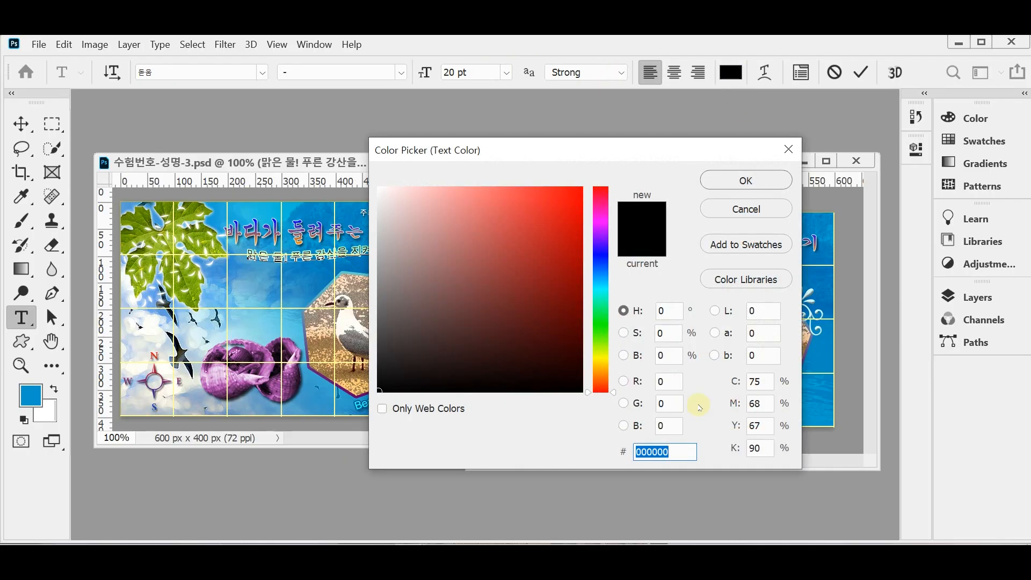
click(746, 206)
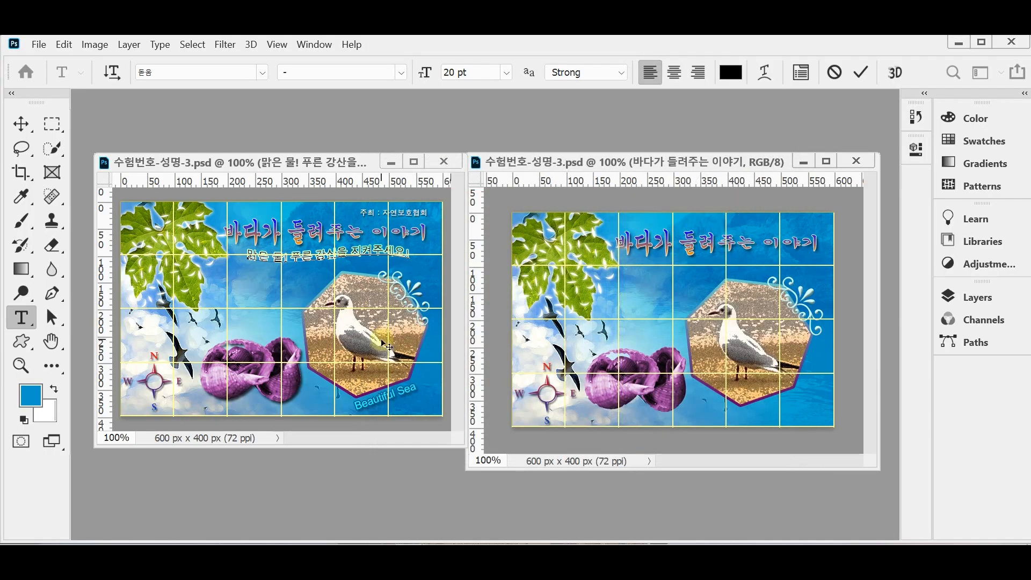
Step: Try different bend values on the slogan's Flag text warp, ending at -71%
click(765, 72)
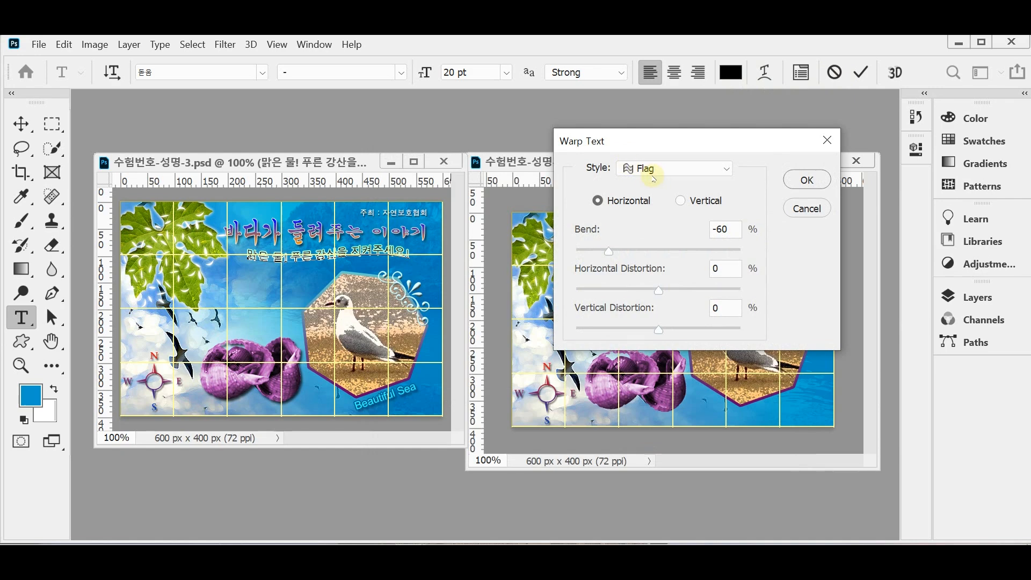
click(699, 251)
click(631, 250)
click(600, 250)
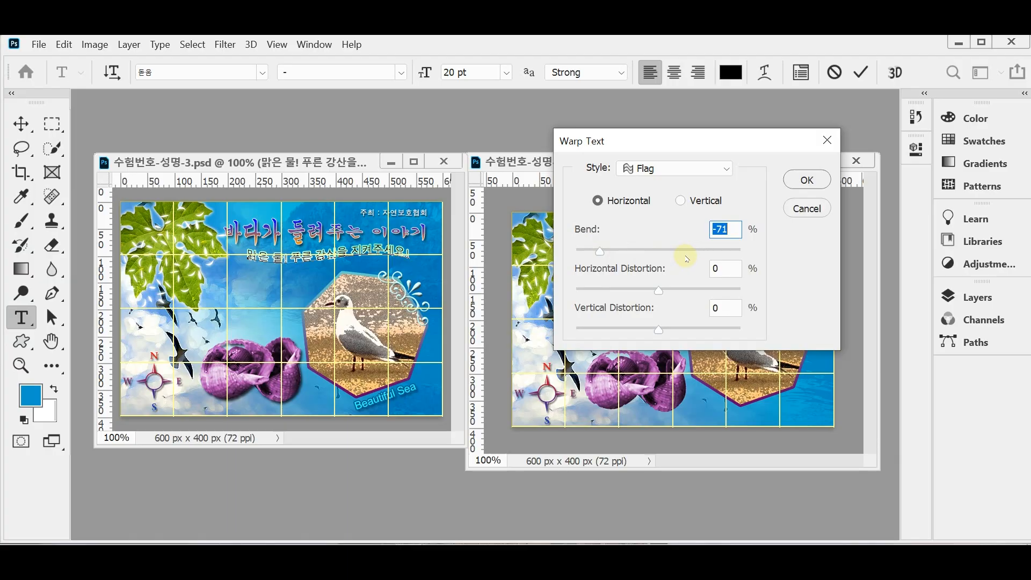
key(Return)
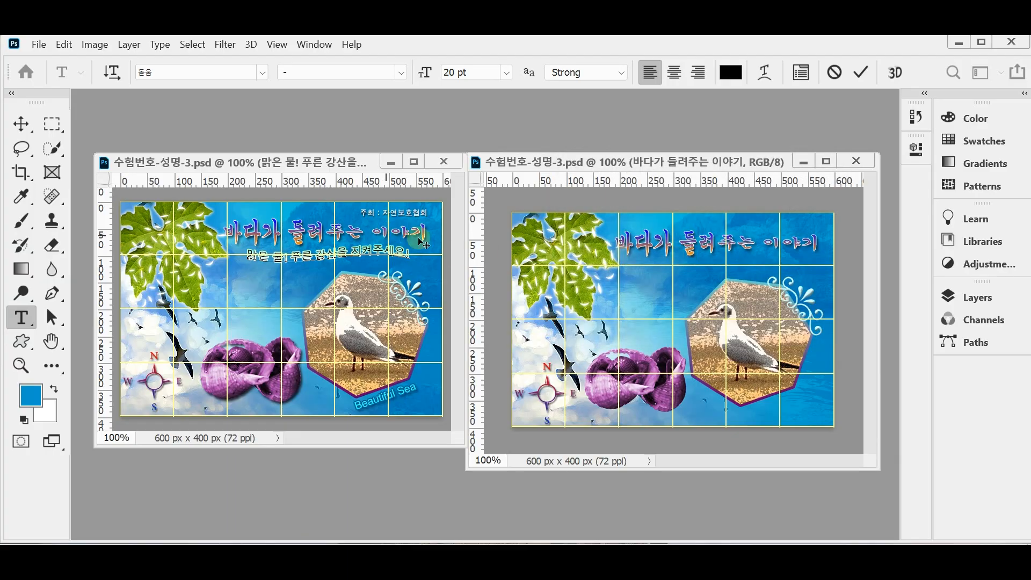
Step: Inspect the Stroke on the slogan in the reference document, including its size and both color stops of its gradient
click(964, 297)
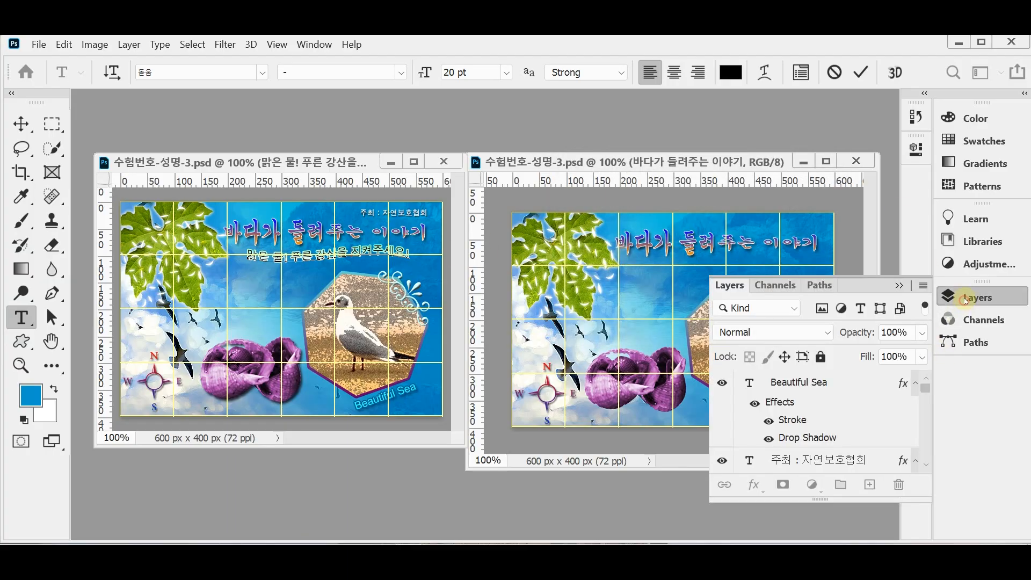
click(802, 453)
scroll(806, 453, down, 2)
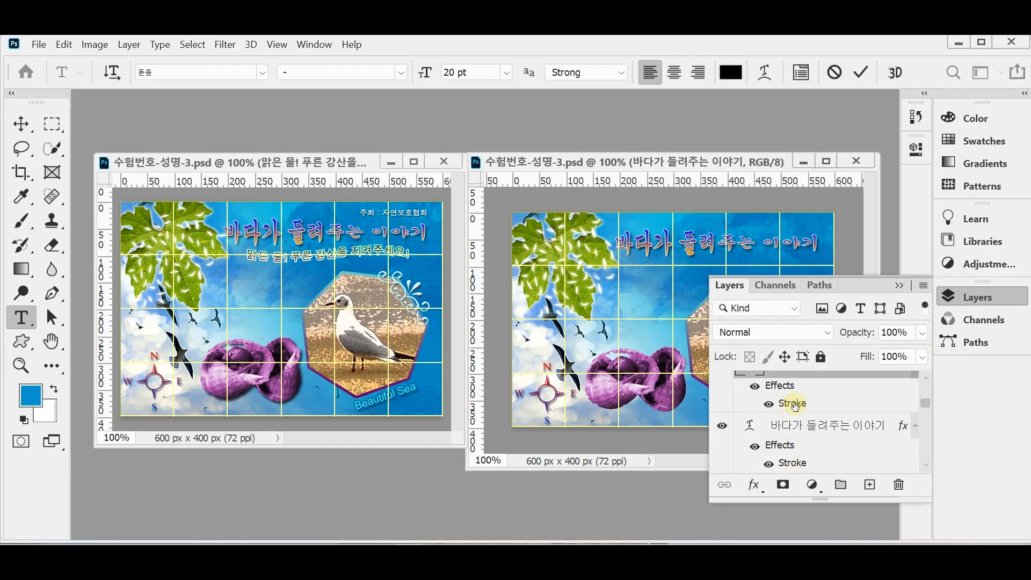
double_click(792, 402)
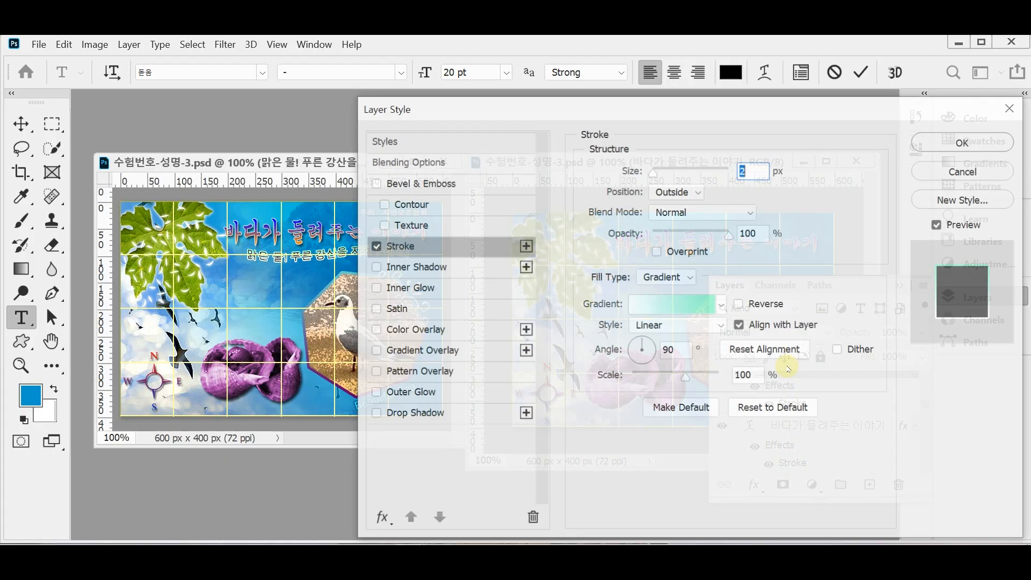
click(749, 170)
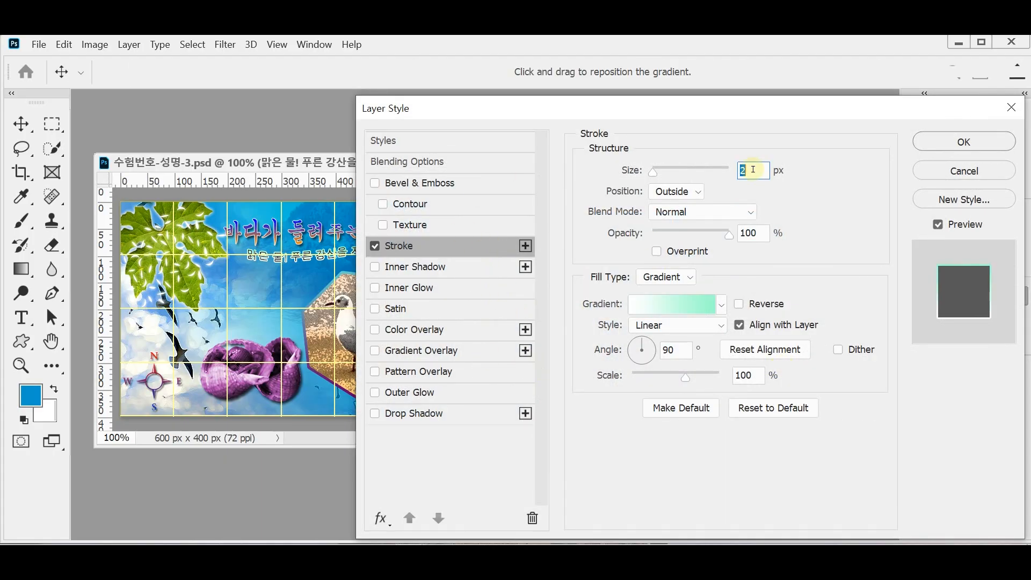
click(689, 314)
click(572, 398)
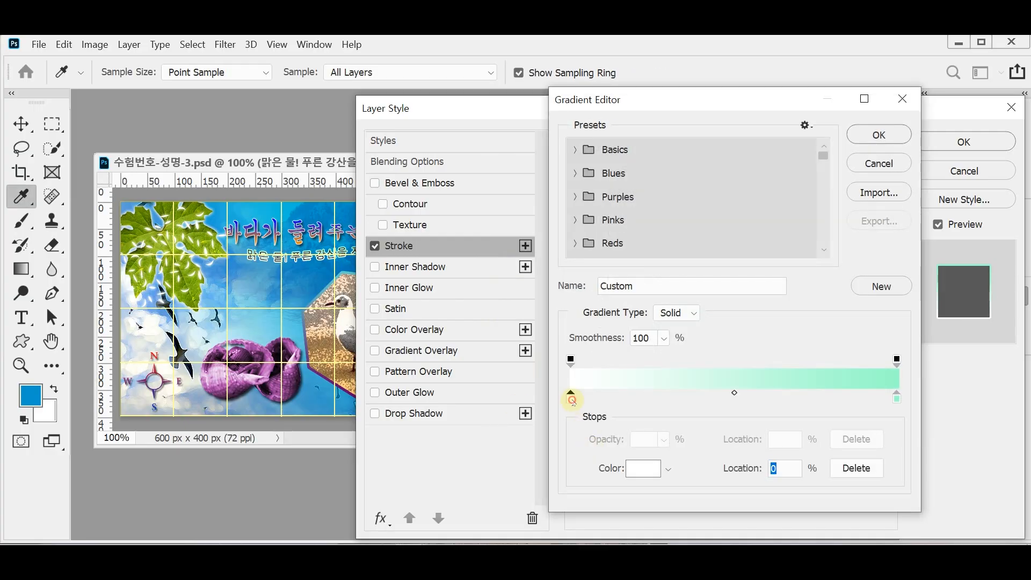
double_click(572, 400)
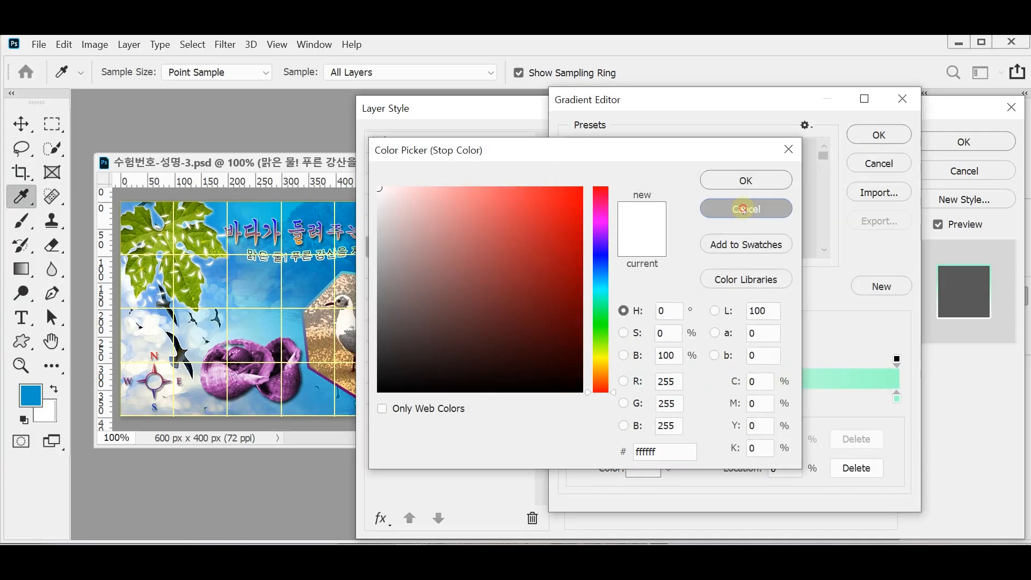
click(744, 210)
double_click(897, 398)
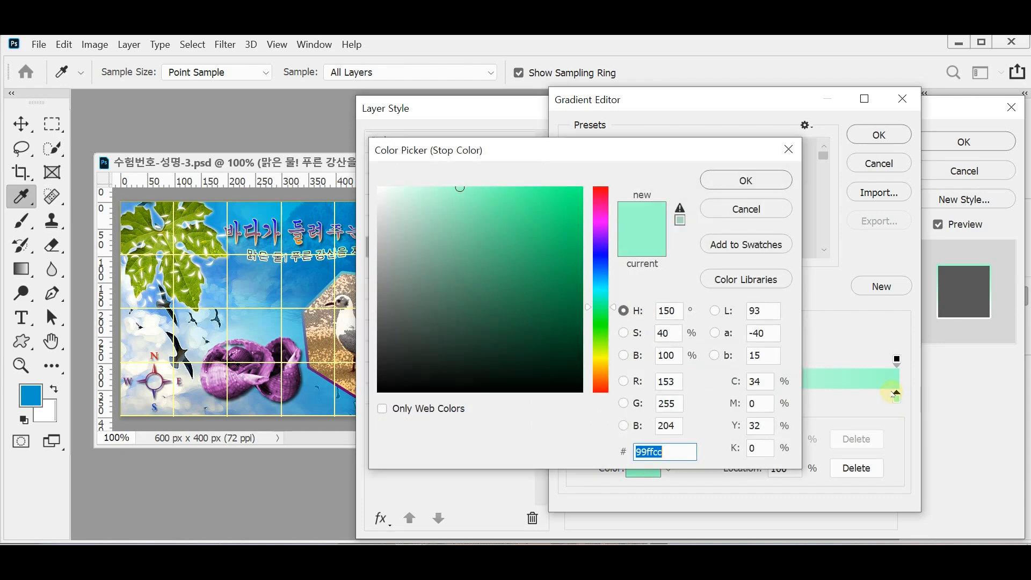
key(Return)
click(903, 98)
click(1012, 109)
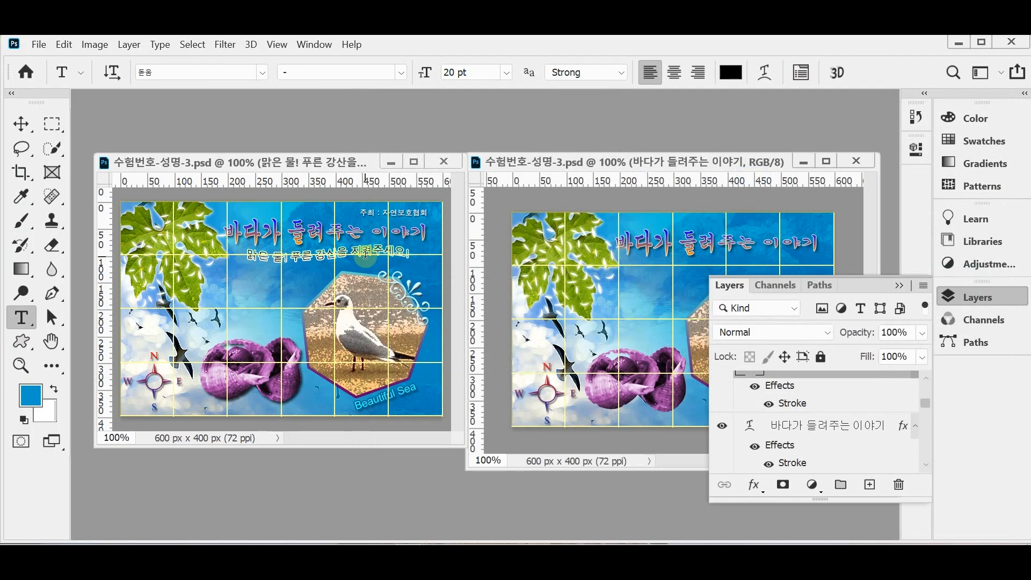
click(960, 296)
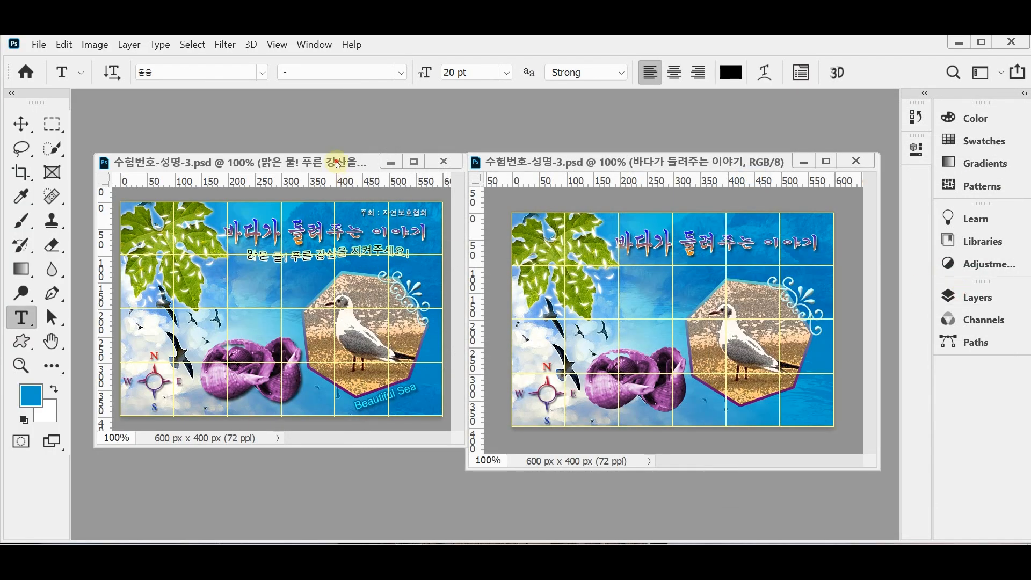
Step: Copy the slogan and the line 주최 : 자연보호협회 from the reference document to their matching places in the working document
drag(340, 262, 723, 276)
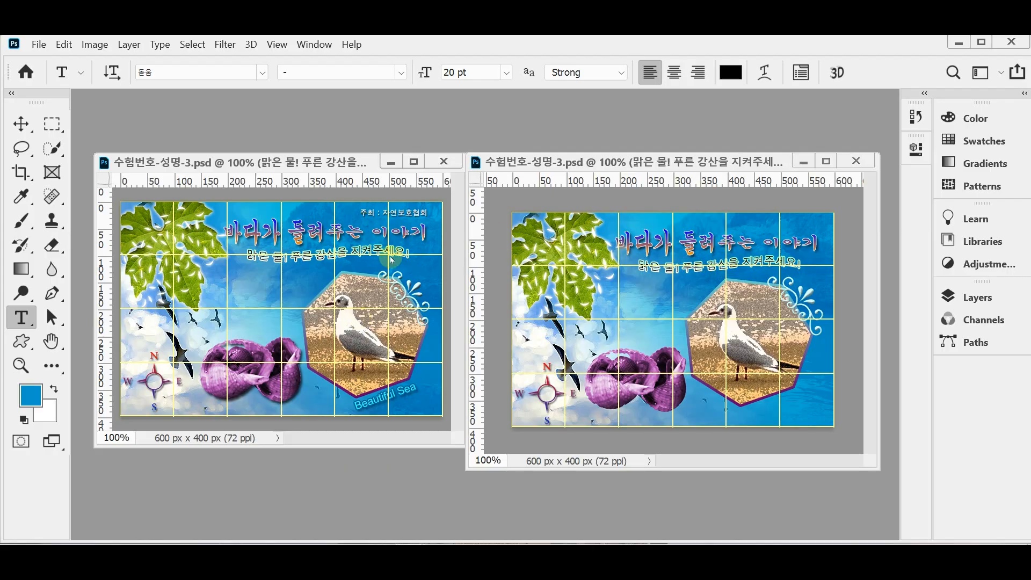
click(425, 214)
click(406, 214)
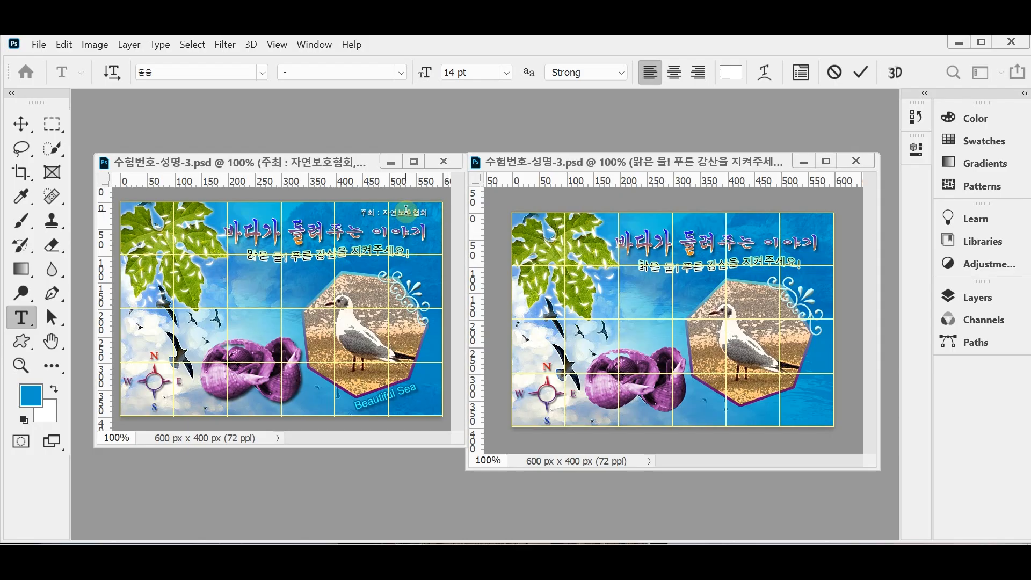
key(ctrl+Return)
drag(409, 213, 774, 224)
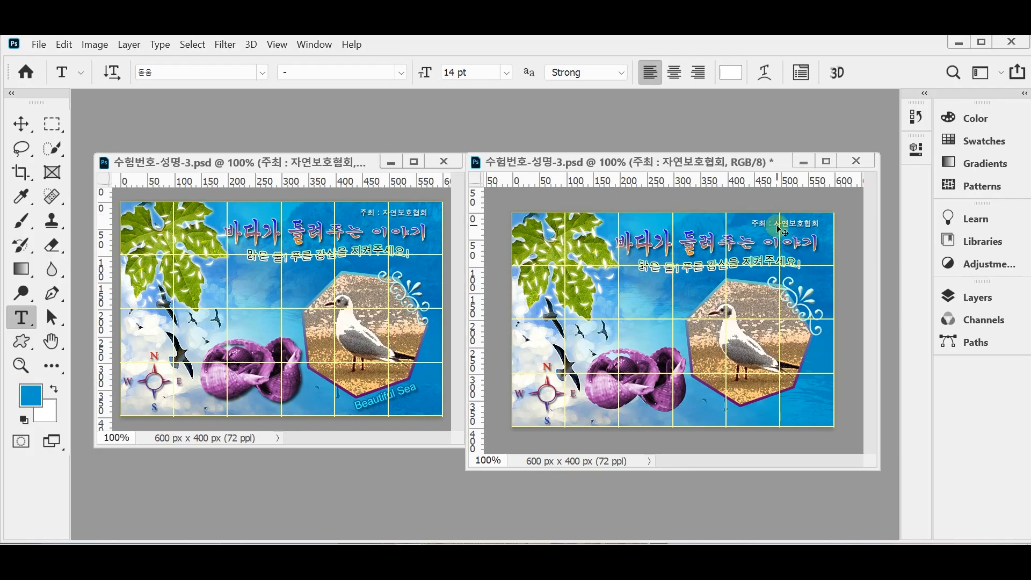
Step: Copy the wording Beautiful Sea from the text below the hexagon in the reference document
click(386, 401)
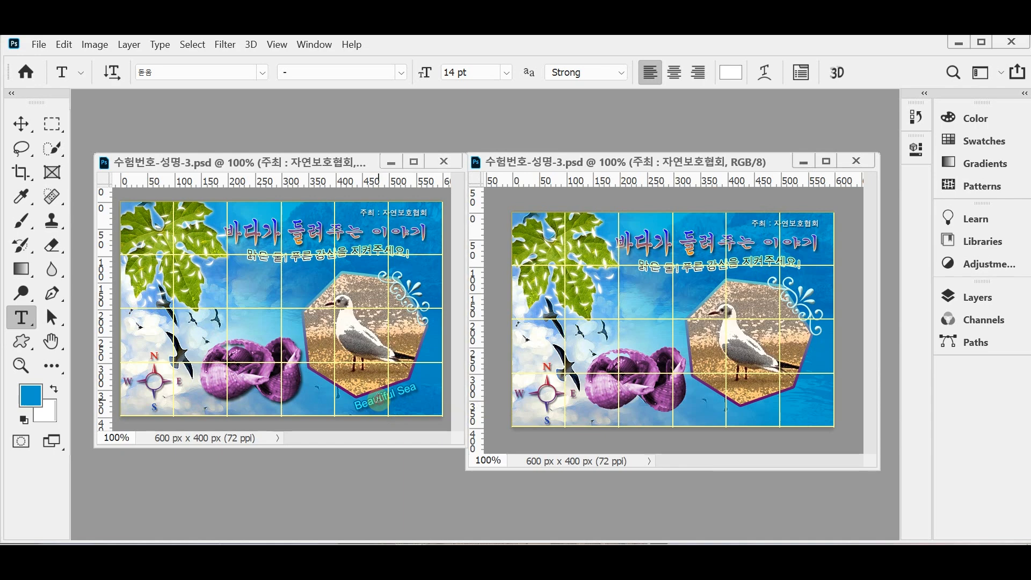
triple_click(385, 400)
key(ctrl+c)
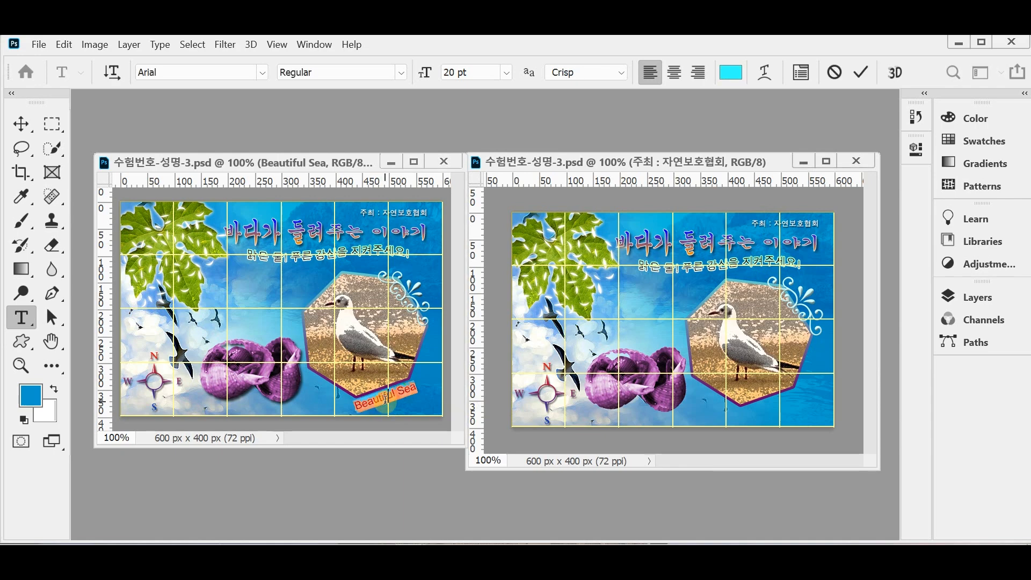
Step: Paste Beautiful Sea as new horizontal text just below the hexagon in the working document, with text color 33ffff
click(738, 415)
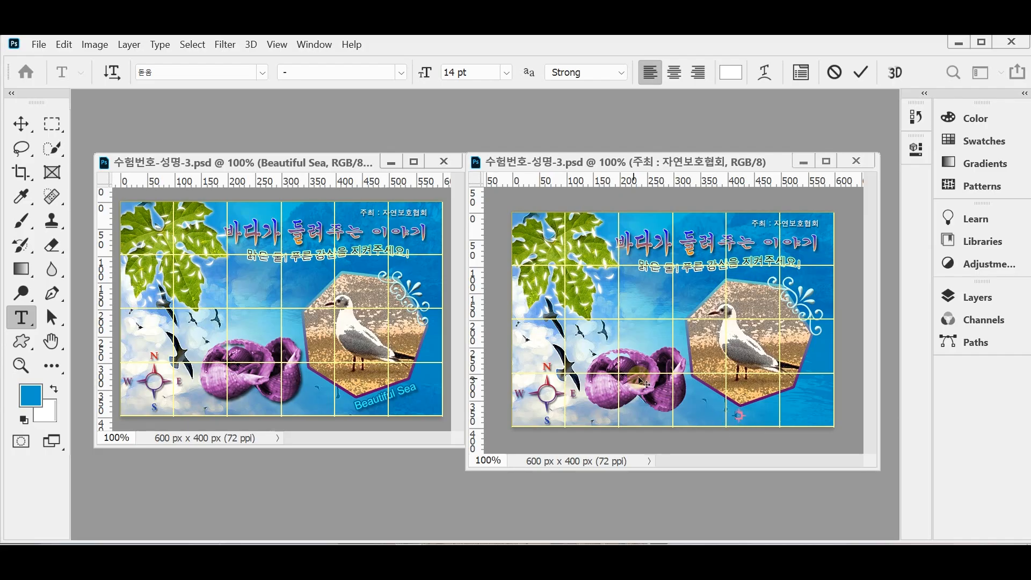
click(646, 358)
ctrl+click(821, 416)
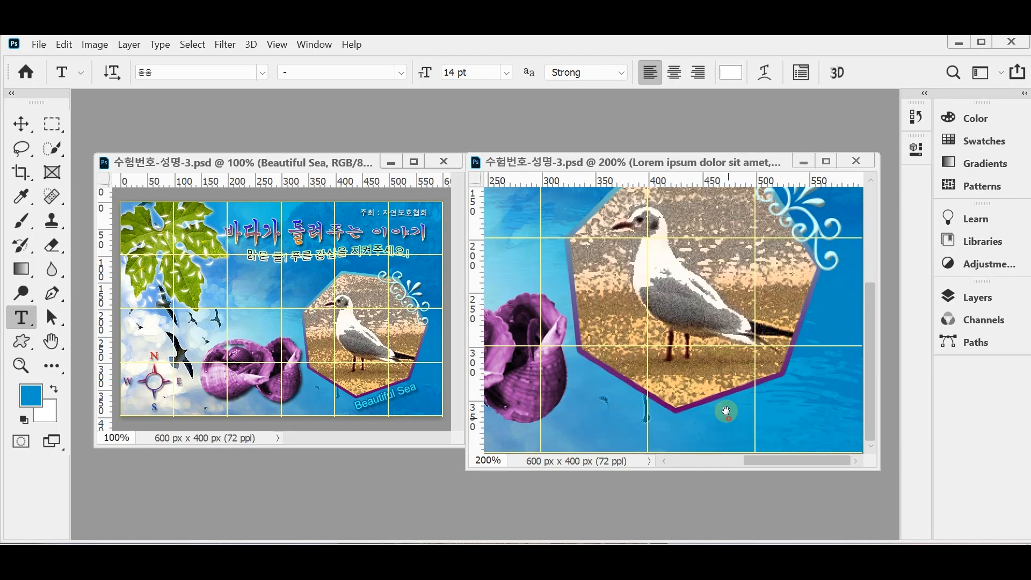
right_click(22, 317)
click(85, 318)
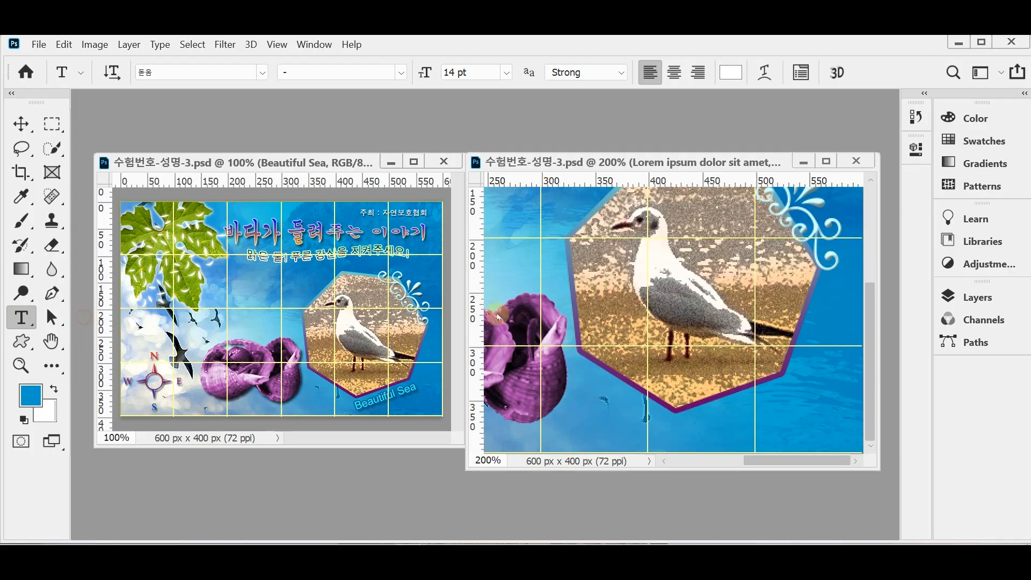
click(661, 430)
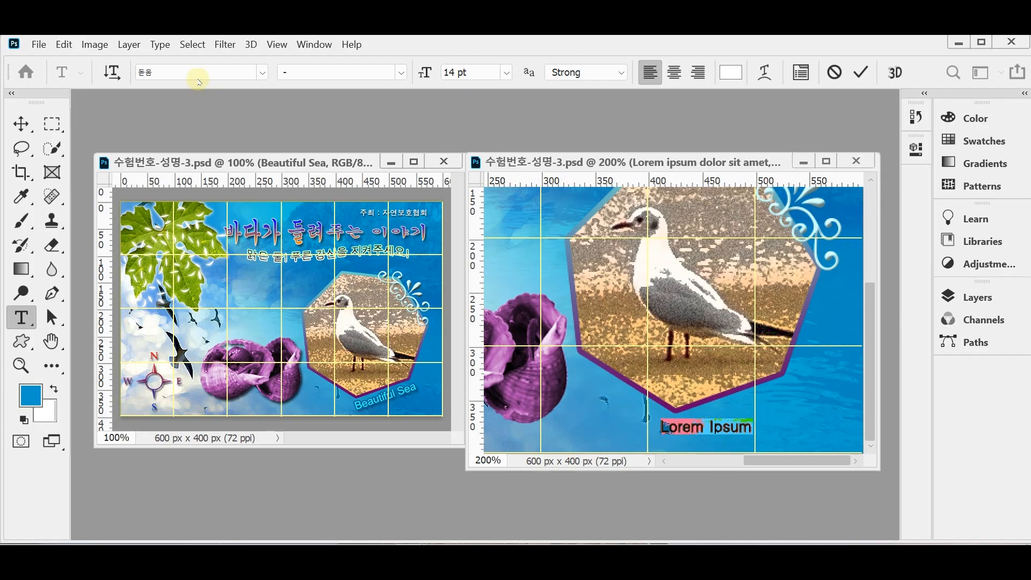
key(ctrl+v)
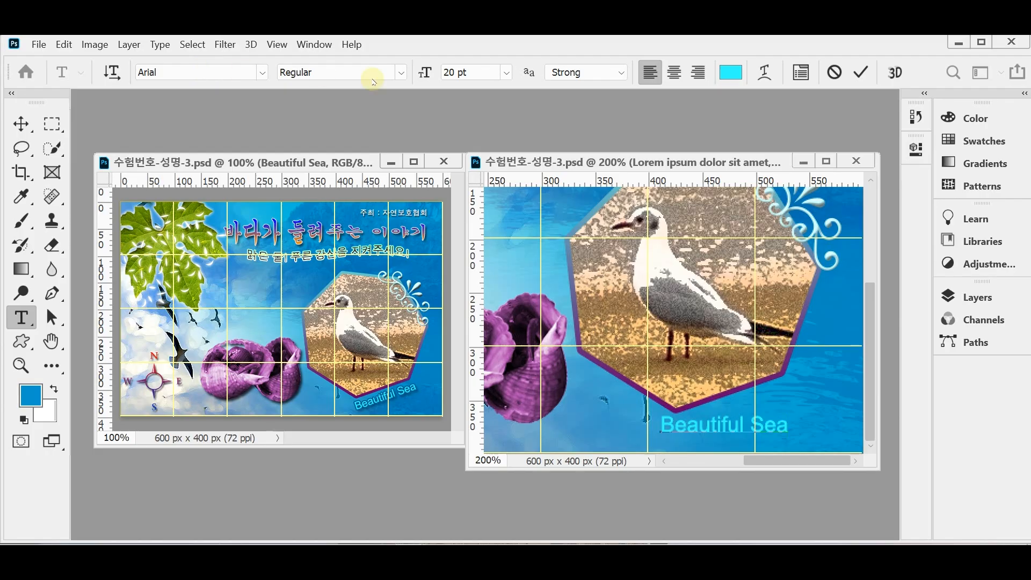
click(728, 72)
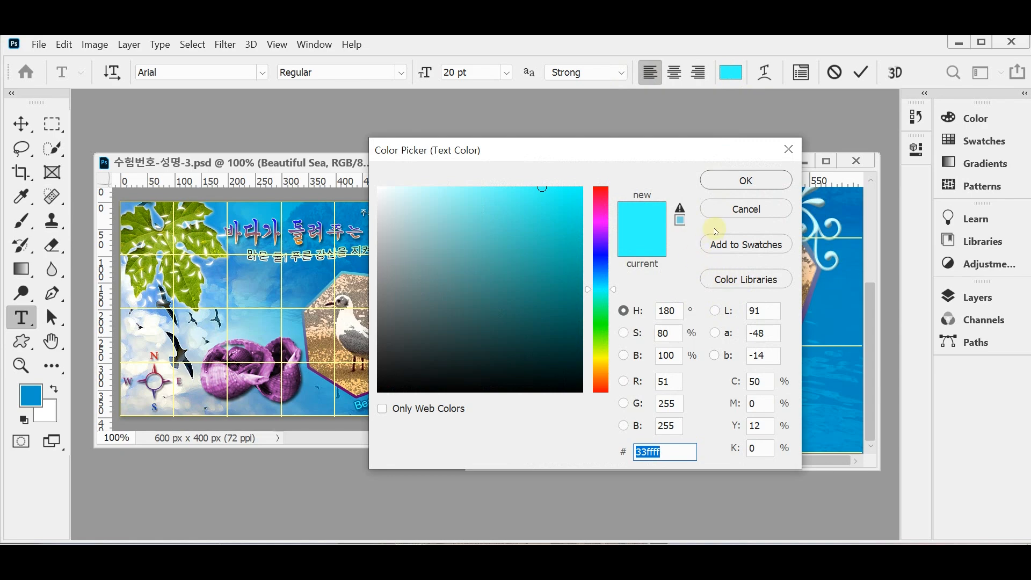
click(760, 179)
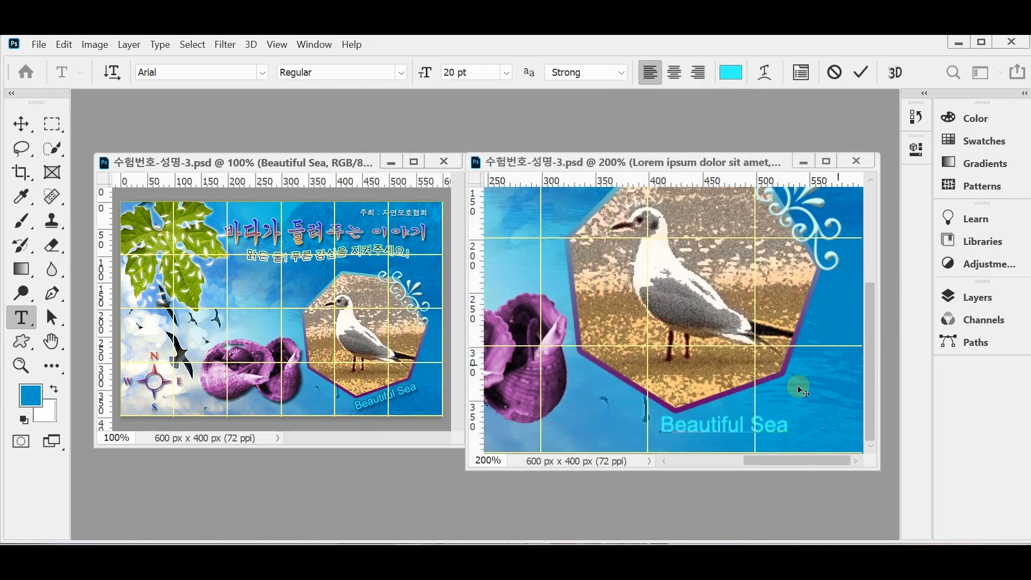
Step: Add a 2 px outside Stroke with a solid Color fill type to the Beautiful Sea text layer
click(977, 297)
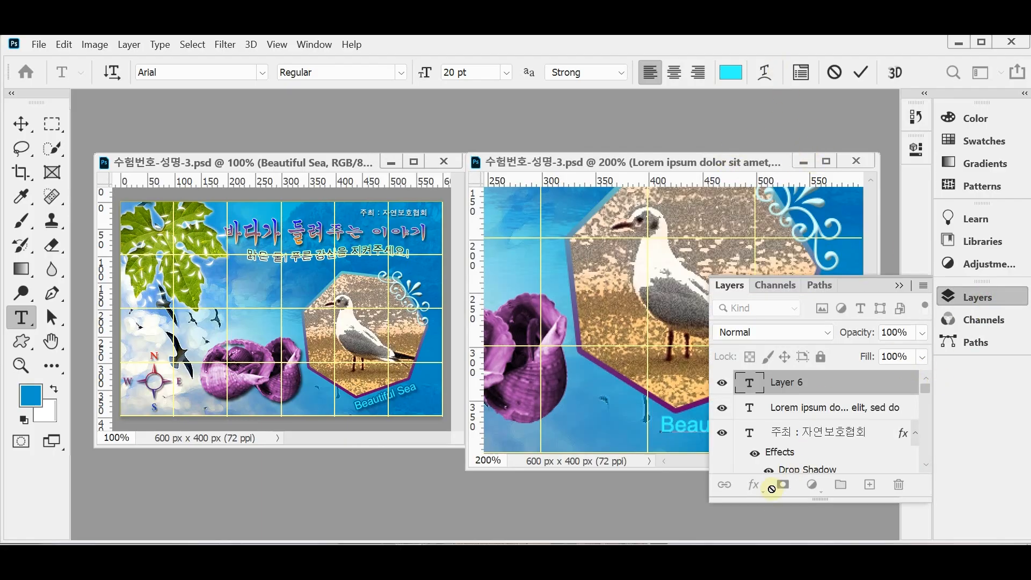
click(754, 490)
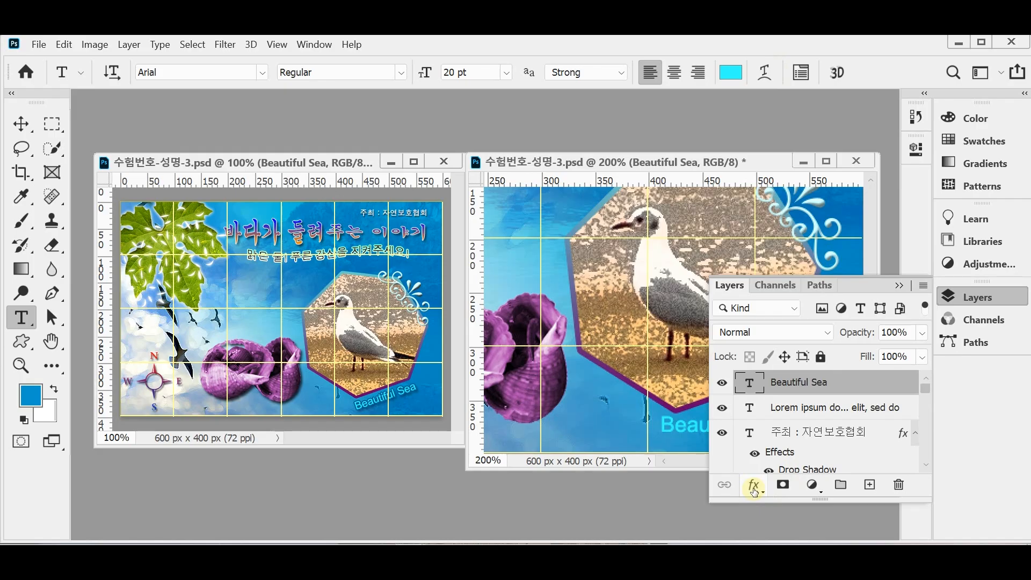
click(755, 490)
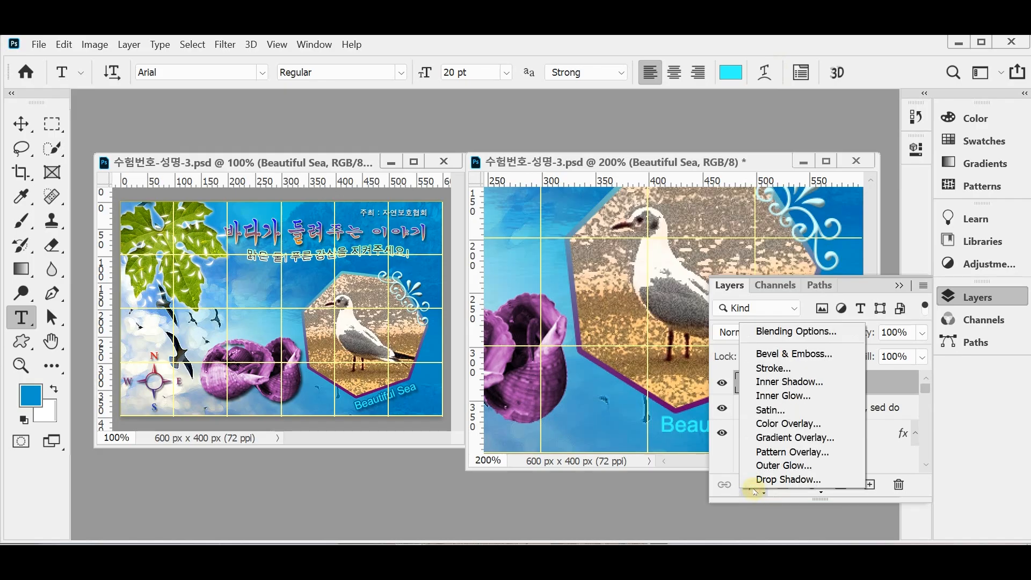
click(802, 369)
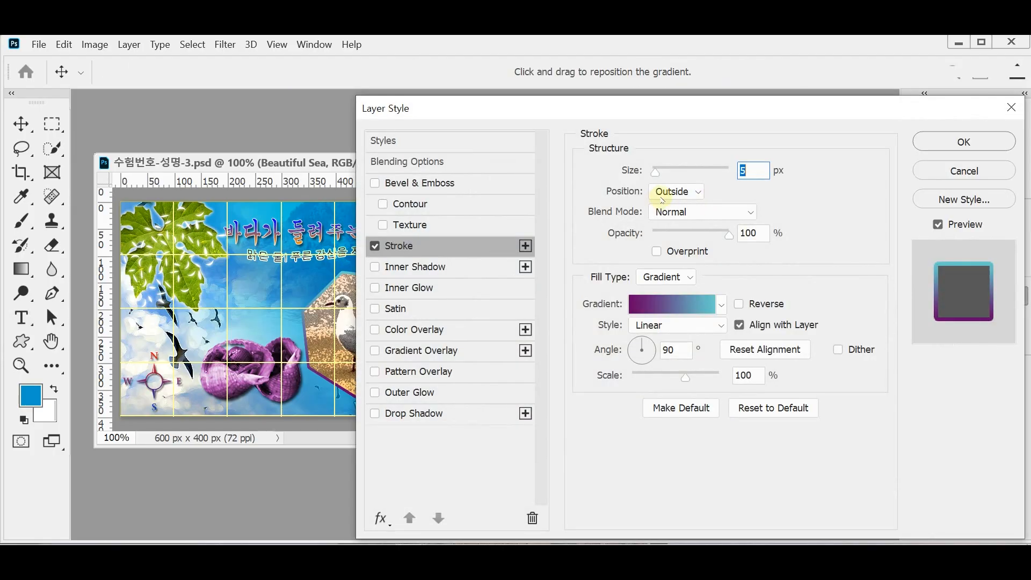
text(2)
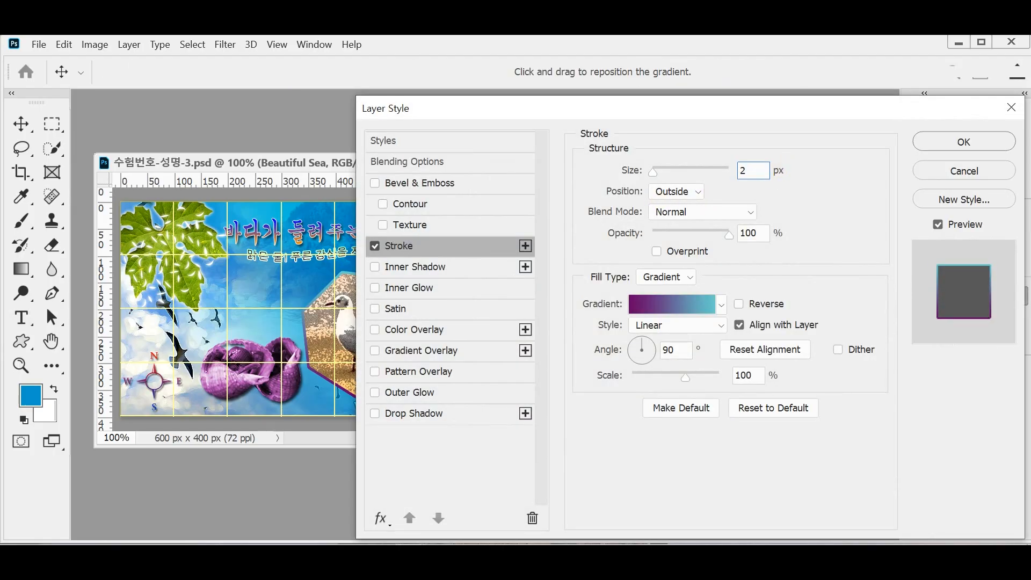
click(653, 278)
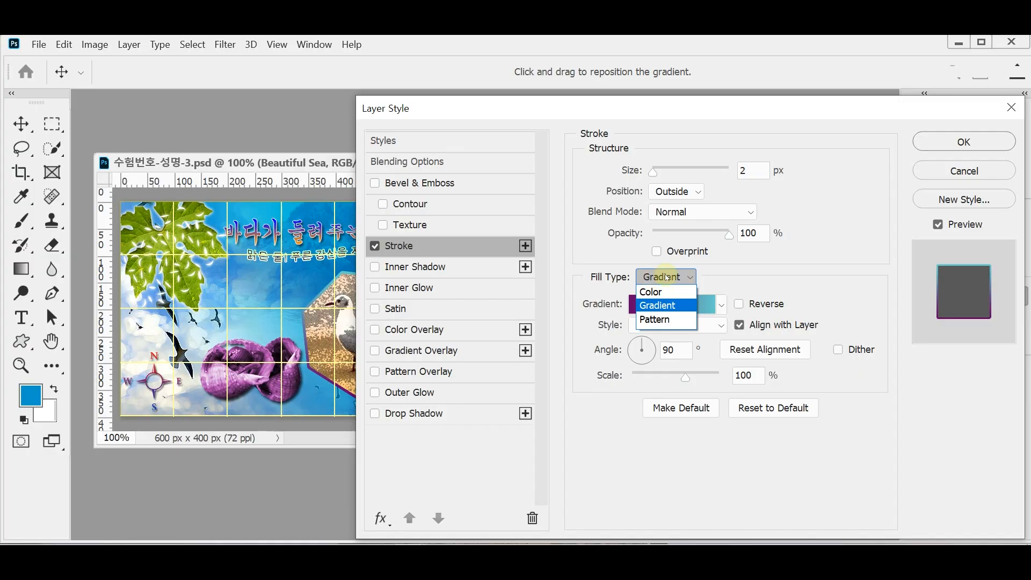
click(649, 294)
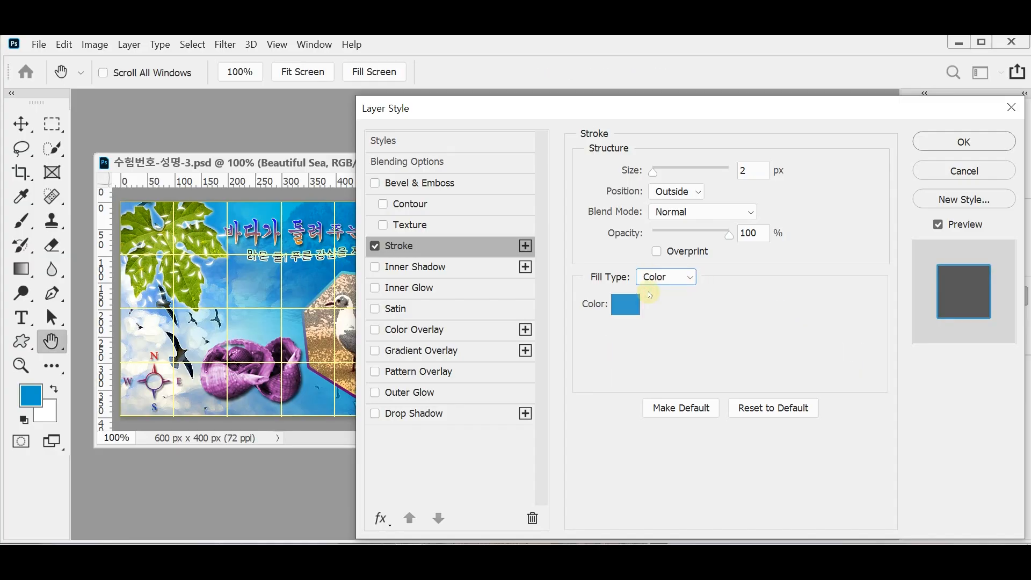
Step: Set the stroke color of the Beautiful Sea text to hex 069
click(623, 311)
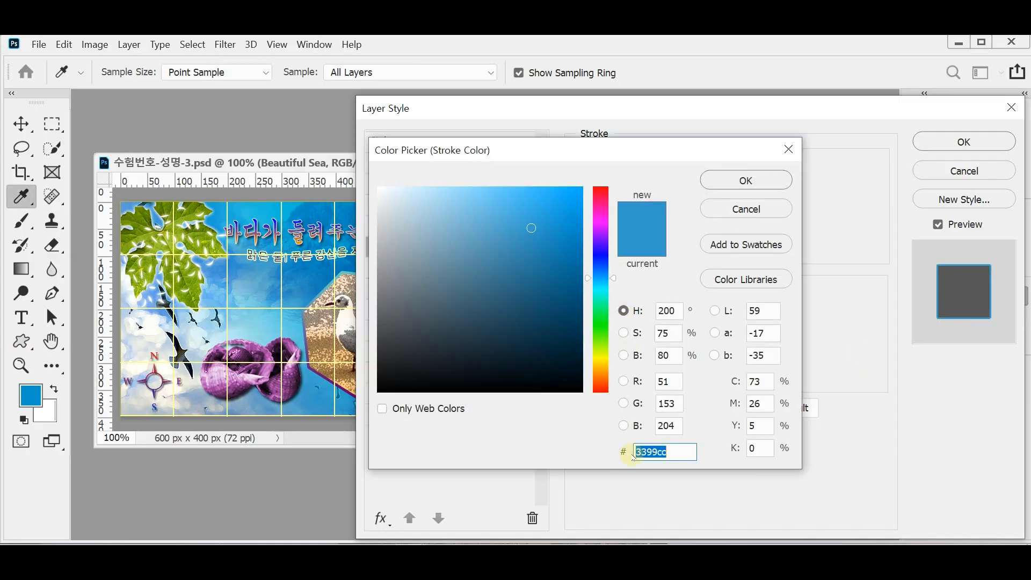
text(06)
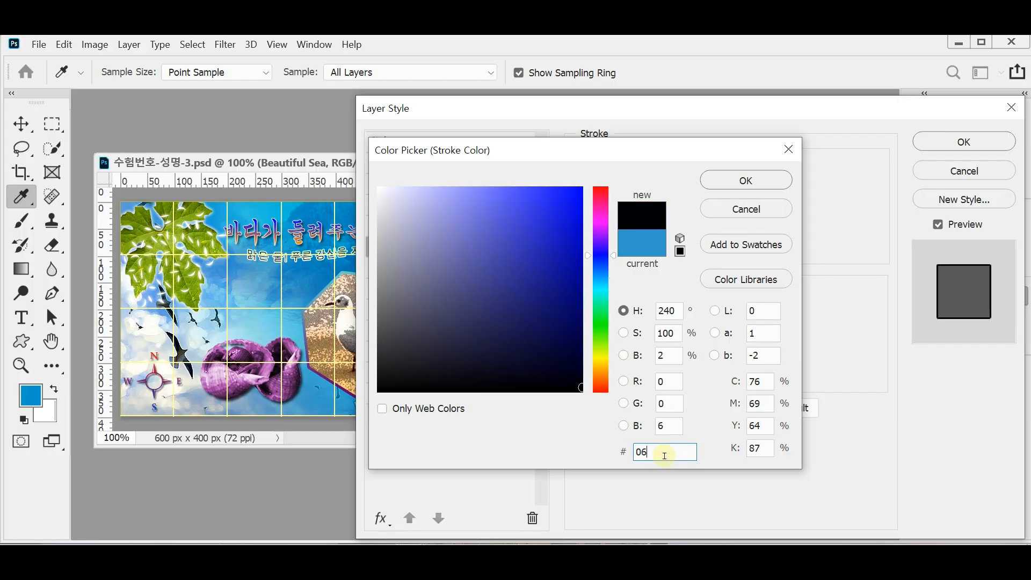
text(93)
key(BackSpace)
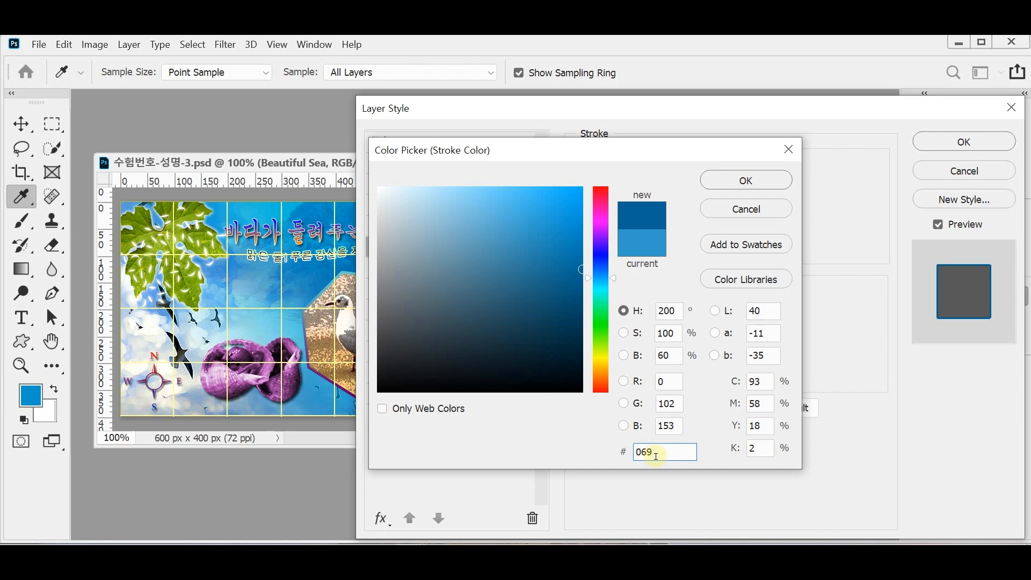
key(Return)
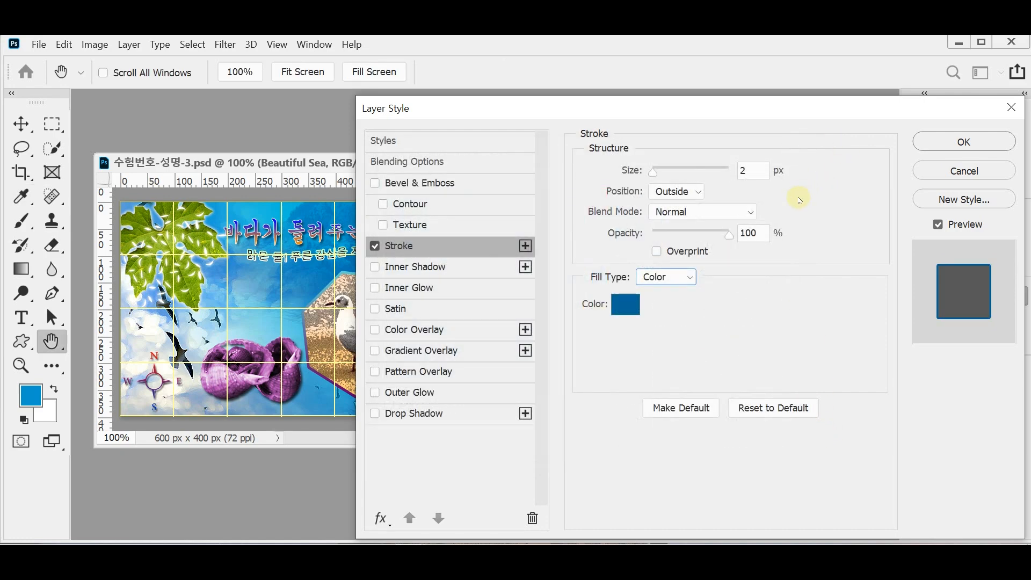
Step: Add a Drop Shadow with distance 5 px and size 5 px to Beautiful Sea and apply the layer style
click(426, 415)
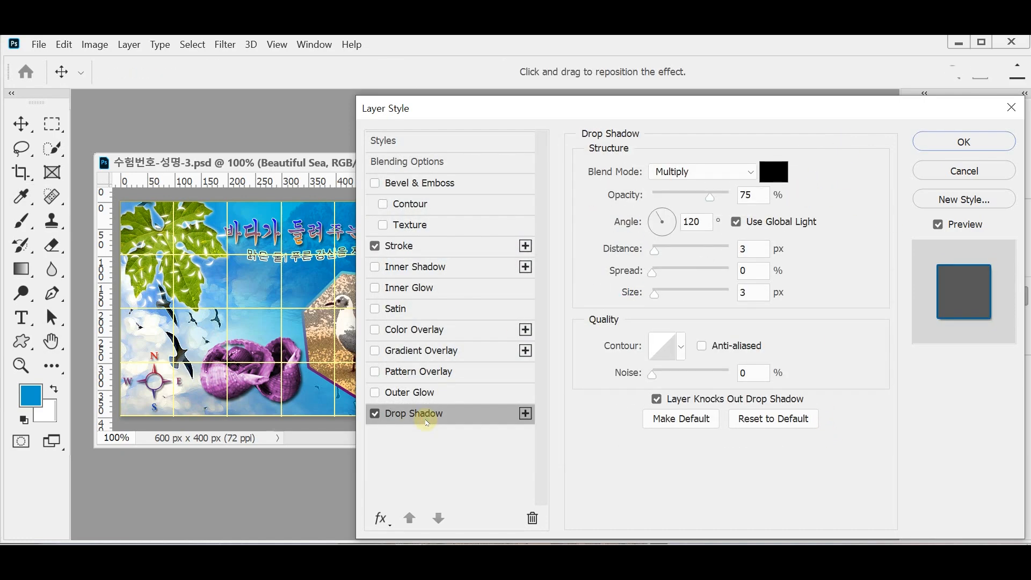
drag(754, 246, 708, 246)
text(5)
key(Tab)
key(Tab)
text(5)
click(934, 151)
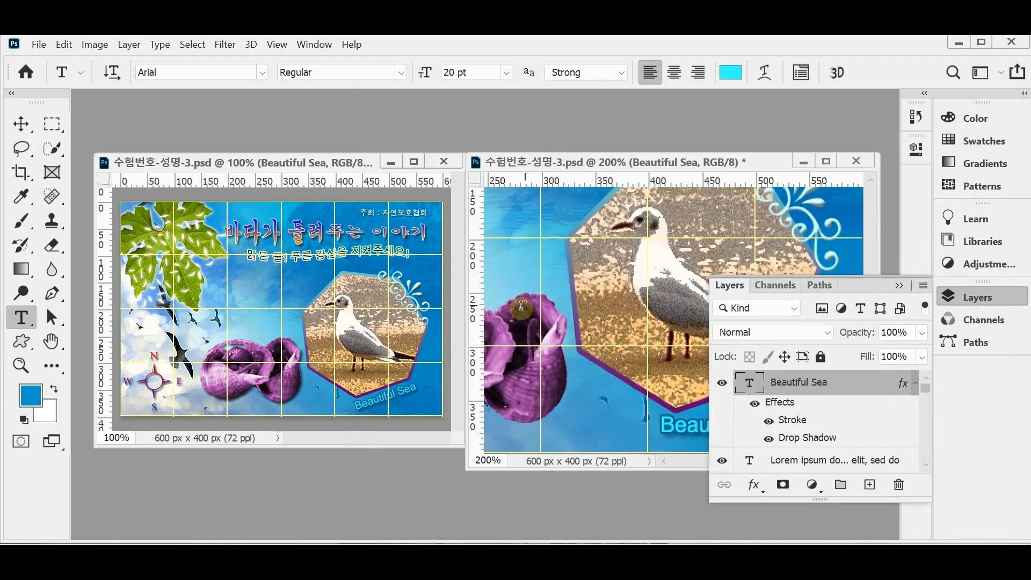
click(987, 297)
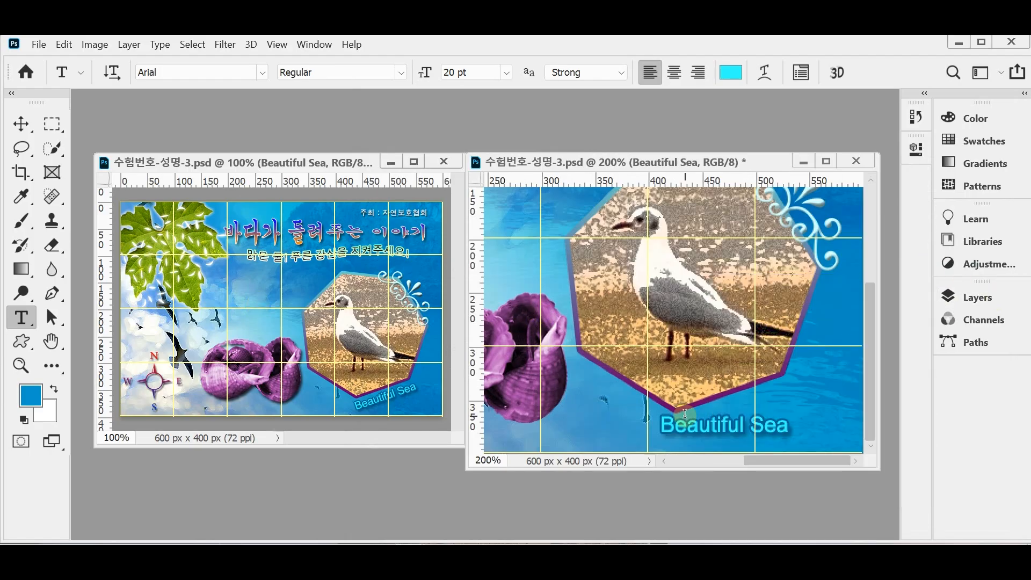
key(ctrl+t)
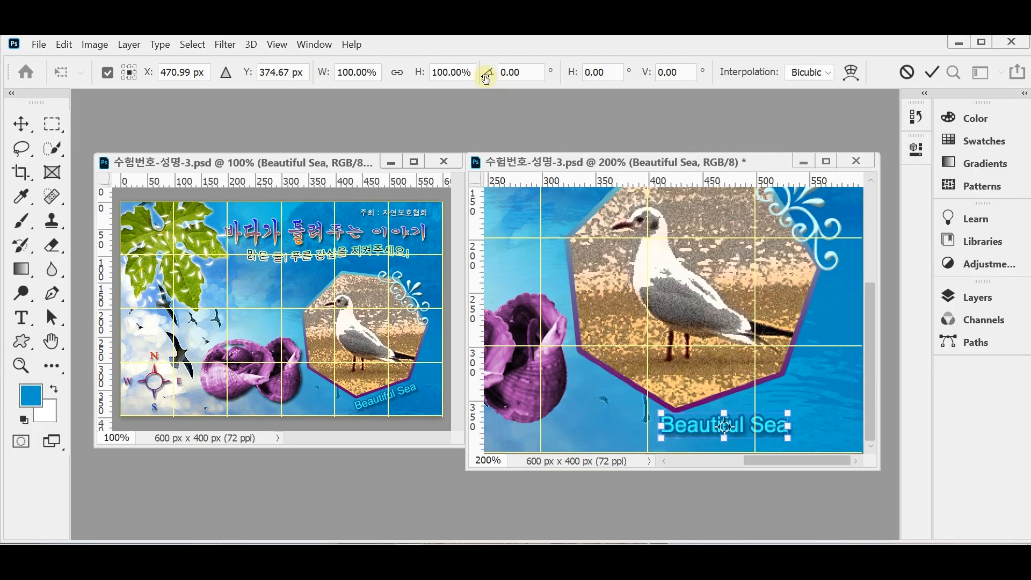
key(Return)
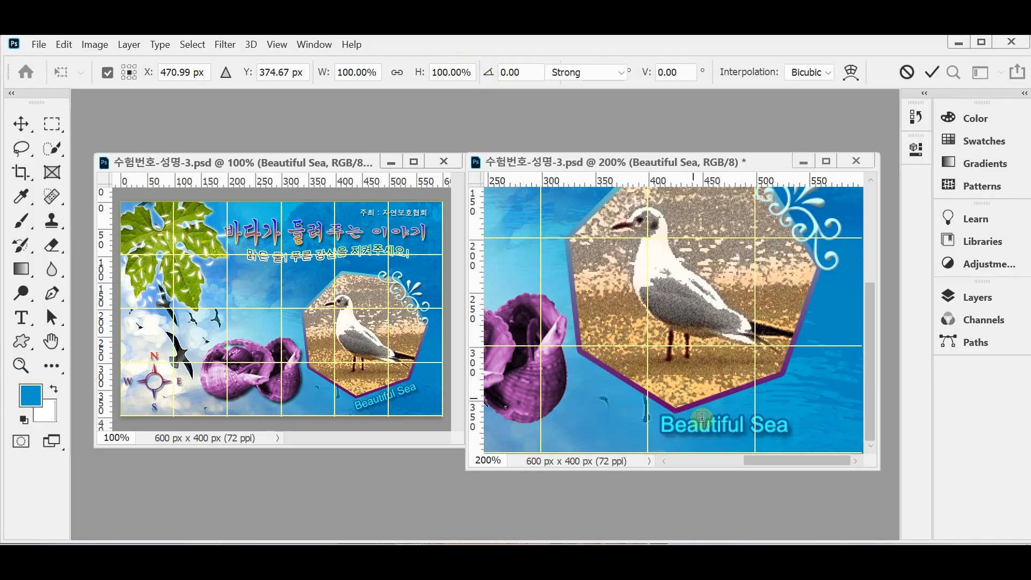
key(t)
click(738, 430)
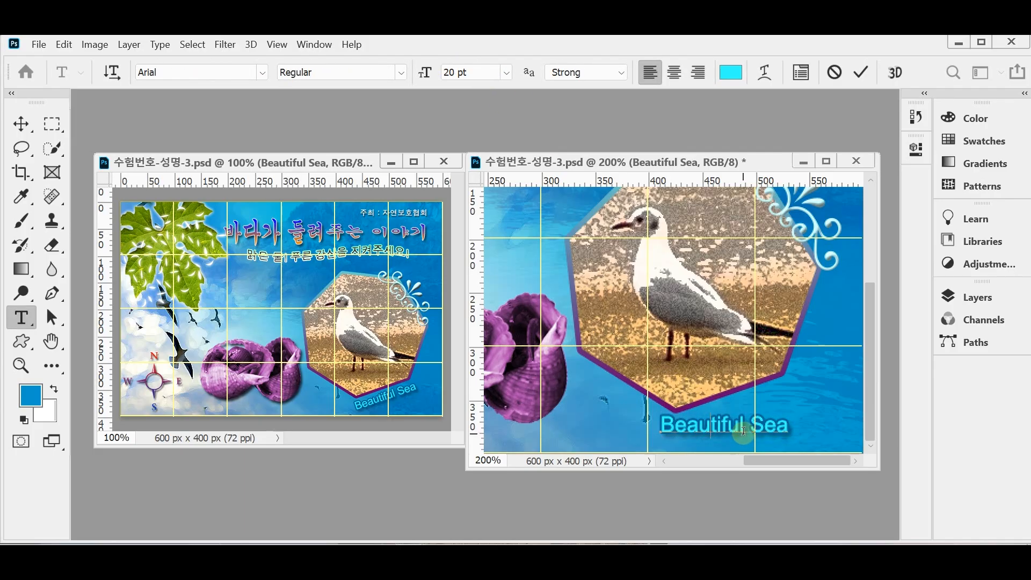
key(ctrl+t)
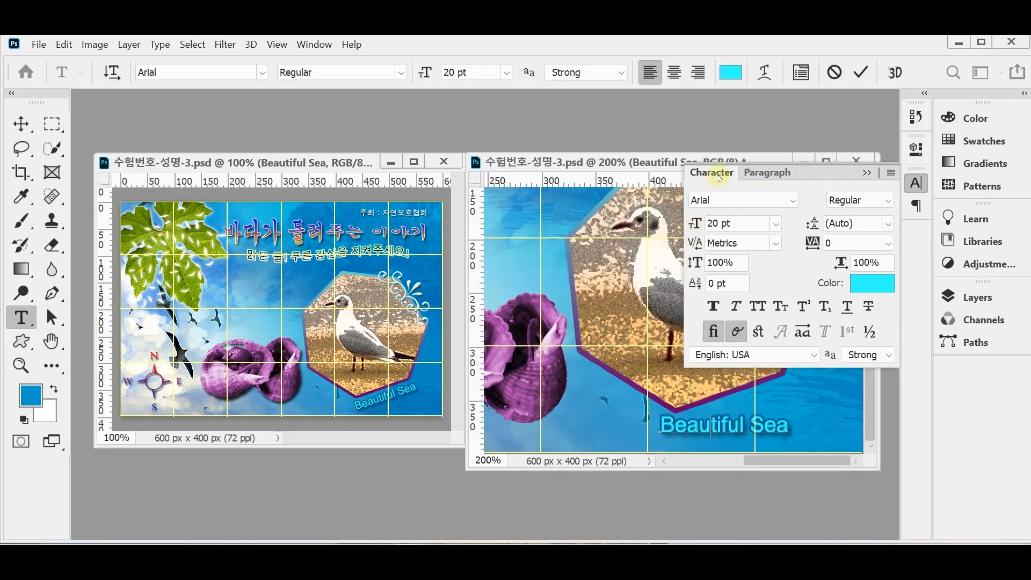
click(919, 183)
click(728, 424)
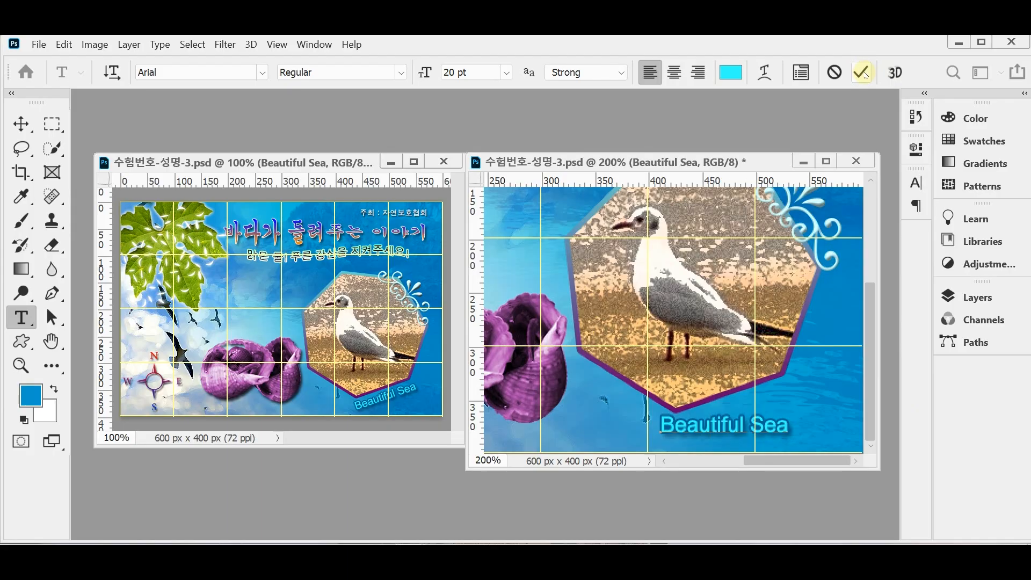
click(976, 294)
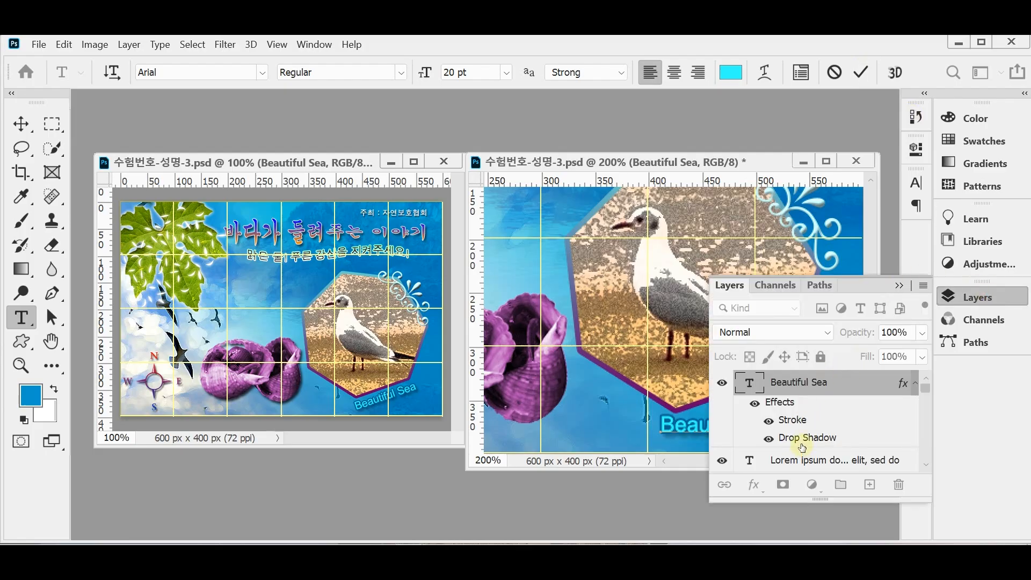
click(965, 300)
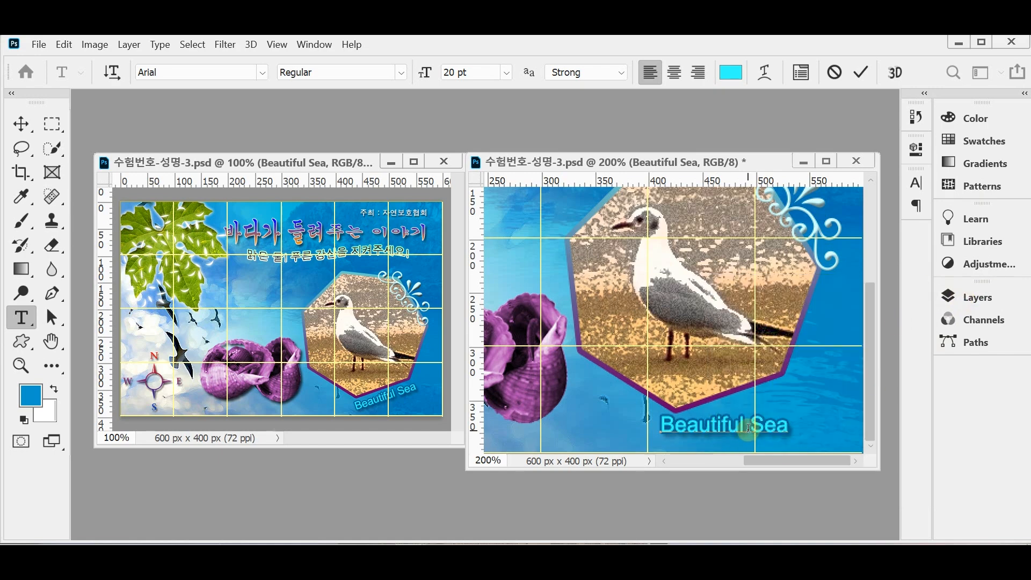
click(861, 72)
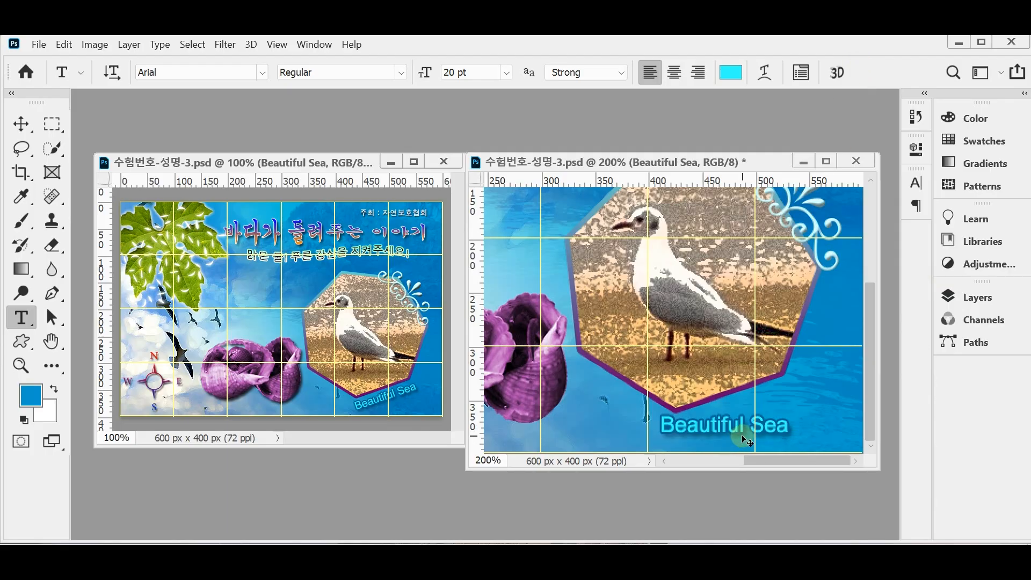
Step: Rotate the Beautiful Sea text to about -20° and move it to run along the hexagon's lower-right edge
key(ctrl+t)
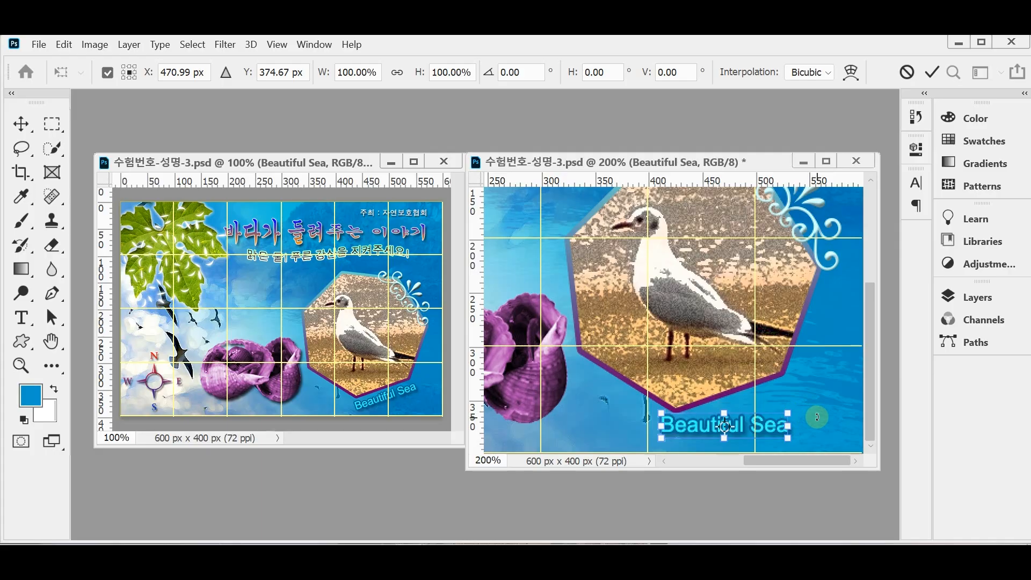
drag(817, 417, 806, 401)
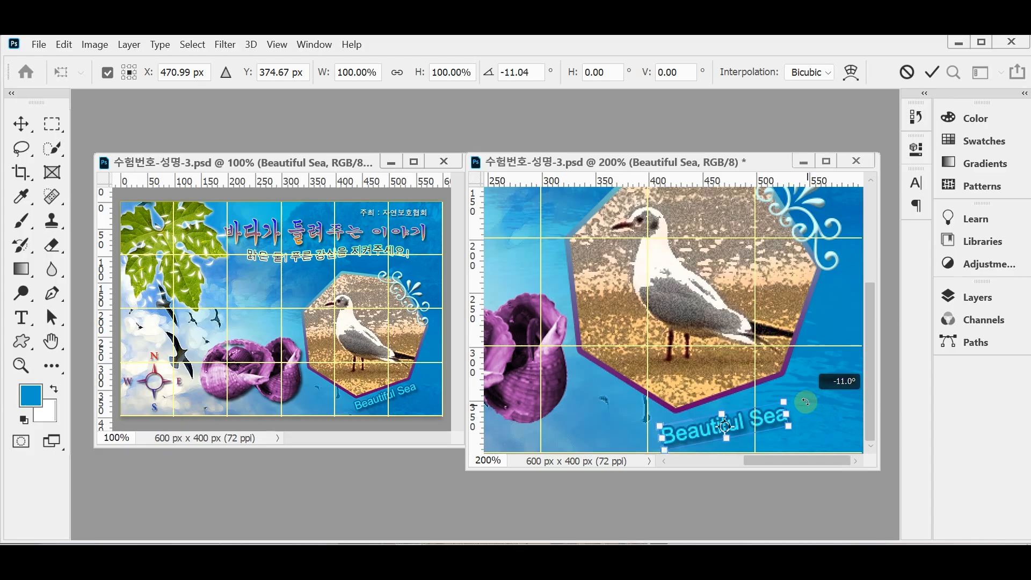
drag(806, 402, 801, 392)
drag(745, 427, 762, 409)
drag(838, 414, 838, 413)
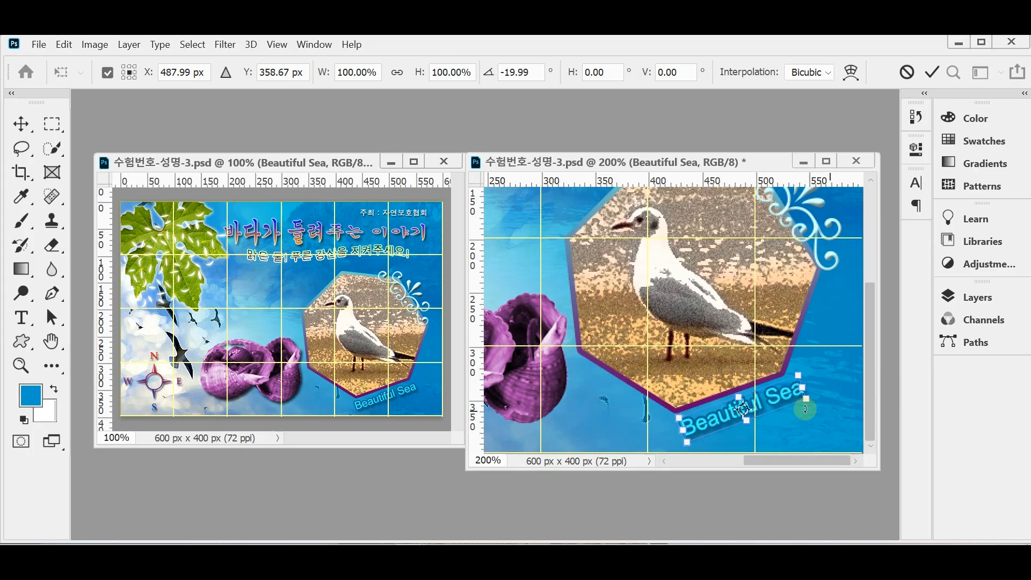
drag(782, 401, 780, 402)
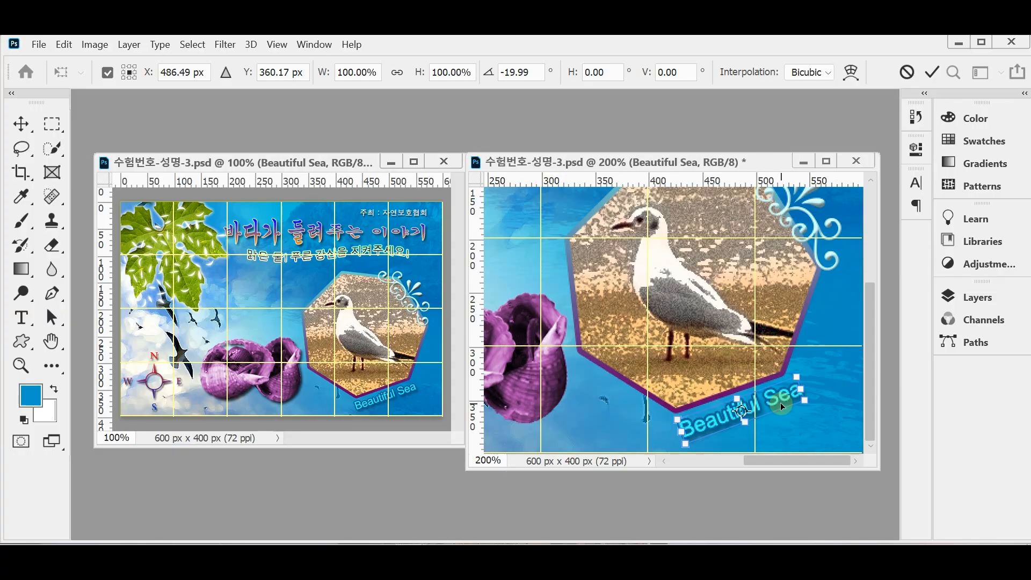
key(Return)
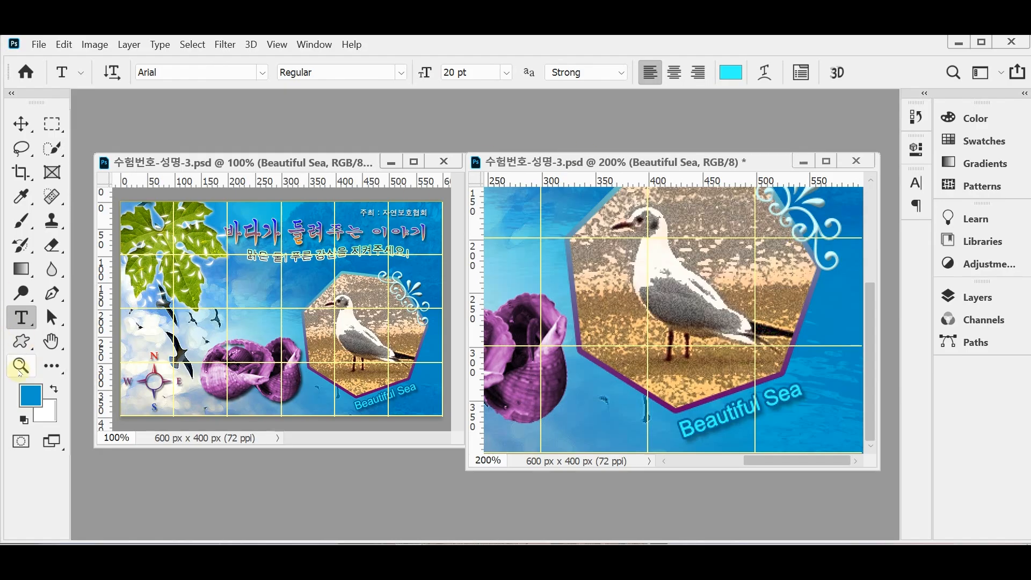
Step: View the working document at 100%, hide its grid and save the PSD
double_click(19, 366)
key(ctrl+s)
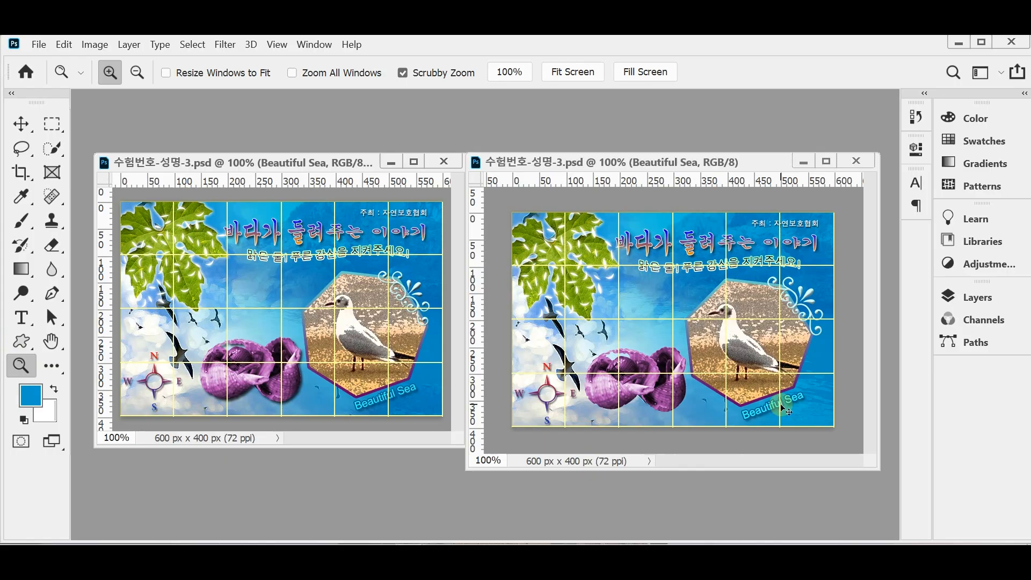
key(ctrl+apostrophe)
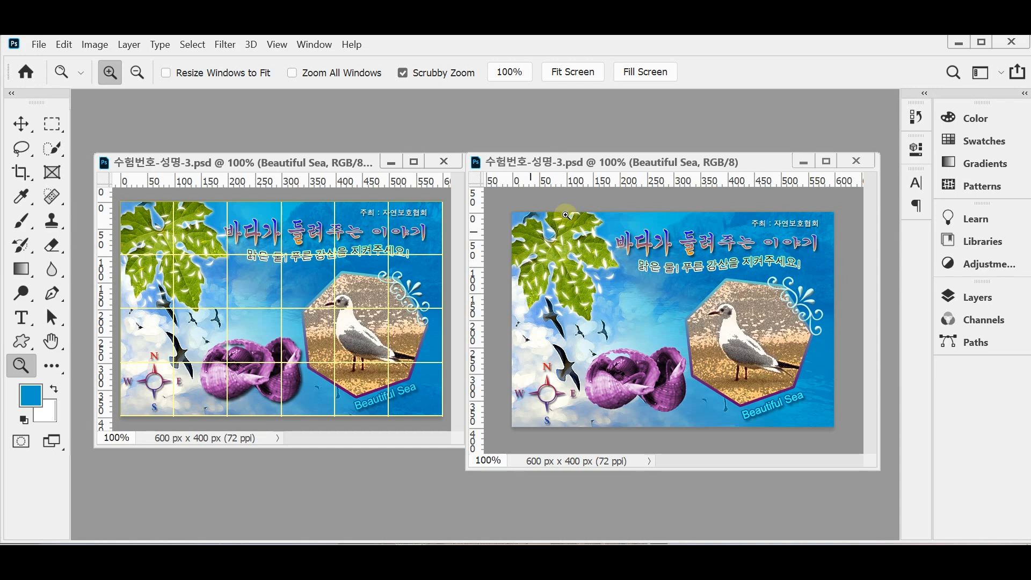
key(ctrl+s)
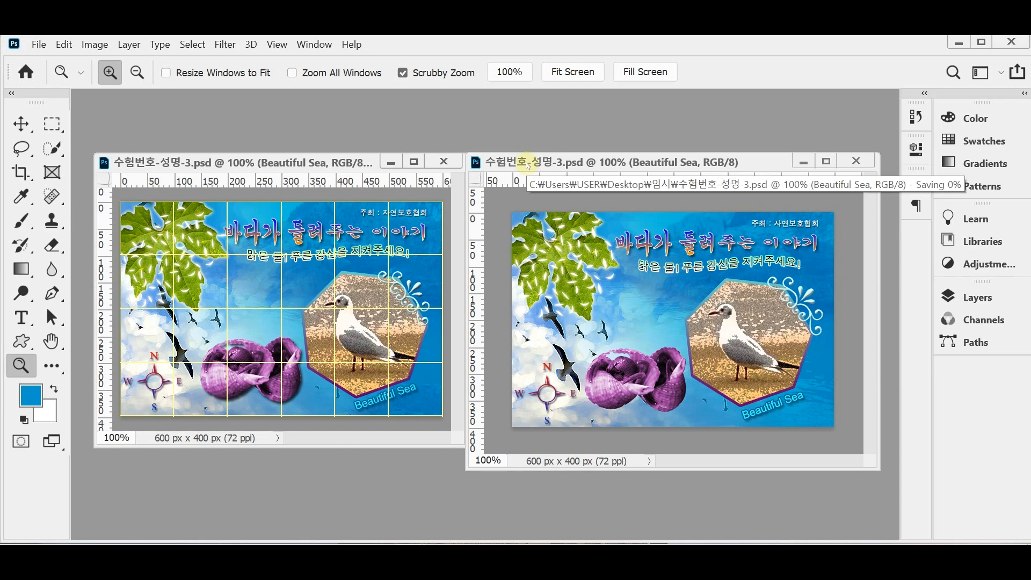
key(s)
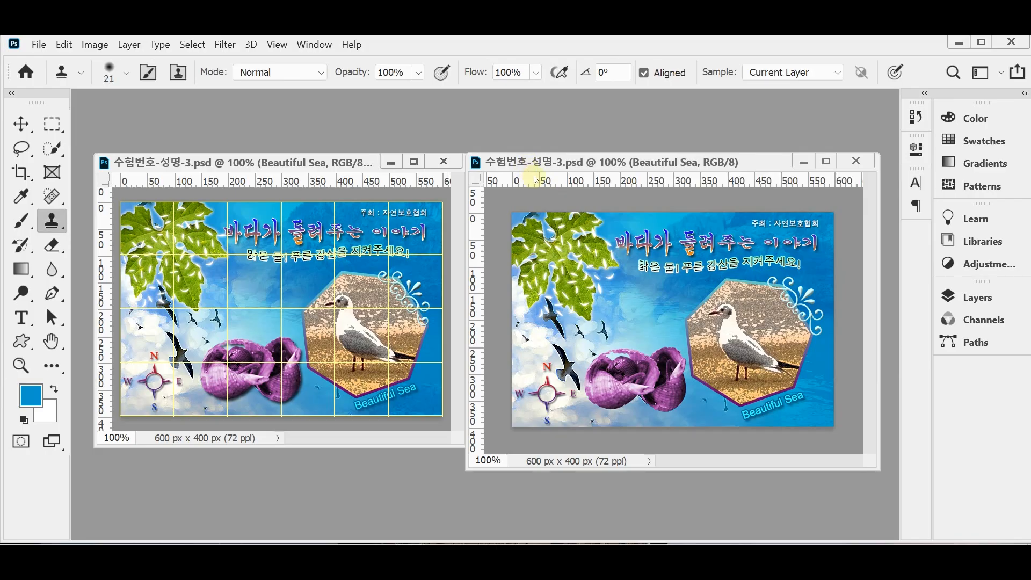
Step: Save the composition in JPEG format as 수험번호-성명-3.jpg in the GTQ folder inside 문서
click(39, 44)
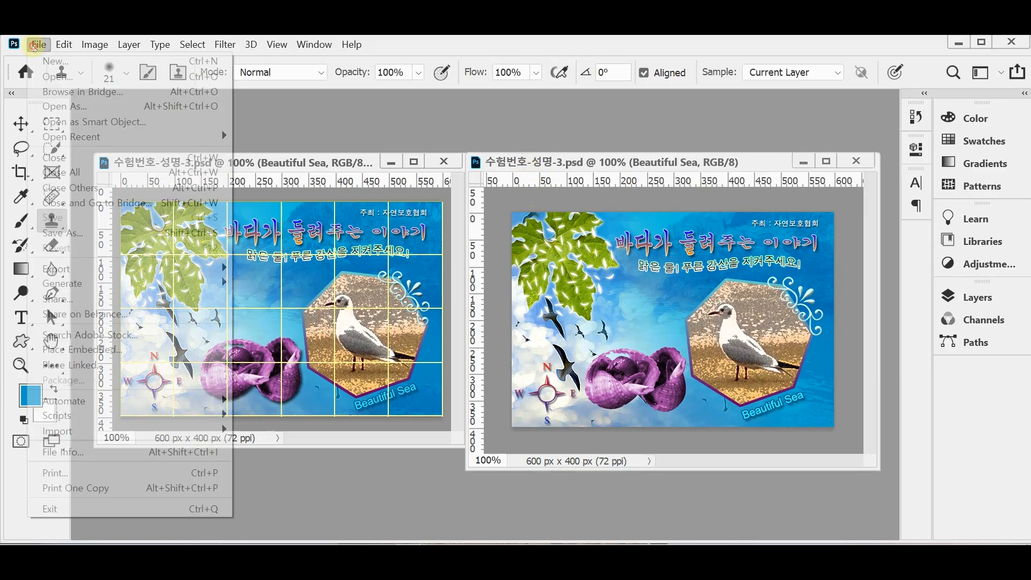
click(81, 232)
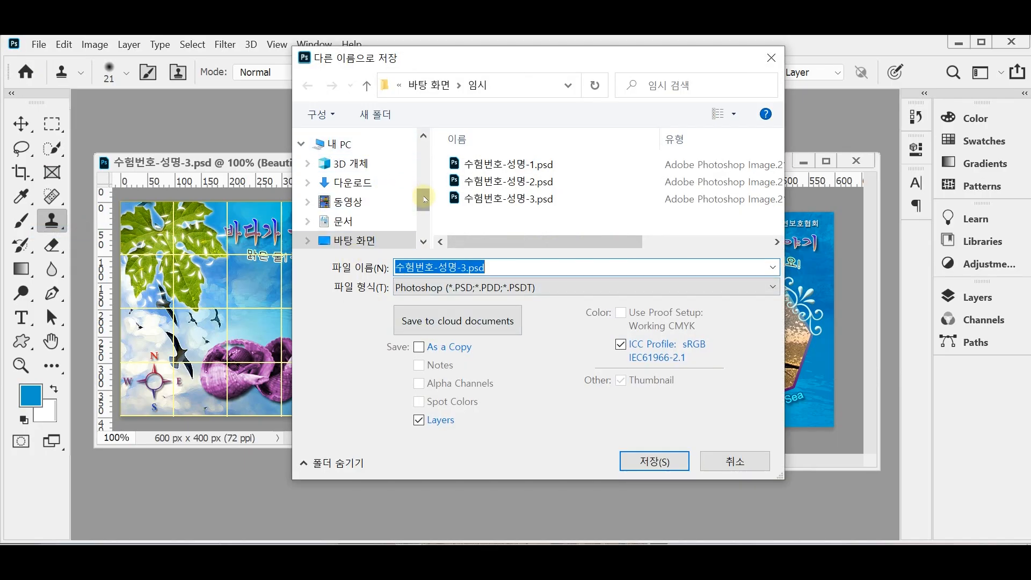
click(362, 148)
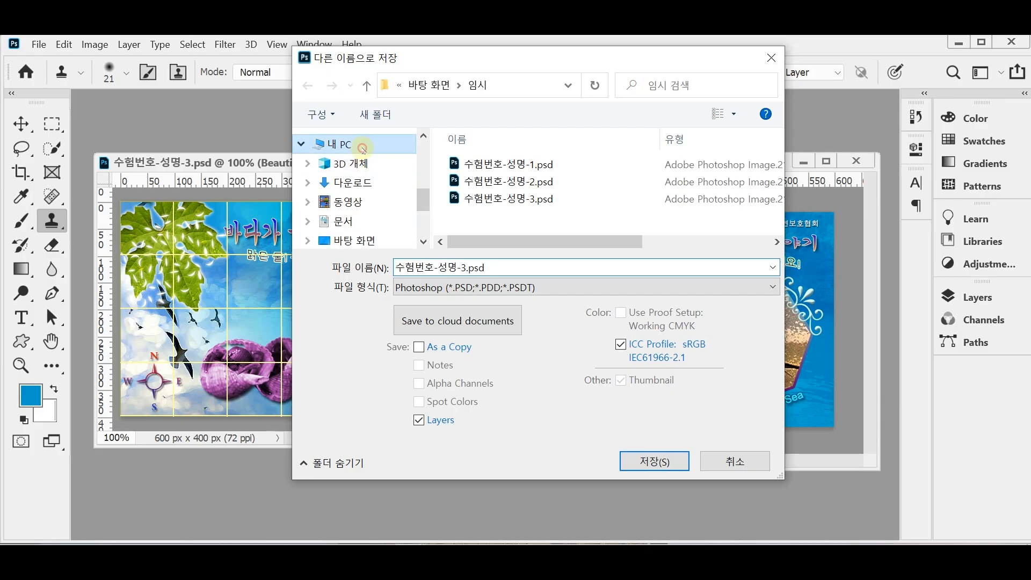
click(344, 221)
scroll(597, 213, down, 1)
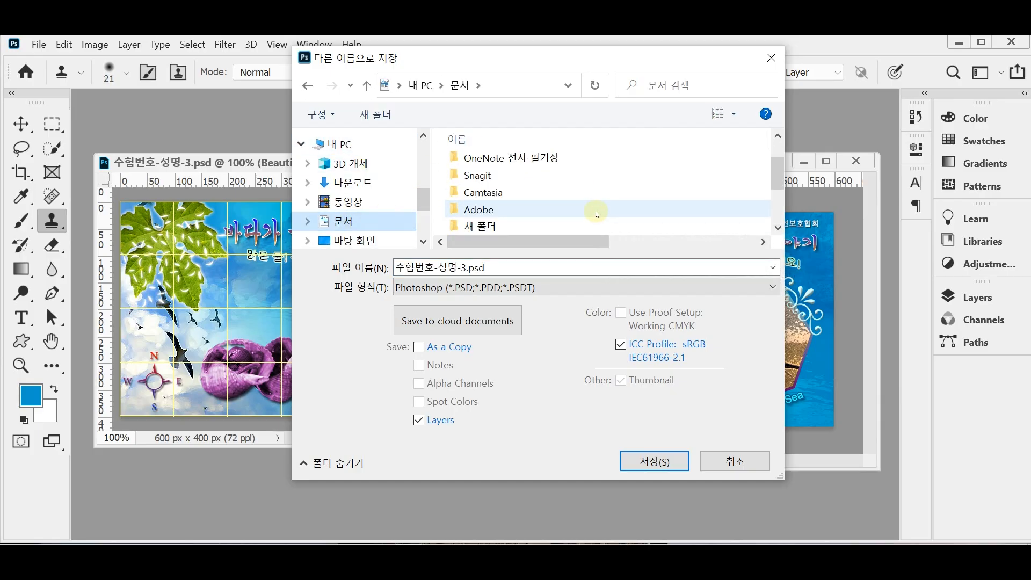
scroll(597, 213, down, 2)
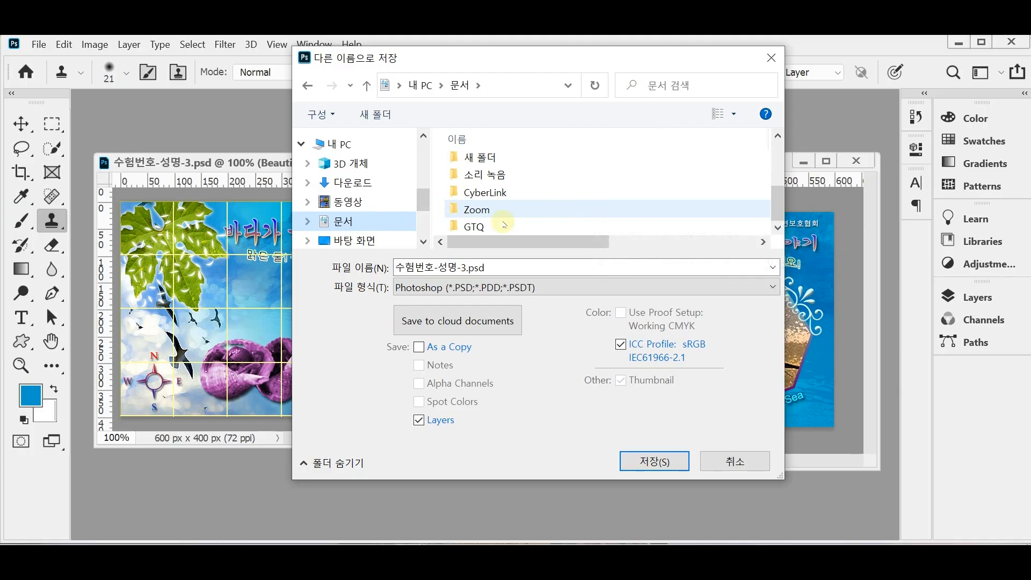
double_click(451, 228)
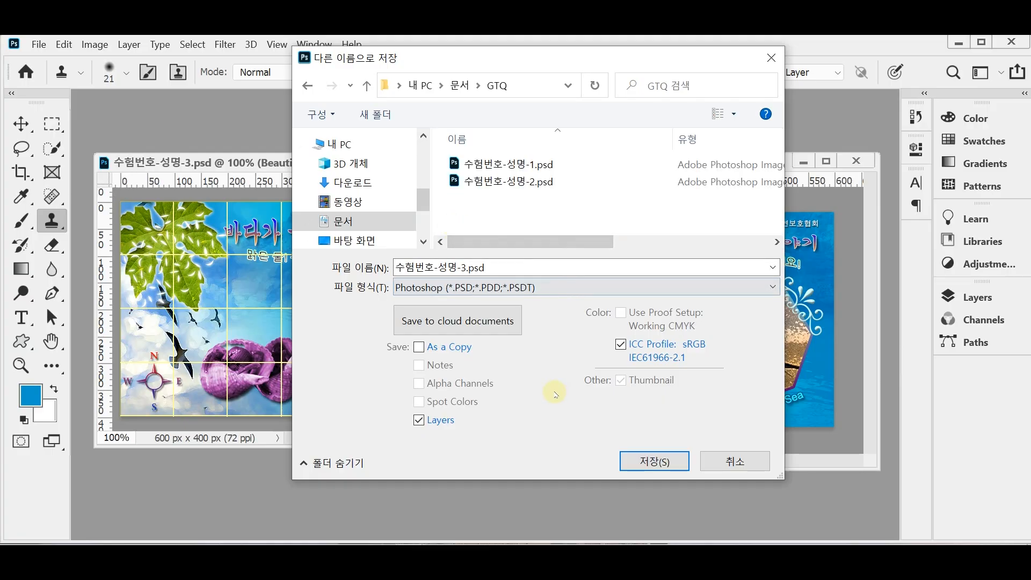
click(553, 289)
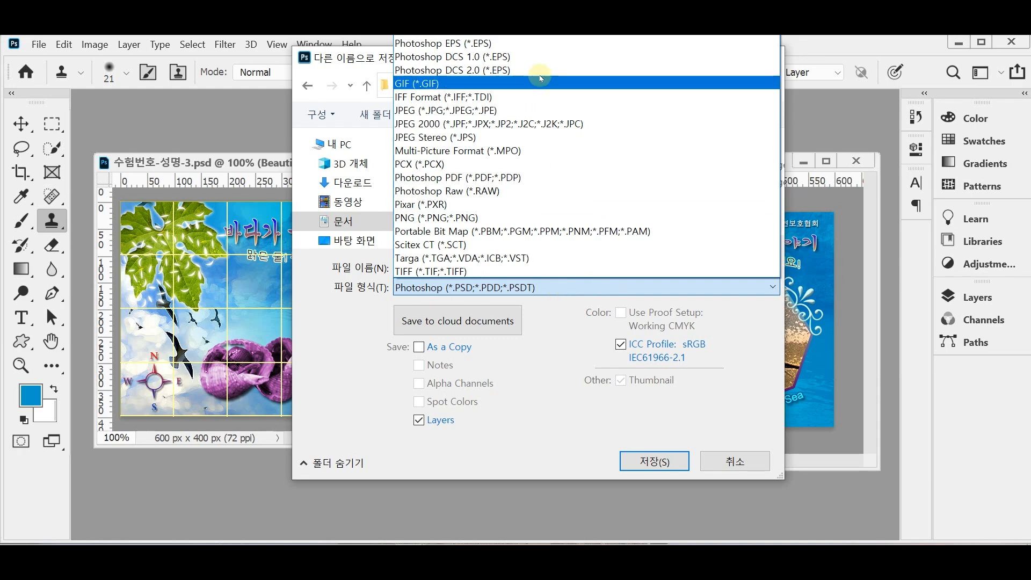
click(514, 111)
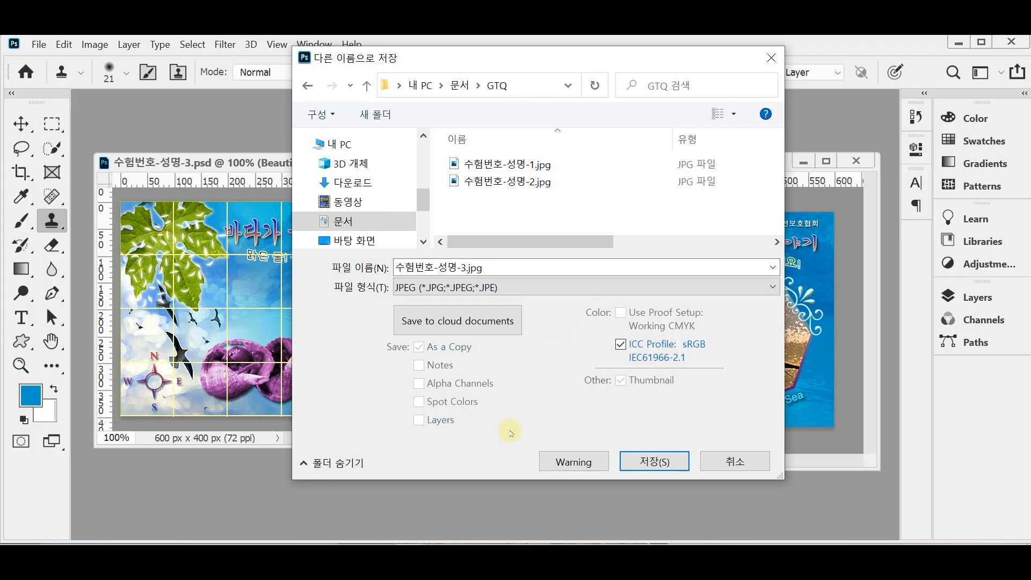
click(654, 460)
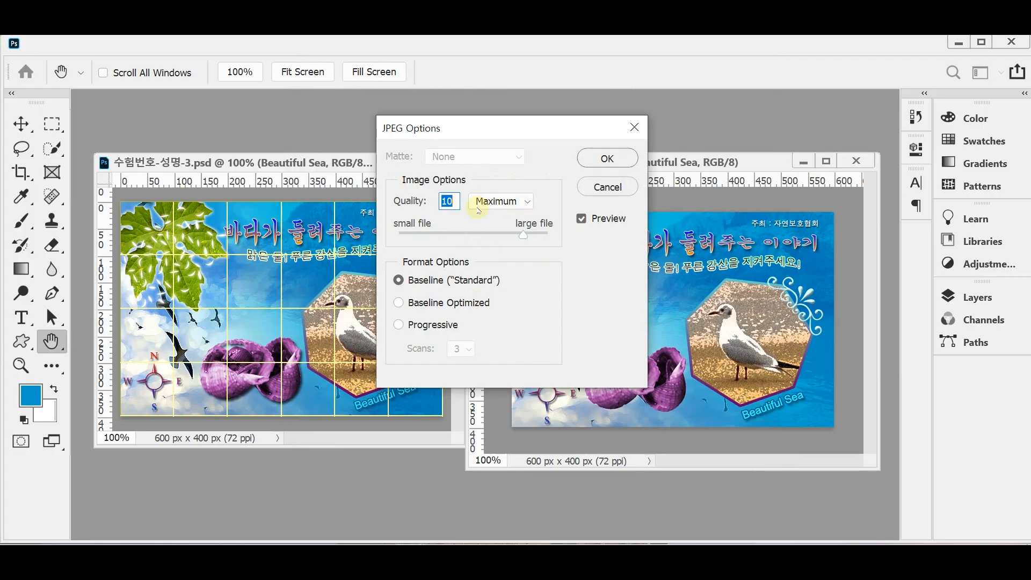
Step: Set the JPEG quality to 8 with the Baseline ("Standard") format option and complete the export
text(8)
click(596, 322)
click(593, 313)
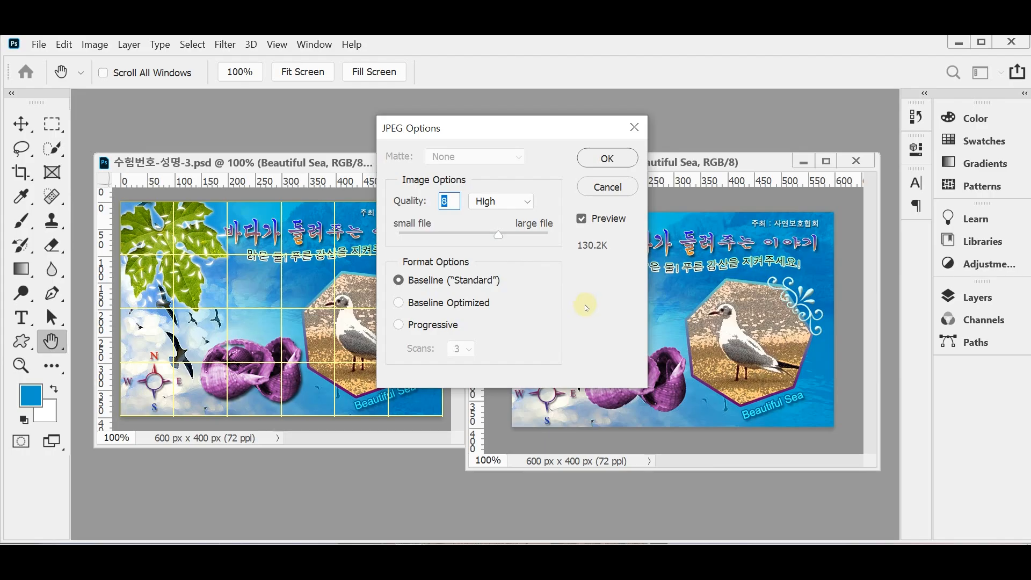
click(606, 157)
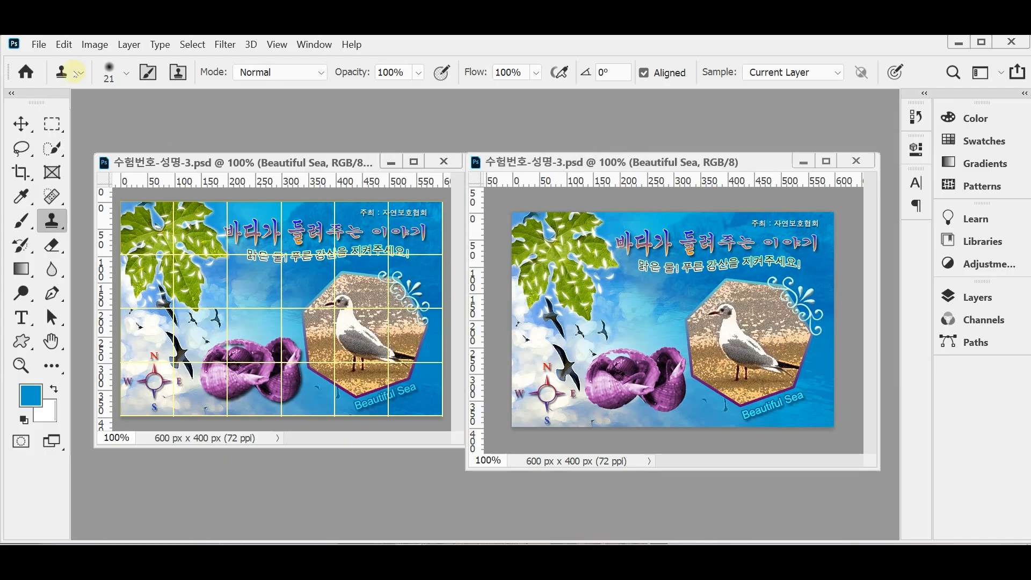
Step: Resize the working document's image to 60 by 40 pixels with proportions linked
click(93, 45)
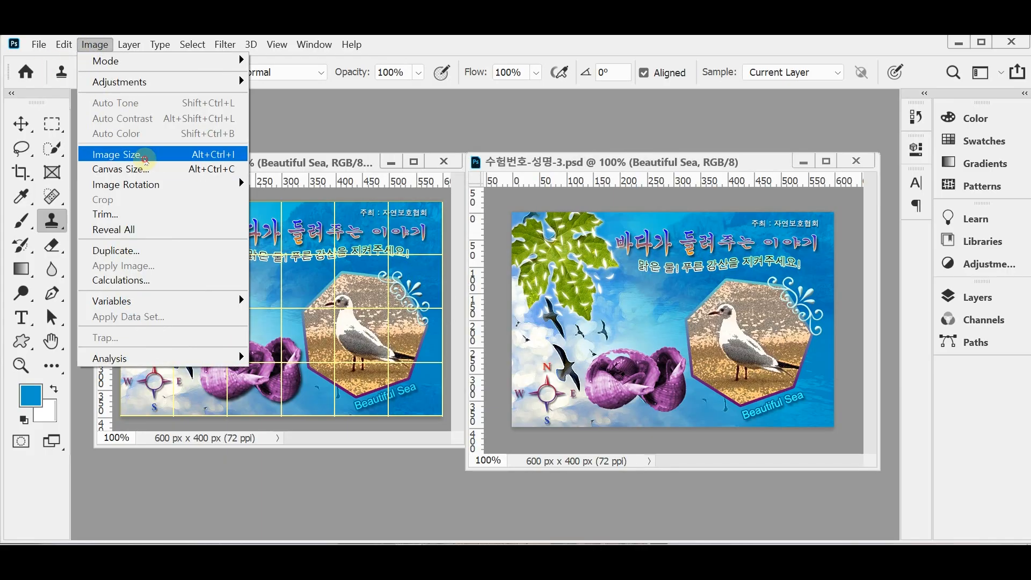
click(143, 155)
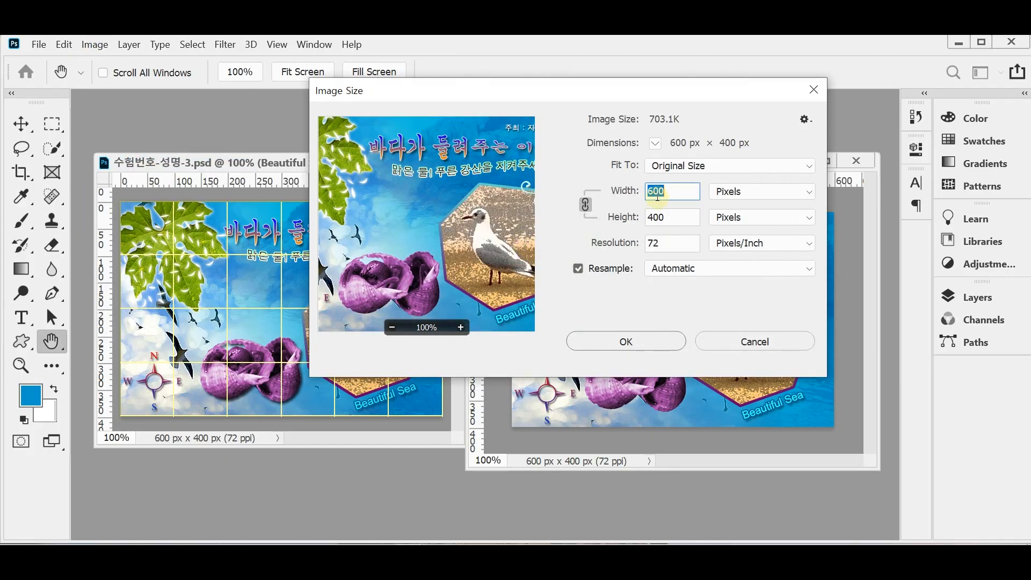
text(60)
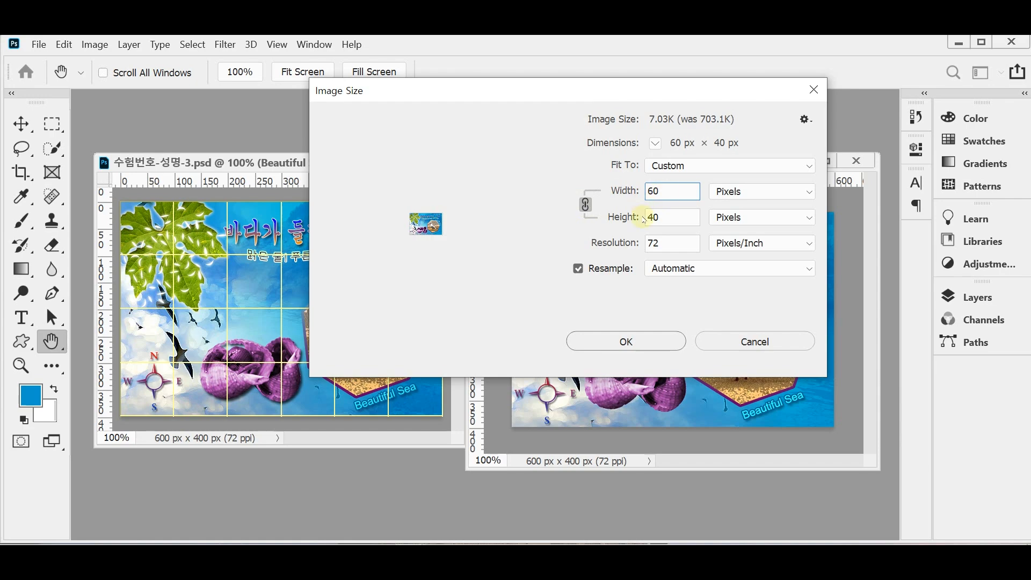
click(649, 344)
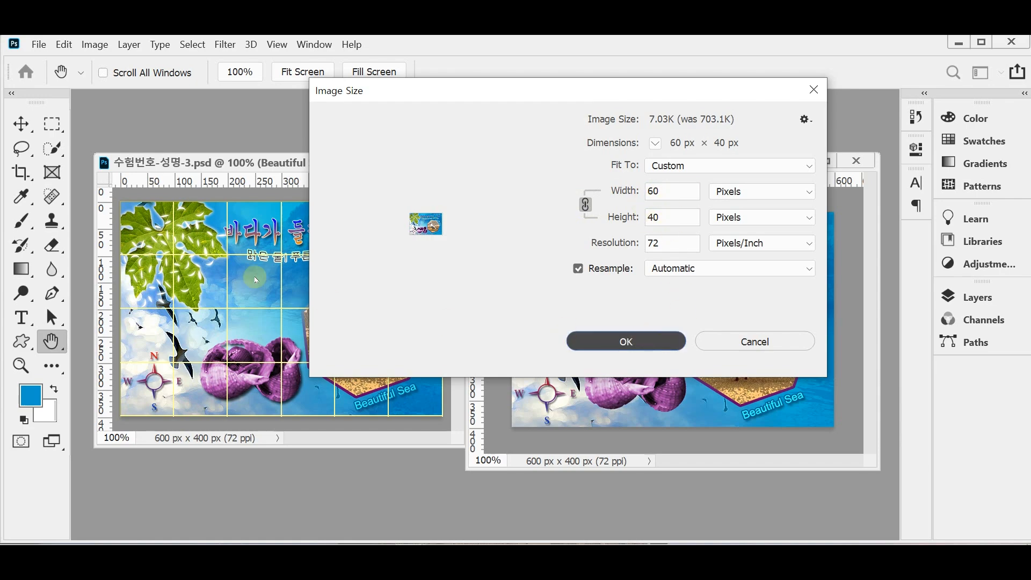
click(618, 347)
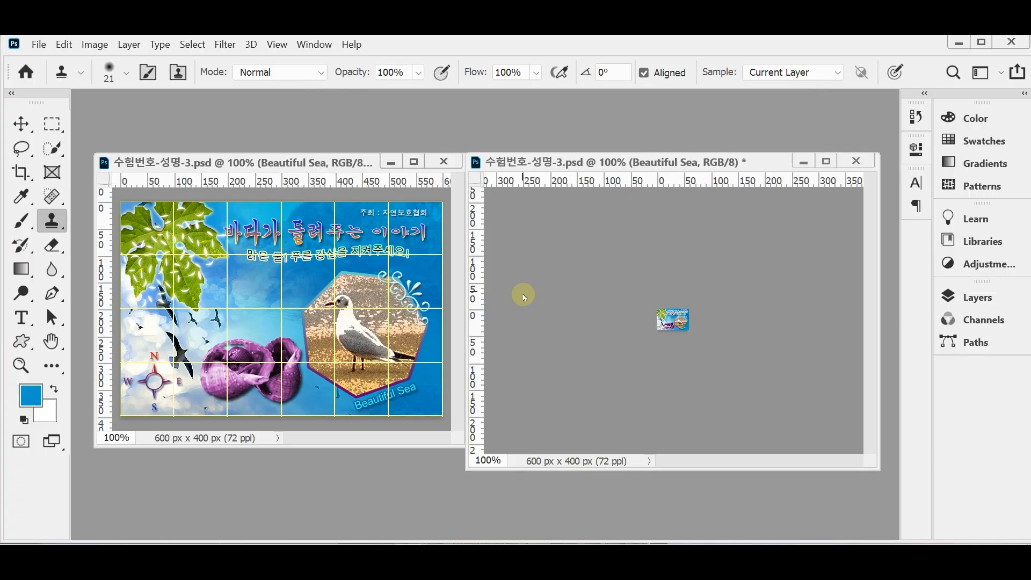
Step: Save the reduced document in Photoshop format with layers as 수험번호-성명-3.psd in the GTQ folder inside 문서
key(ctrl+shift+s)
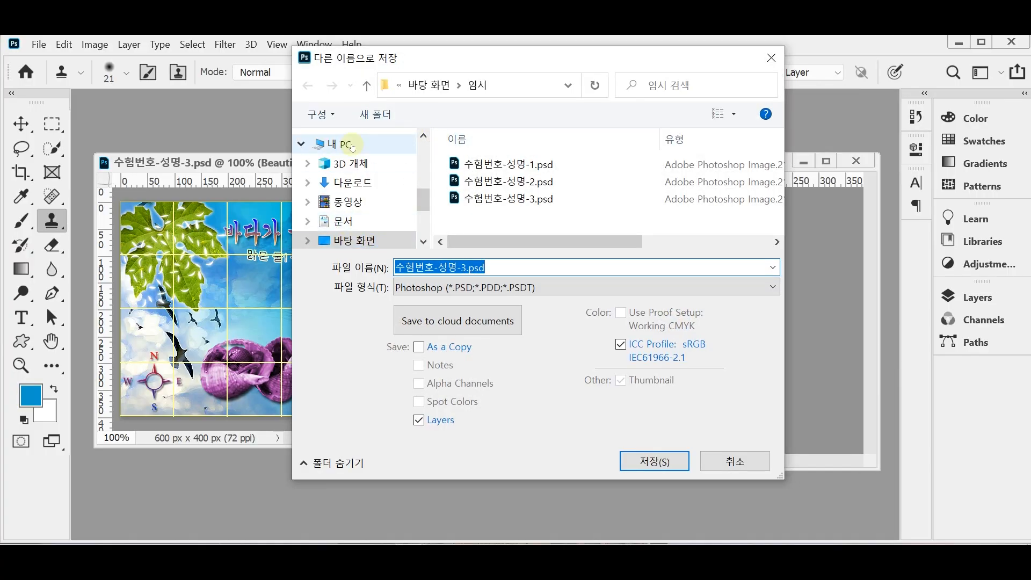
click(358, 220)
scroll(489, 220, down, 5)
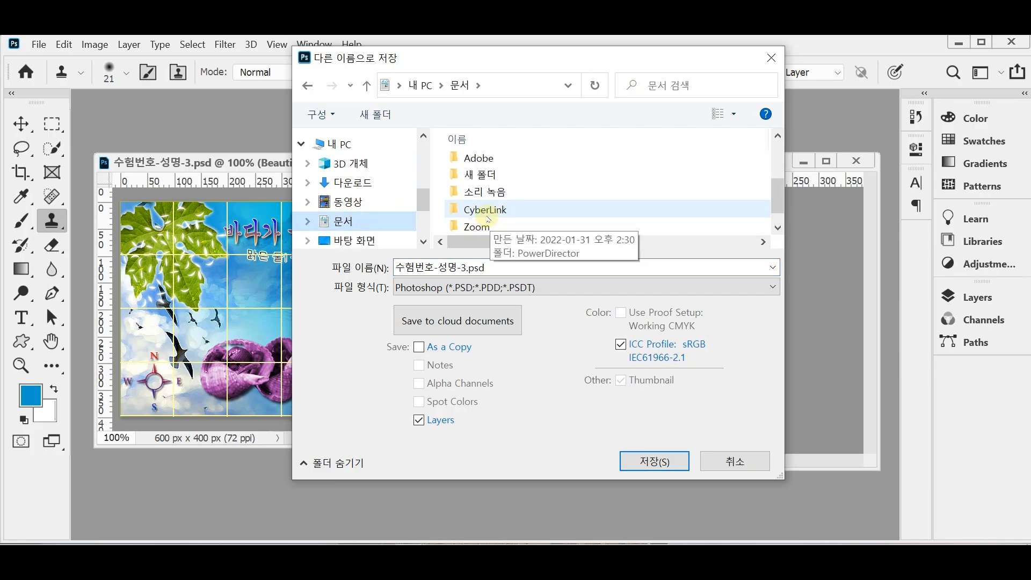
click(473, 224)
double_click(473, 223)
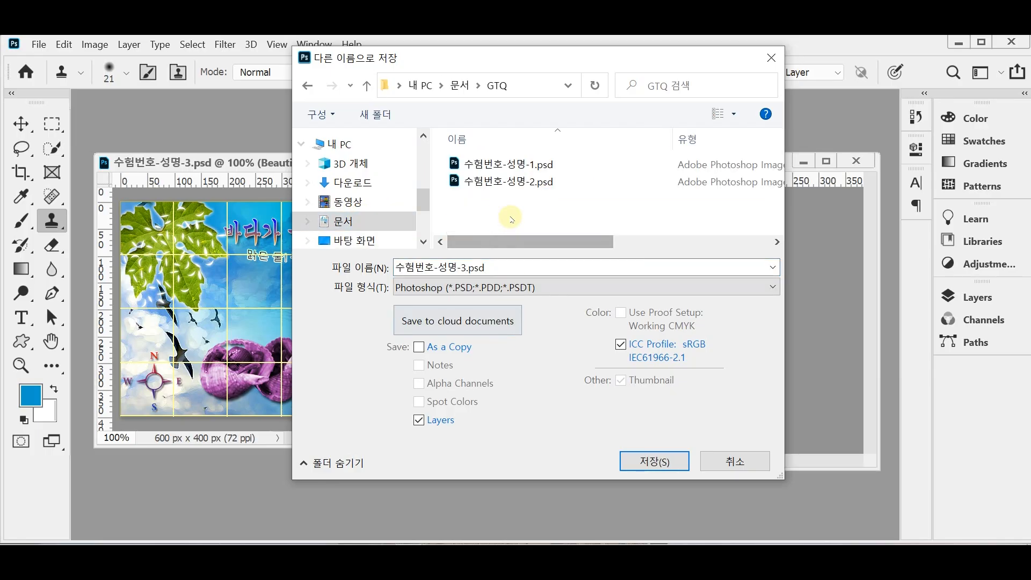
click(648, 459)
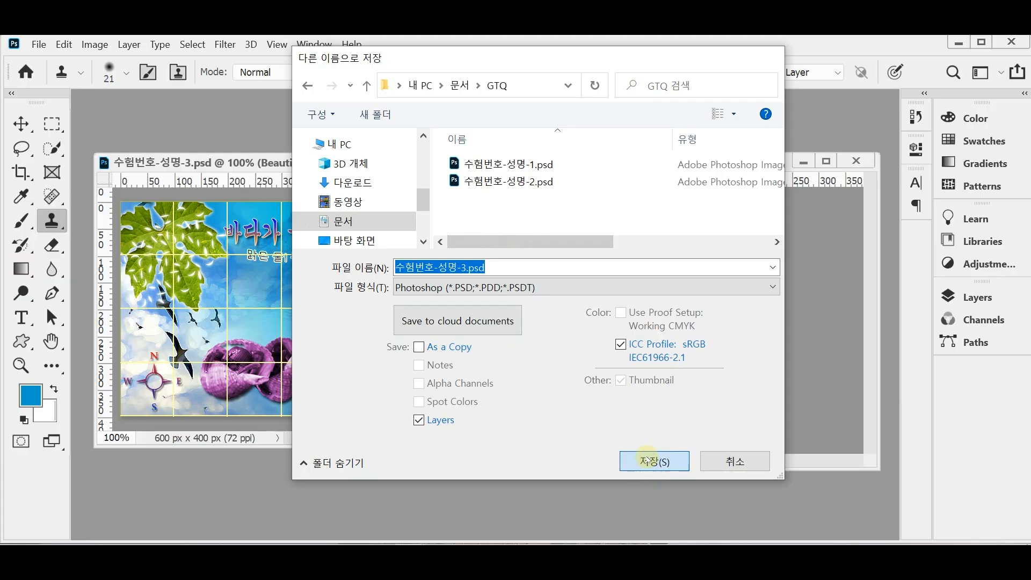